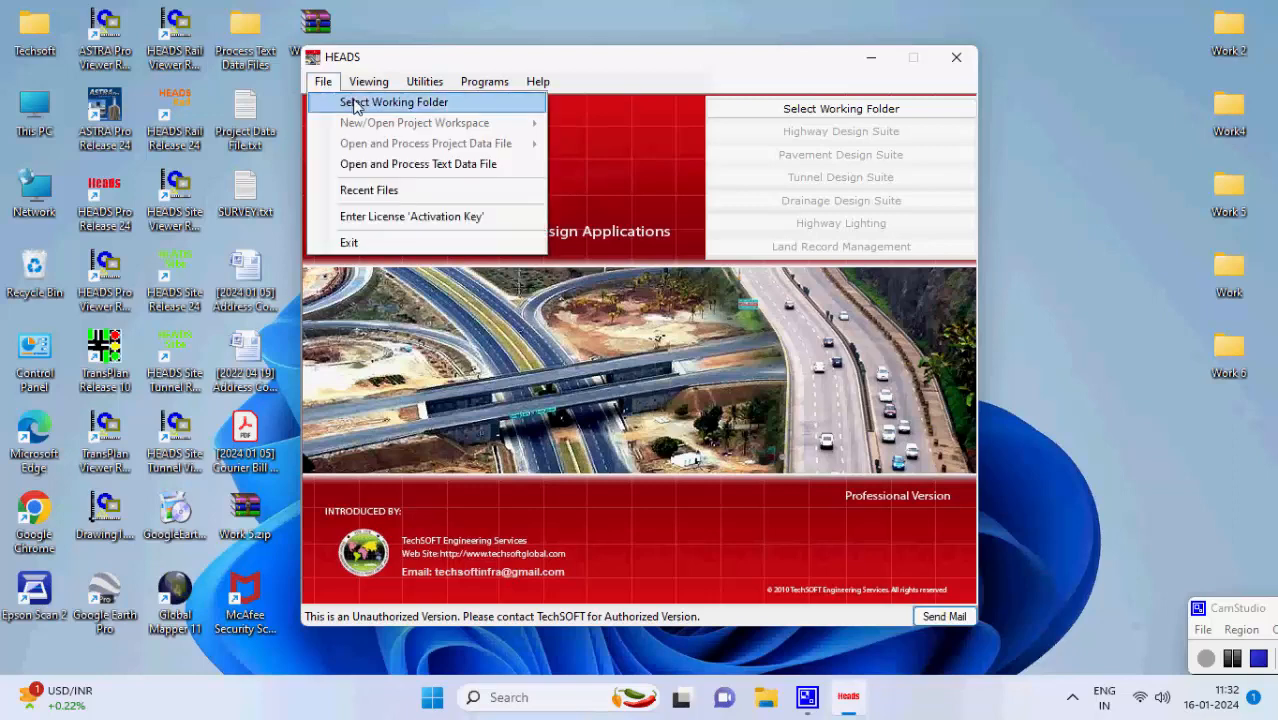
- Set the working folder to Work 6 on the Desktop
{"action": "left_click", "coordinate": [441, 106]}
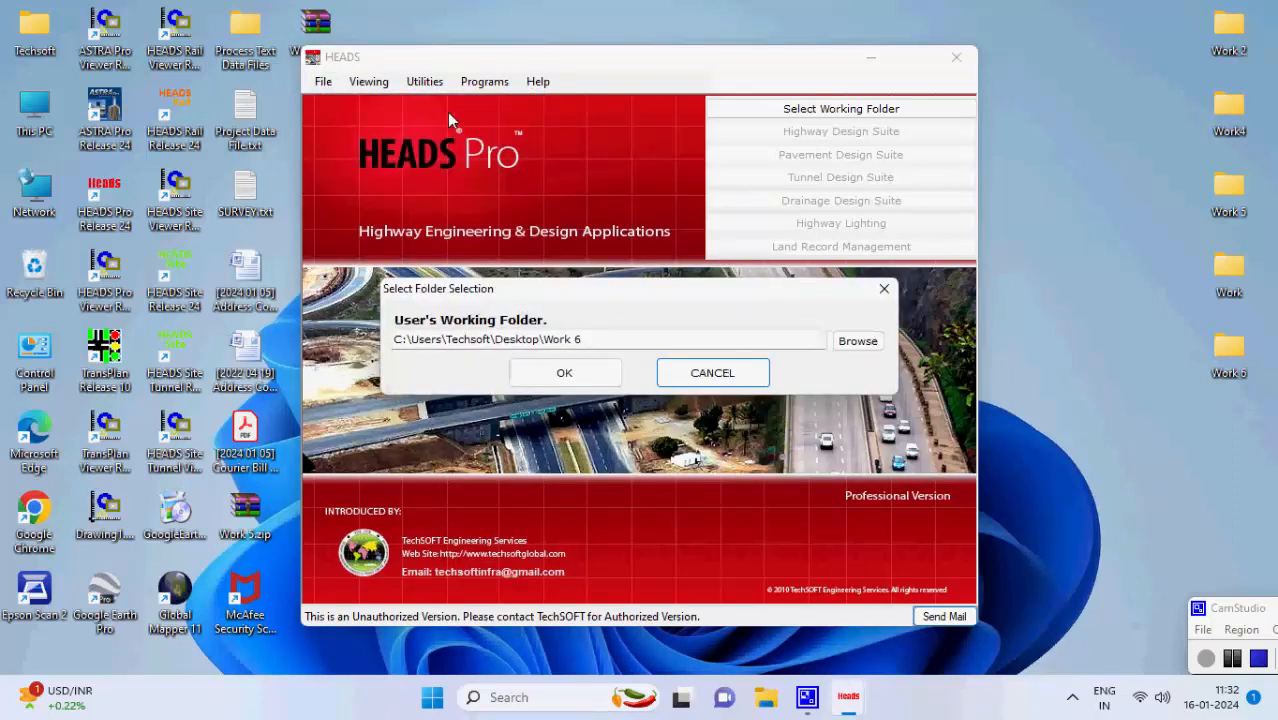
{"action": "left_click", "coordinate": [858, 350]}
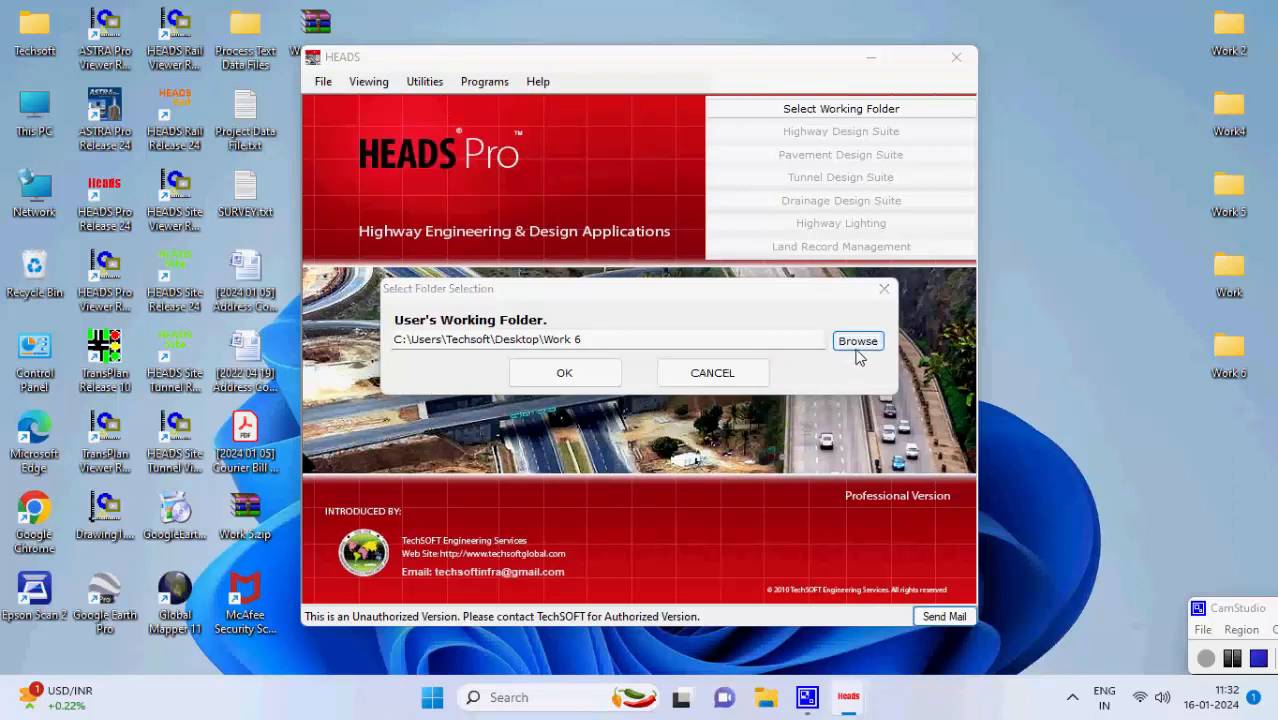
{"action": "scroll", "coordinate": [660, 358], "scroll_direction": "down", "scroll_amount": 1}
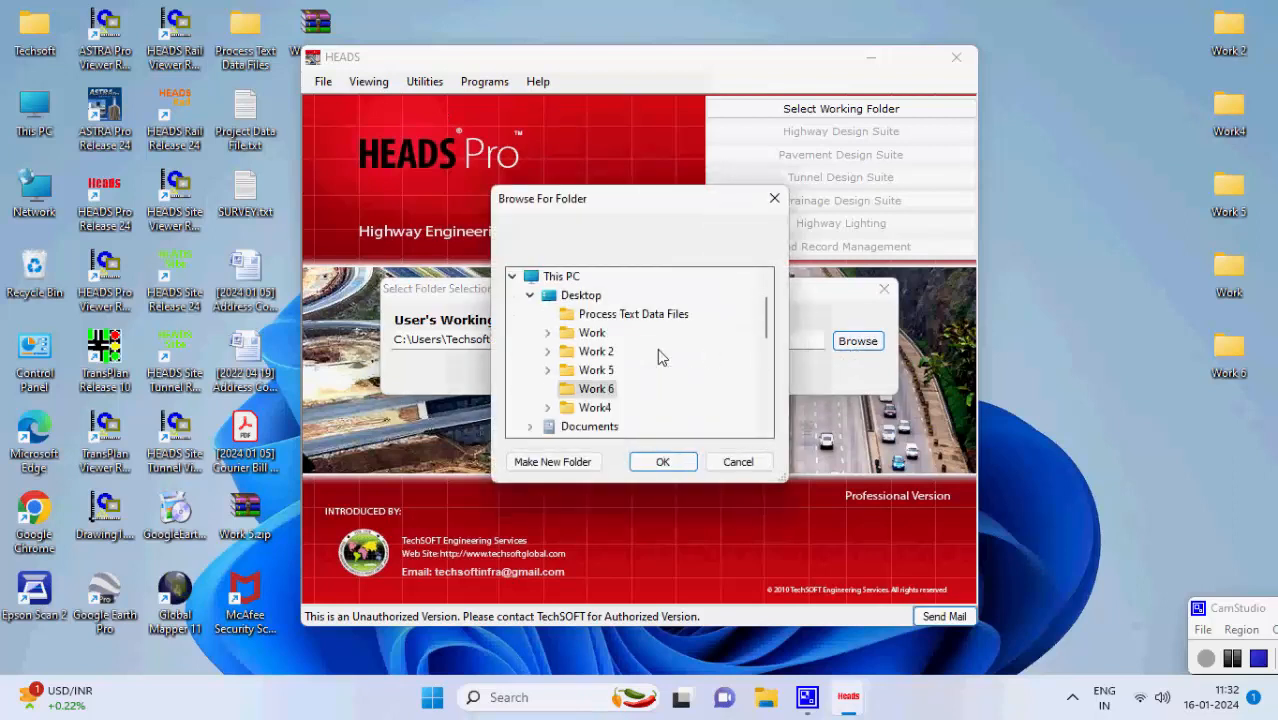
{"action": "left_click", "coordinate": [663, 468]}
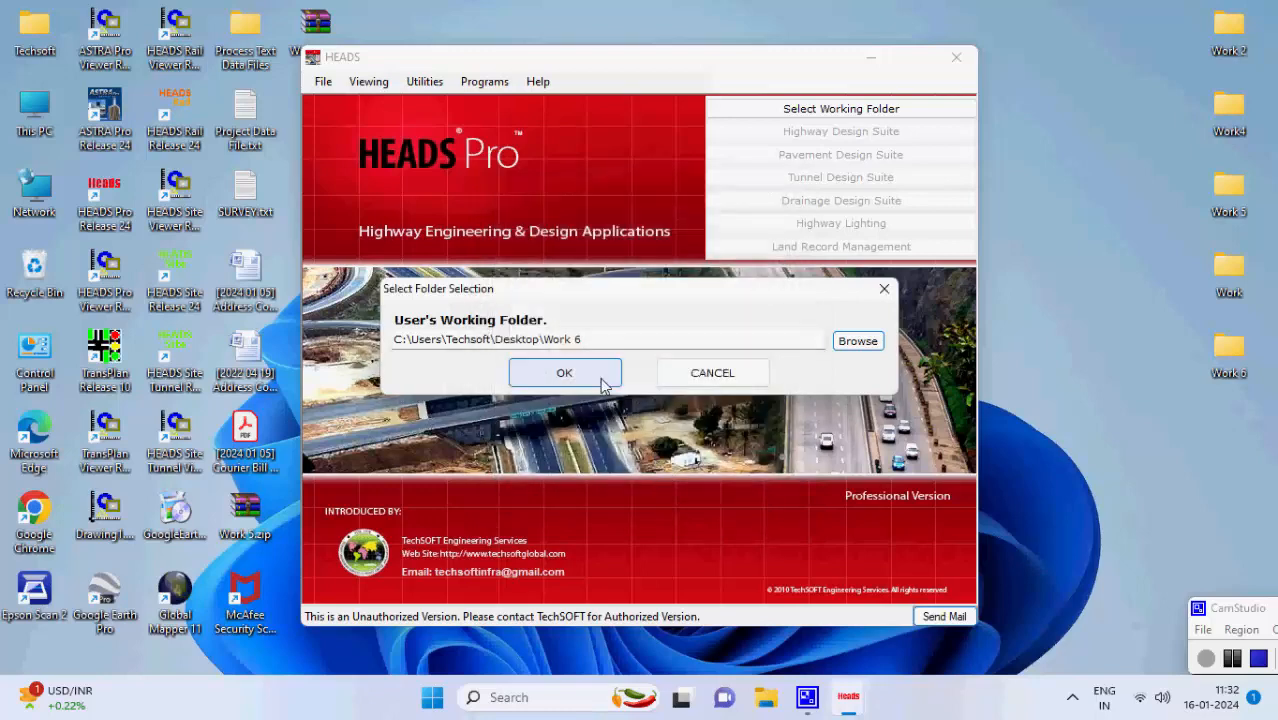
{"action": "left_click", "coordinate": [600, 377]}
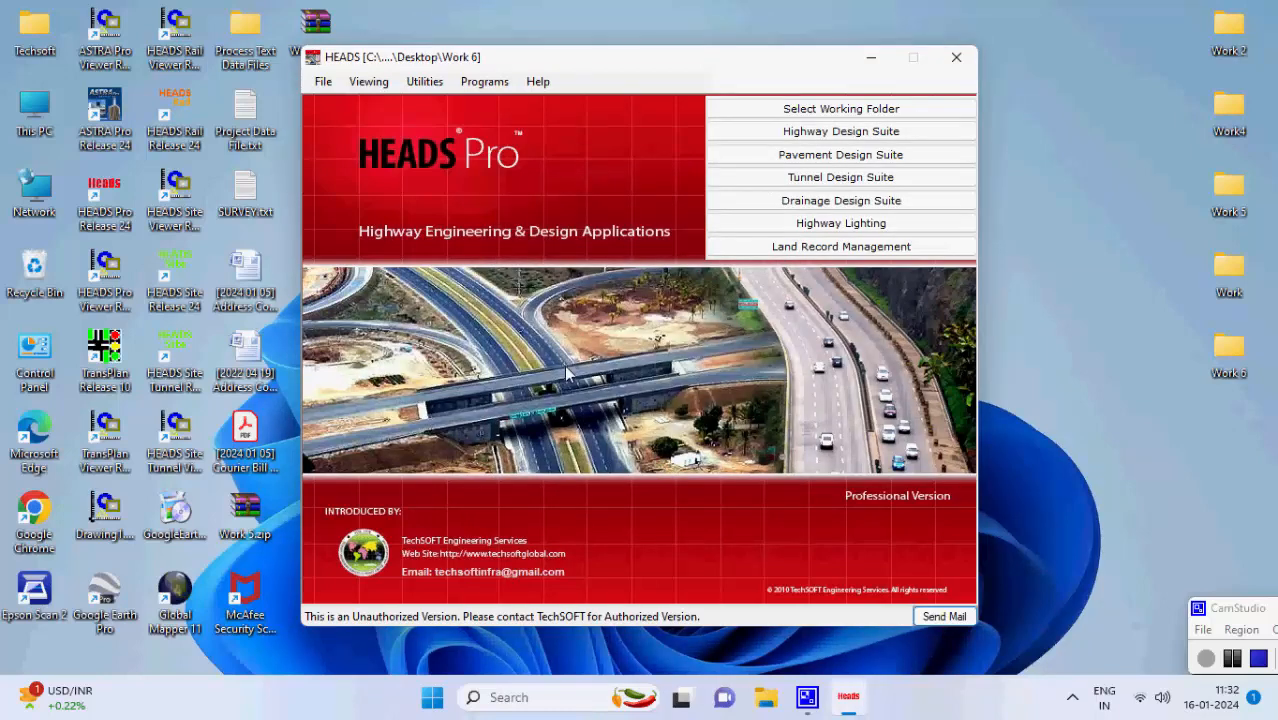
- Open a new Tunnel Design workspace and create the project DESIGN JOB #01
{"action": "left_click", "coordinate": [323, 82]}
{"action": "mouse_move", "coordinate": [348, 128]}
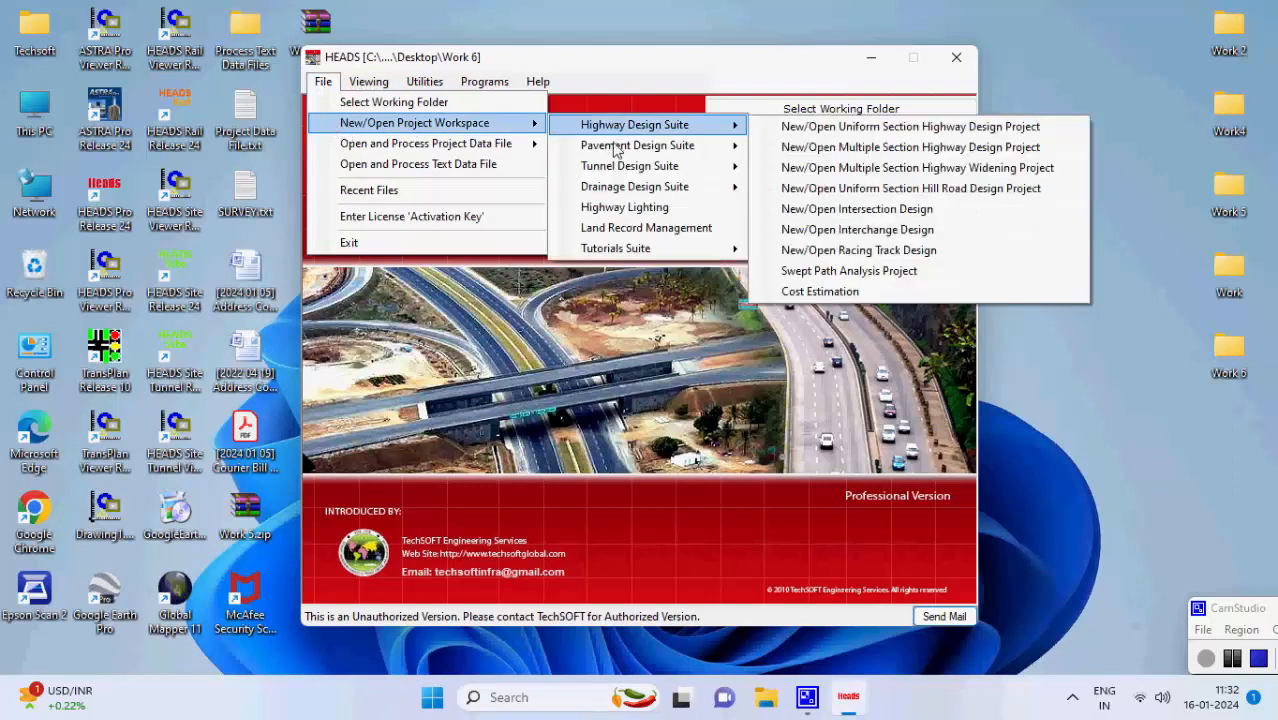
{"action": "mouse_move", "coordinate": [625, 166]}
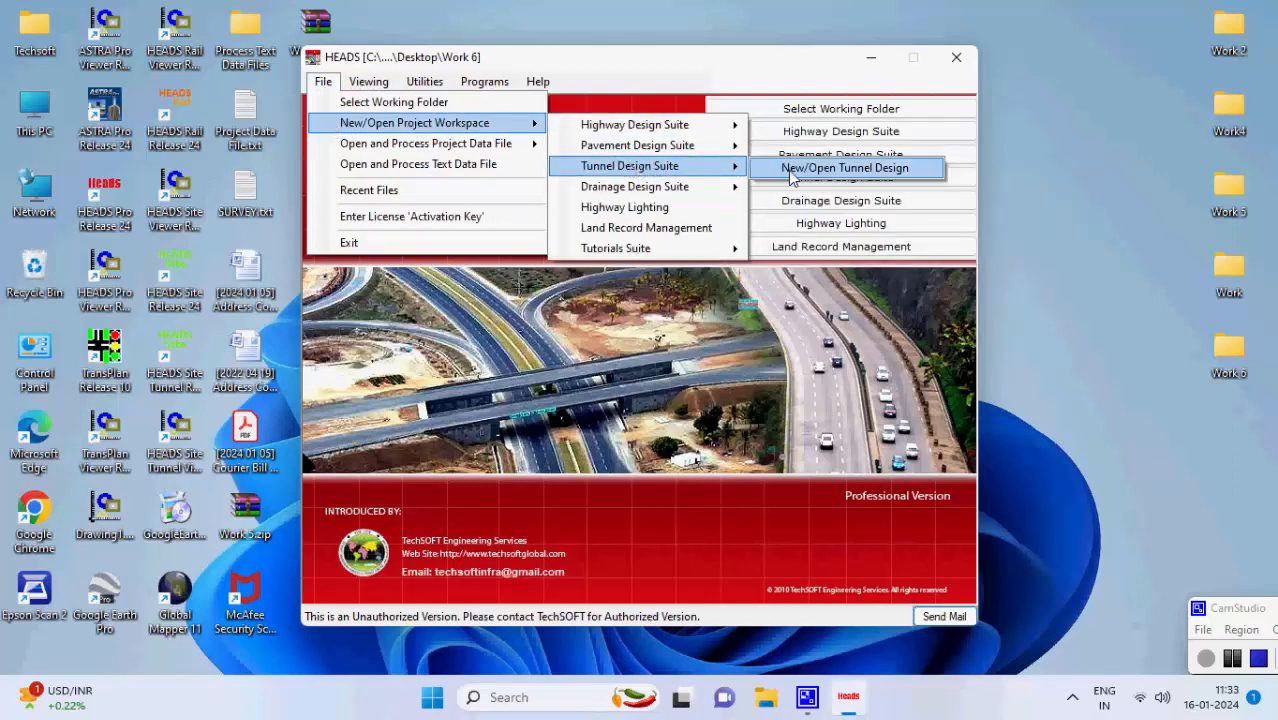
{"action": "left_click", "coordinate": [920, 169]}
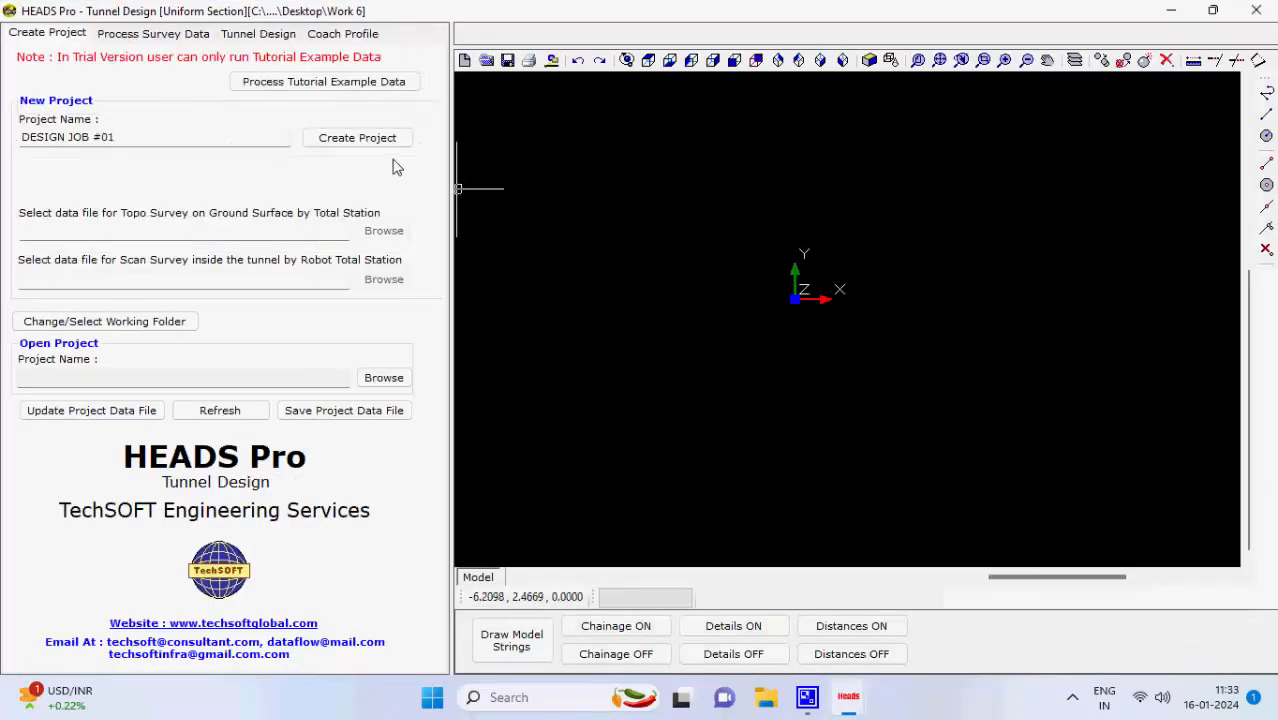
{"action": "left_click", "coordinate": [402, 145]}
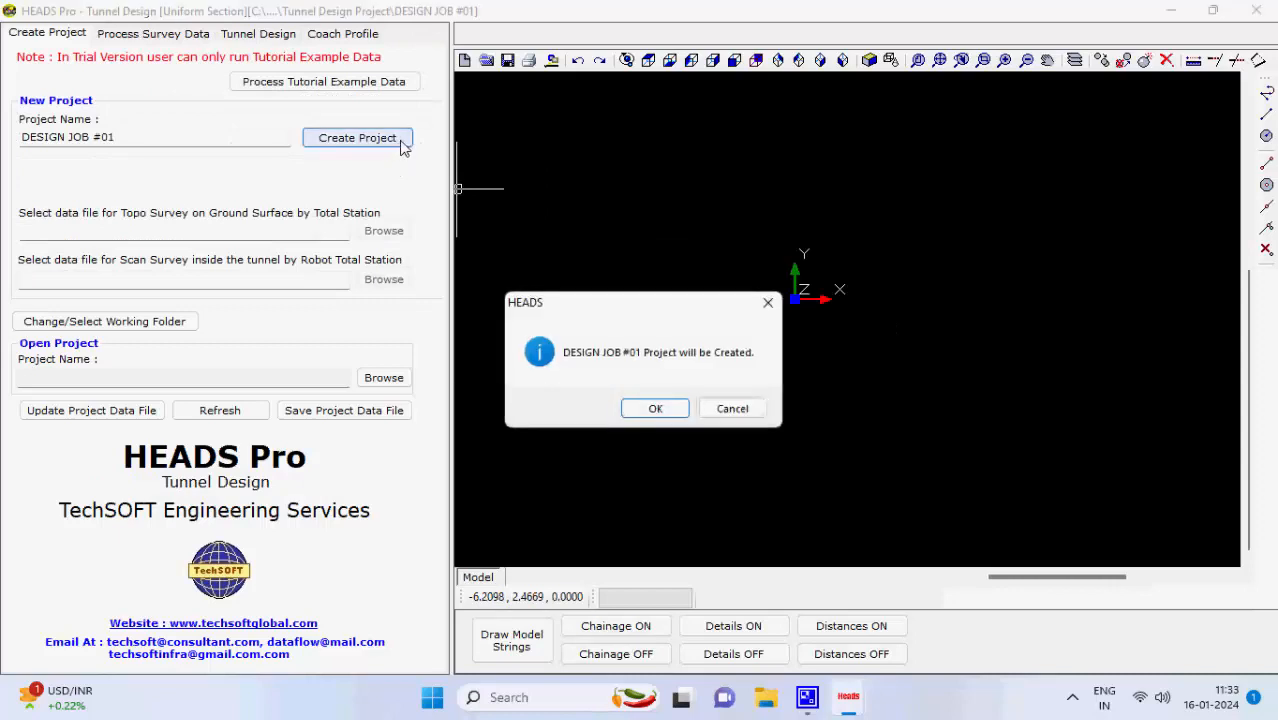
{"action": "left_click", "coordinate": [656, 409]}
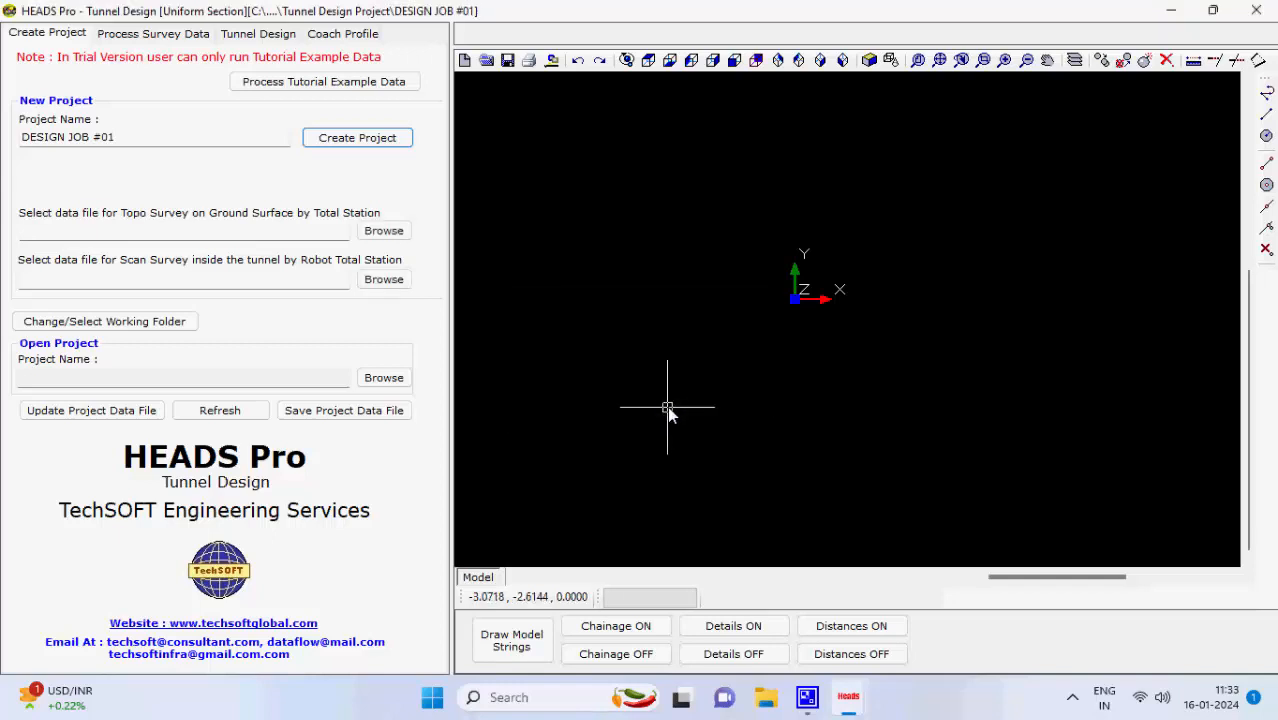
- Load GROUND.txt from Work 6 as the ground-surface topo survey data file and look through its contents
{"action": "left_click", "coordinate": [401, 236]}
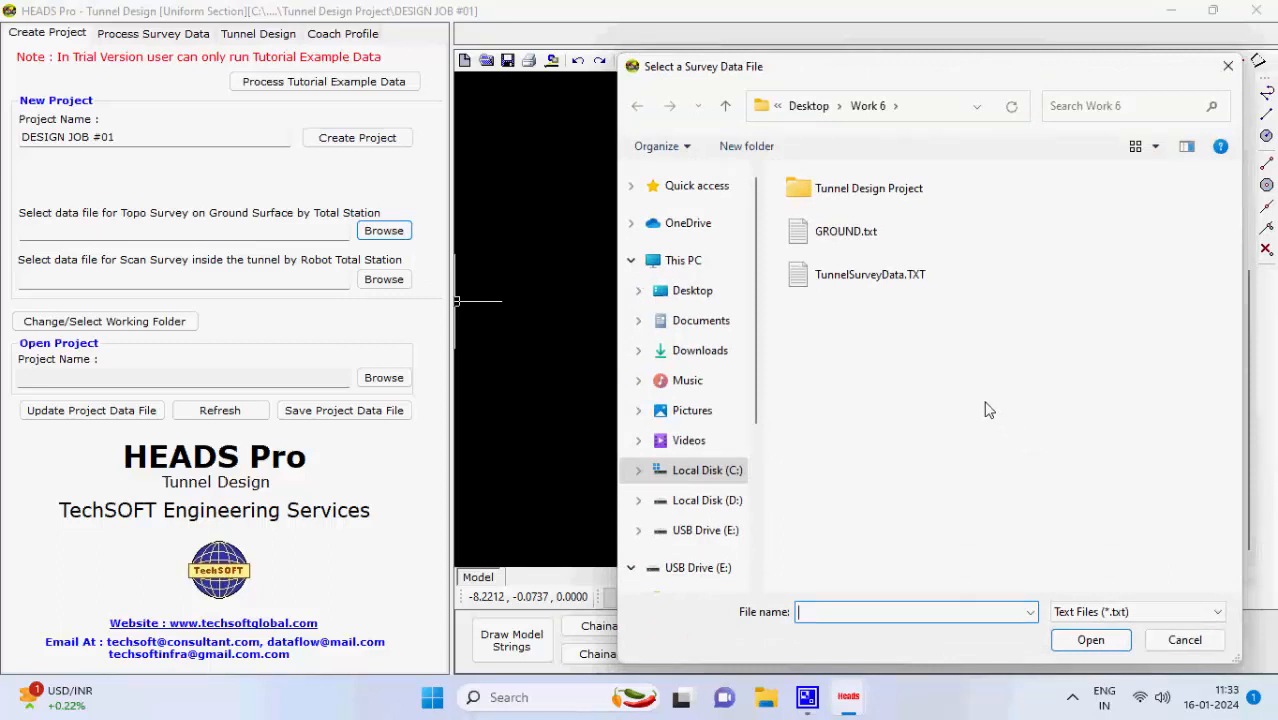
{"action": "left_click", "coordinate": [848, 232]}
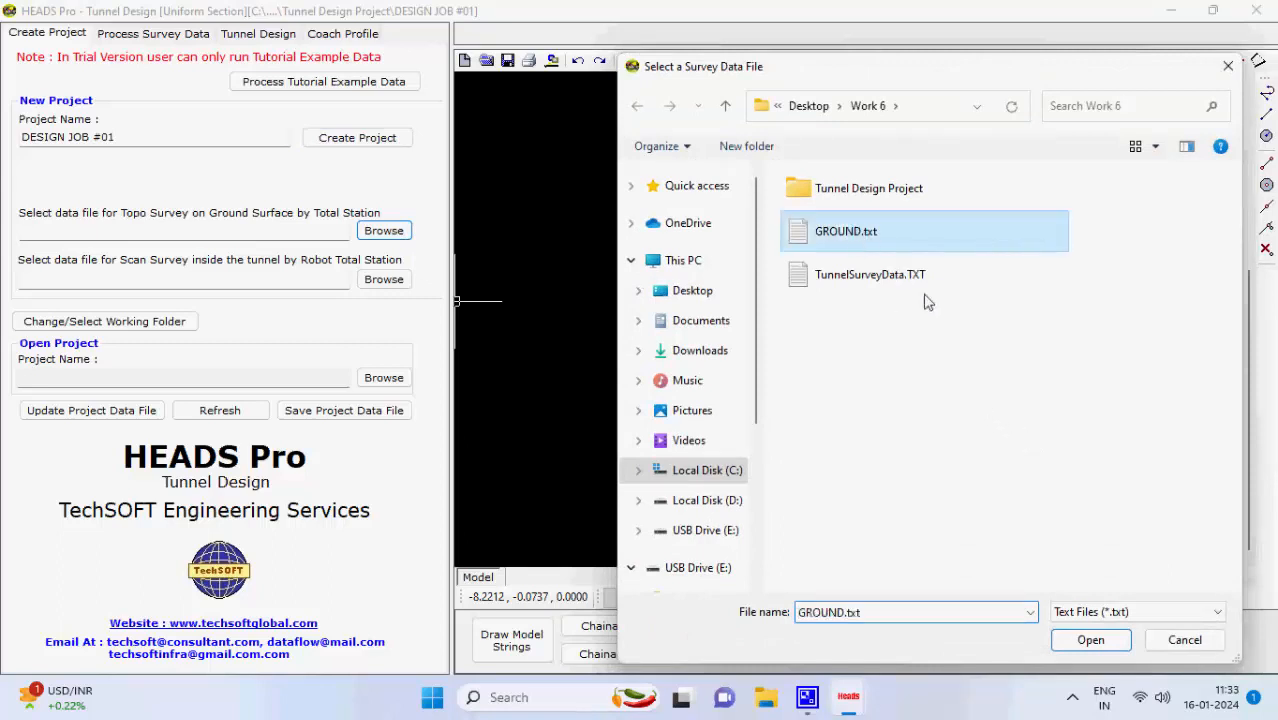
{"action": "left_click", "coordinate": [1086, 641]}
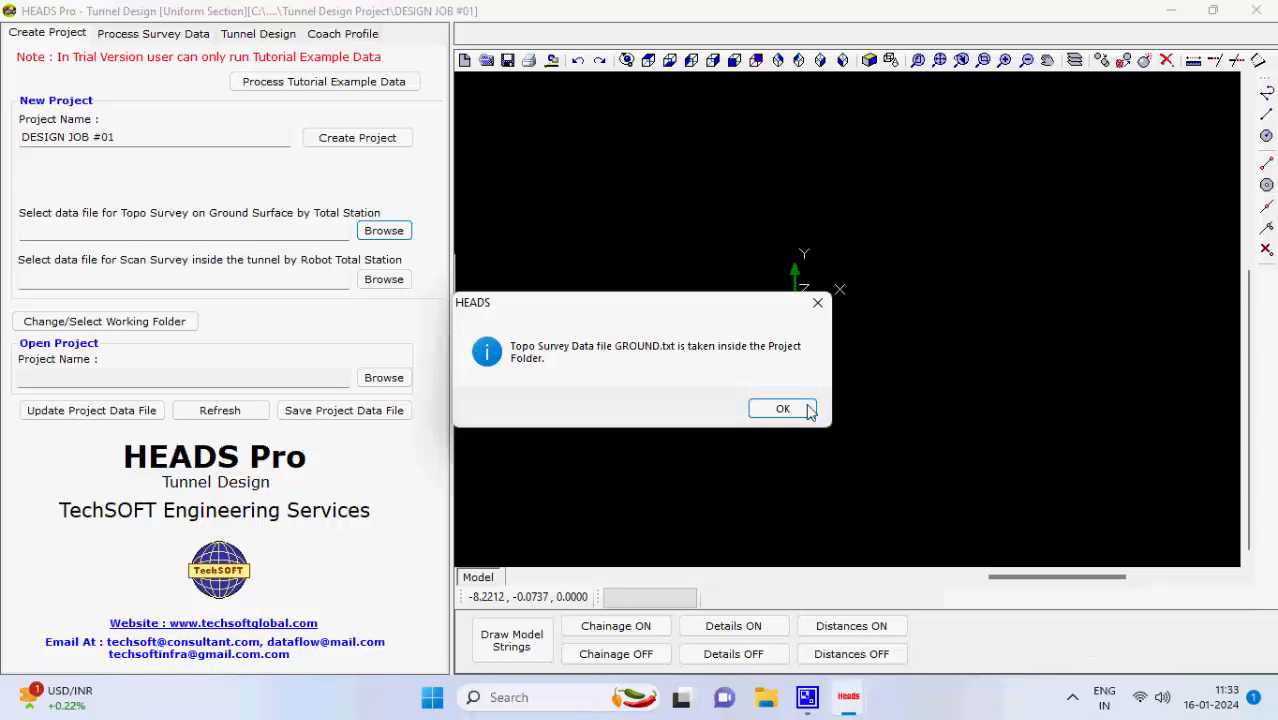
{"action": "left_click", "coordinate": [807, 408]}
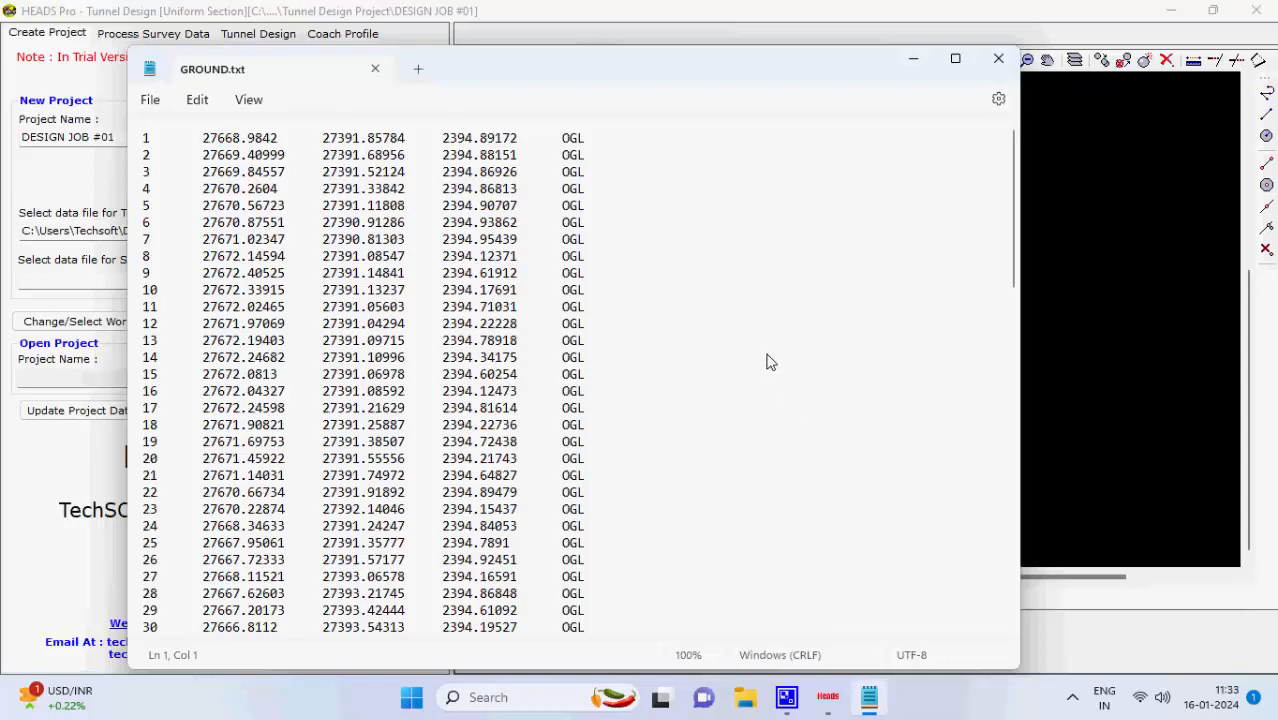
{"action": "scroll", "coordinate": [768, 361], "scroll_direction": "down", "scroll_amount": 1}
{"action": "scroll", "coordinate": [768, 361], "scroll_direction": "down", "scroll_amount": 5}
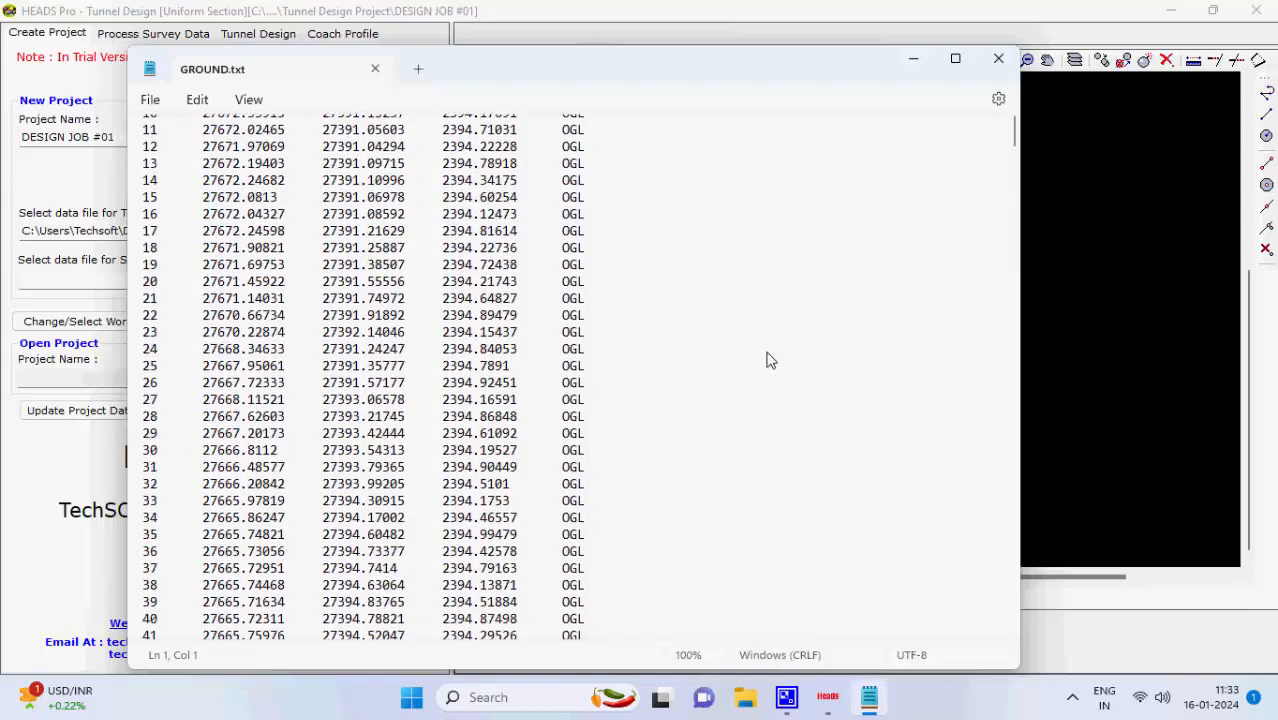
{"action": "scroll", "coordinate": [768, 361], "scroll_direction": "up", "scroll_amount": 3}
{"action": "scroll", "coordinate": [768, 361], "scroll_direction": "up", "scroll_amount": 2}
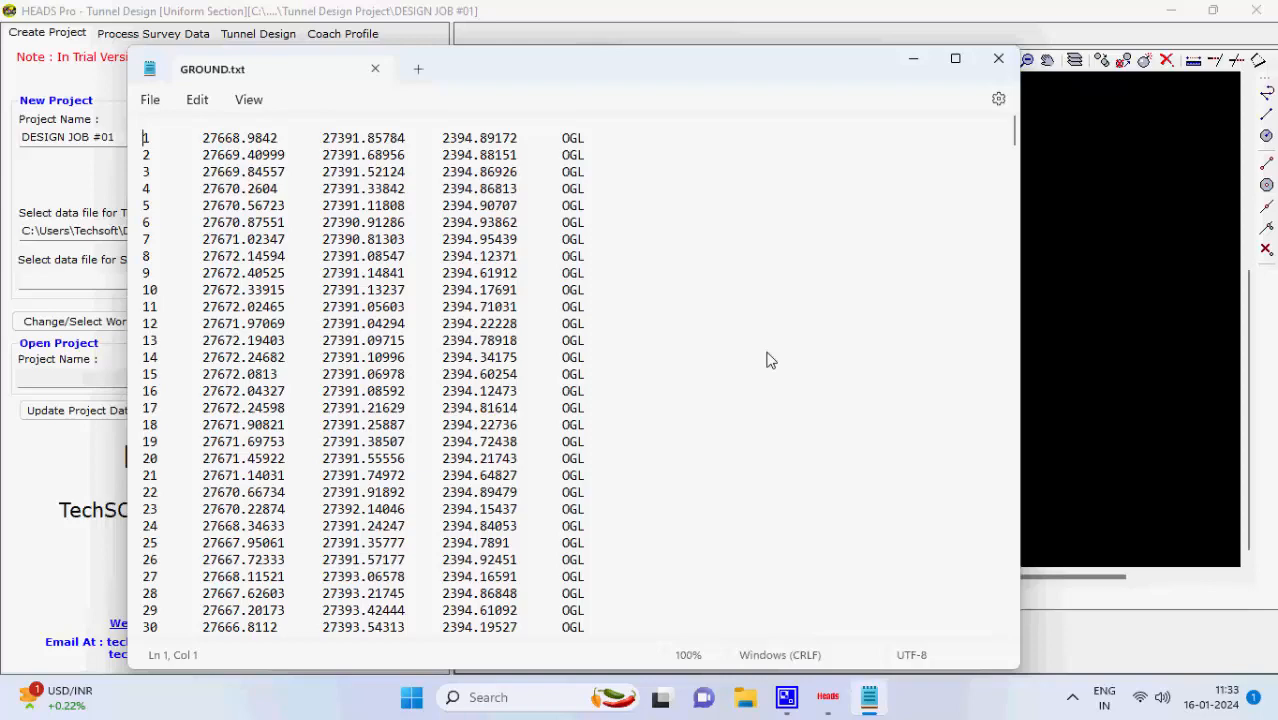
{"action": "left_click", "coordinate": [375, 69]}
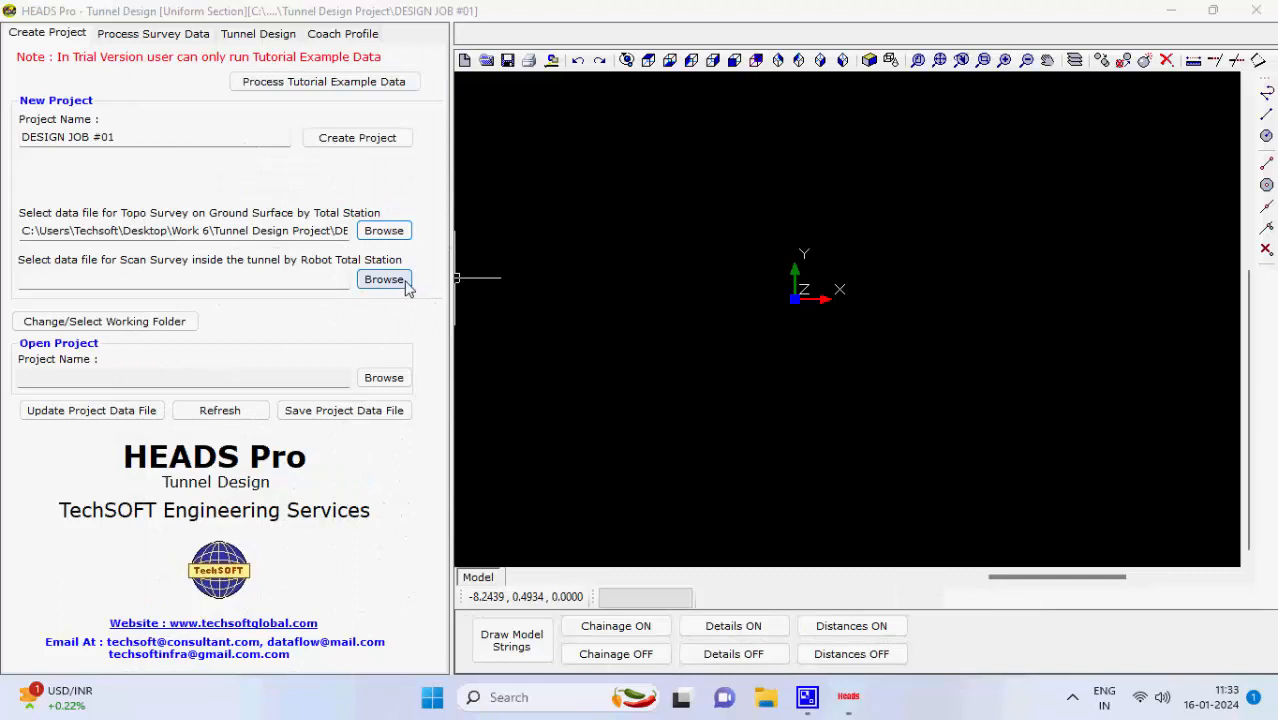
- Load TunnelSurveyData.TXT as the data file for the scan survey inside the tunnel and look through its contents
{"action": "left_click", "coordinate": [405, 285]}
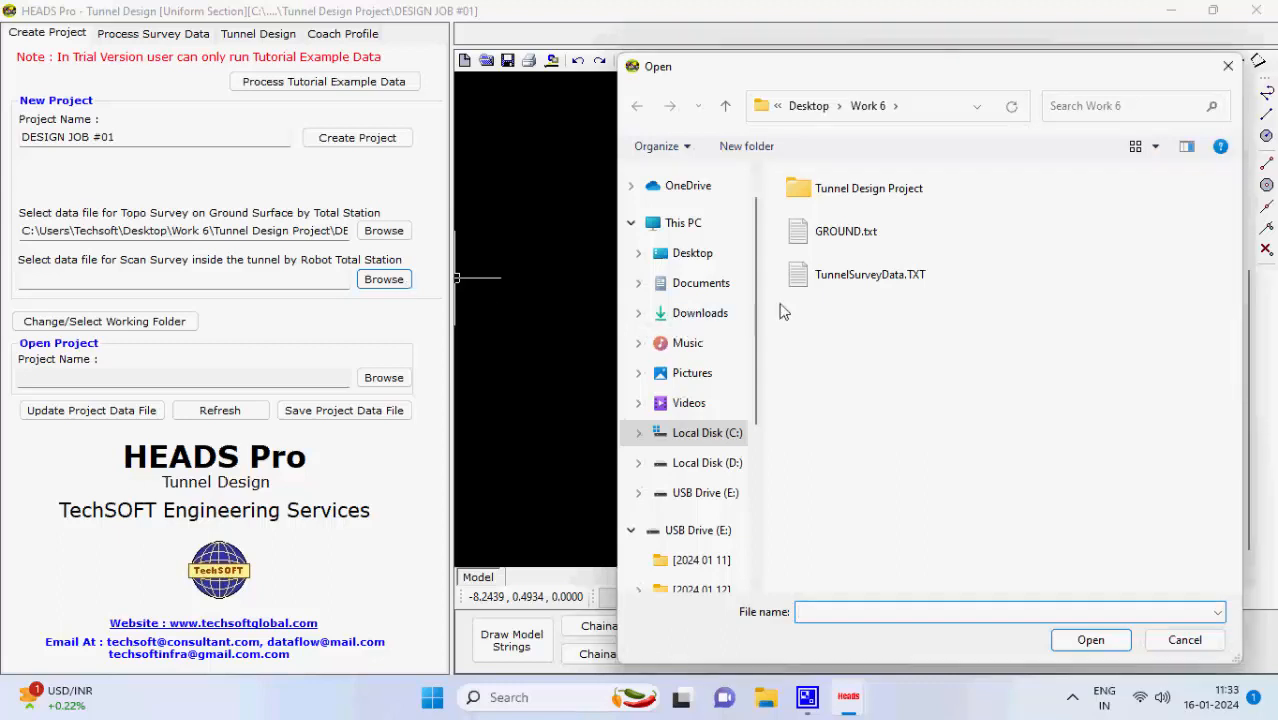
{"action": "left_click", "coordinate": [944, 281]}
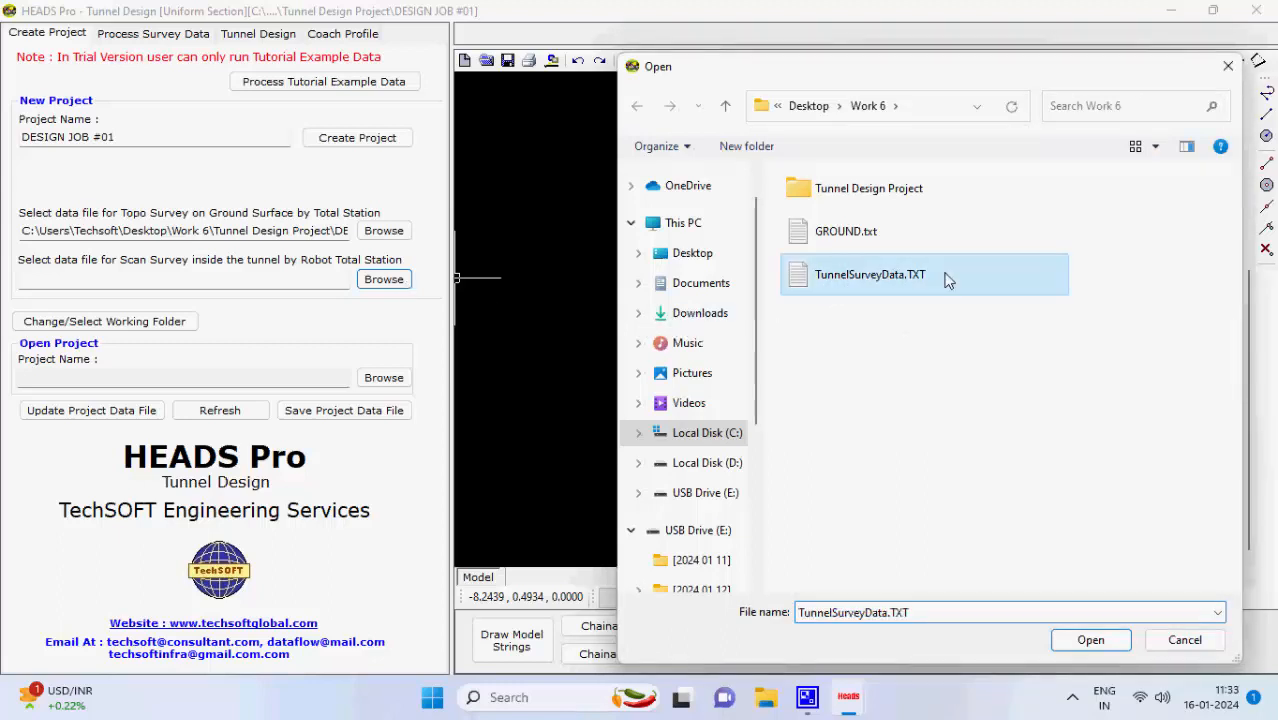
{"action": "left_click", "coordinate": [1066, 644]}
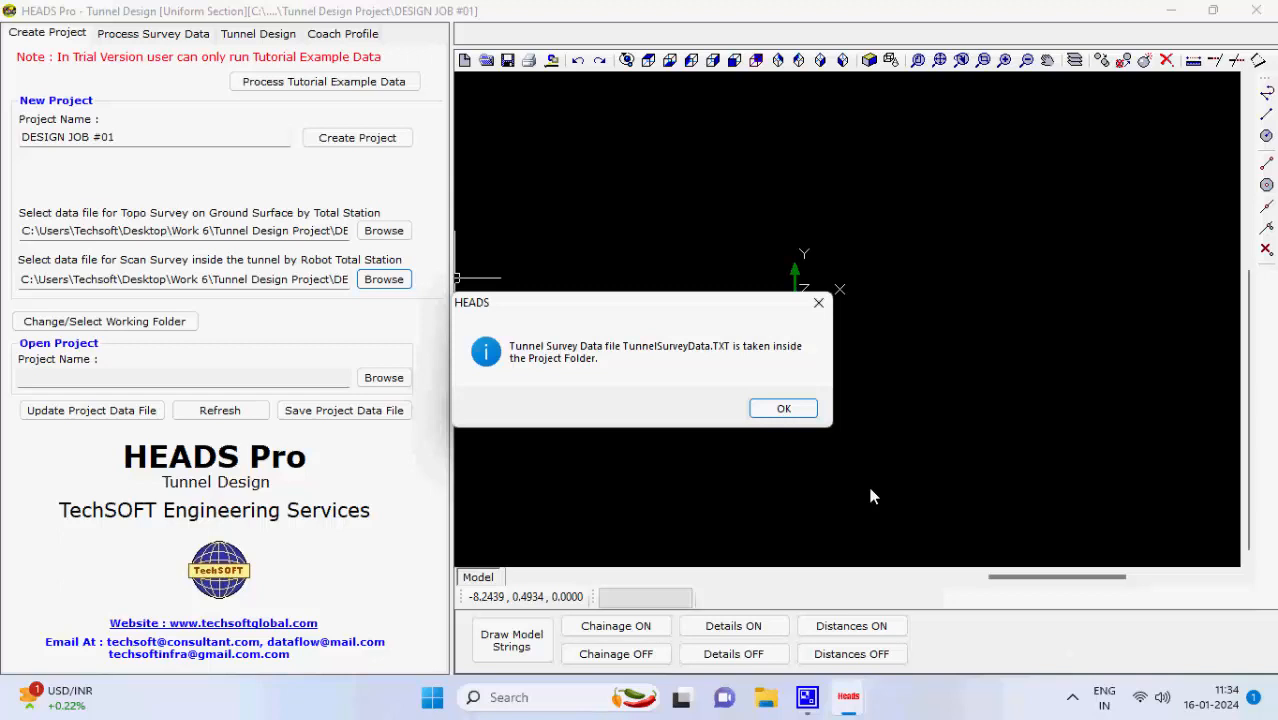
{"action": "left_click", "coordinate": [784, 409]}
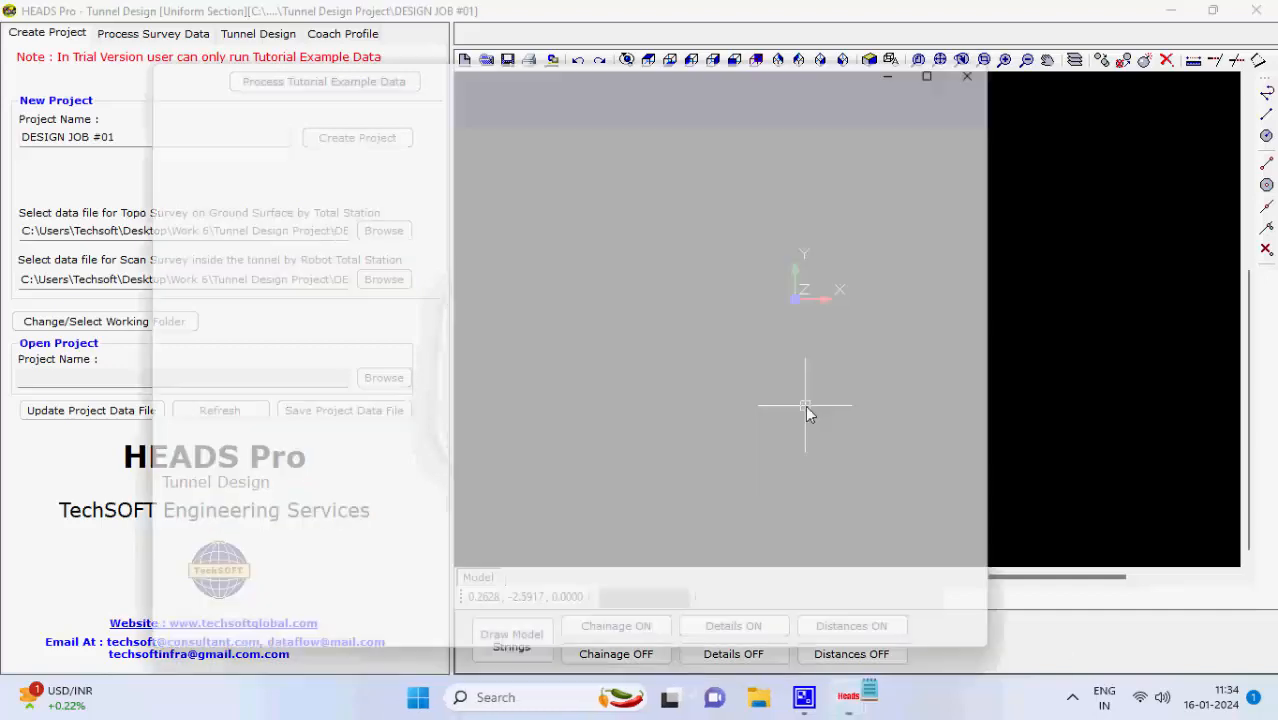
{"action": "scroll", "coordinate": [533, 287], "scroll_direction": "down", "scroll_amount": 5}
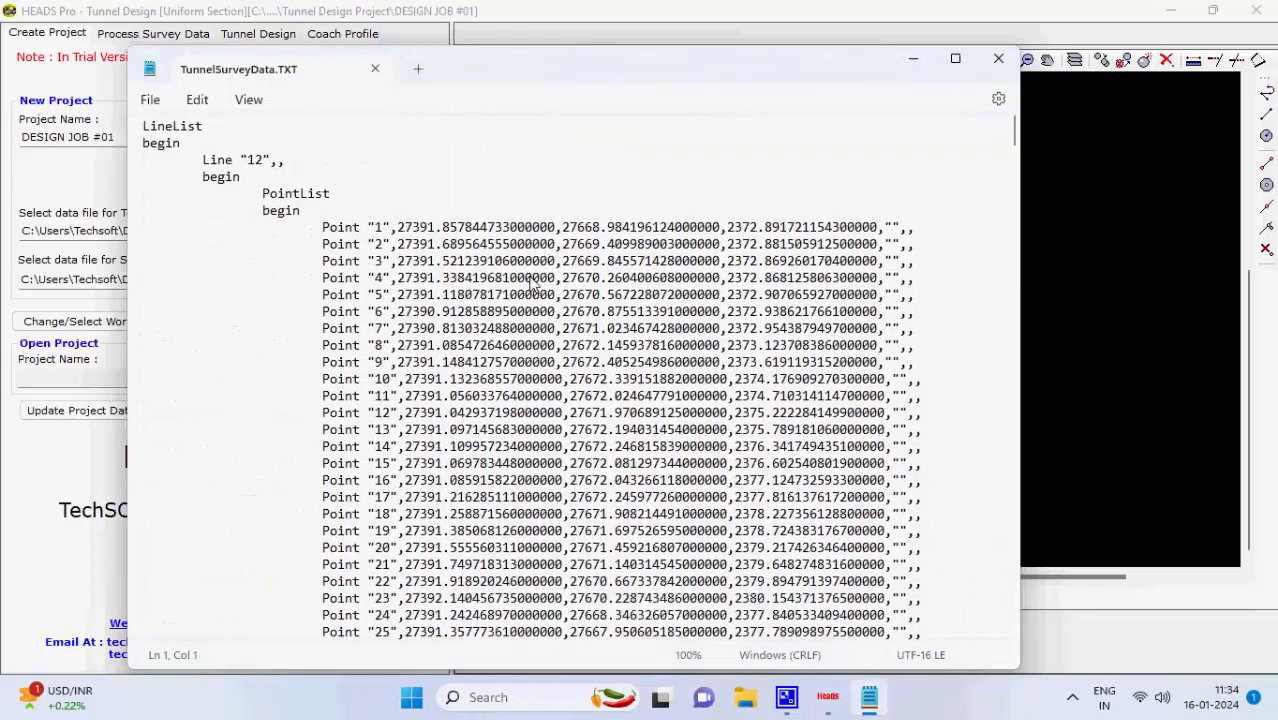
{"action": "scroll", "coordinate": [533, 287], "scroll_direction": "down", "scroll_amount": 2}
{"action": "scroll", "coordinate": [520, 283], "scroll_direction": "up", "scroll_amount": 8}
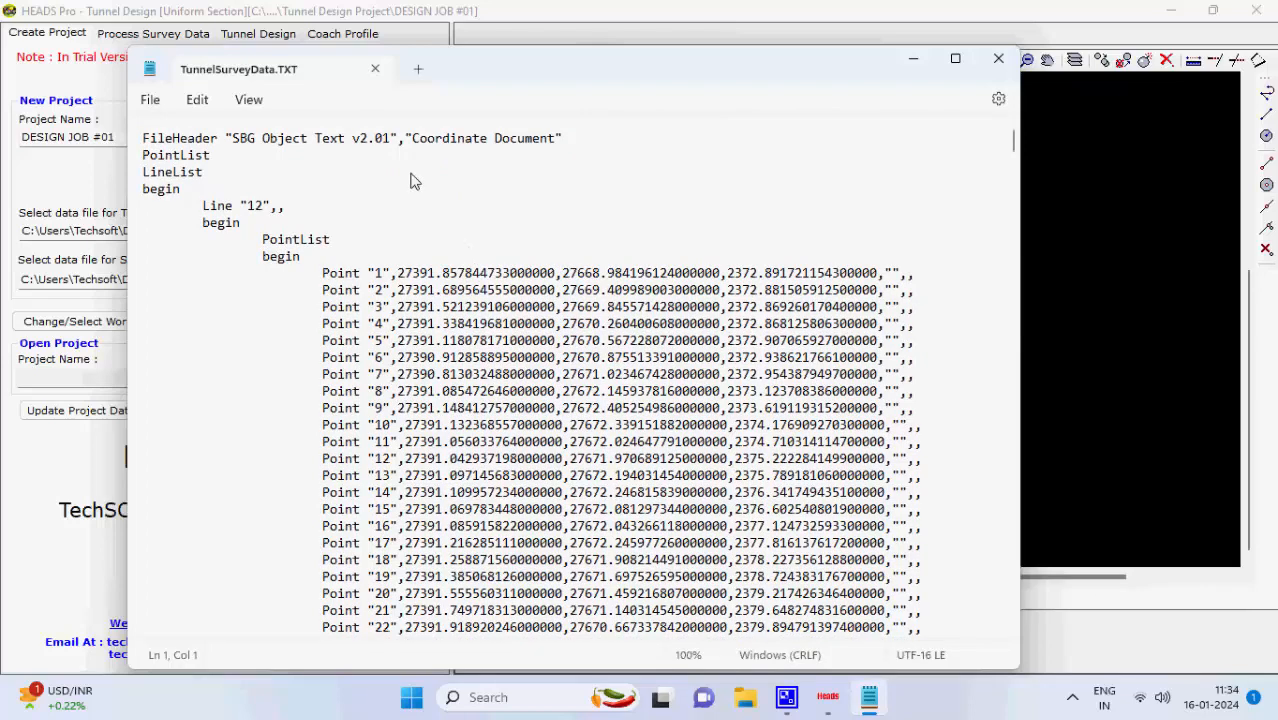
{"action": "left_click", "coordinate": [375, 69]}
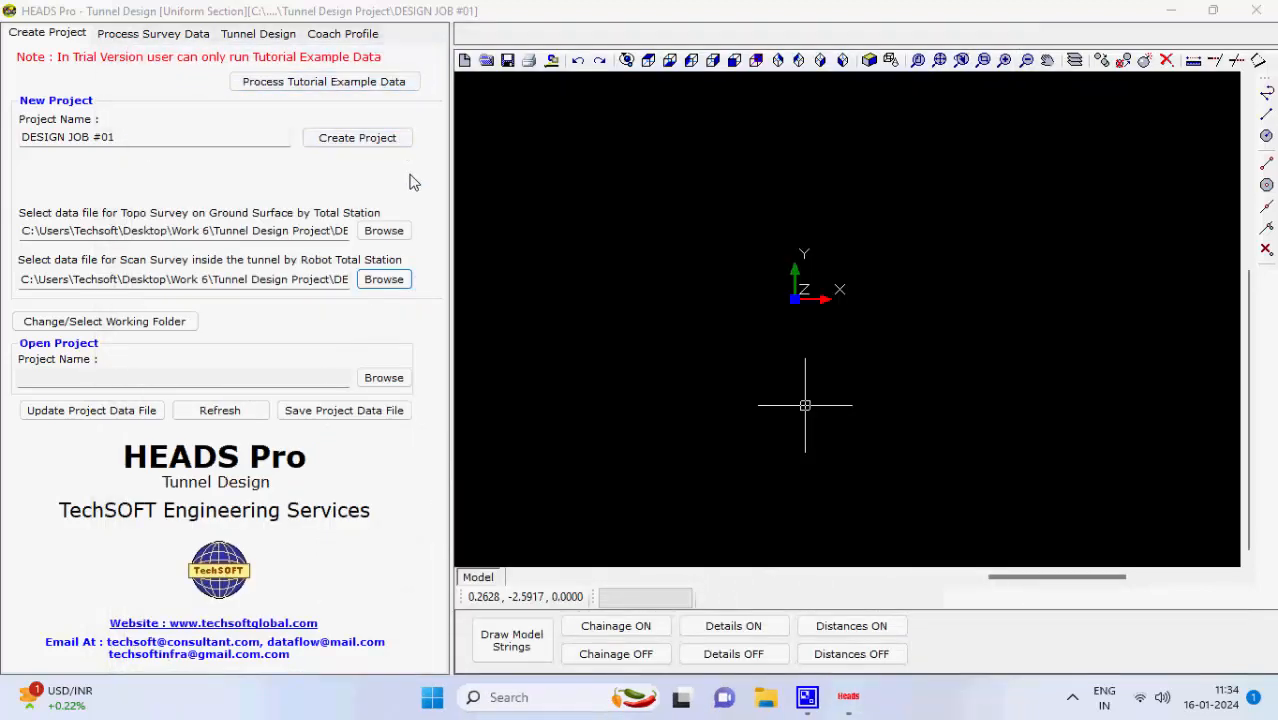
- Create the ground model from the project's survey data
{"action": "left_click", "coordinate": [195, 40]}
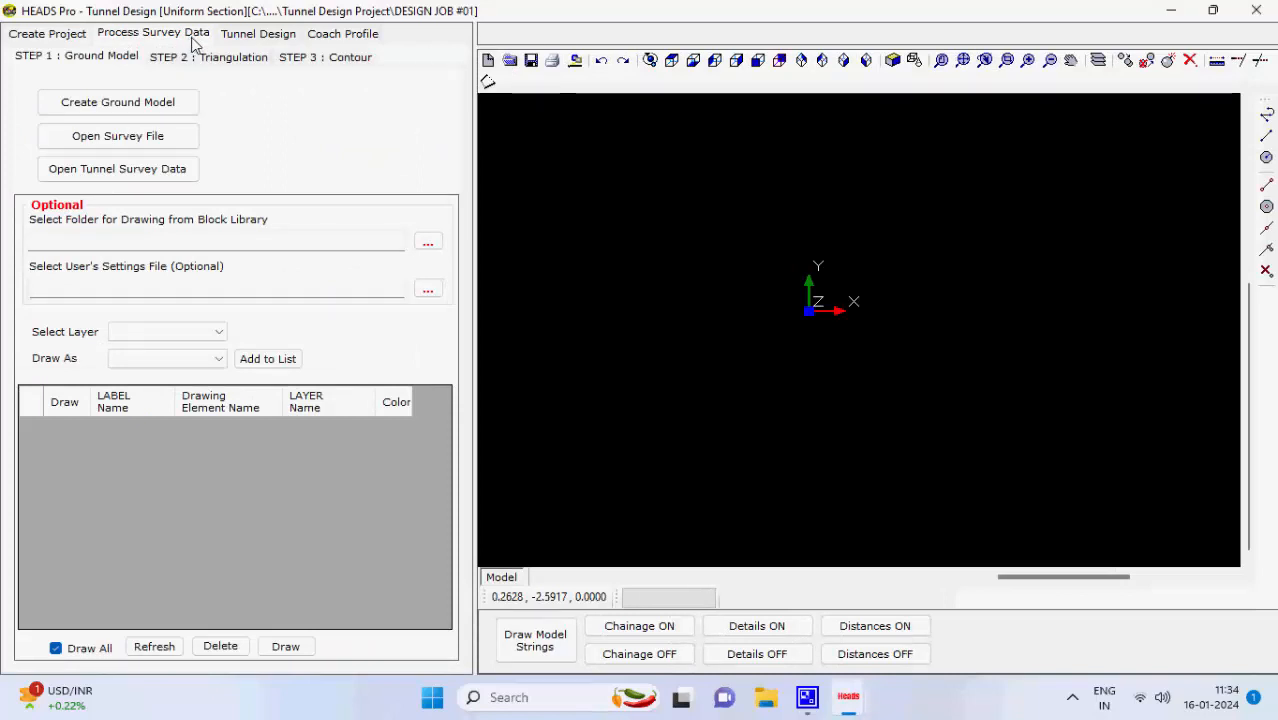
{"action": "left_click", "coordinate": [195, 112]}
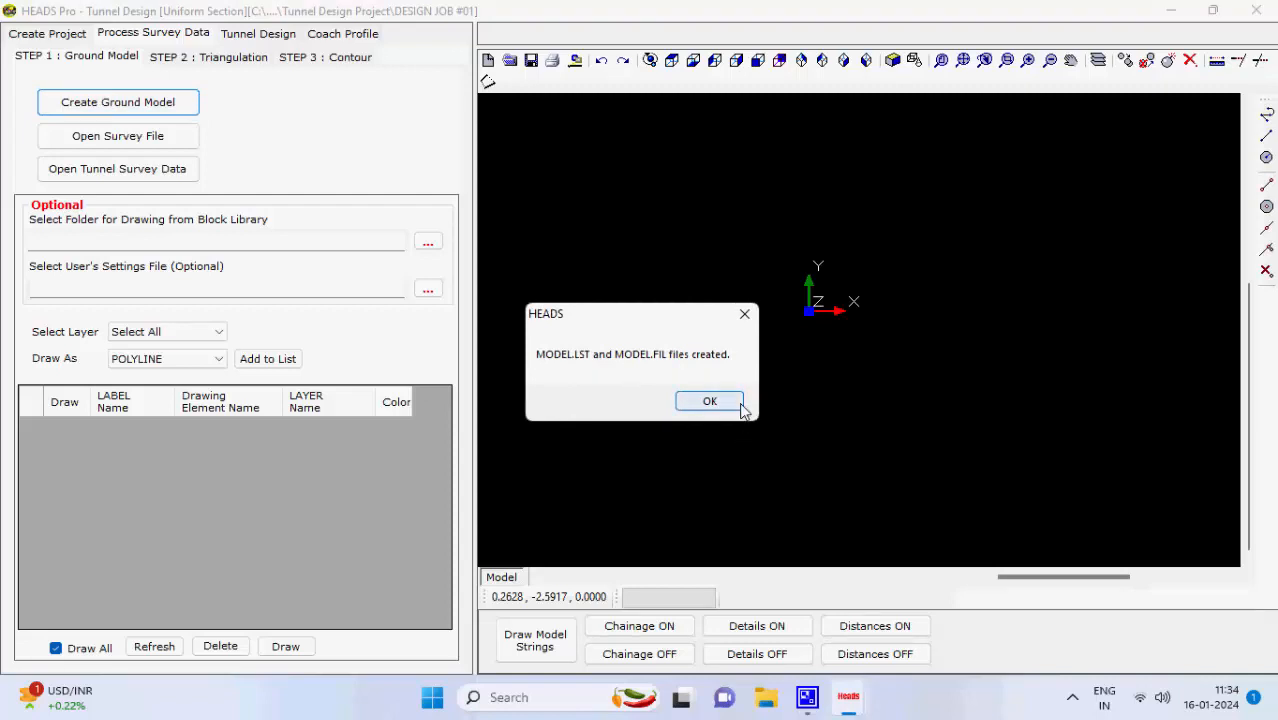
{"action": "left_click", "coordinate": [709, 401]}
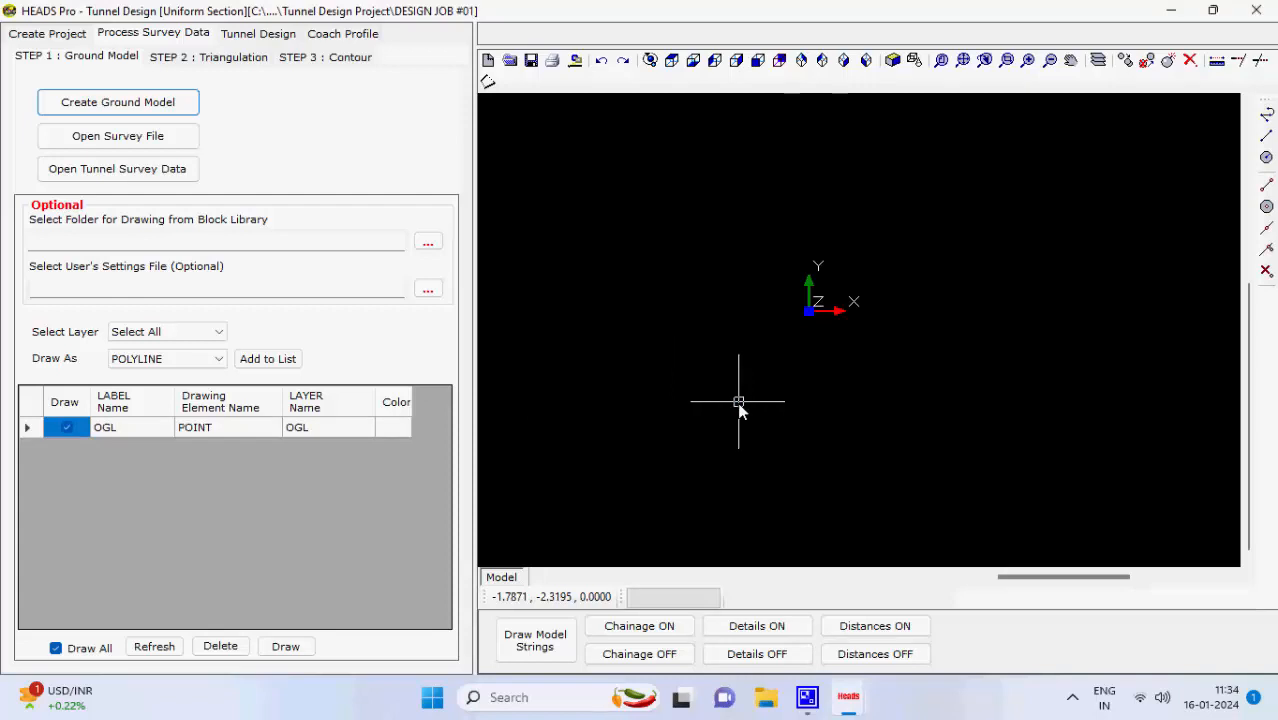
- Set the colour of the OGL point layer to brown and draw the ground survey points in the model view
{"action": "left_click", "coordinate": [402, 432]}
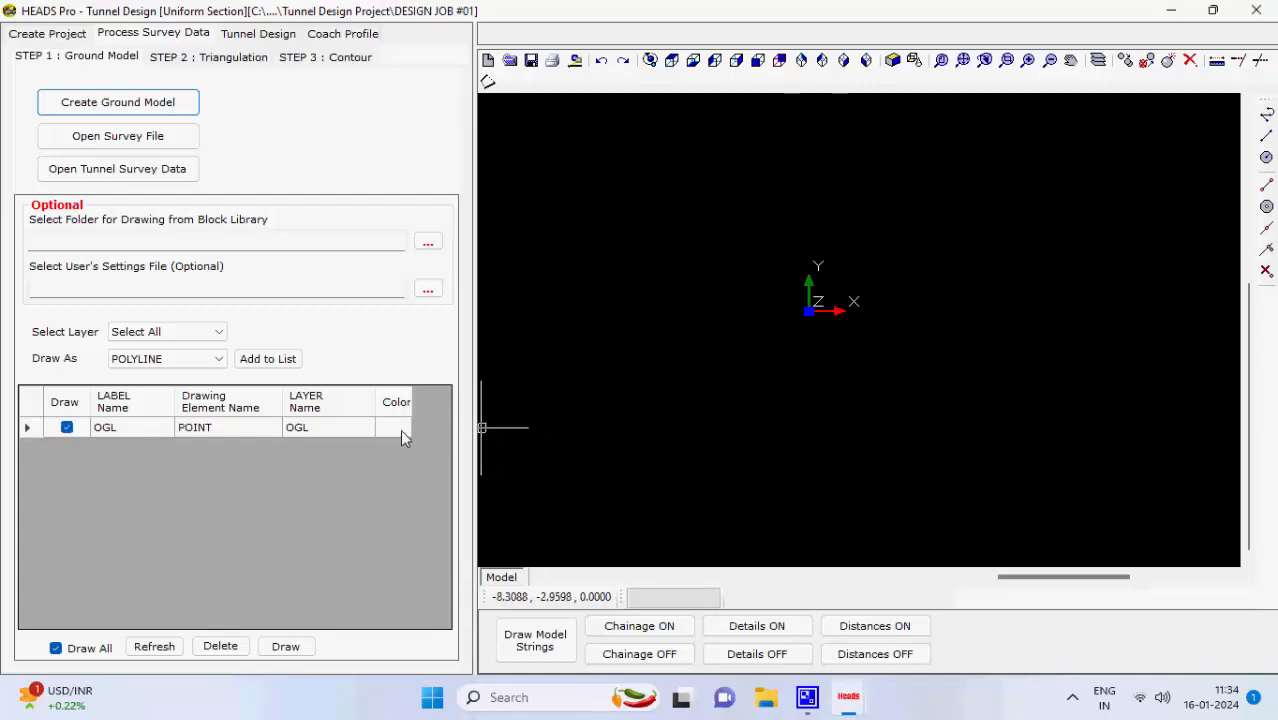
{"action": "left_click", "coordinate": [401, 432]}
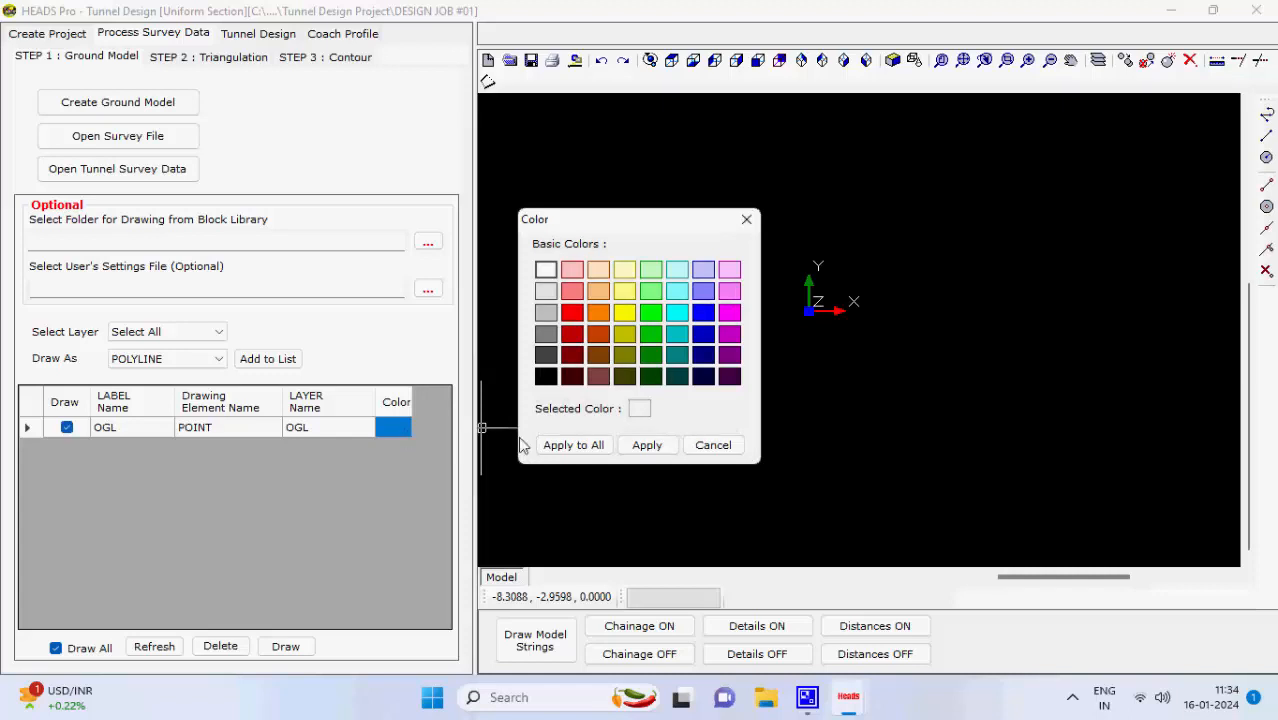
{"action": "left_click", "coordinate": [600, 358]}
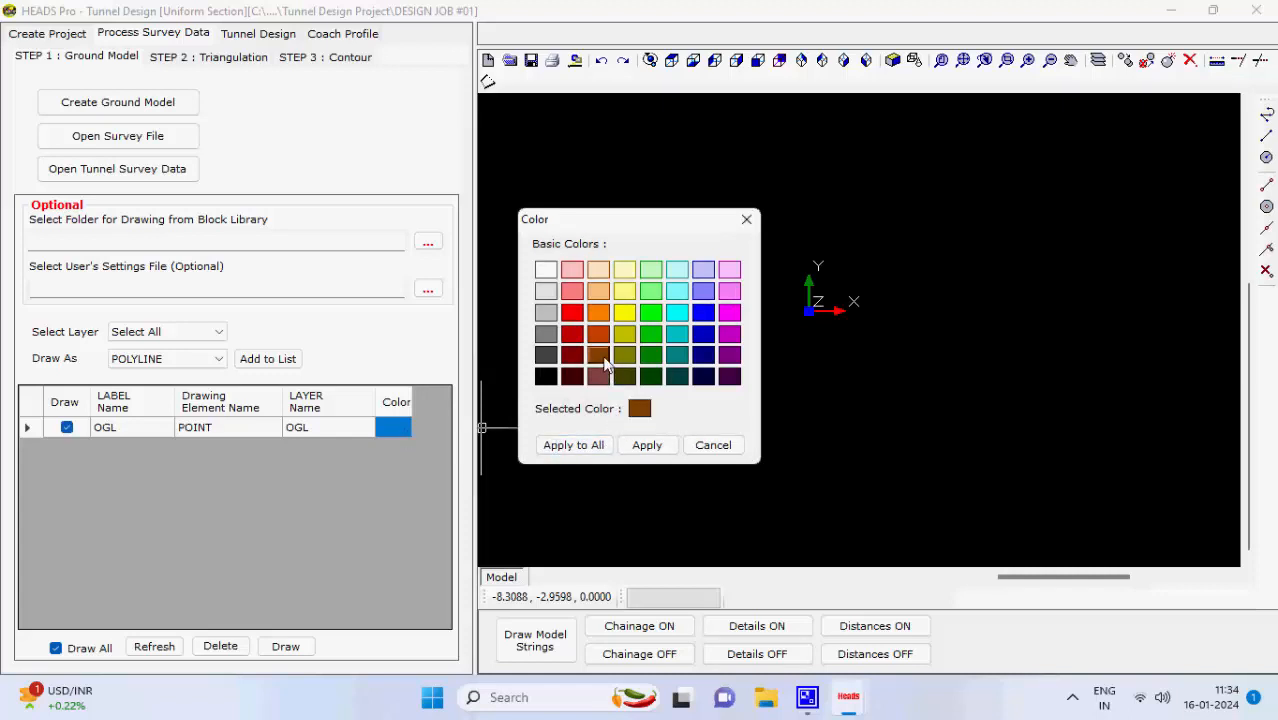
{"action": "left_click", "coordinate": [668, 448]}
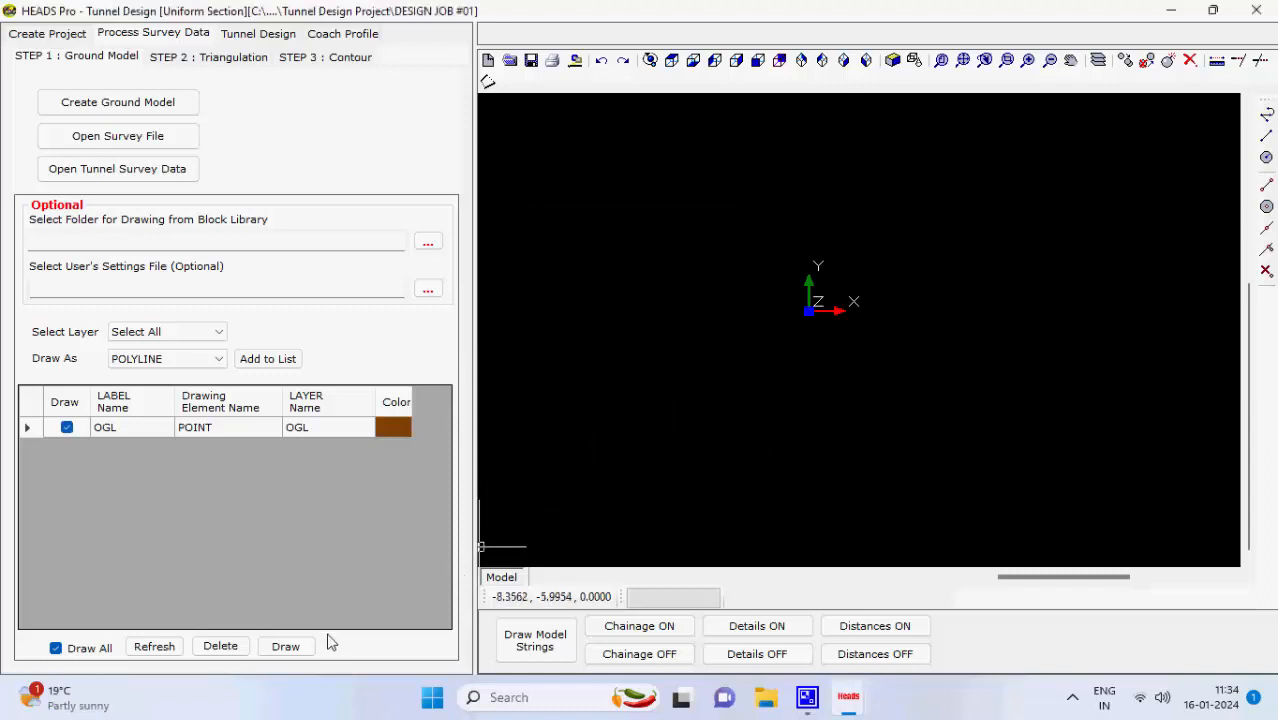
{"action": "left_click", "coordinate": [286, 647]}
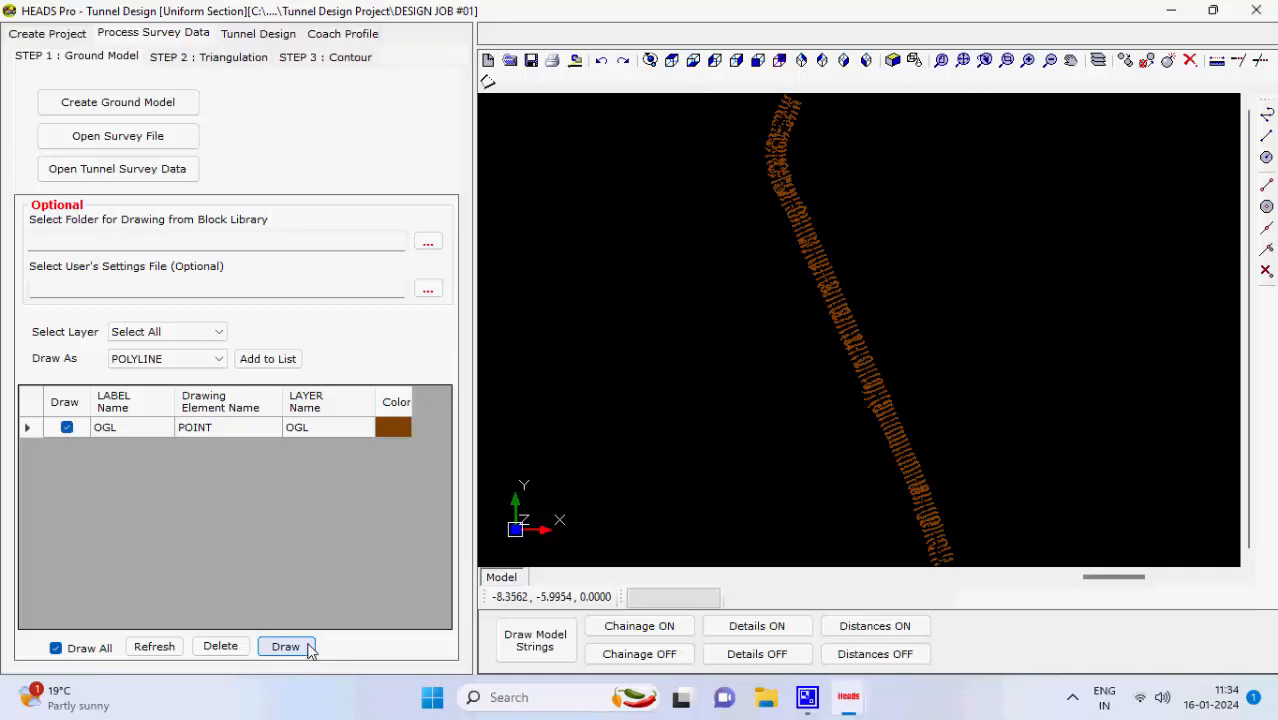
- Create the triangulation model from the GROUND : OGL string, running the DTM generation through to completion
{"action": "left_click", "coordinate": [234, 60]}
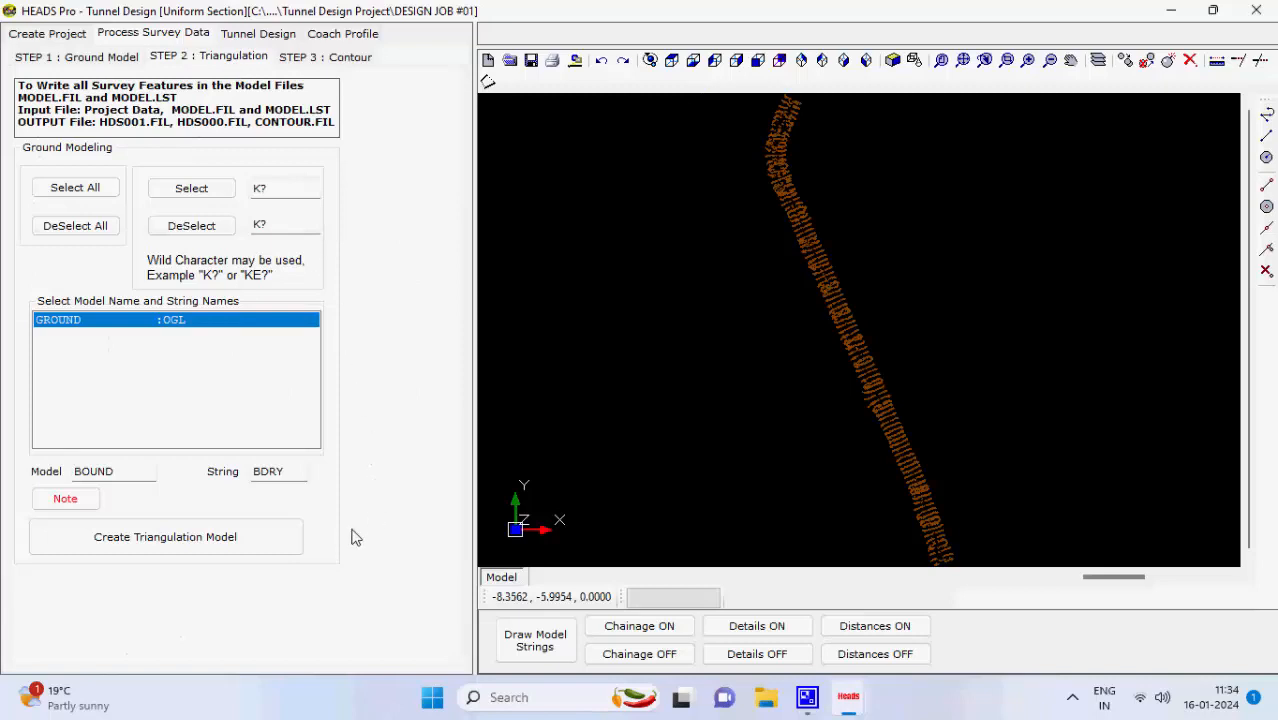
{"action": "left_click", "coordinate": [300, 551]}
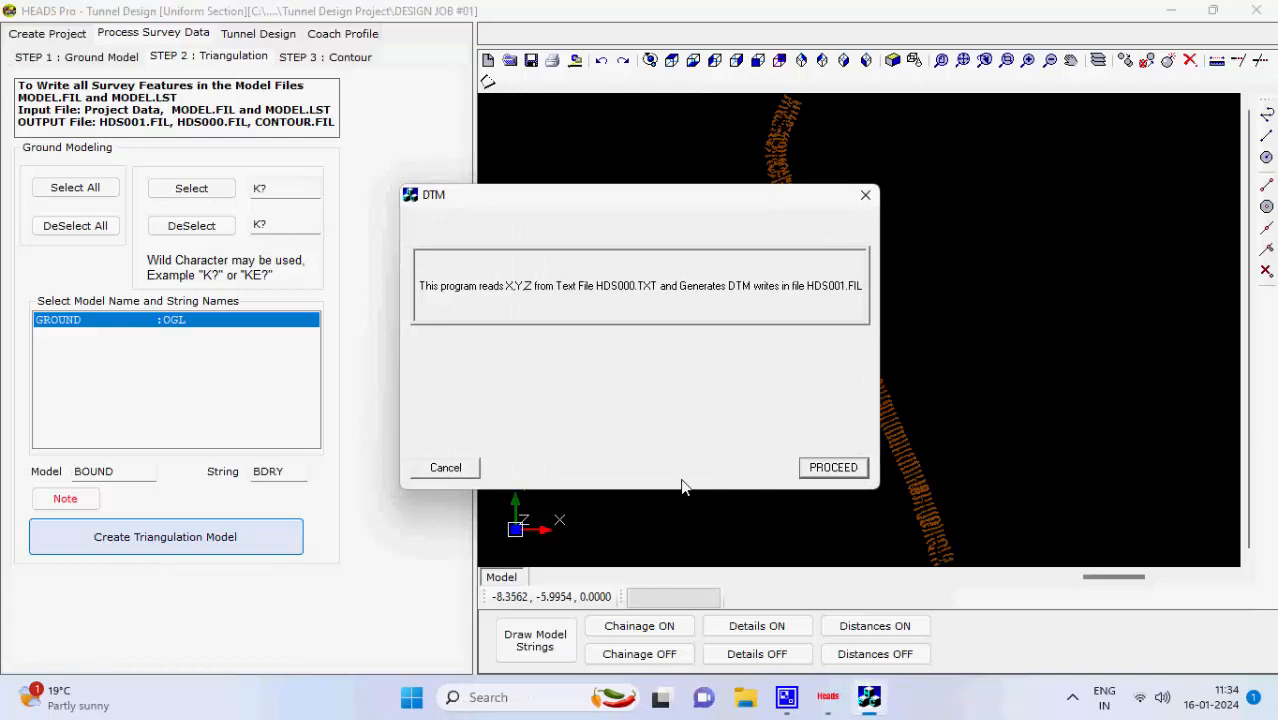
{"action": "left_click", "coordinate": [831, 469]}
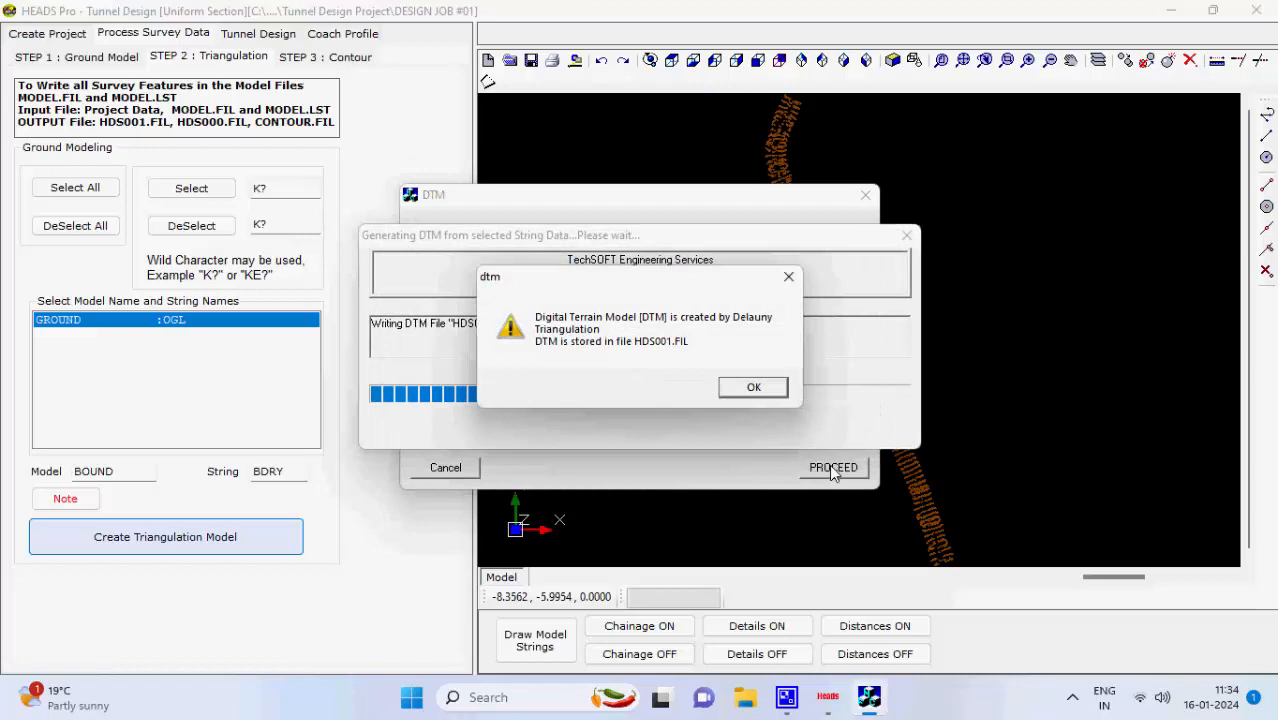
{"action": "left_click", "coordinate": [757, 389]}
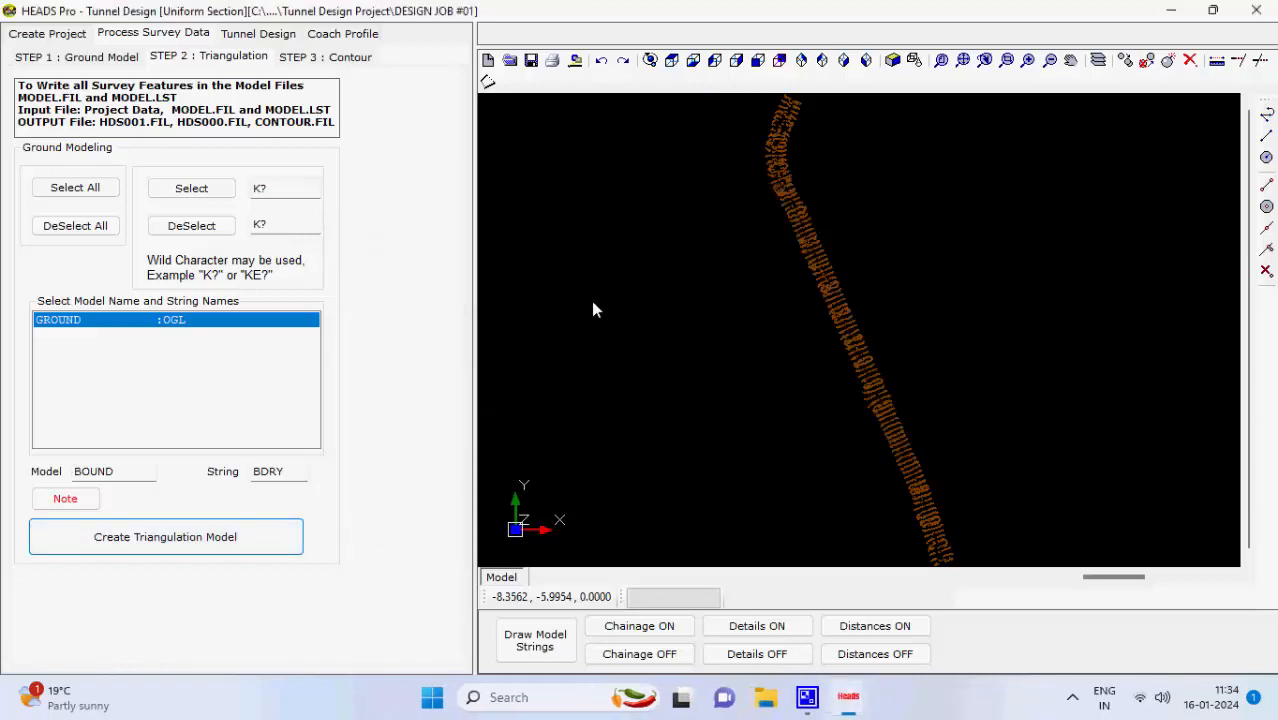
- Create the ground contour model, quit the contour program and draw the C001, C005 and ELEV contour strings in the model view
{"action": "left_click", "coordinate": [346, 59]}
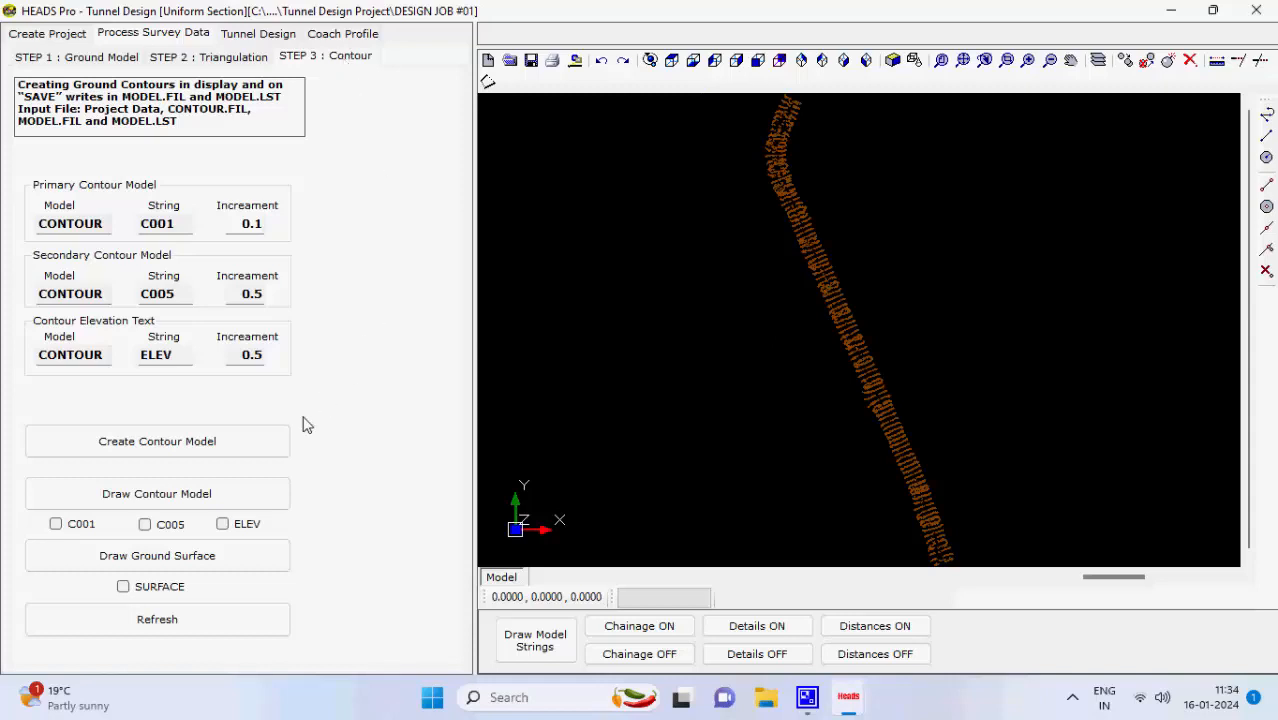
{"action": "left_click", "coordinate": [282, 441]}
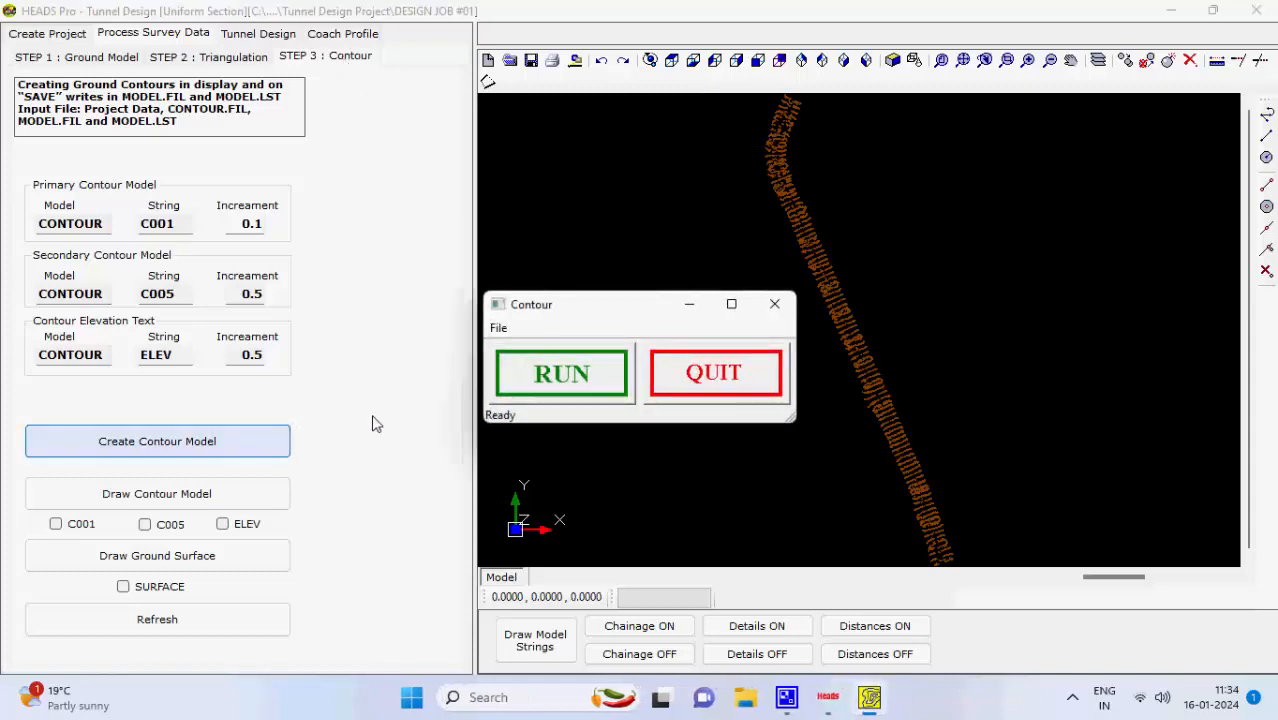
{"action": "left_click", "coordinate": [610, 390]}
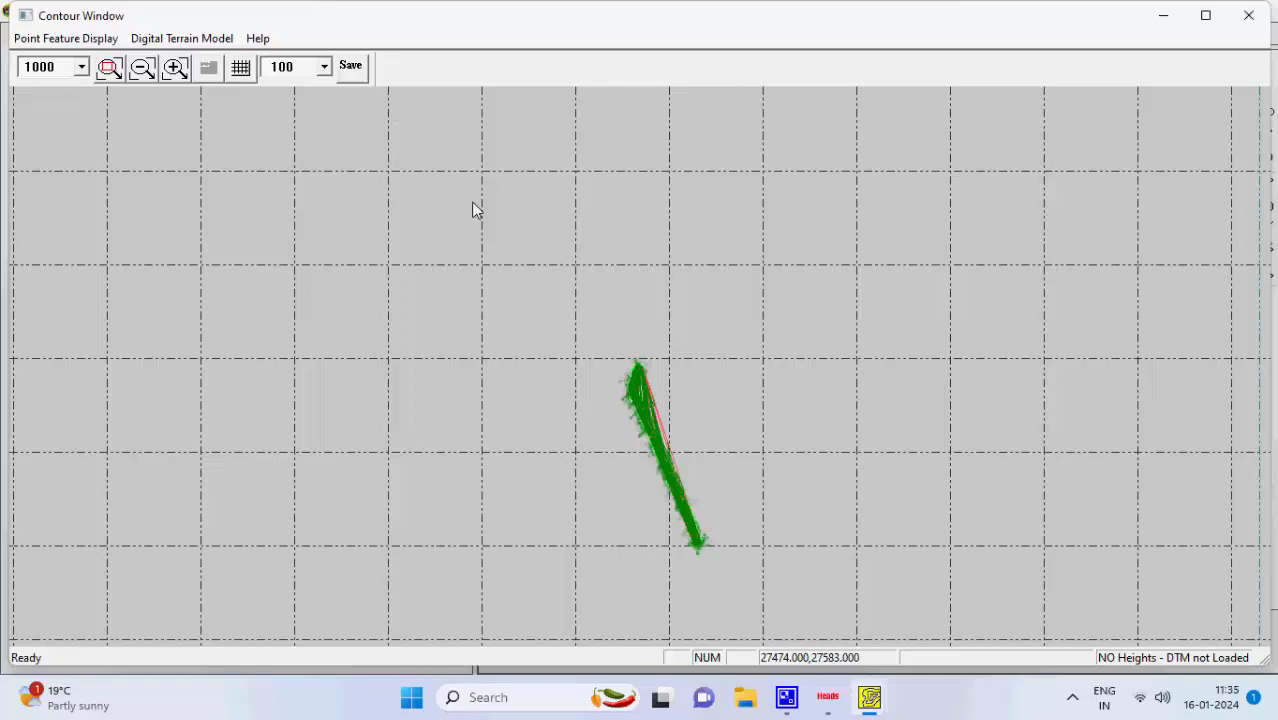
{"action": "left_click", "coordinate": [857, 688]}
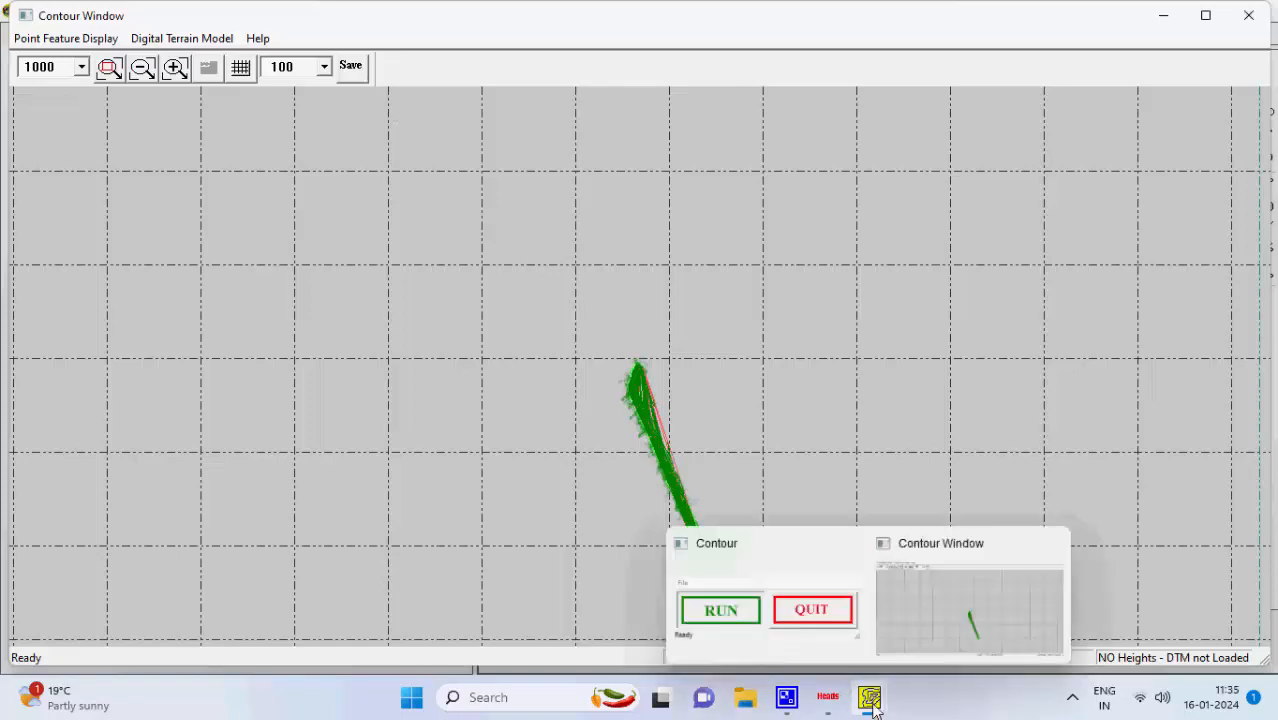
{"action": "left_click", "coordinate": [822, 630]}
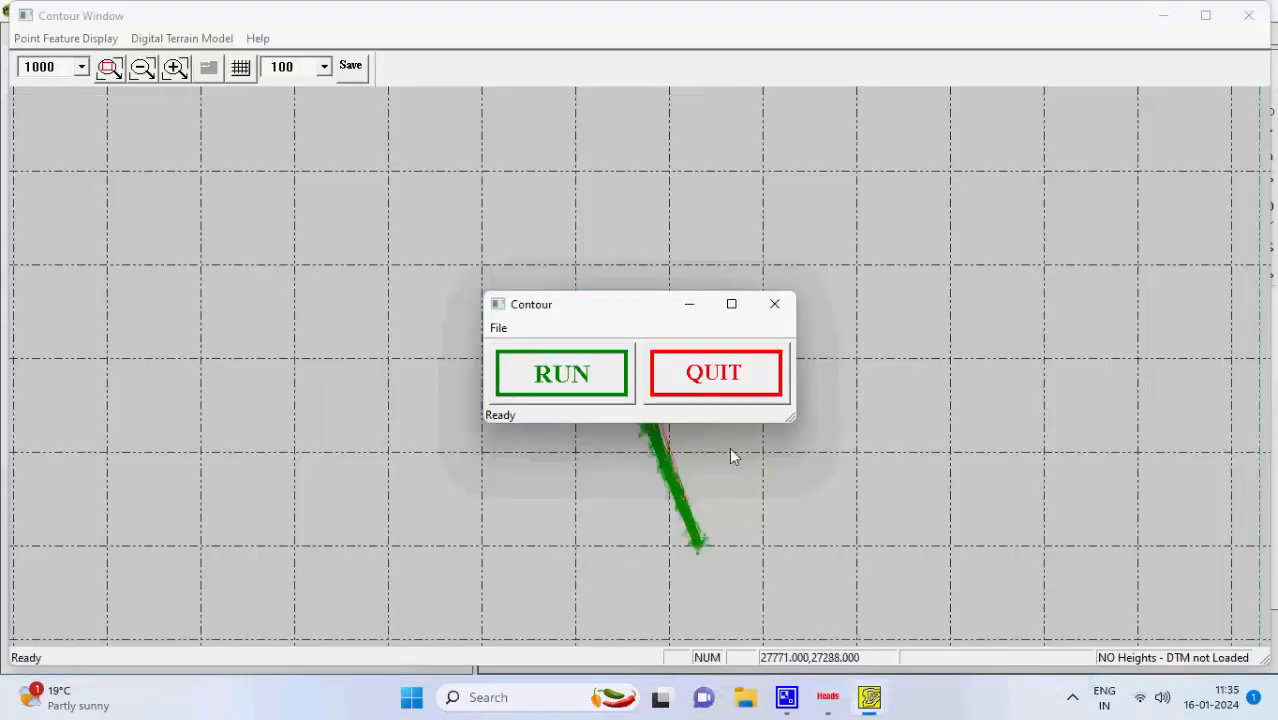
{"action": "left_click", "coordinate": [703, 385]}
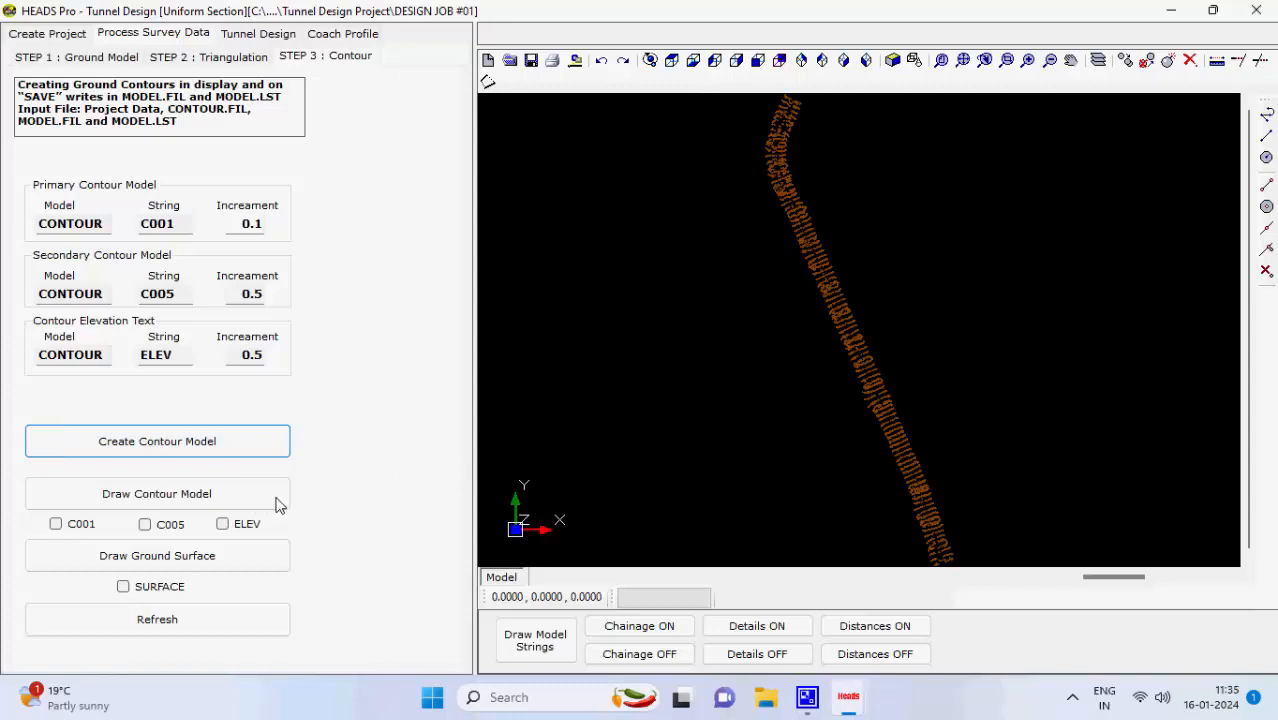
{"action": "left_click", "coordinate": [278, 505]}
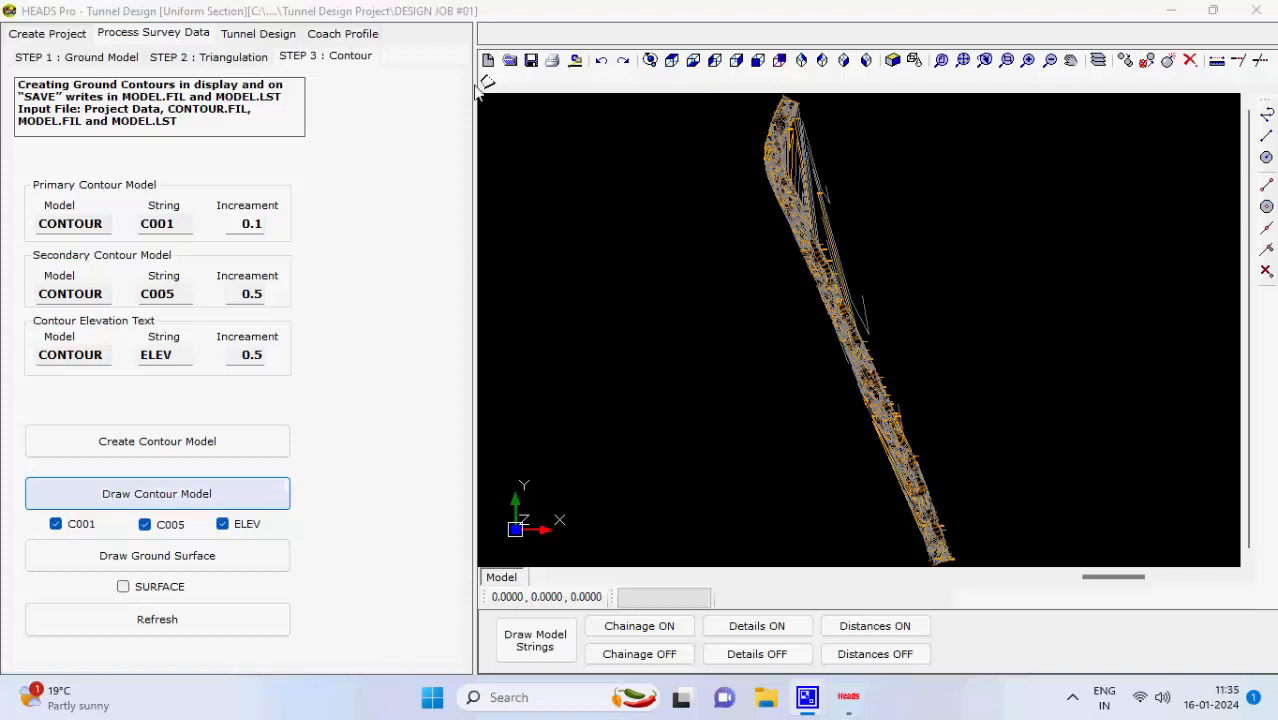
- Choose Process HALIGN Design Data for the tunnel's horizontal alignment and paste the full contents of HALING.txt from Work 6 into the data box
{"action": "left_click", "coordinate": [279, 34]}
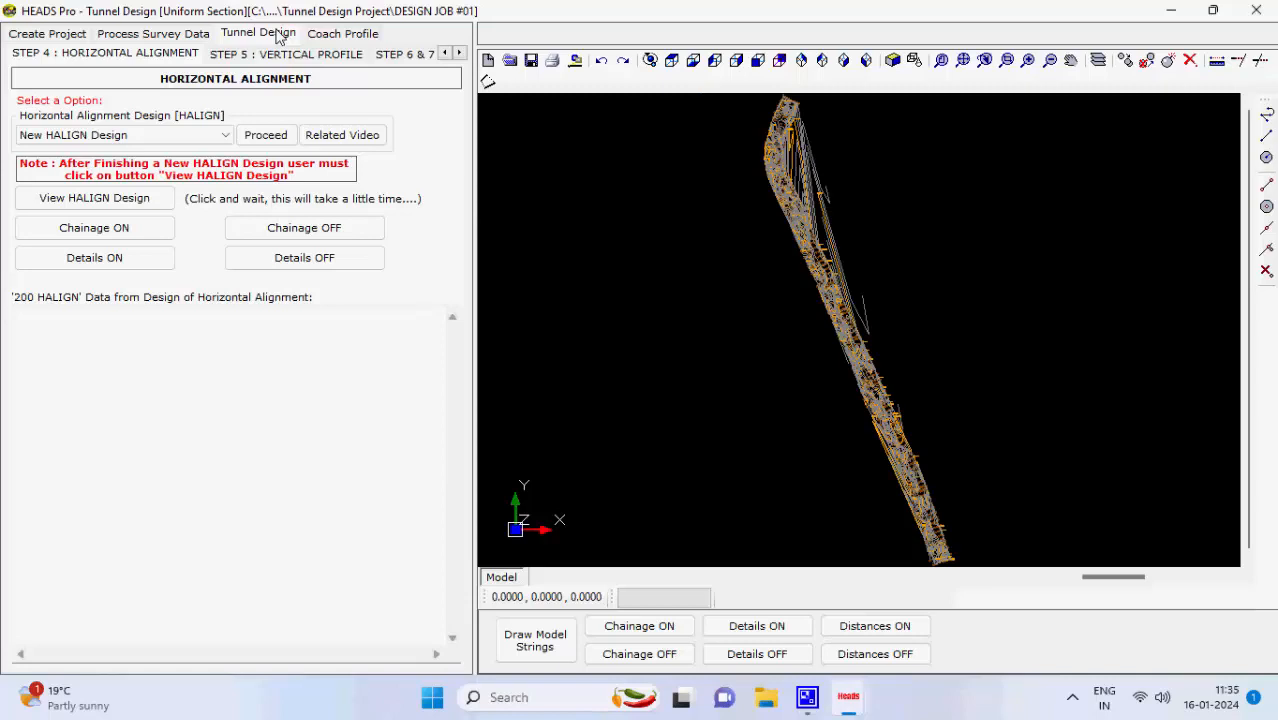
{"action": "left_click", "coordinate": [214, 134]}
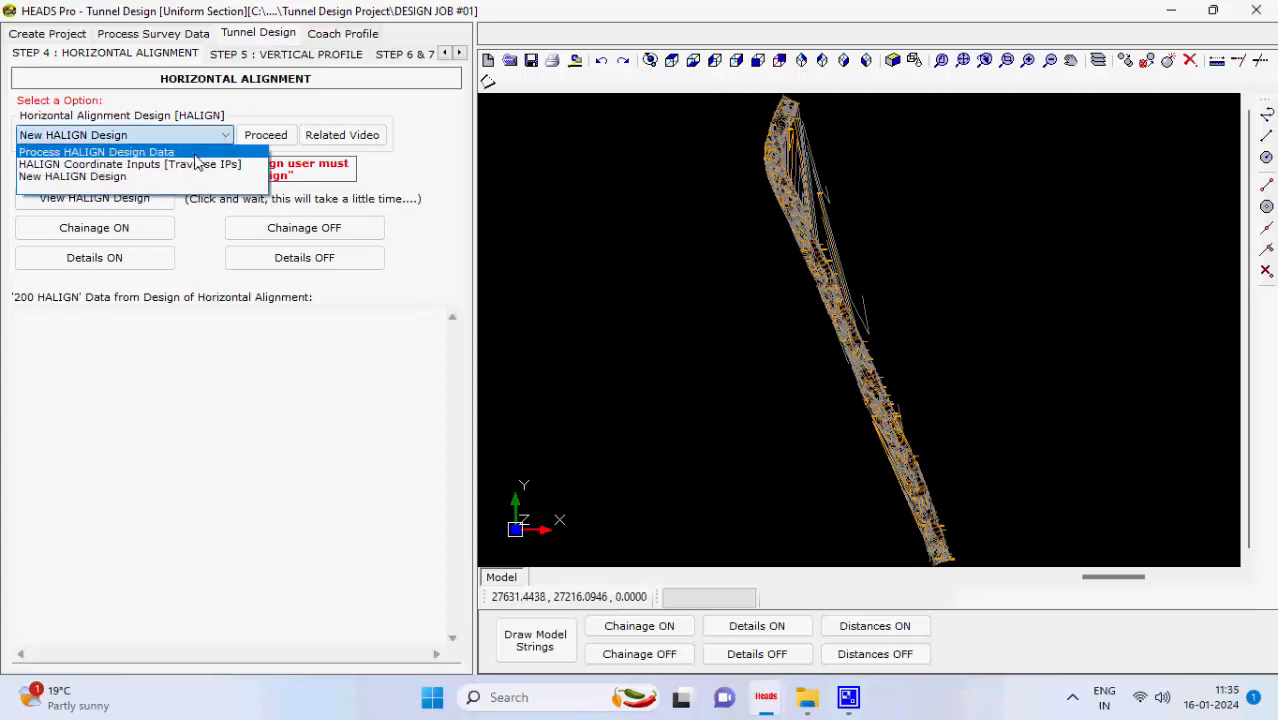
{"action": "left_click", "coordinate": [195, 155]}
{"action": "left_click", "coordinate": [304, 227]}
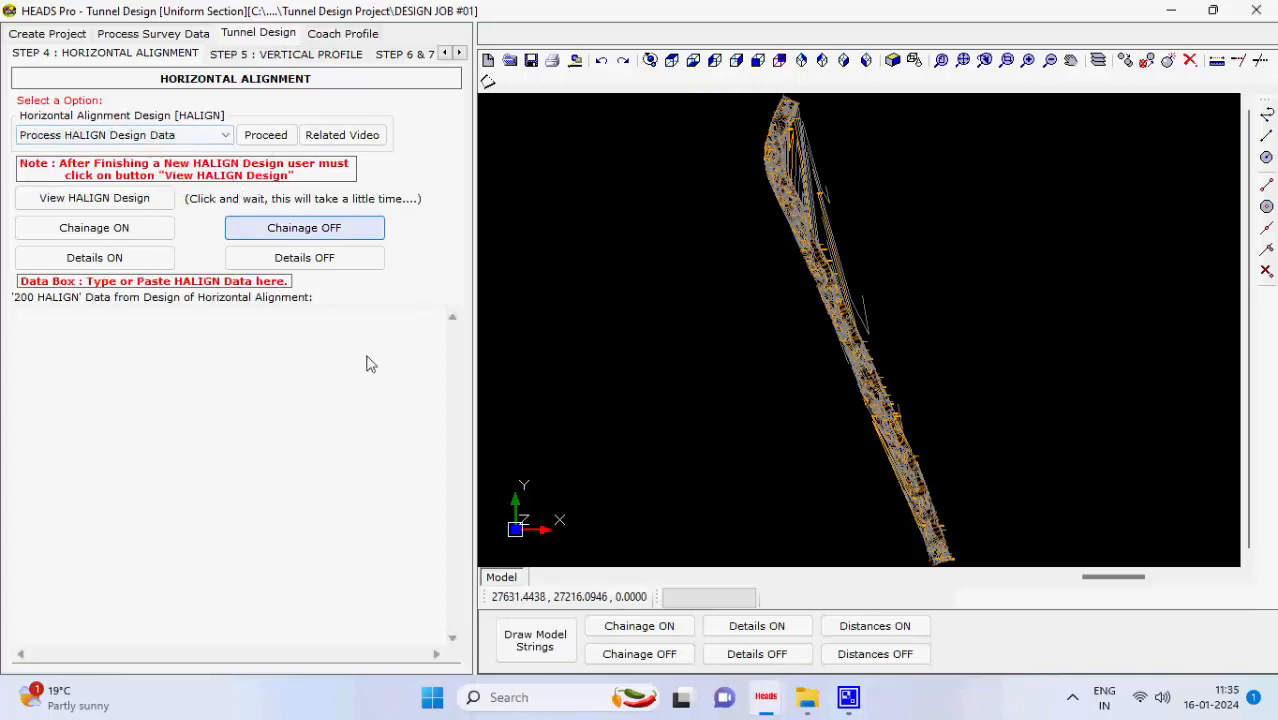
{"action": "left_click", "coordinate": [806, 697]}
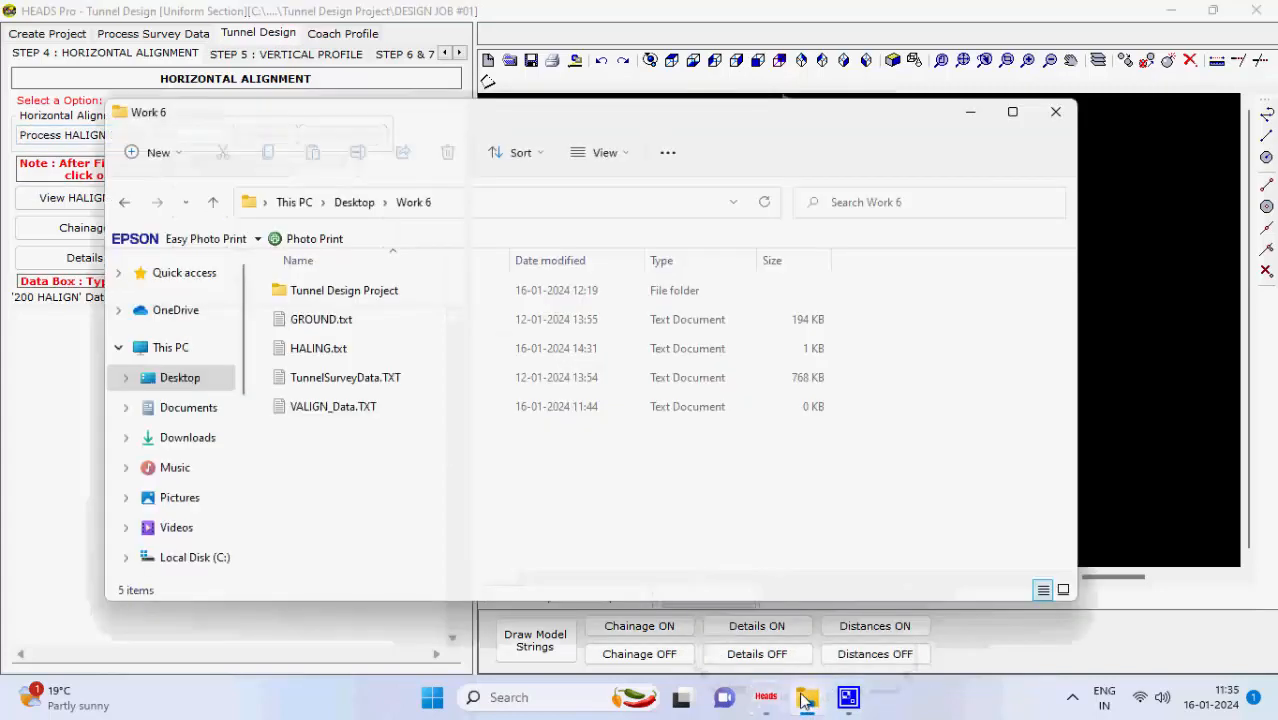
{"action": "double_click", "coordinate": [460, 349]}
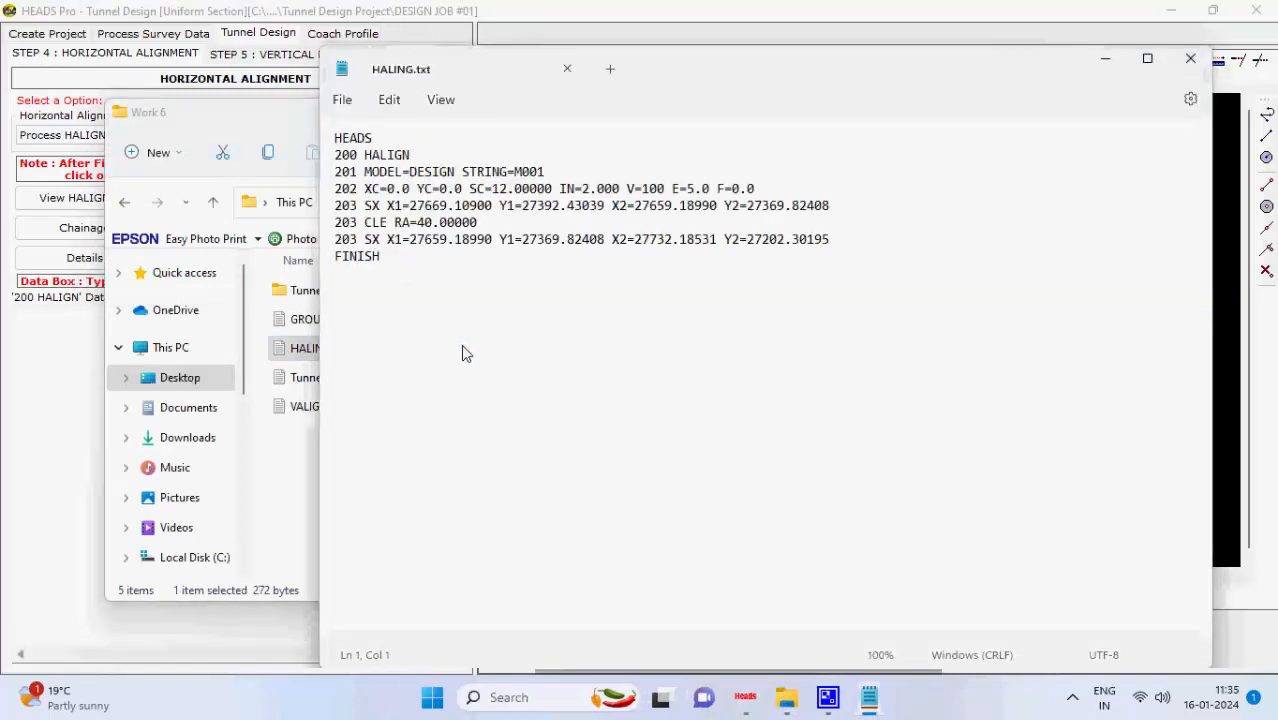
{"action": "key", "text": "ctrl+a"}
{"action": "key", "text": "ctrl+c"}
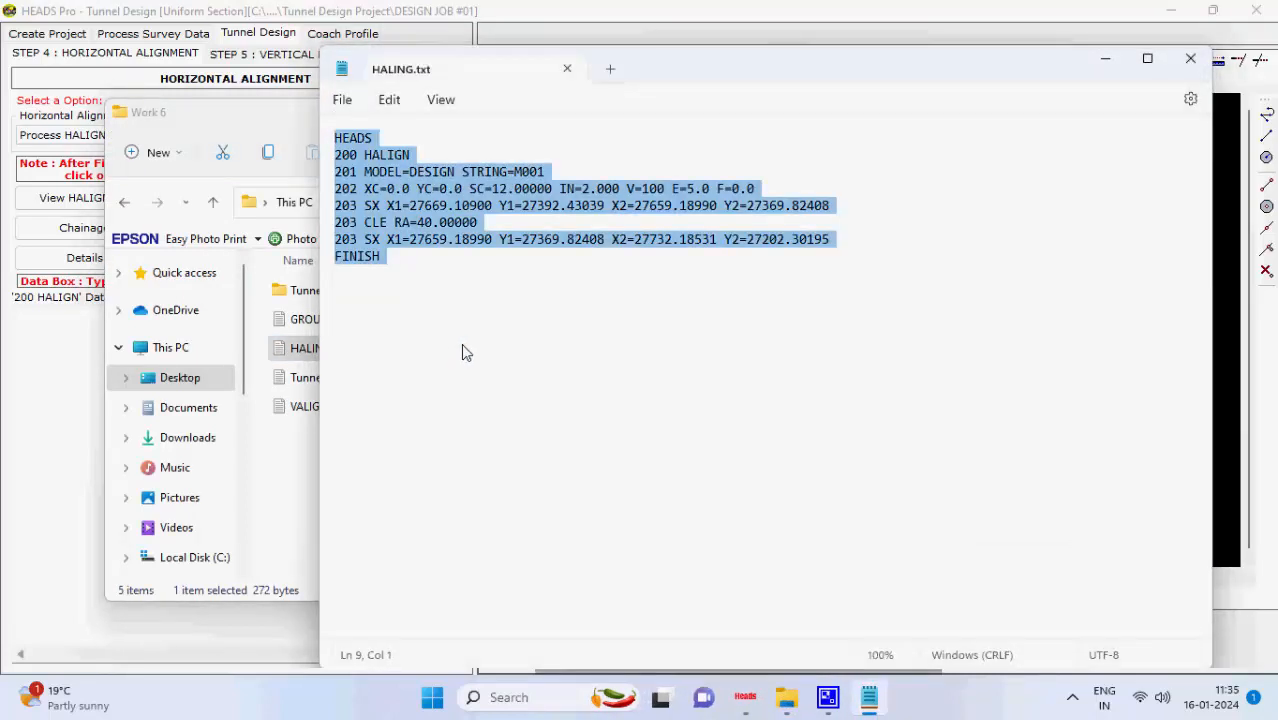
{"action": "left_click", "coordinate": [567, 69]}
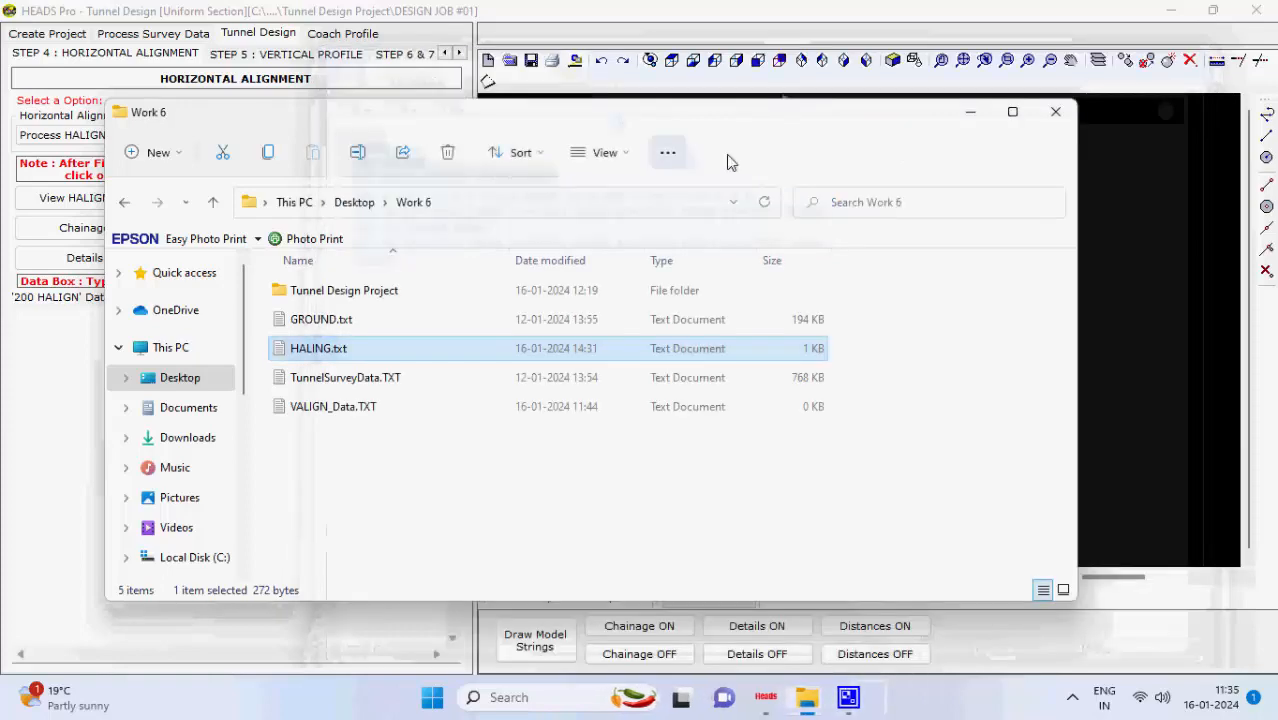
{"action": "left_click", "coordinate": [966, 113]}
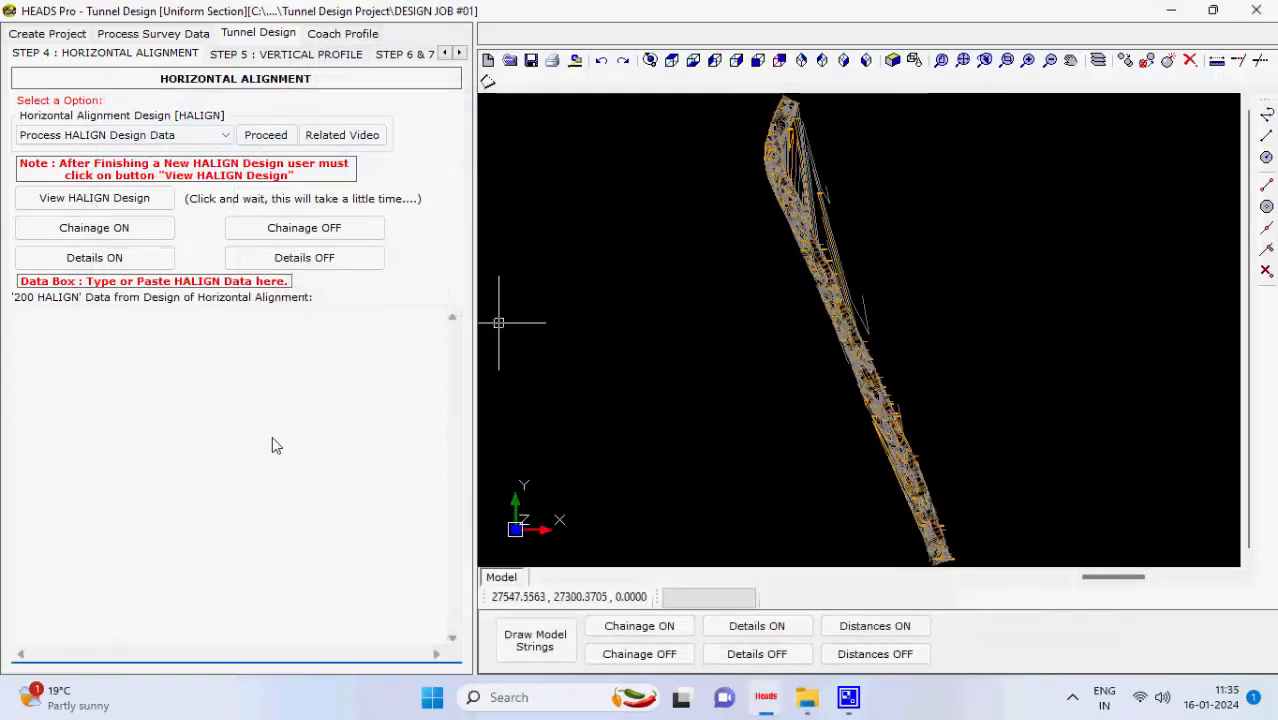
{"action": "key", "text": "ctrl+v"}
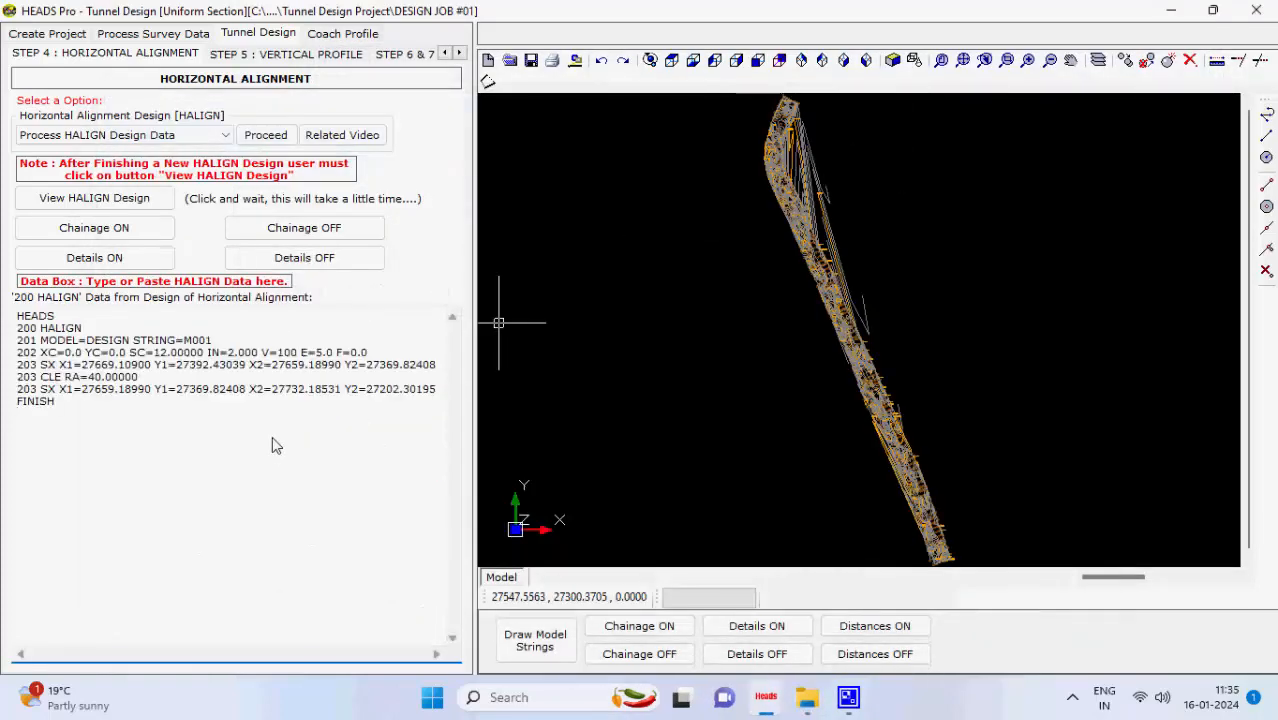
- Process the pasted HALIGN data to generate the horizontal alignment and its design report, and close the Halign dialog
{"action": "left_click", "coordinate": [245, 141]}
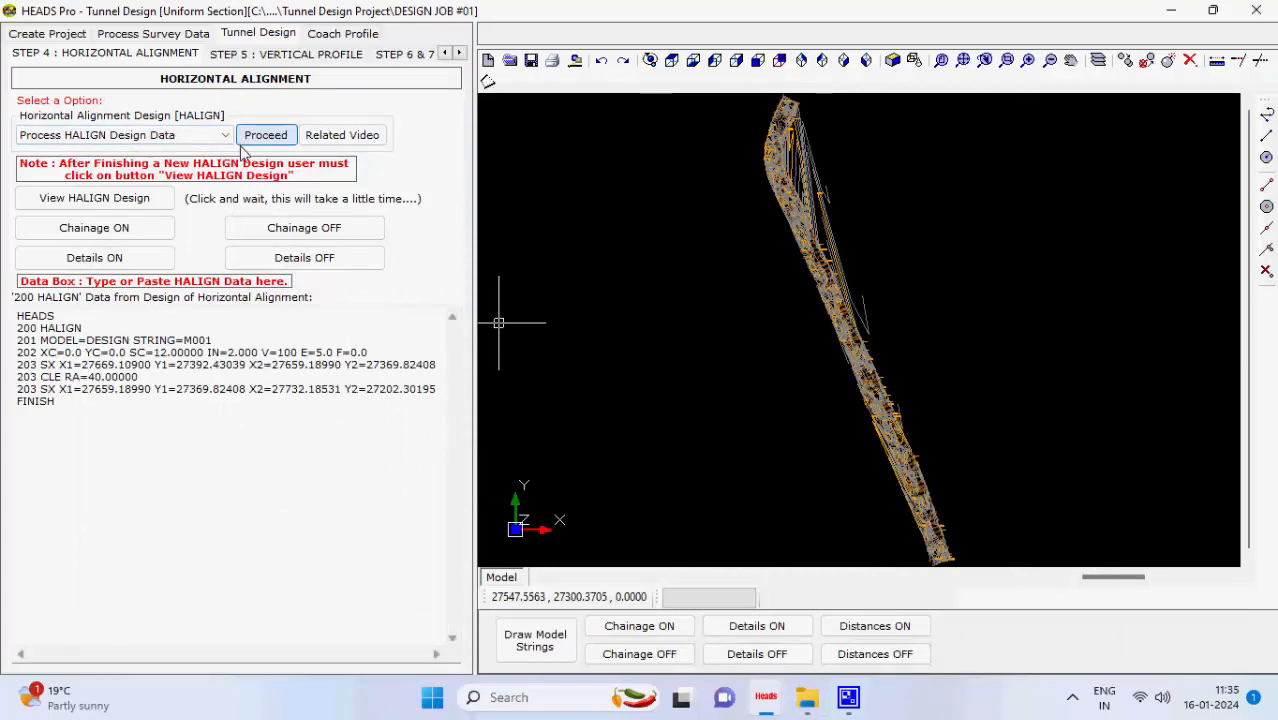
{"action": "left_click", "coordinate": [576, 244]}
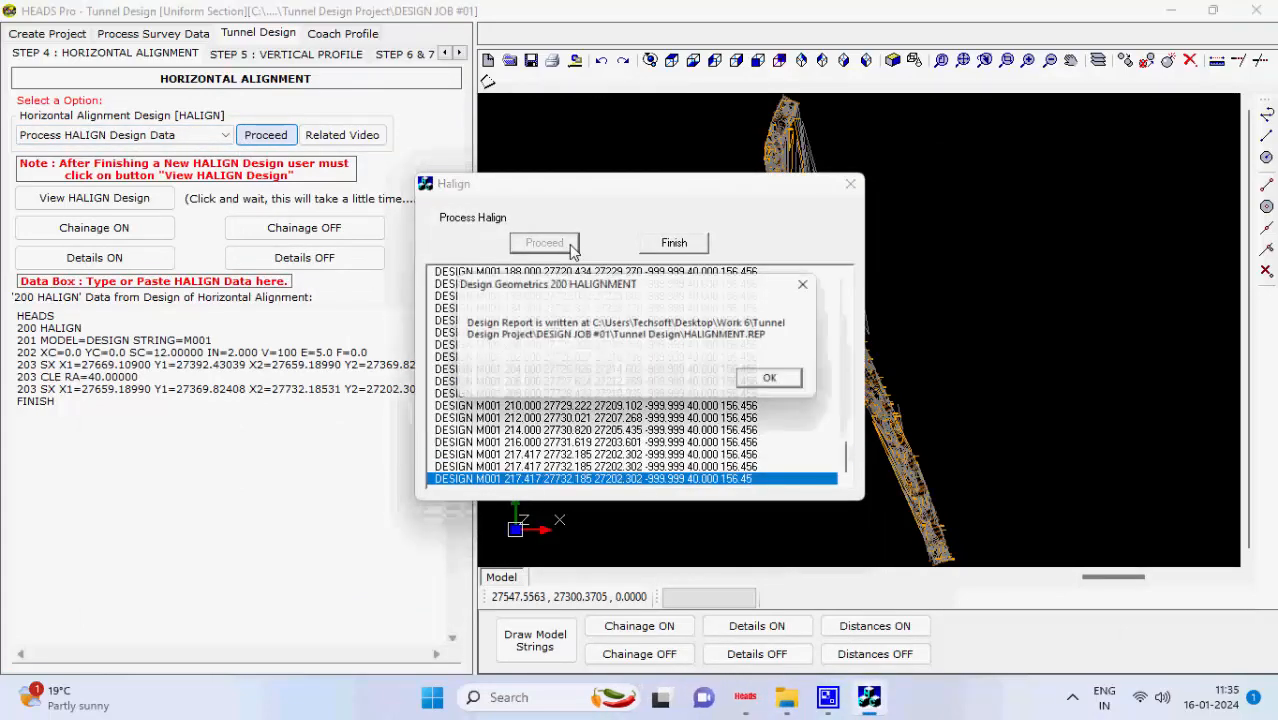
{"action": "left_click", "coordinate": [803, 382]}
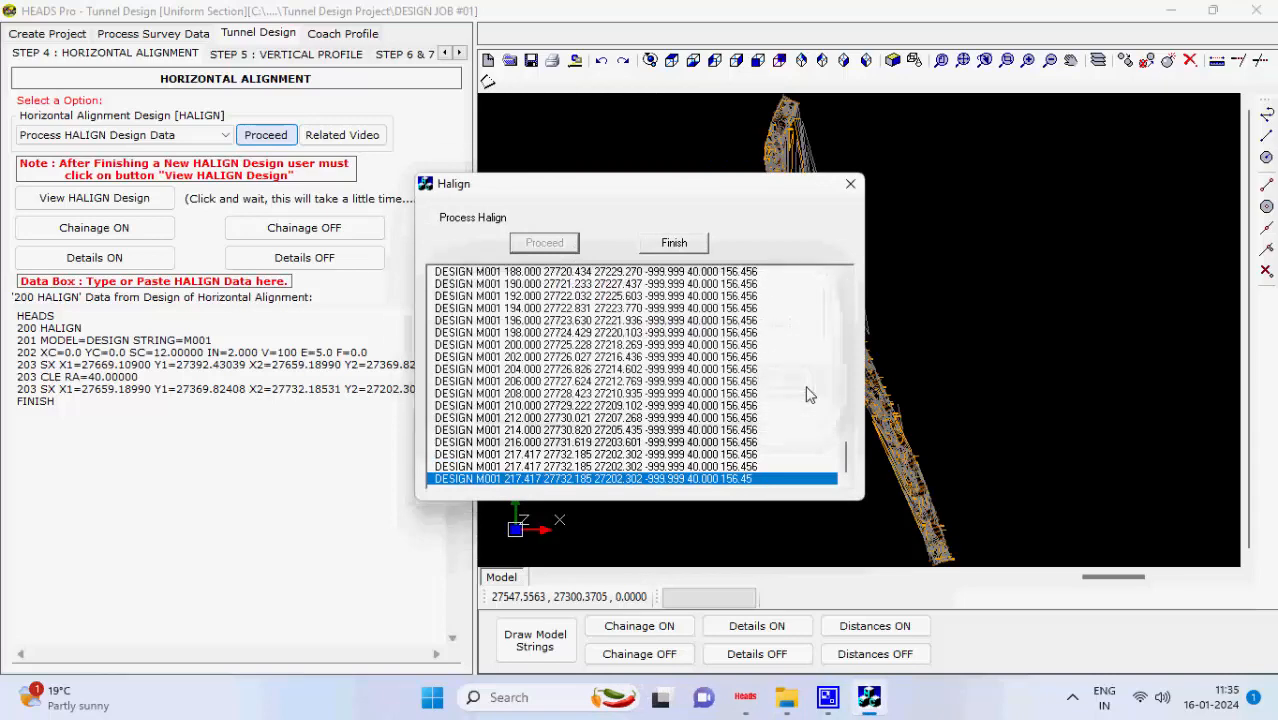
{"action": "left_click", "coordinate": [850, 184]}
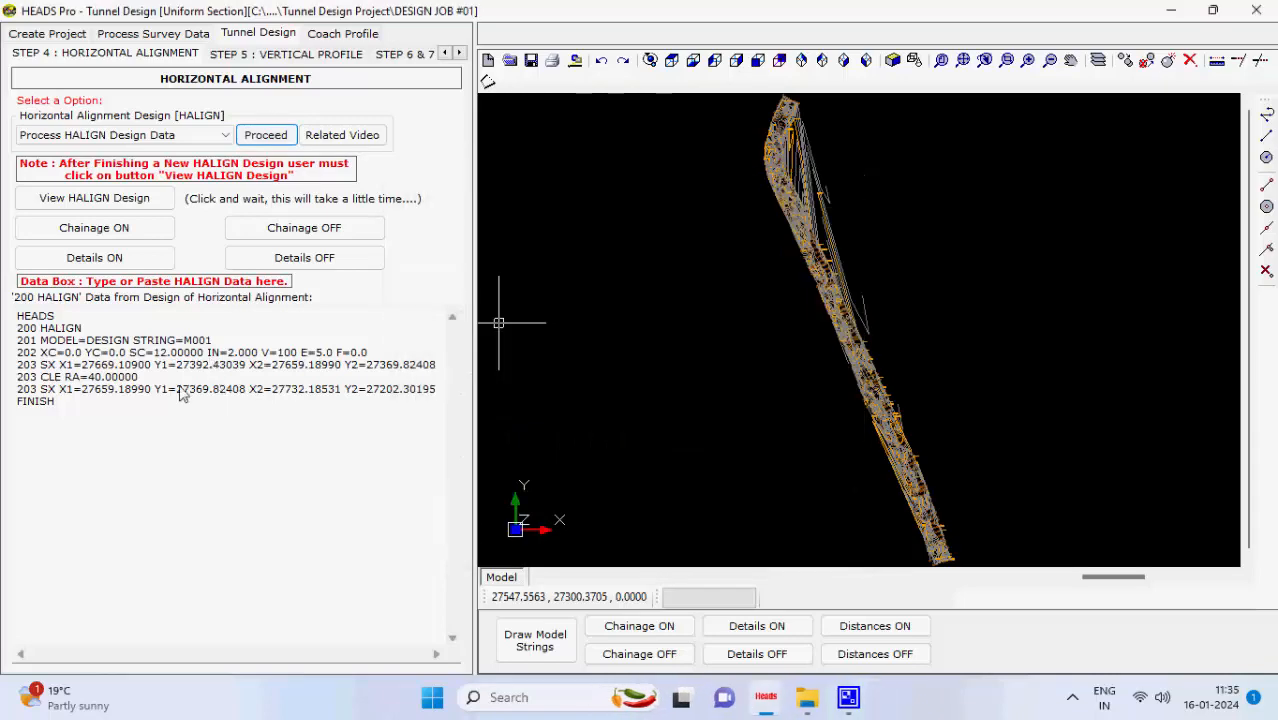
- Clear the HALIGN data box and proceed with a New HALIGN Design in HEADS Viewer
{"action": "left_click", "coordinate": [176, 416]}
{"action": "key", "text": "ctrl+a"}
{"action": "key", "text": "Delete"}
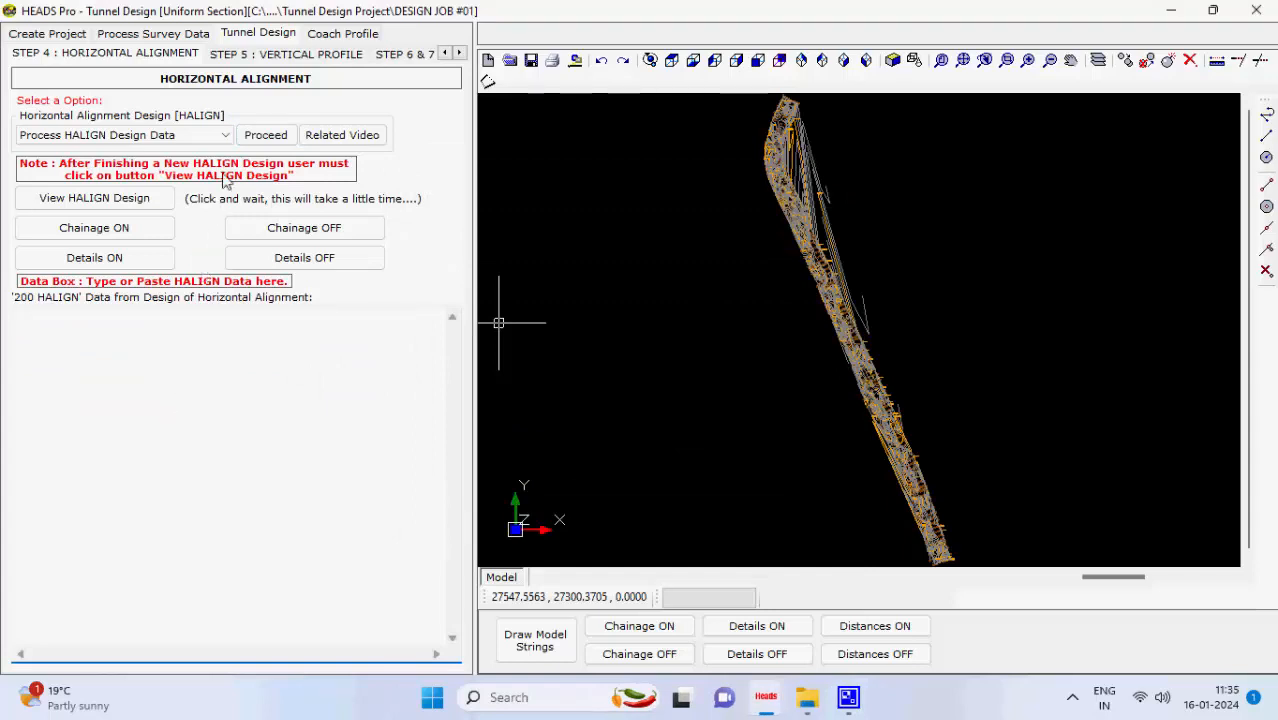
{"action": "left_click", "coordinate": [226, 138]}
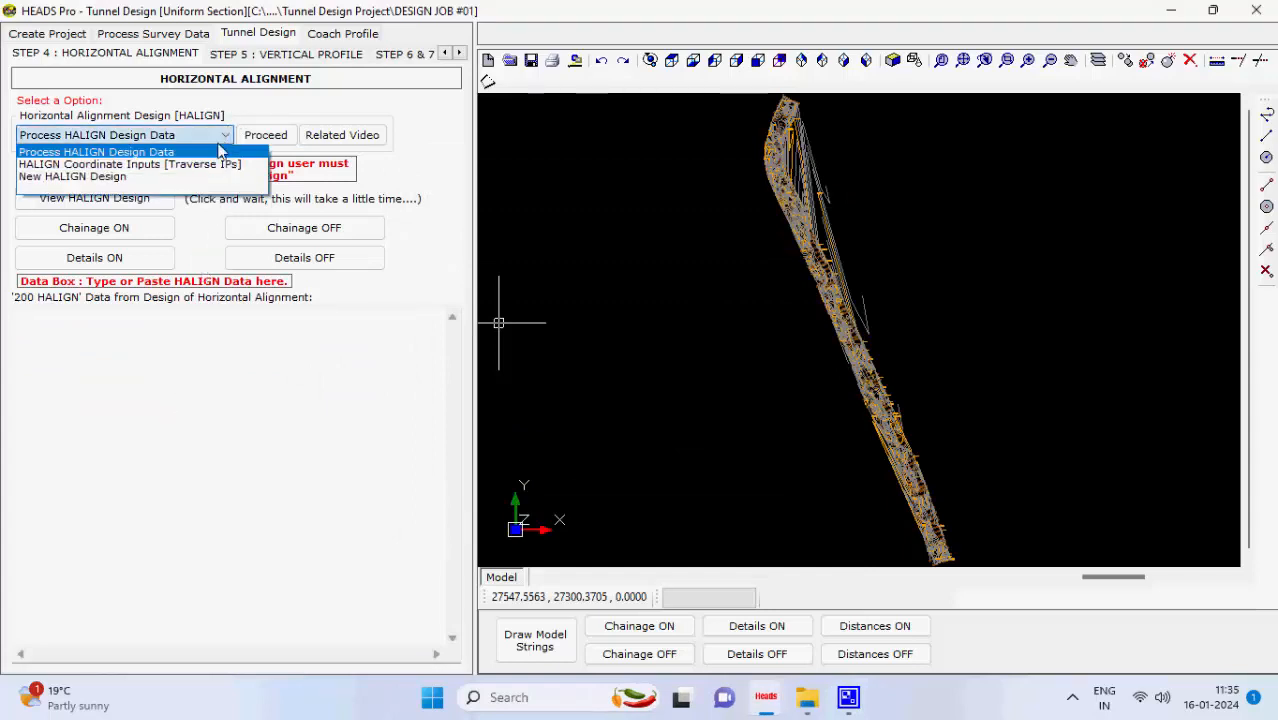
{"action": "left_click", "coordinate": [193, 178]}
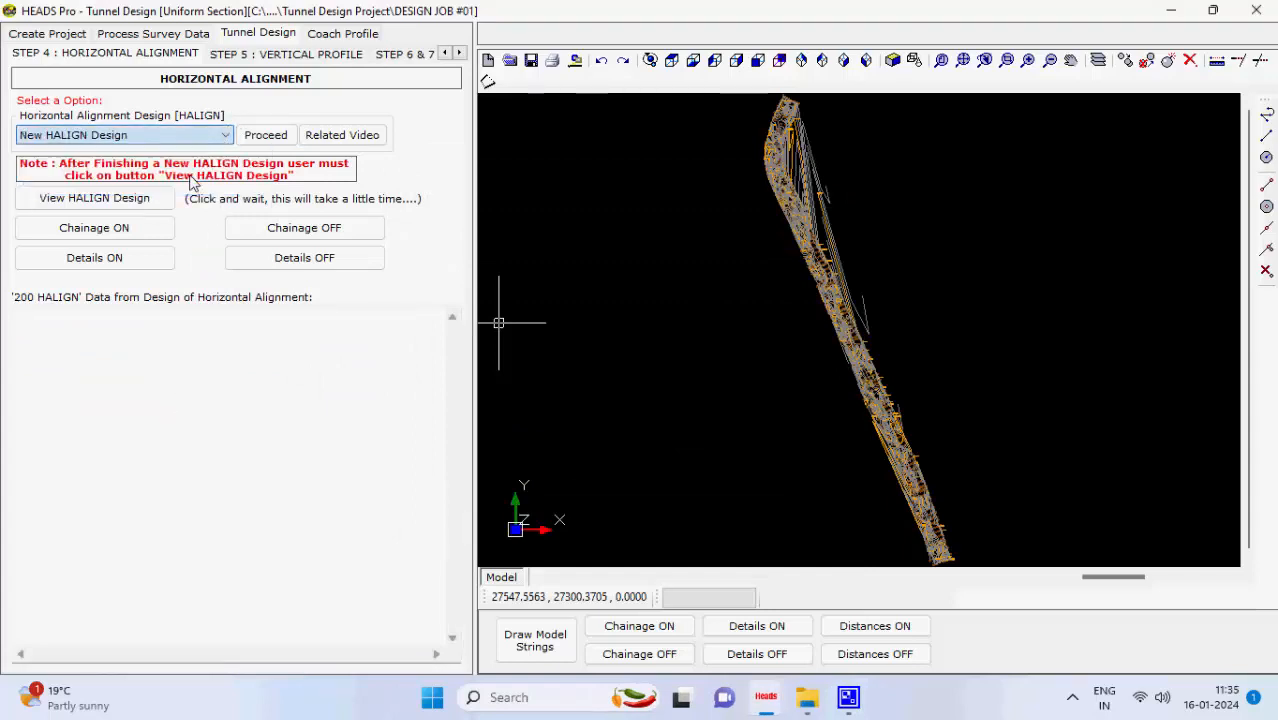
{"action": "left_click", "coordinate": [287, 143]}
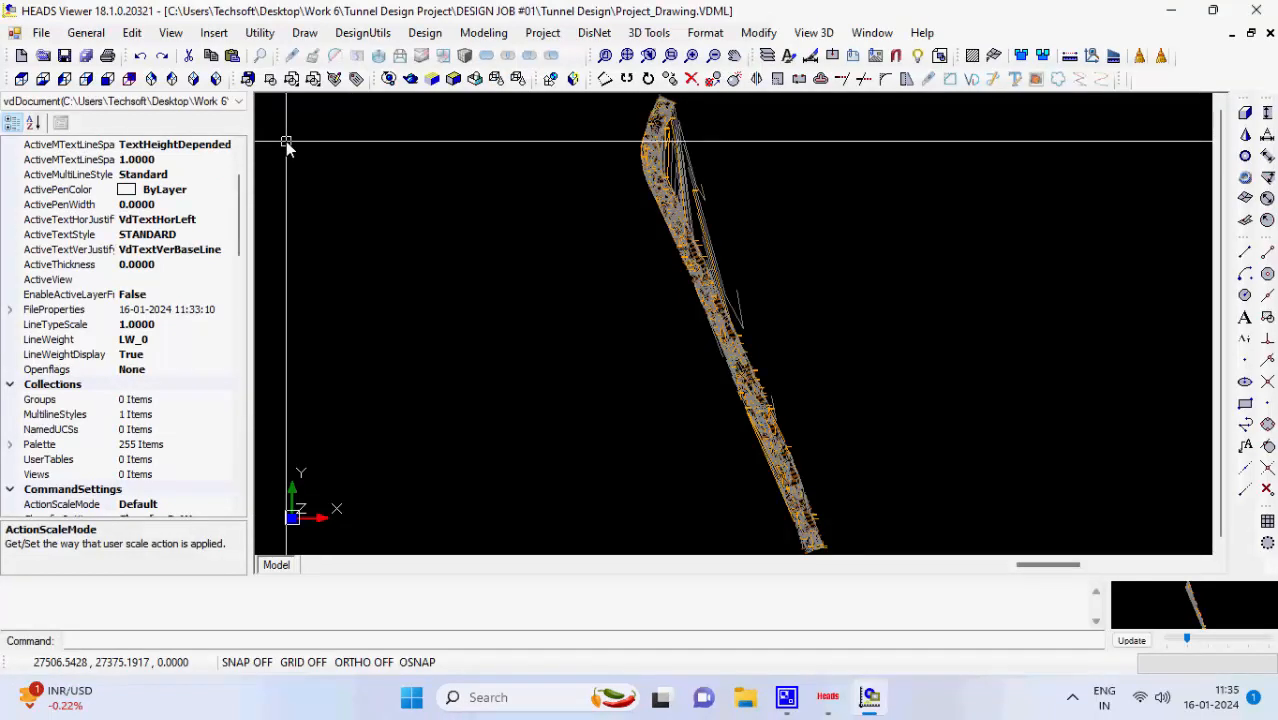
- Draw a polyline centreline along the contoured survey strip, from its upper end through the bend to its lower end
{"action": "left_click", "coordinate": [1245, 424]}
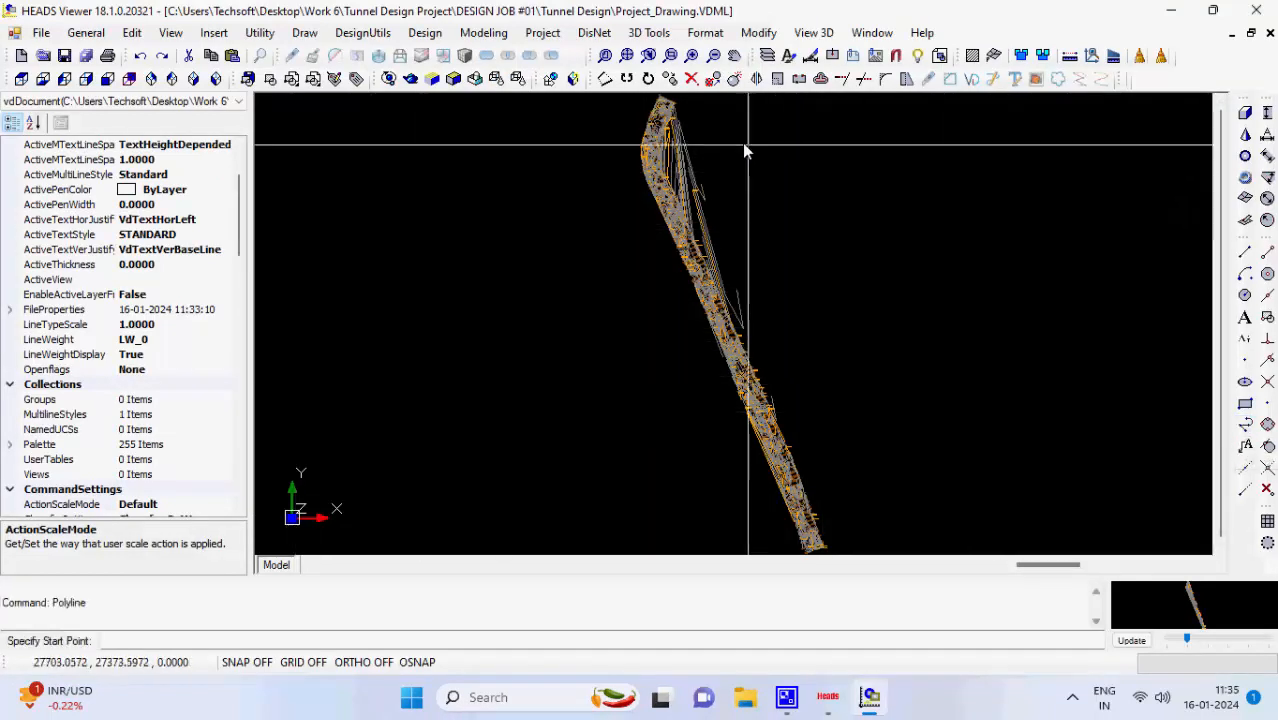
{"action": "scroll", "coordinate": [668, 104], "scroll_direction": "up", "scroll_amount": 2}
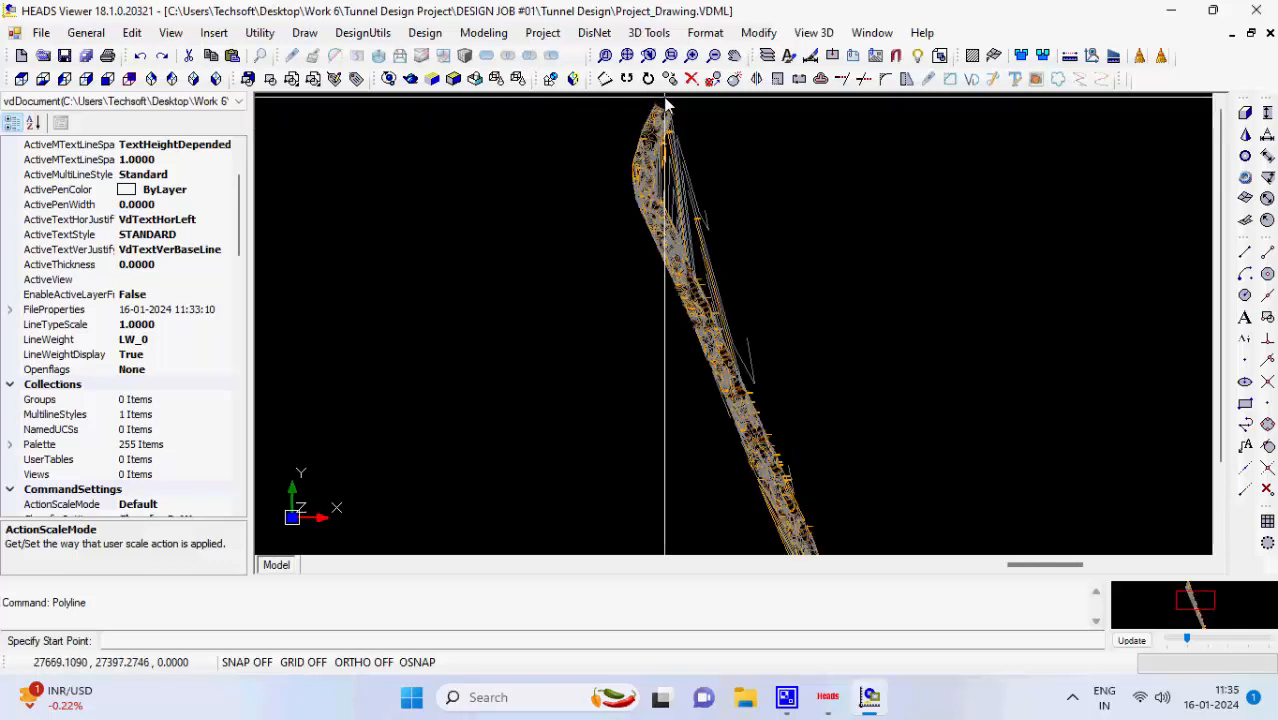
{"action": "scroll", "coordinate": [668, 104], "scroll_direction": "up", "scroll_amount": 2}
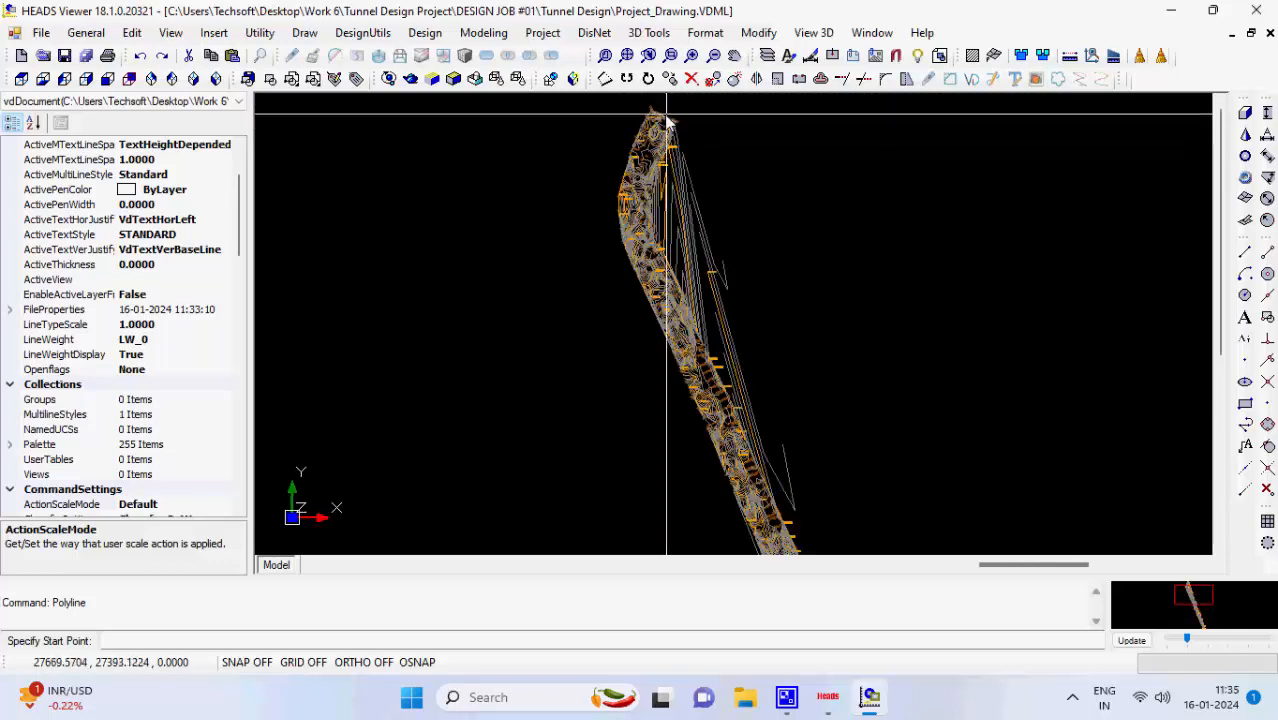
{"action": "left_click", "coordinate": [667, 122]}
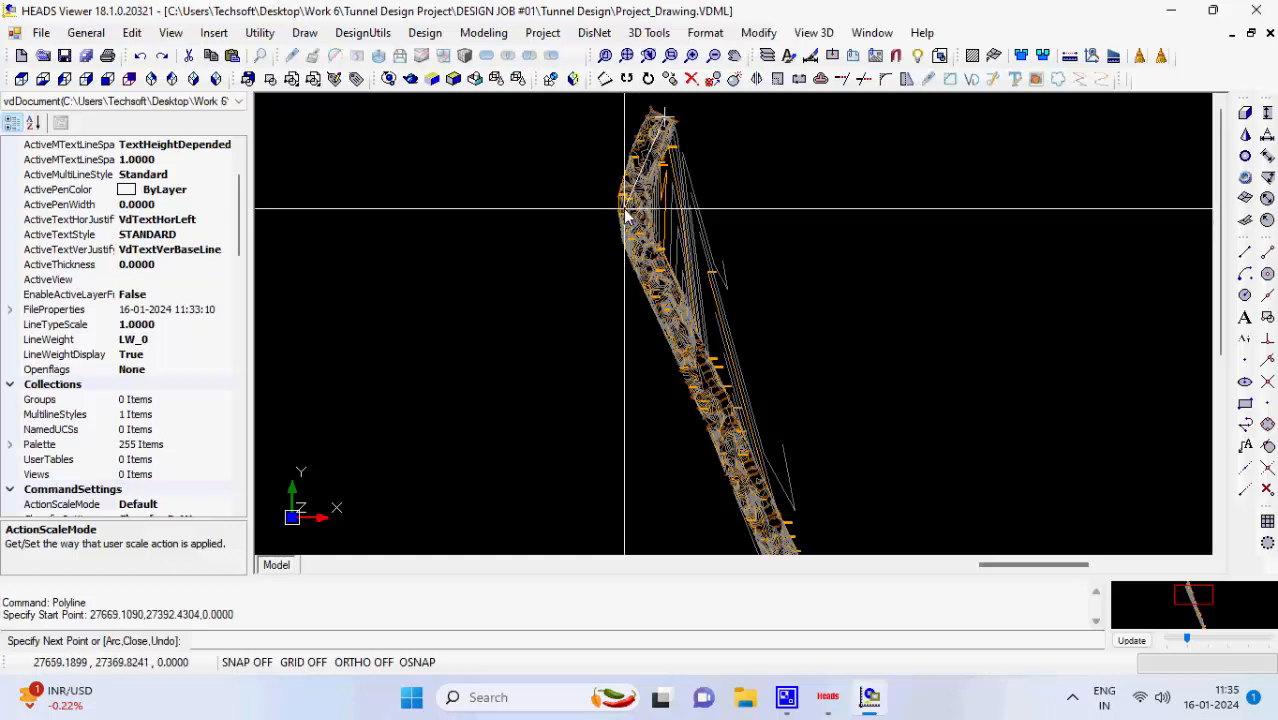
{"action": "left_click", "coordinate": [624, 216]}
{"action": "scroll", "coordinate": [574, 175], "scroll_direction": "down", "scroll_amount": 3}
{"action": "scroll", "coordinate": [640, 300], "scroll_direction": "up", "scroll_amount": 3}
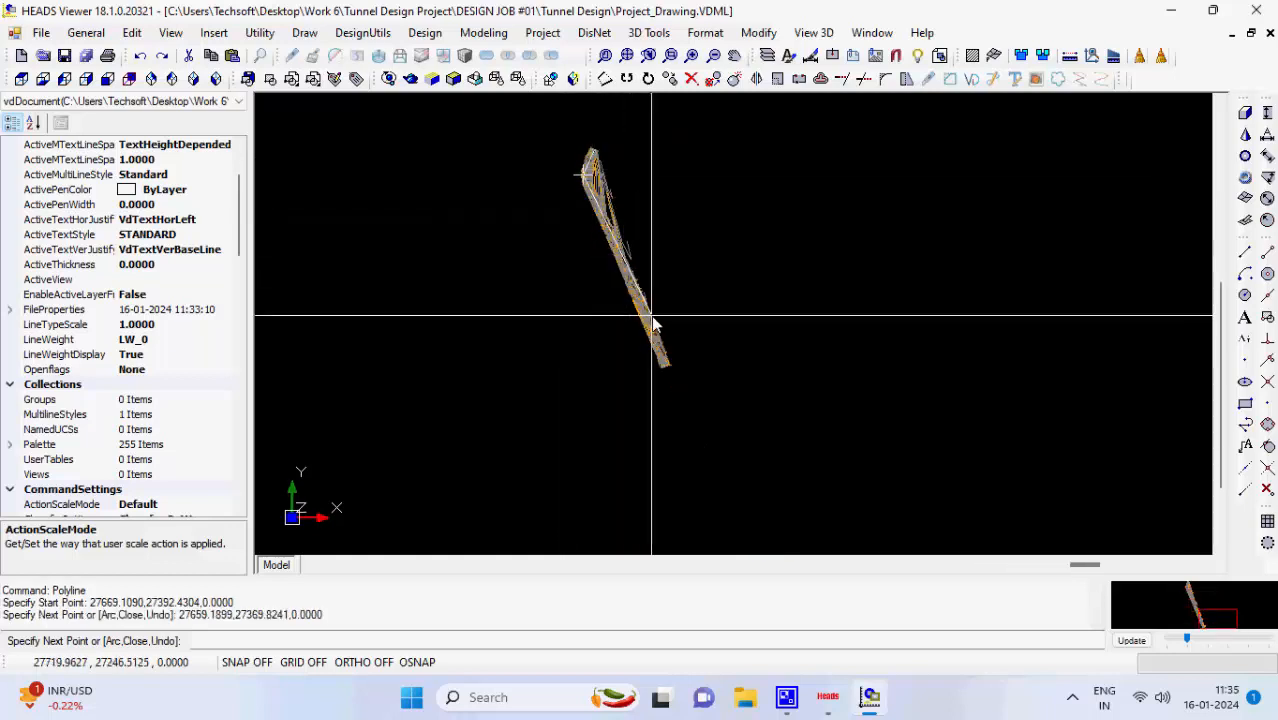
{"action": "scroll", "coordinate": [660, 355], "scroll_direction": "up", "scroll_amount": 2}
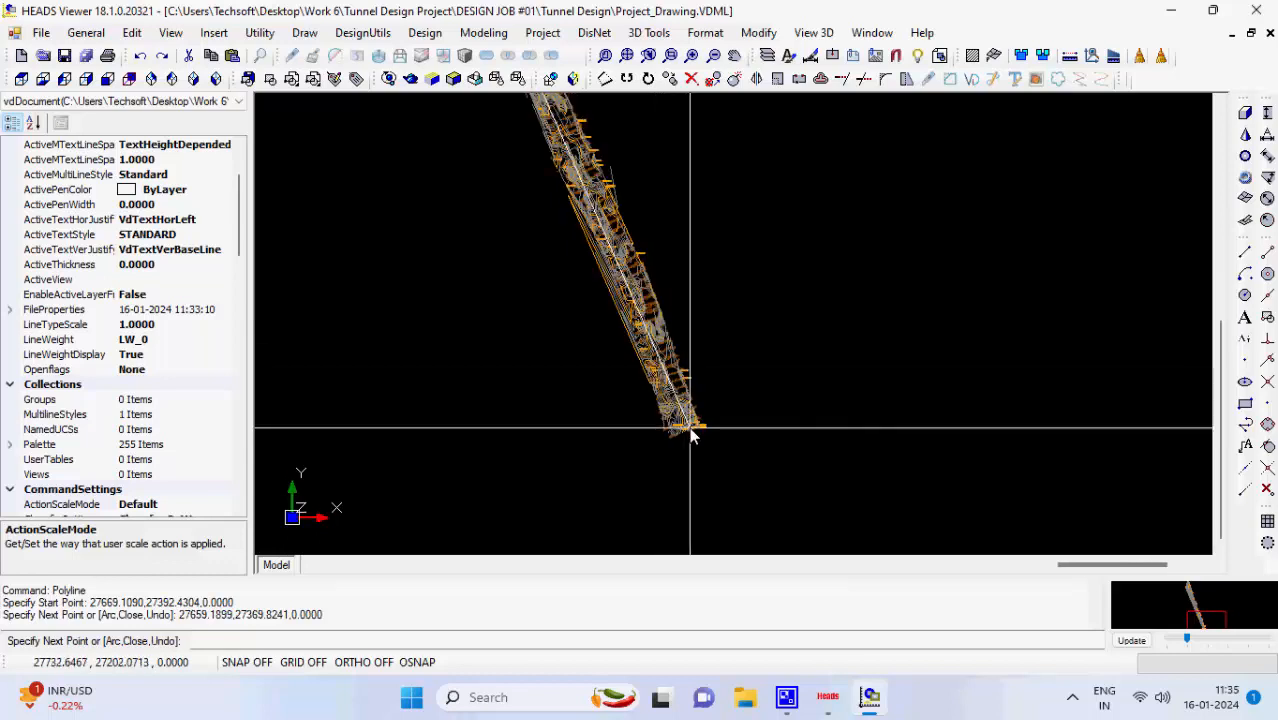
{"action": "left_click", "coordinate": [686, 432]}
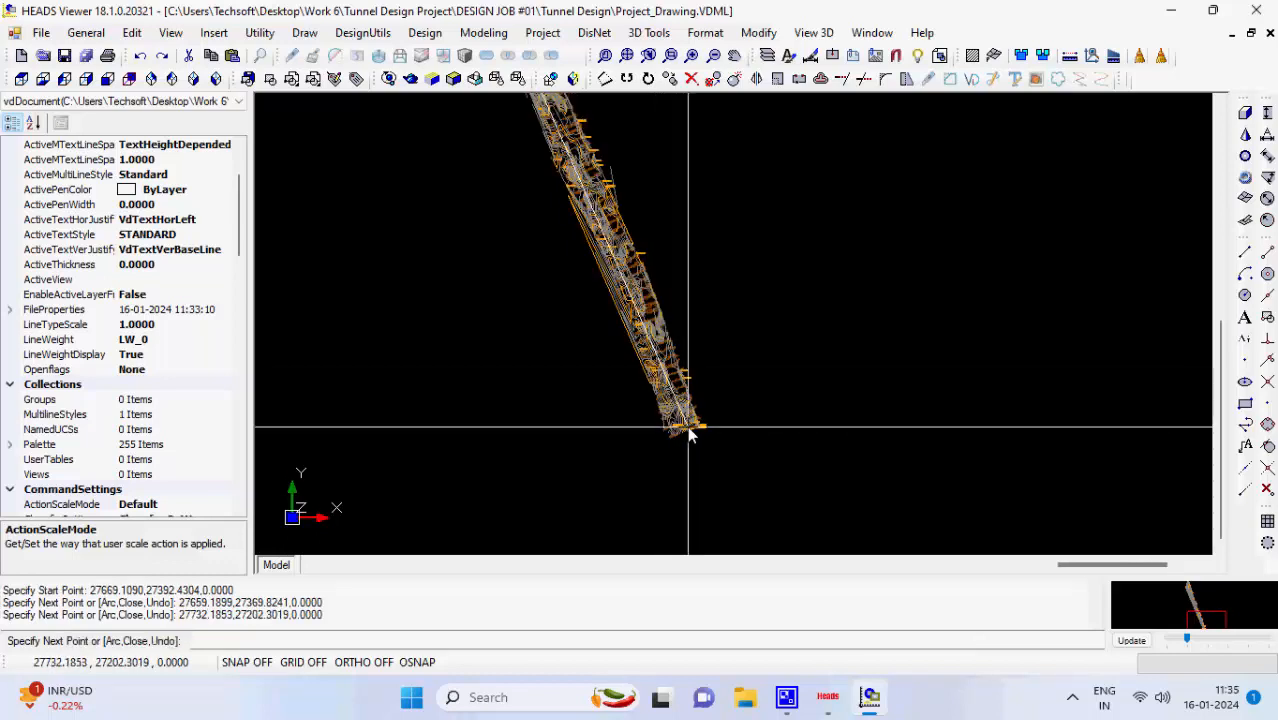
{"action": "key", "text": "Escape"}
- Start a new HIP Method horizontal alignment from the drawn centreline polyline
{"action": "scroll", "coordinate": [686, 432], "scroll_direction": "down", "scroll_amount": 2}
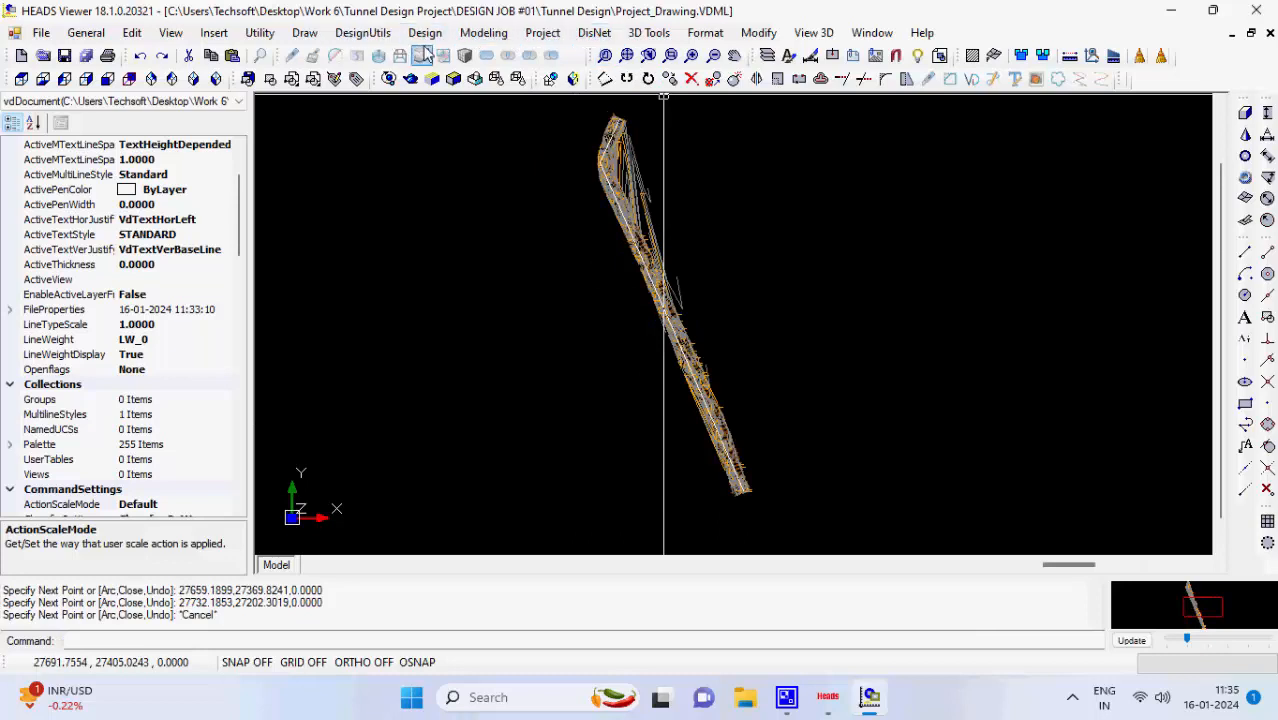
{"action": "left_click", "coordinate": [428, 38]}
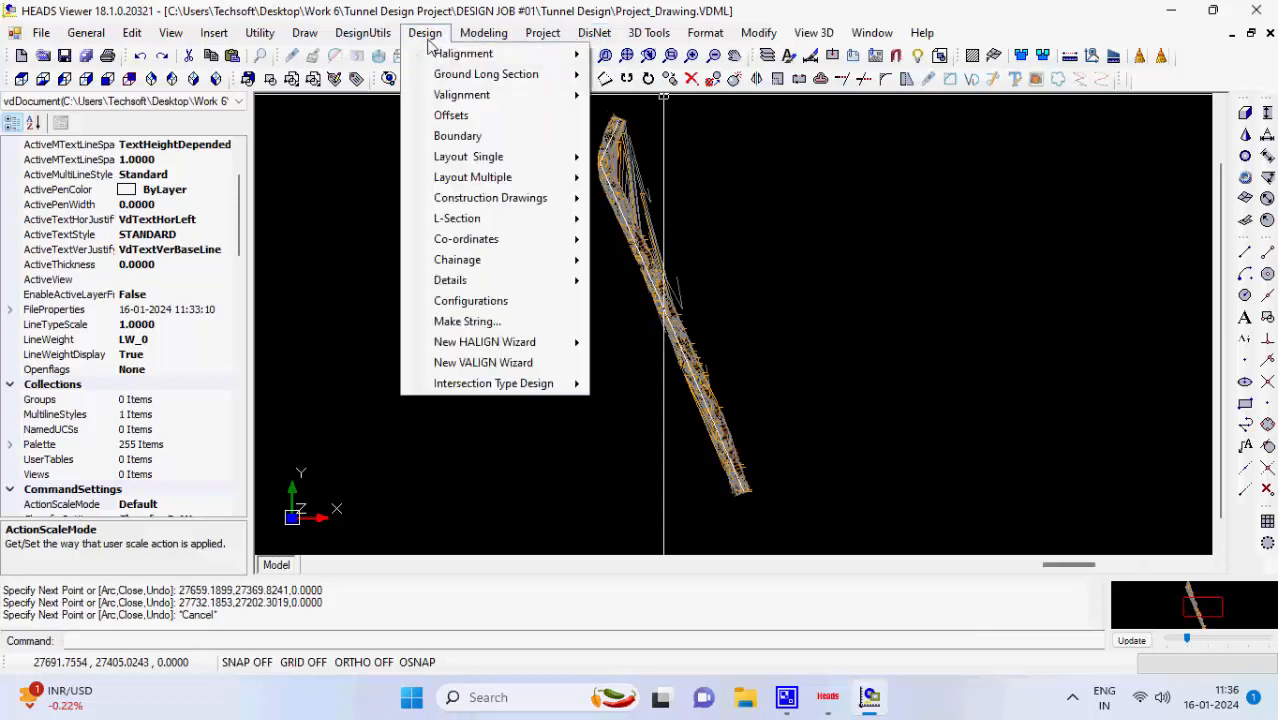
{"action": "mouse_move", "coordinate": [458, 56]}
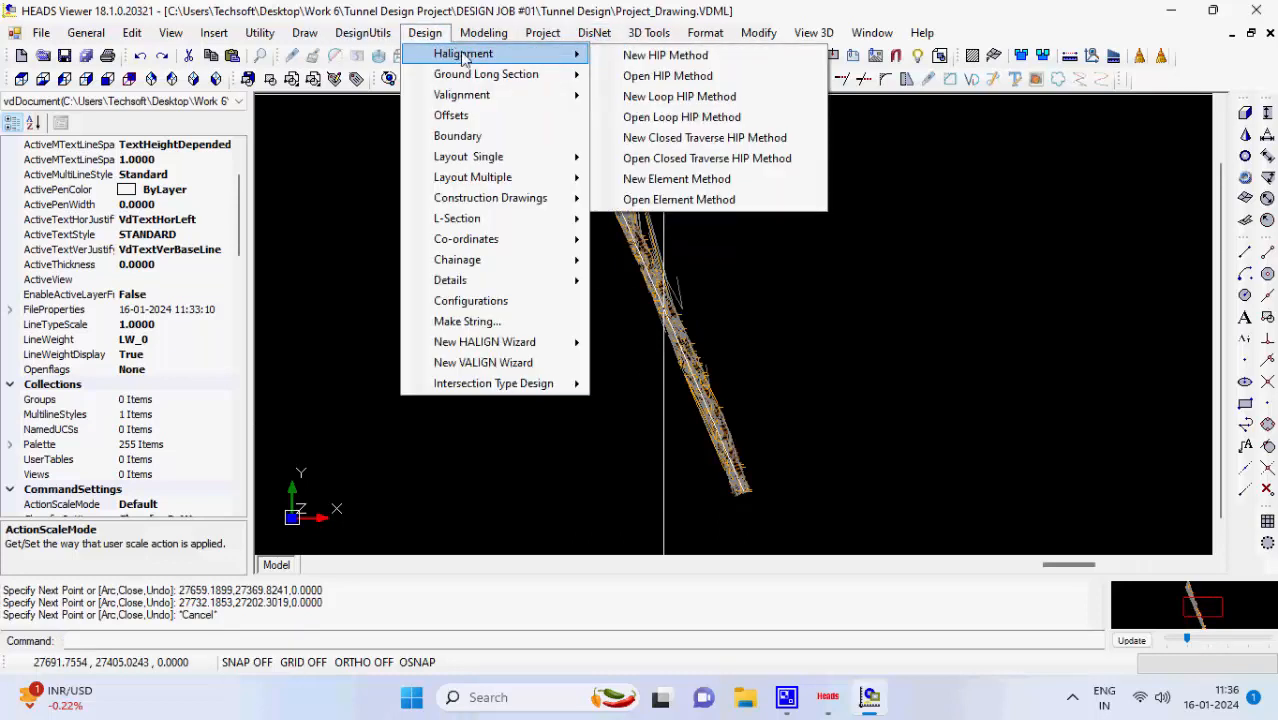
{"action": "left_click", "coordinate": [641, 58]}
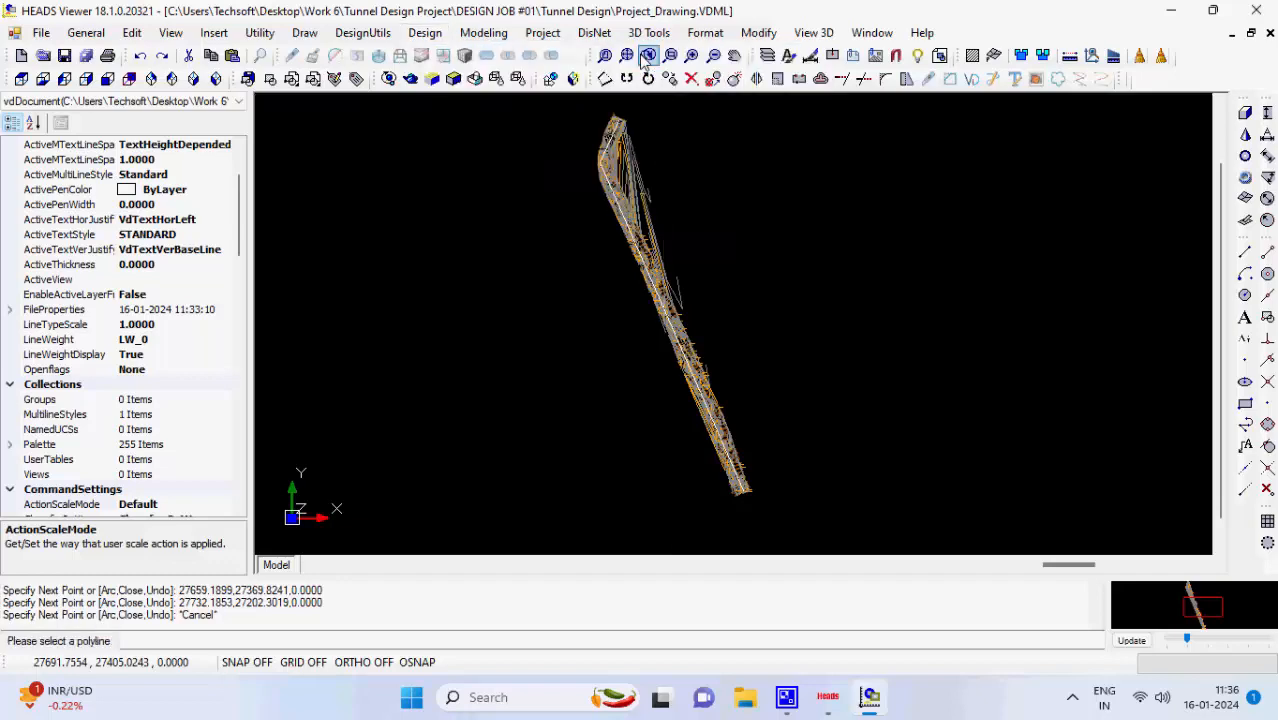
{"action": "left_click", "coordinate": [652, 272]}
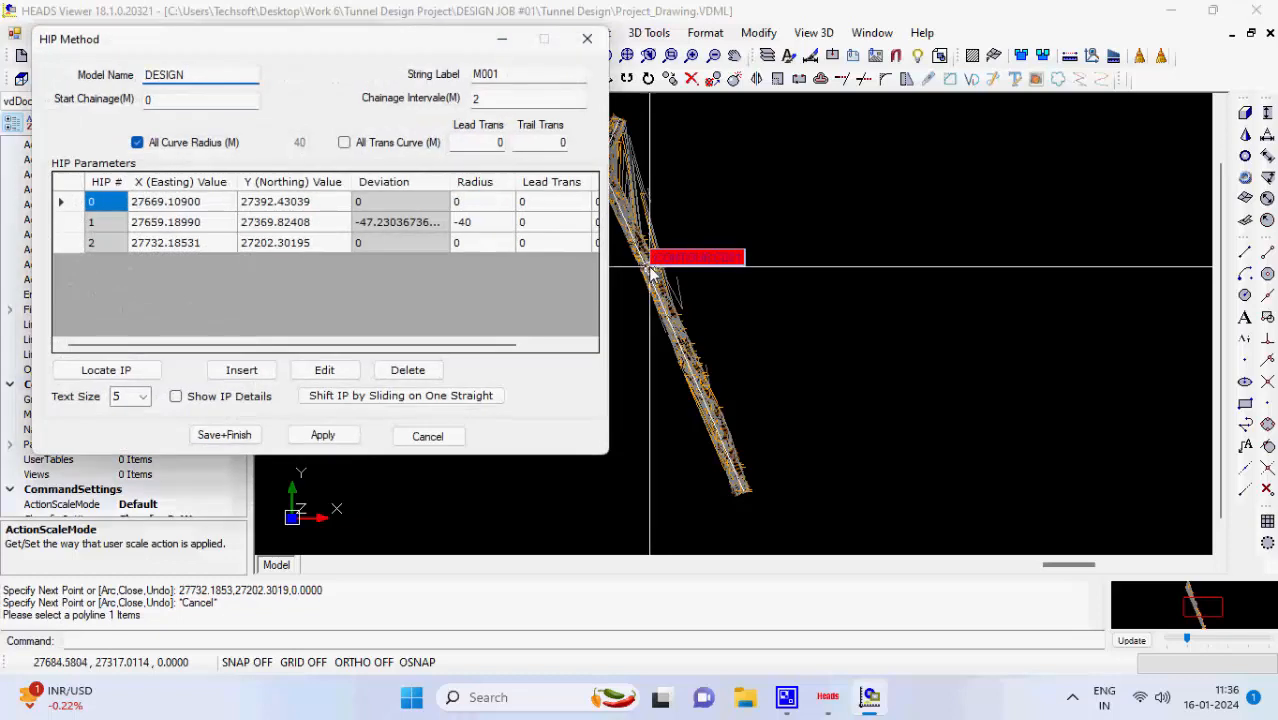
- Set the HIP alignment's start chainage to 12 m, apply the design, and save and finish it
{"action": "left_click", "coordinate": [176, 101]}
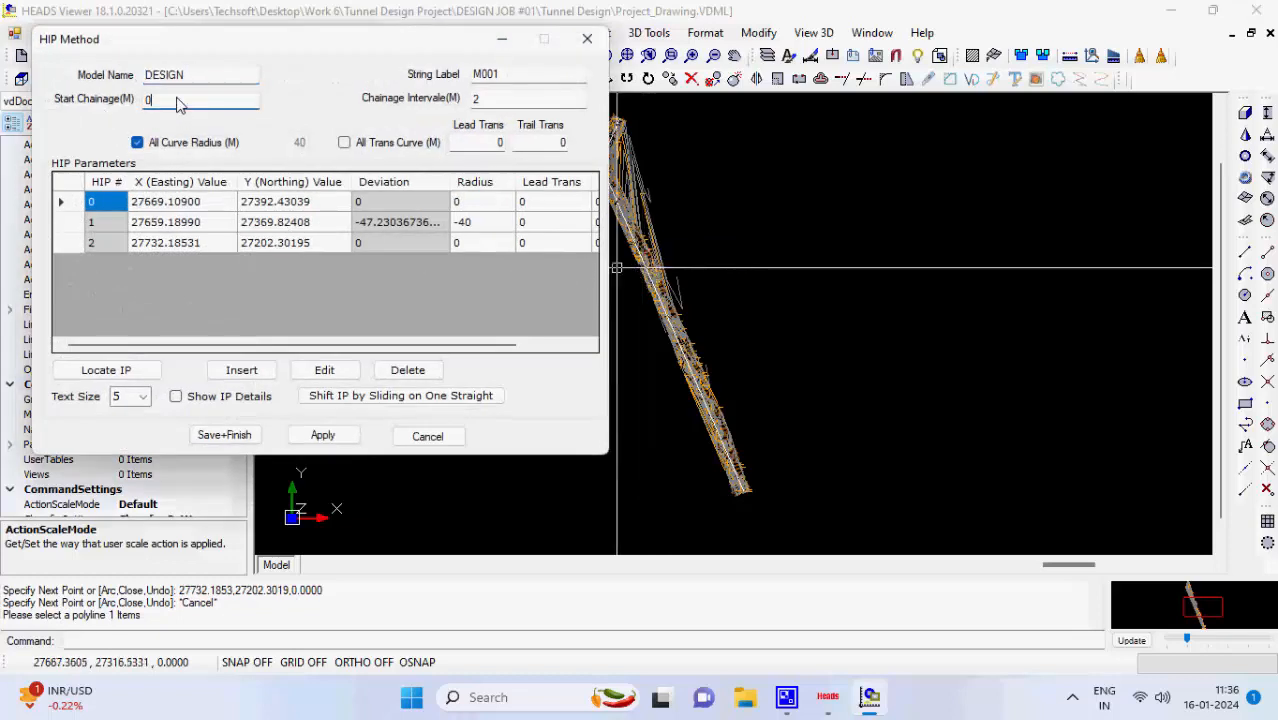
{"action": "double_click", "coordinate": [176, 101]}
{"action": "type", "text": "12"}
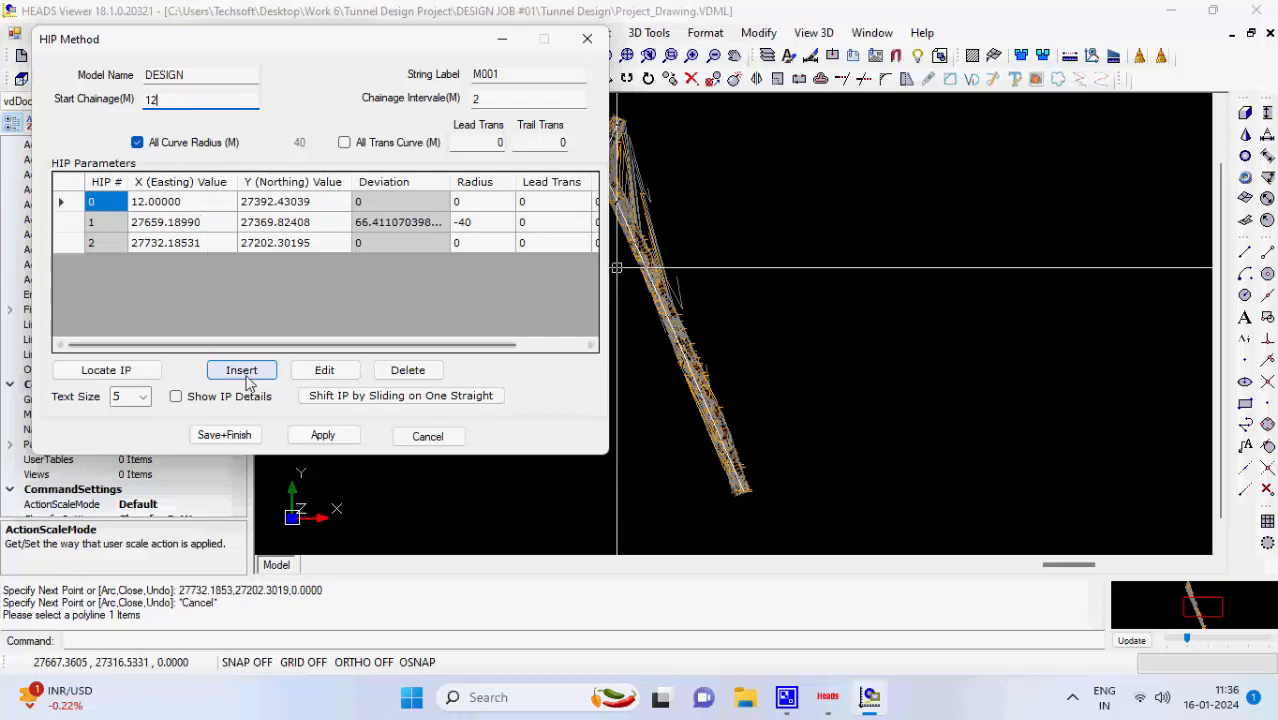
{"action": "left_click", "coordinate": [318, 436]}
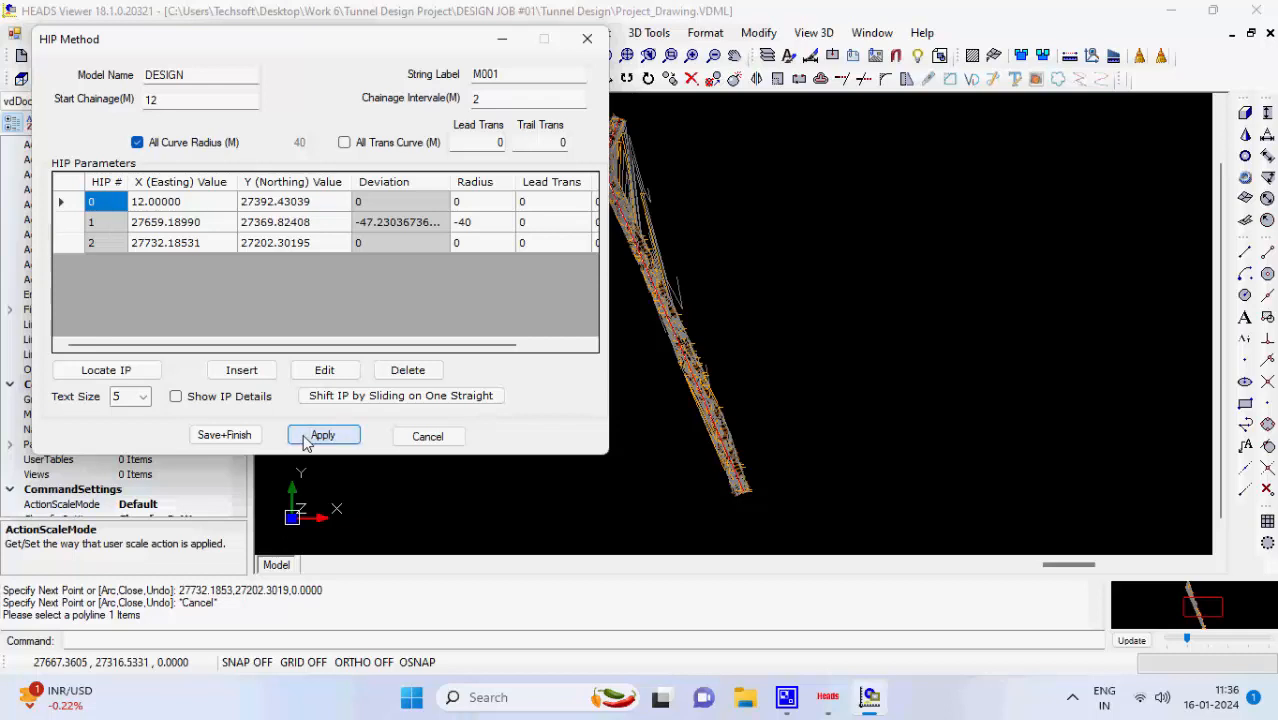
{"action": "left_click", "coordinate": [212, 435]}
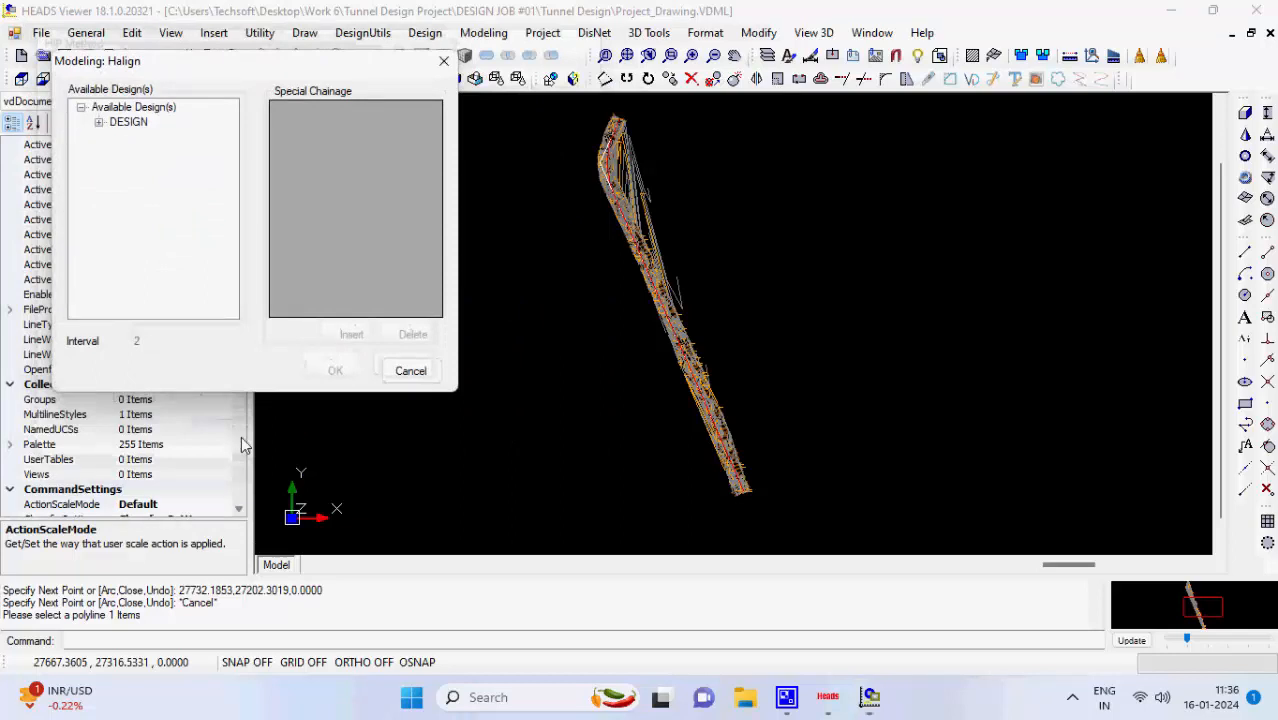
- Process the Halign modelling for string M001 of the DESIGN model and accept the written design report
{"action": "left_click", "coordinate": [99, 122]}
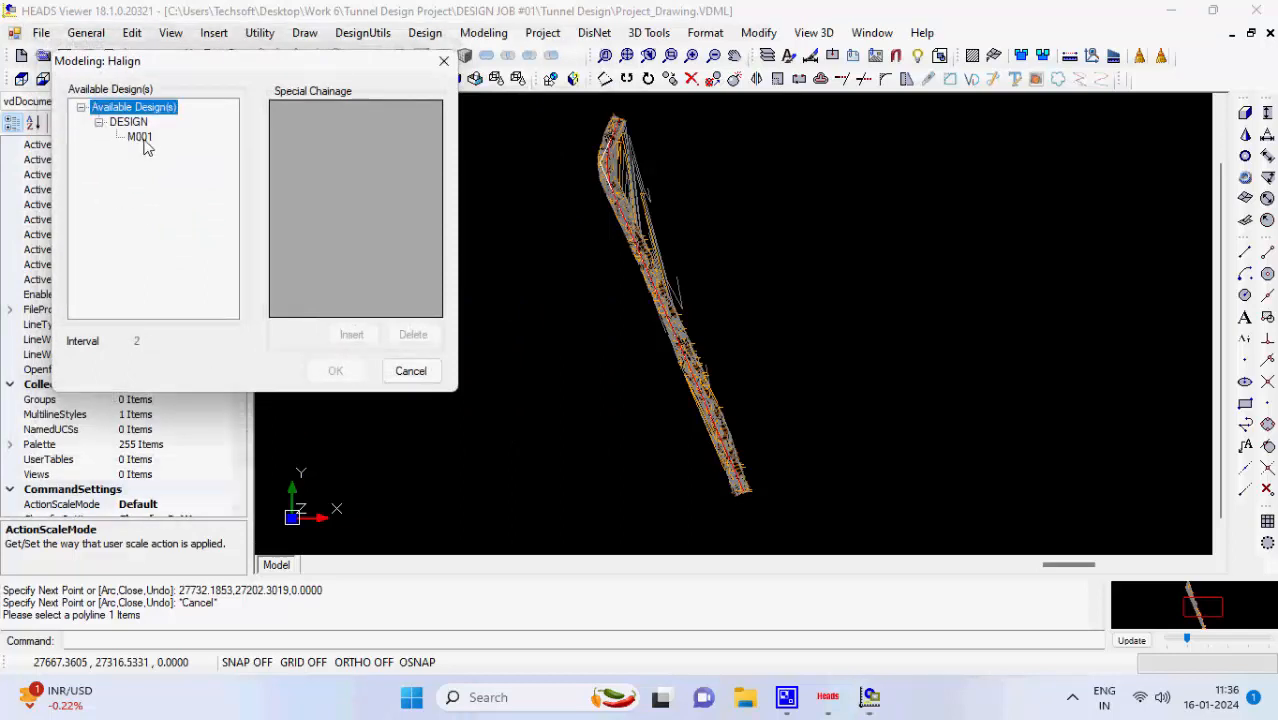
{"action": "left_click", "coordinate": [141, 137]}
{"action": "left_click", "coordinate": [357, 374]}
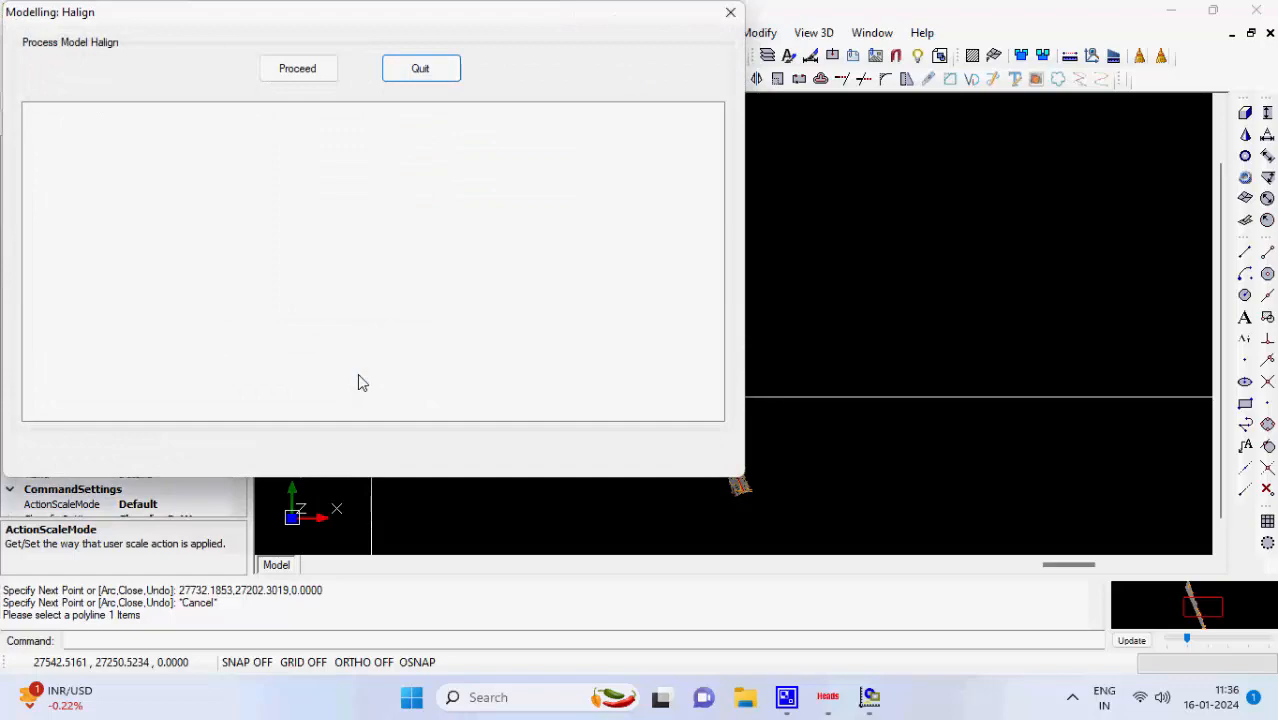
{"action": "left_click", "coordinate": [330, 68]}
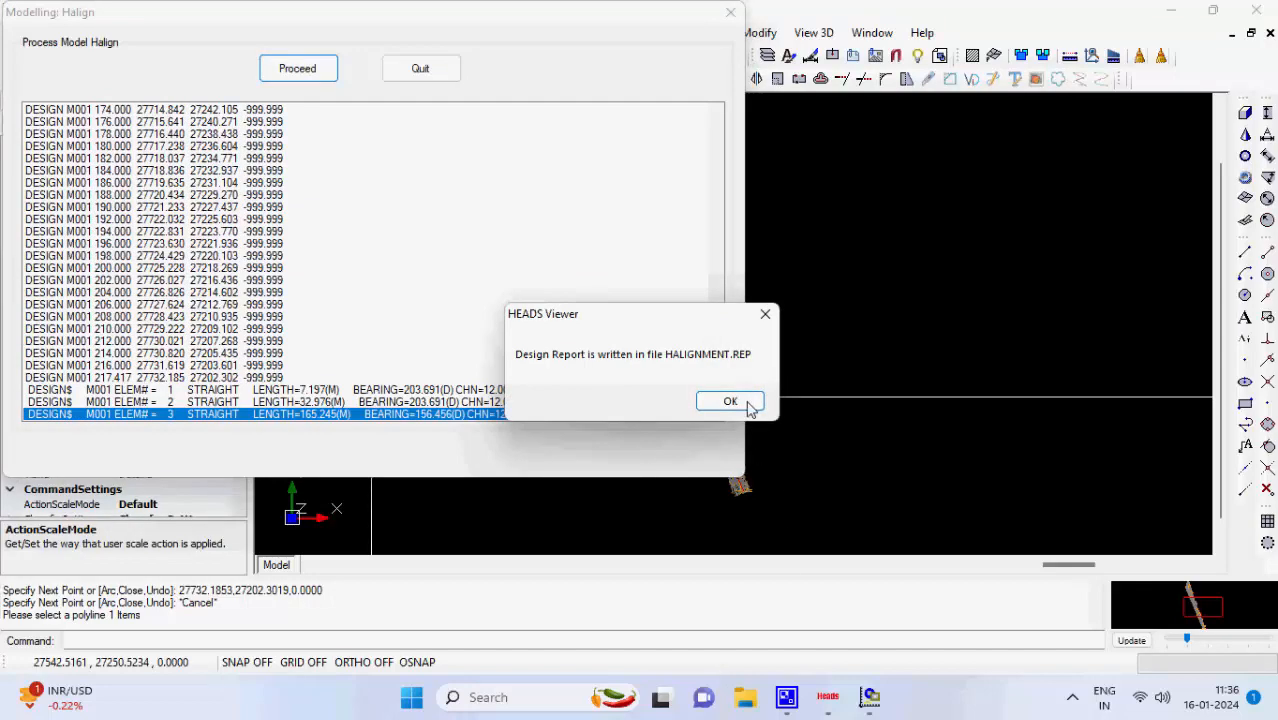
{"action": "left_click", "coordinate": [748, 408]}
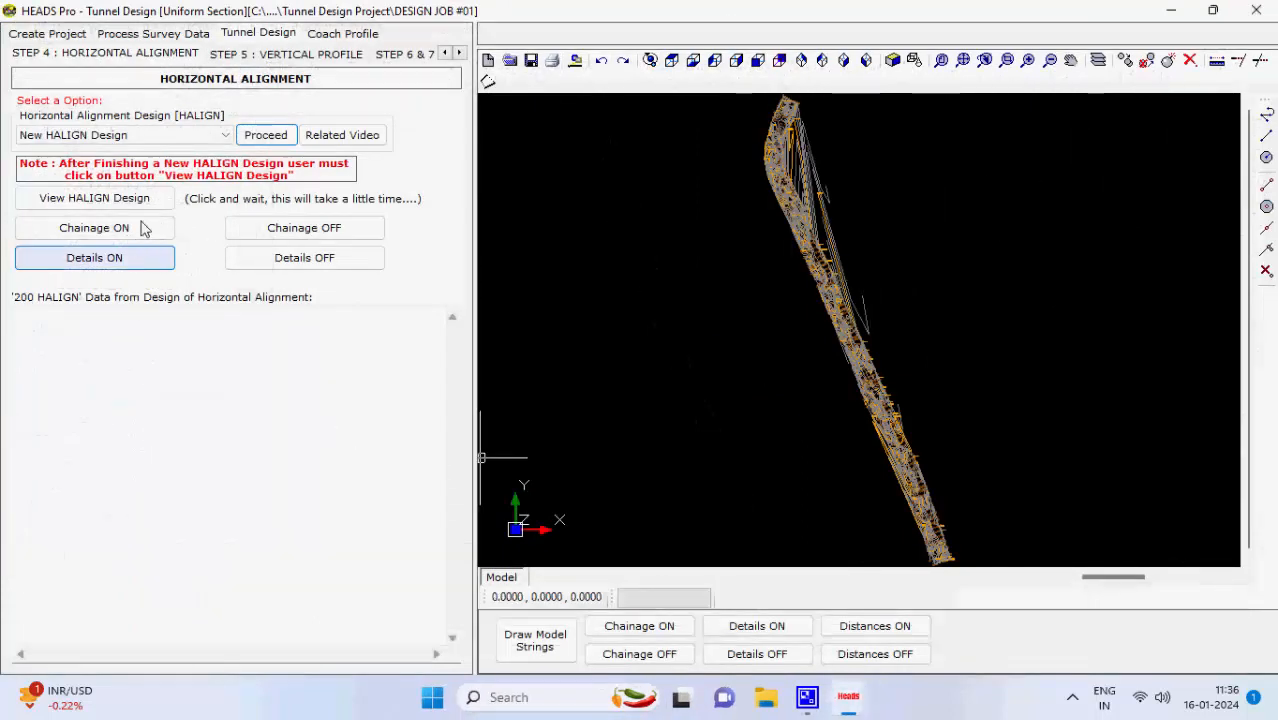
- Load the new HALIGN design in HEADS Pro and show M001 chainages at interval 2, text size 1 mm, XXXX+YYY on Right Side
{"action": "left_click", "coordinate": [150, 200]}
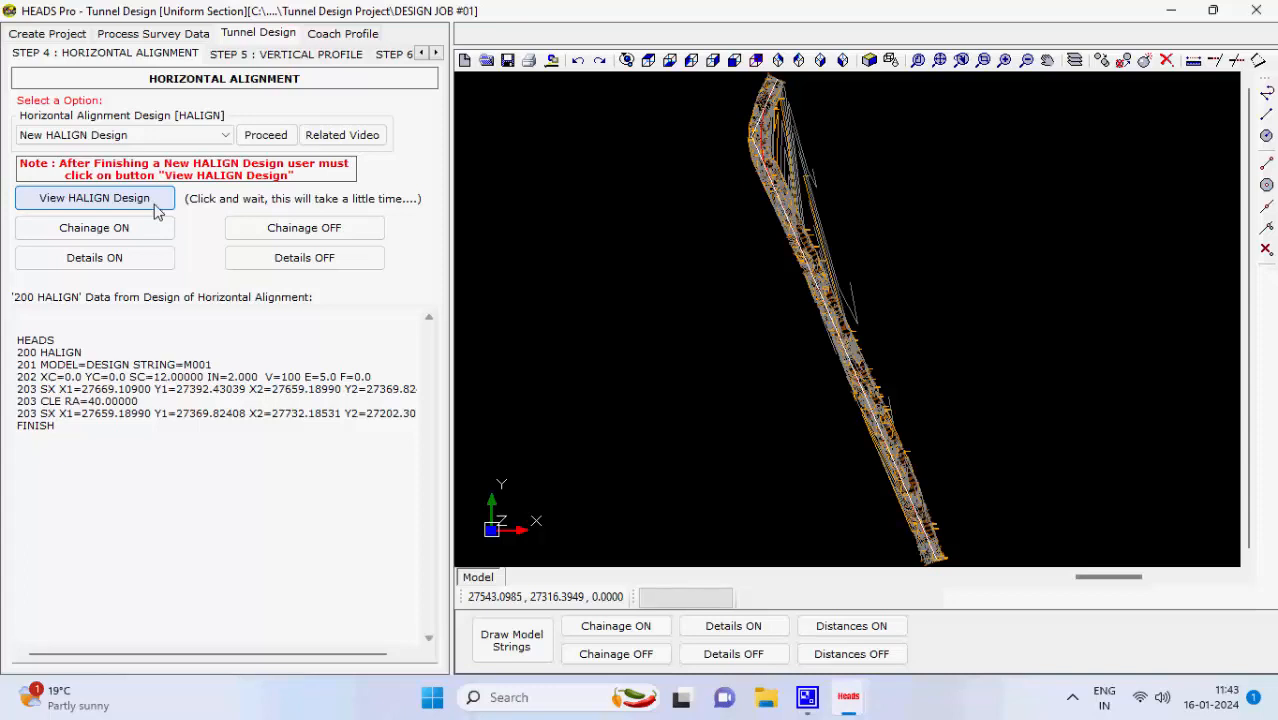
{"action": "left_click", "coordinate": [157, 229]}
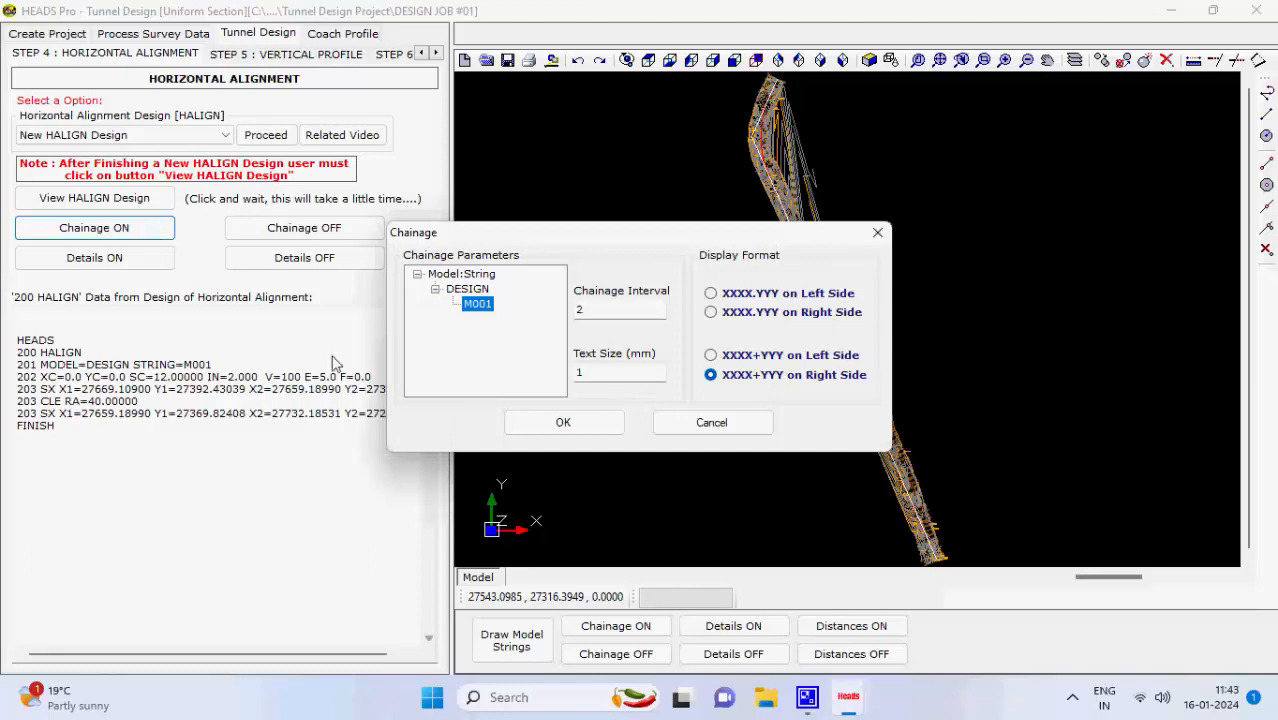
{"action": "left_click", "coordinate": [591, 427]}
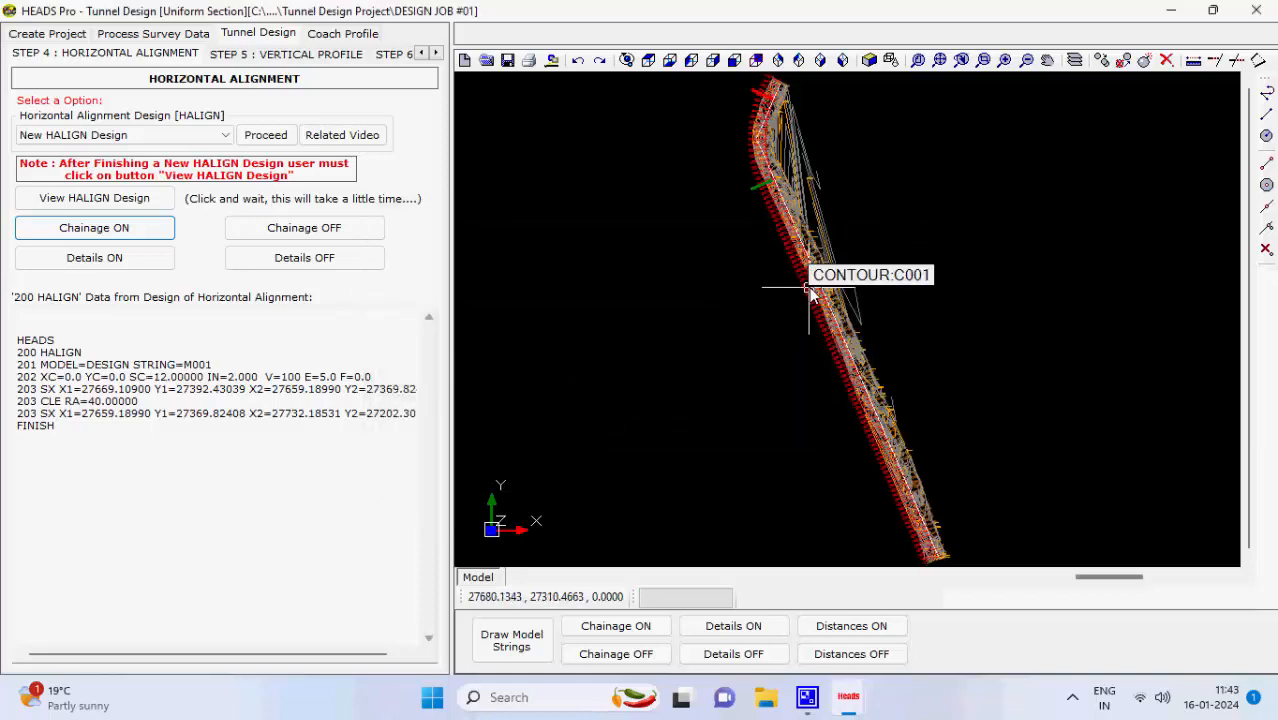
{"action": "scroll", "coordinate": [812, 290], "scroll_direction": "up", "scroll_amount": 2}
{"action": "scroll", "coordinate": [812, 290], "scroll_direction": "down", "scroll_amount": 4}
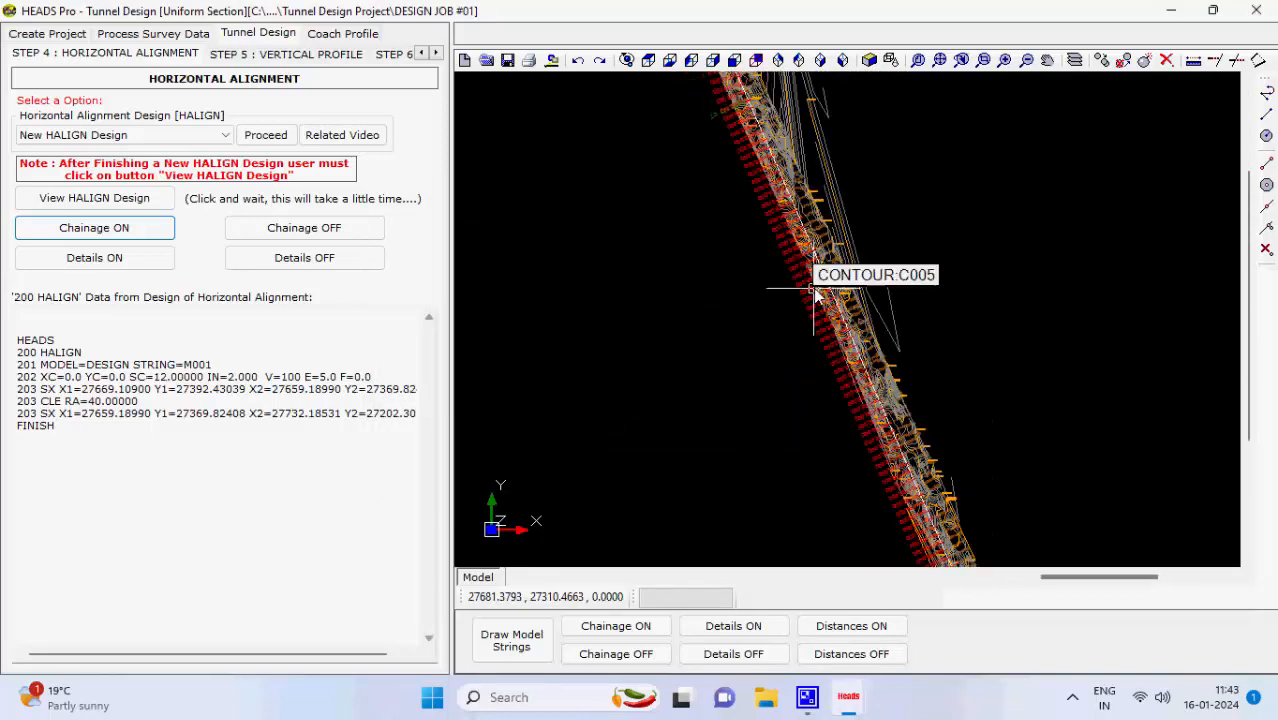
{"action": "scroll", "coordinate": [815, 295], "scroll_direction": "up", "scroll_amount": 1}
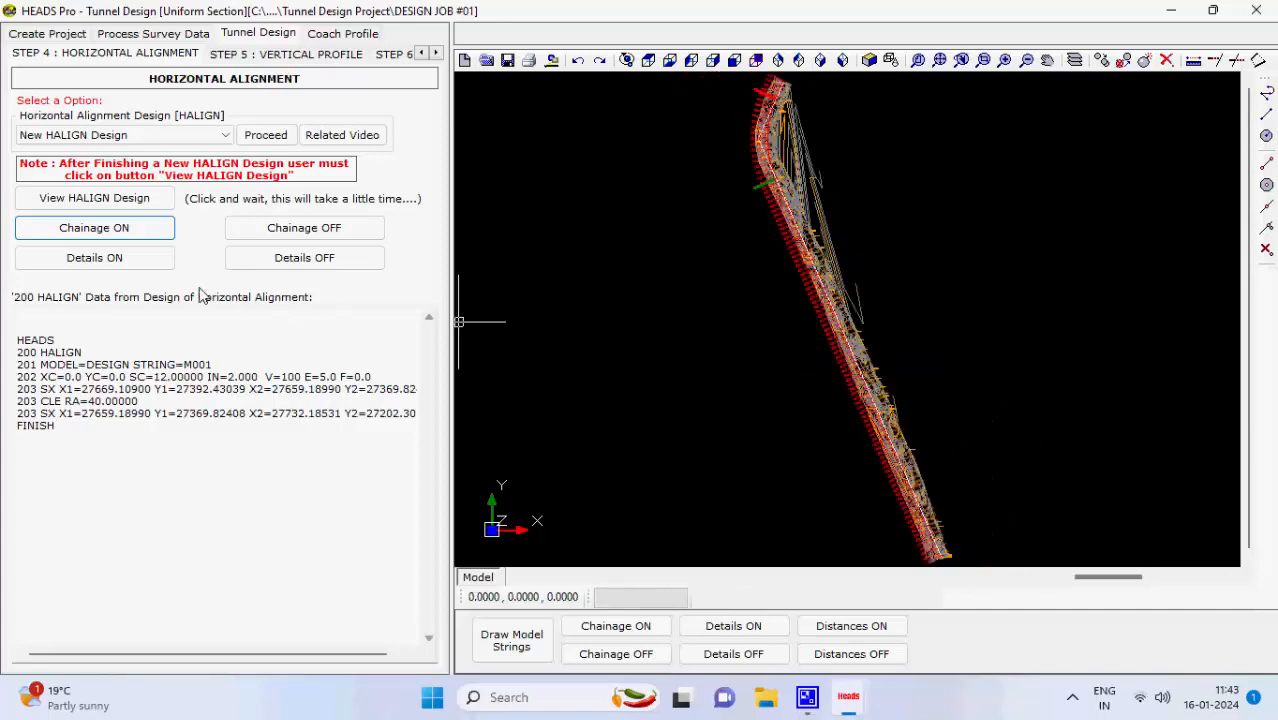
- Show all alignment details for string M001 with 1 mm text and inspect the labels in the drawing
{"action": "left_click", "coordinate": [165, 266]}
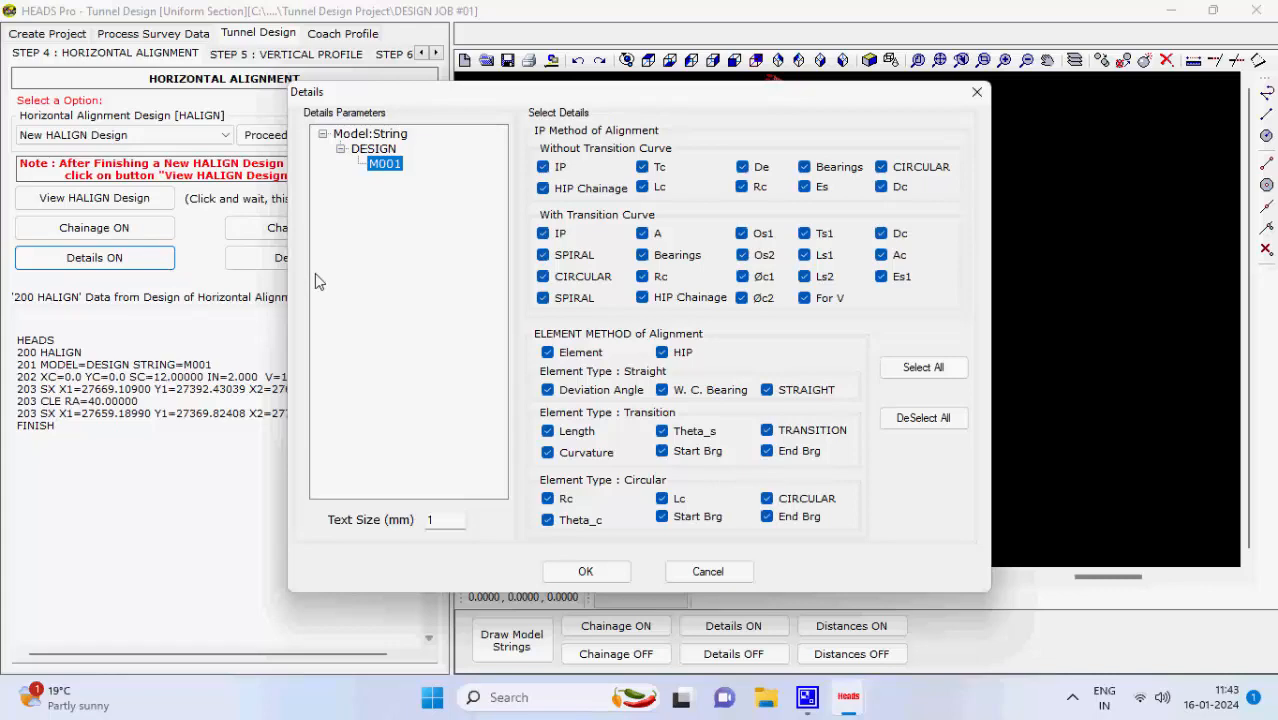
{"action": "left_click", "coordinate": [618, 578]}
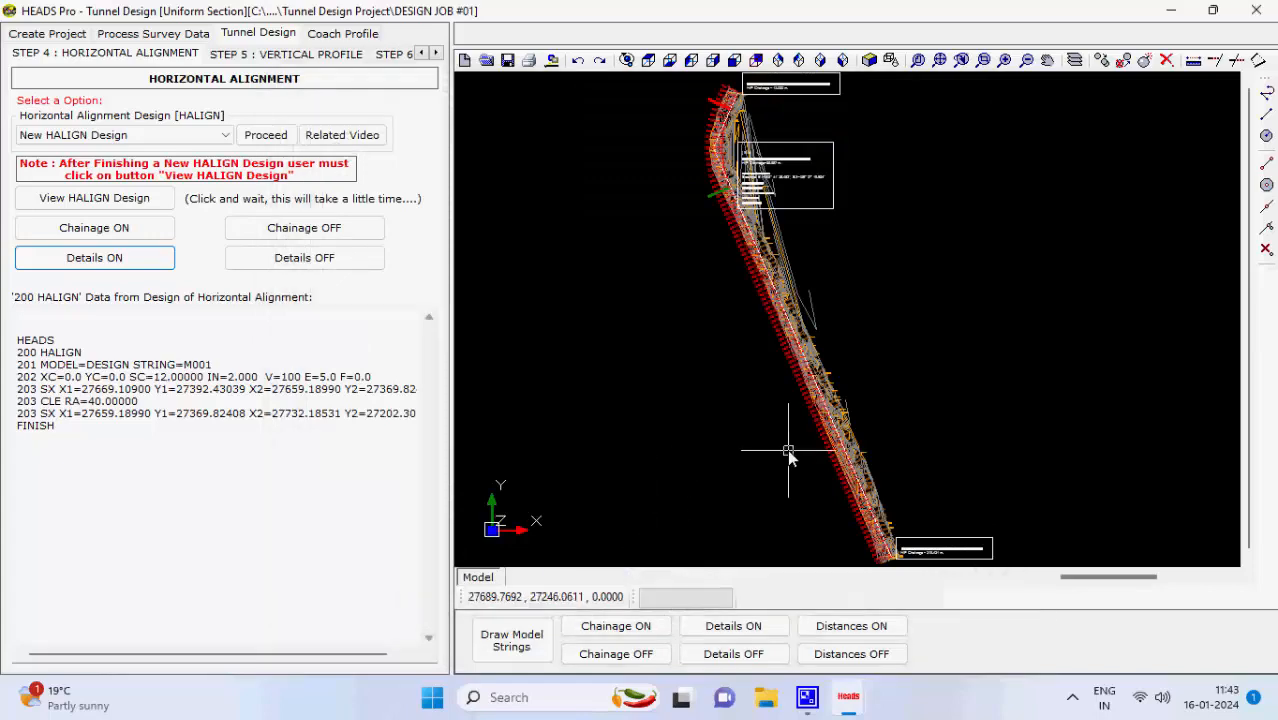
{"action": "scroll", "coordinate": [757, 169], "scroll_direction": "up", "scroll_amount": 6}
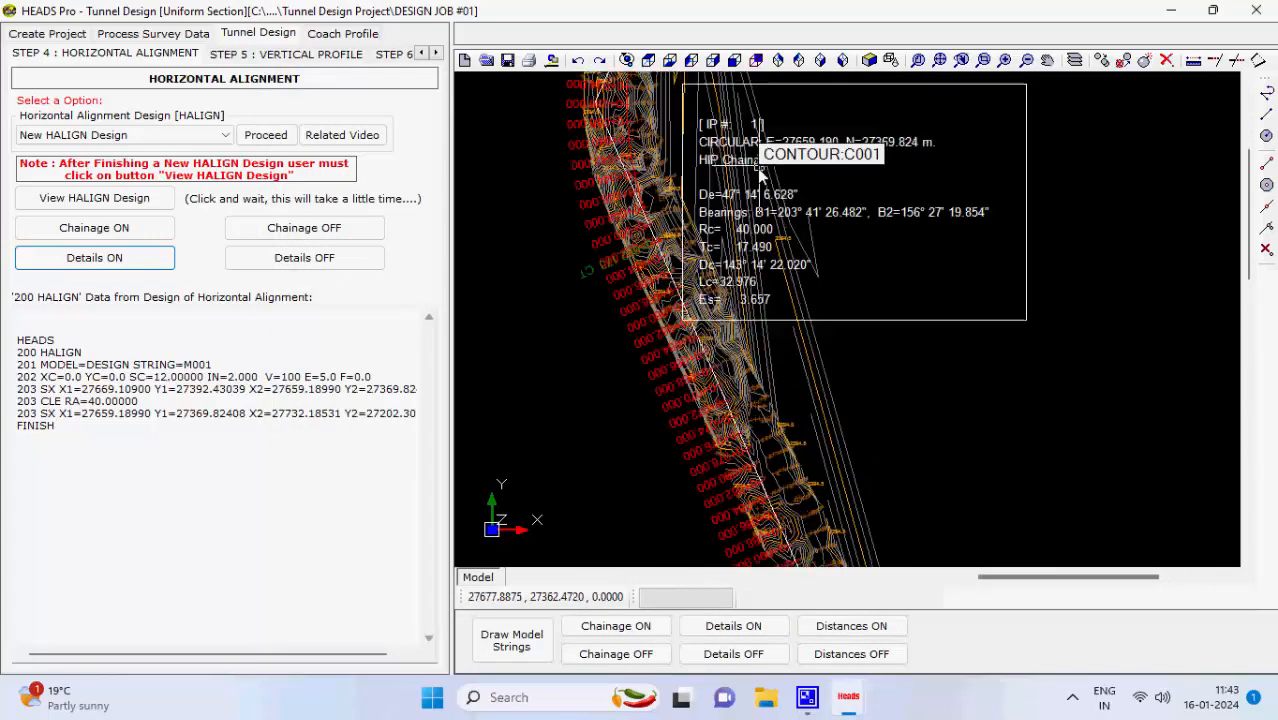
{"action": "scroll", "coordinate": [757, 169], "scroll_direction": "down", "scroll_amount": 5}
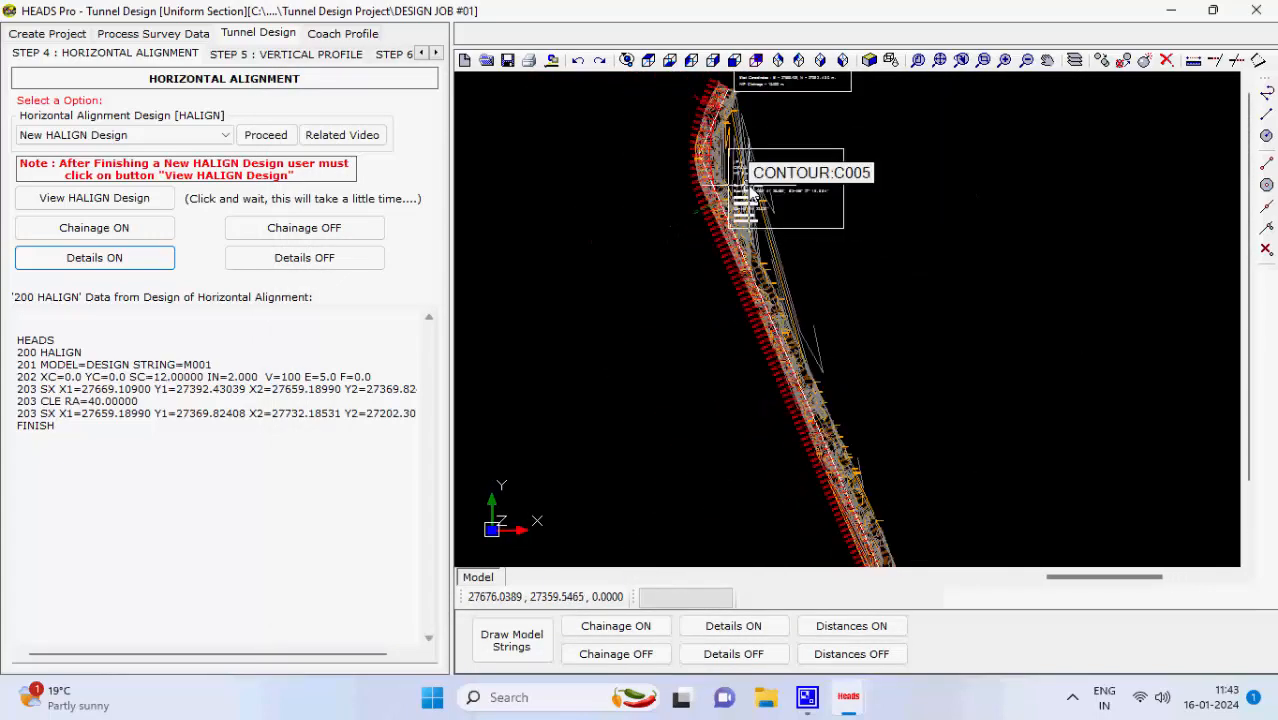
{"action": "scroll", "coordinate": [745, 188], "scroll_direction": "down", "scroll_amount": 1}
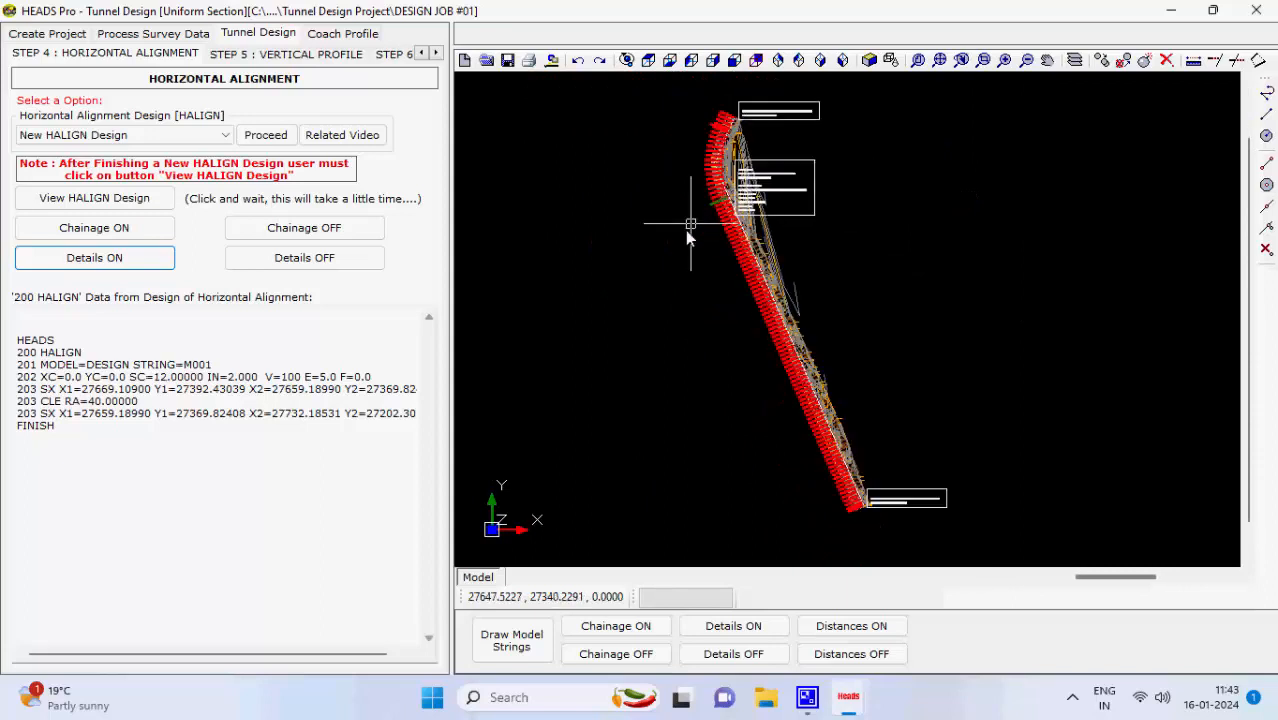
- Create the ground long section for the DESIGN model as string E001 in the Vertical Profile stage
{"action": "left_click", "coordinate": [296, 56]}
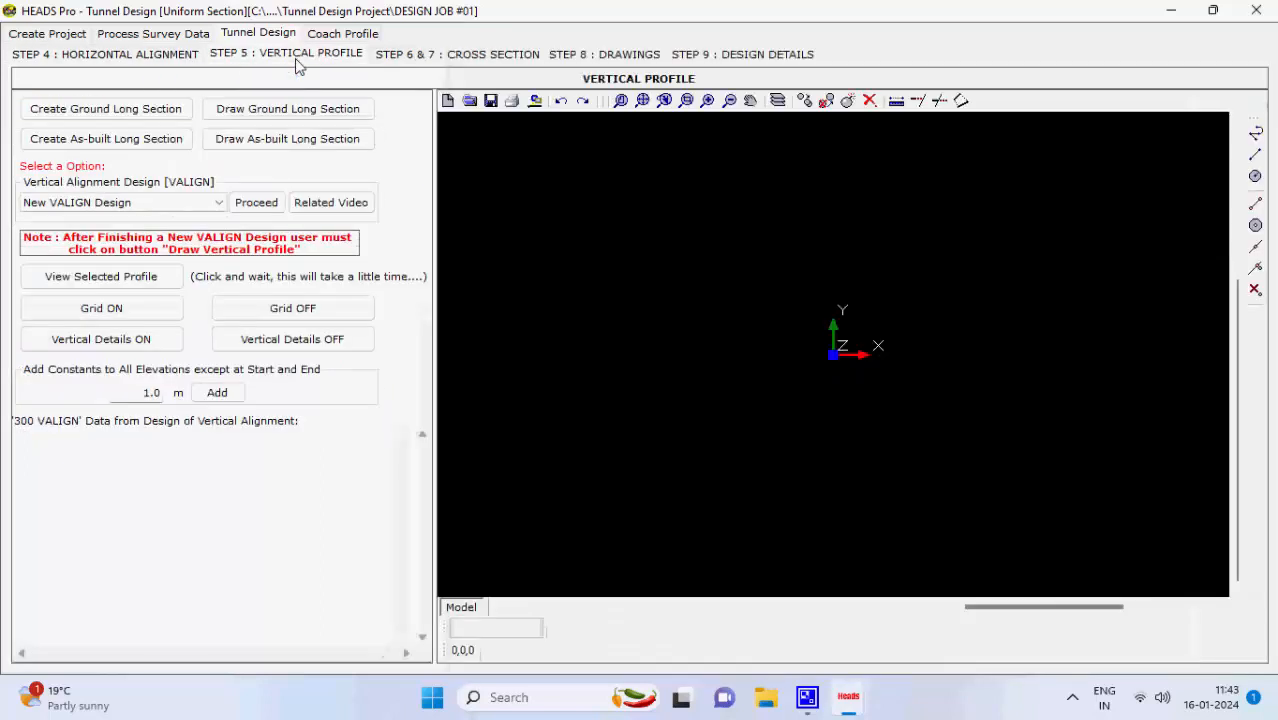
{"action": "left_click", "coordinate": [165, 112]}
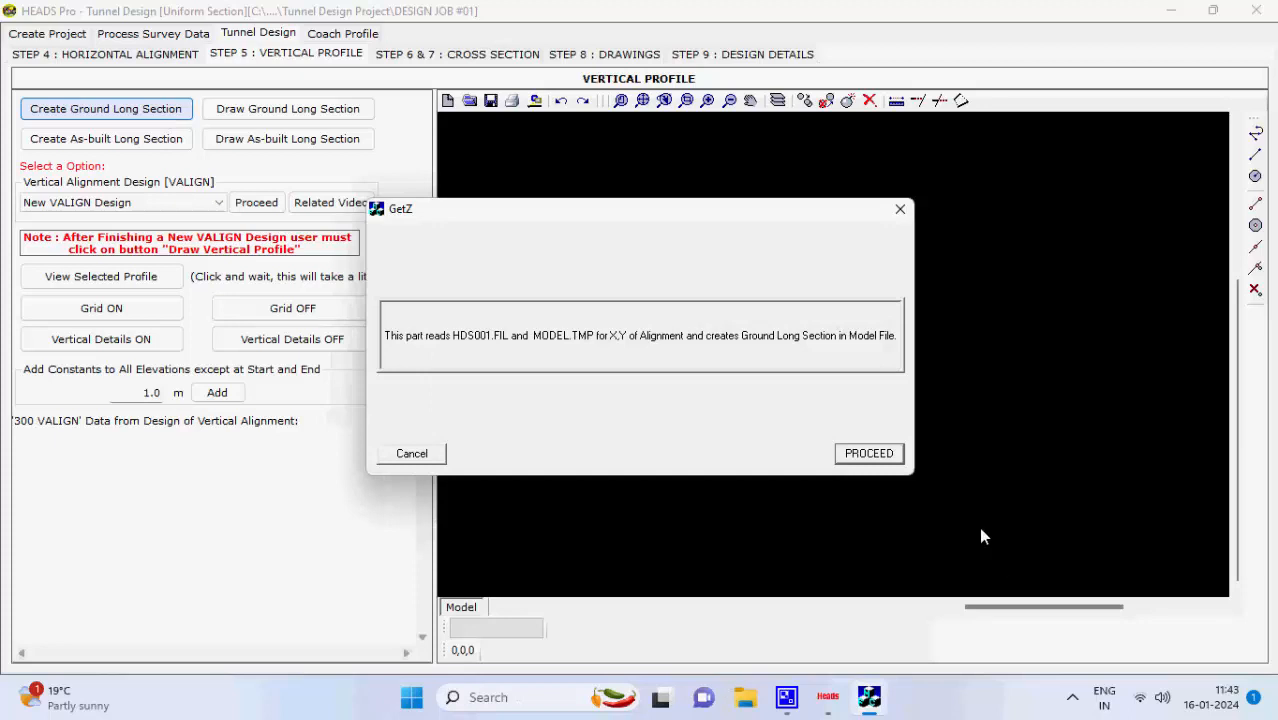
{"action": "left_click", "coordinate": [867, 455]}
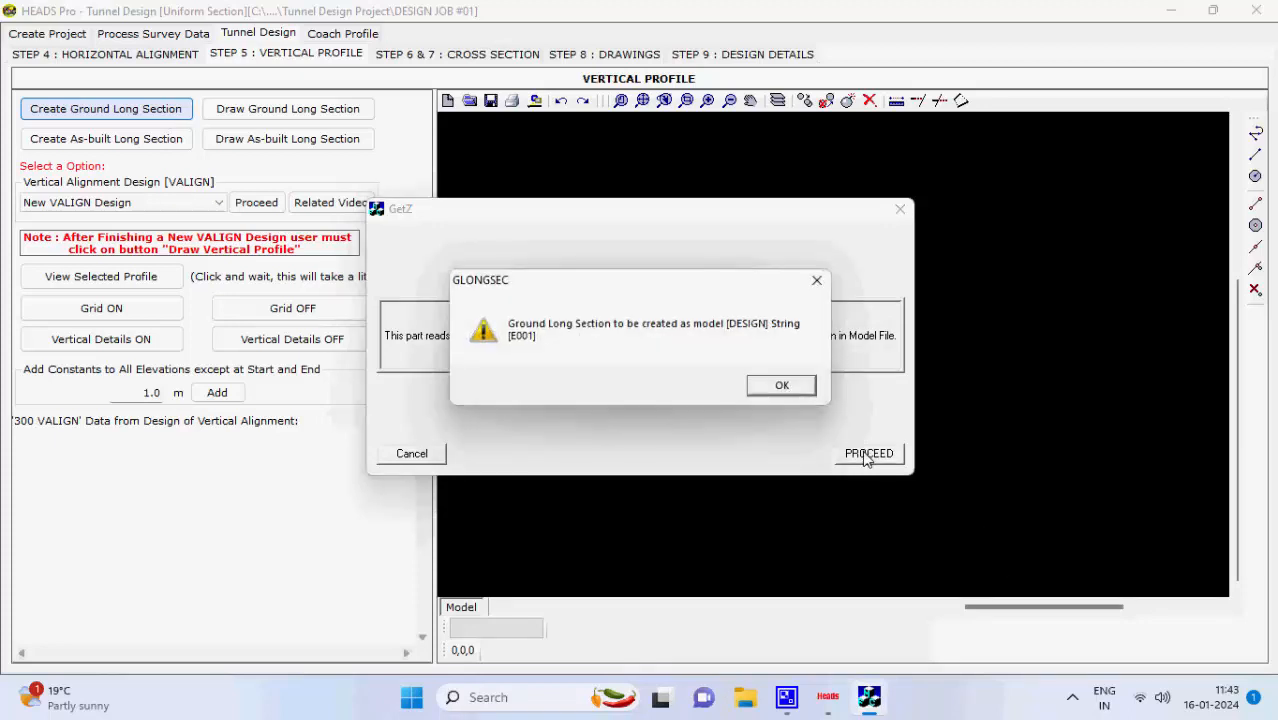
{"action": "left_click", "coordinate": [810, 392]}
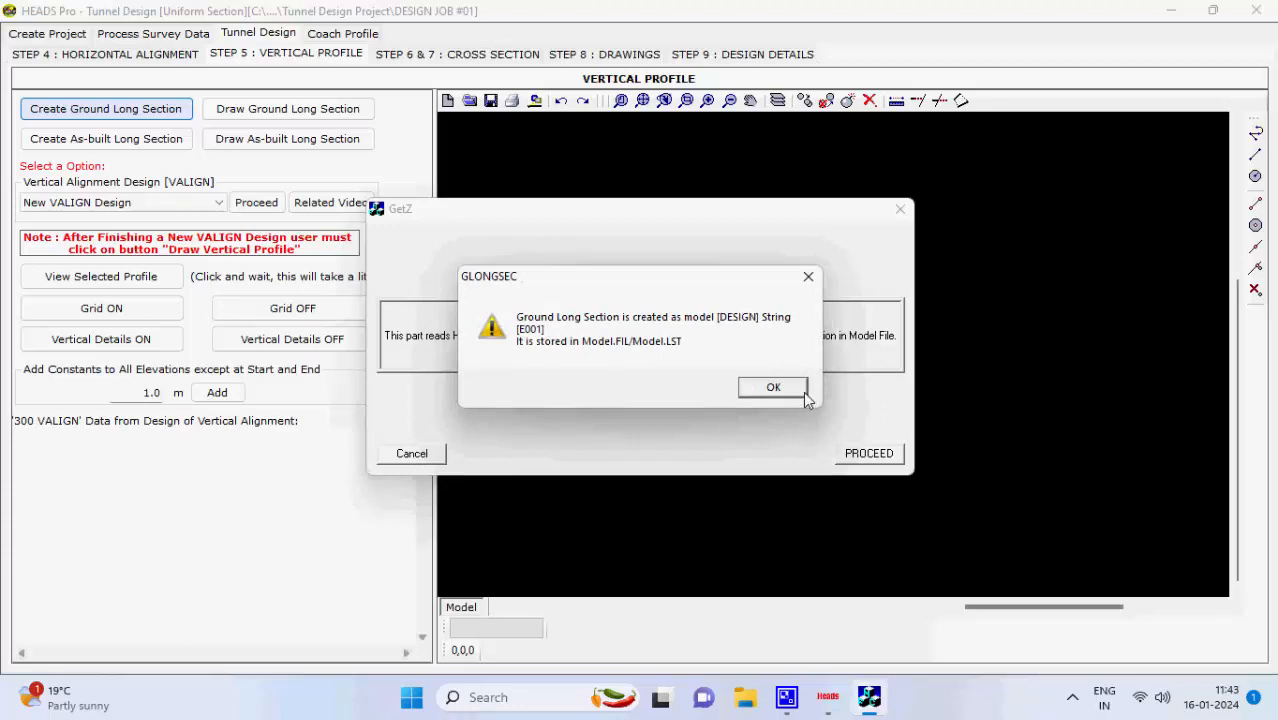
{"action": "left_click", "coordinate": [804, 392]}
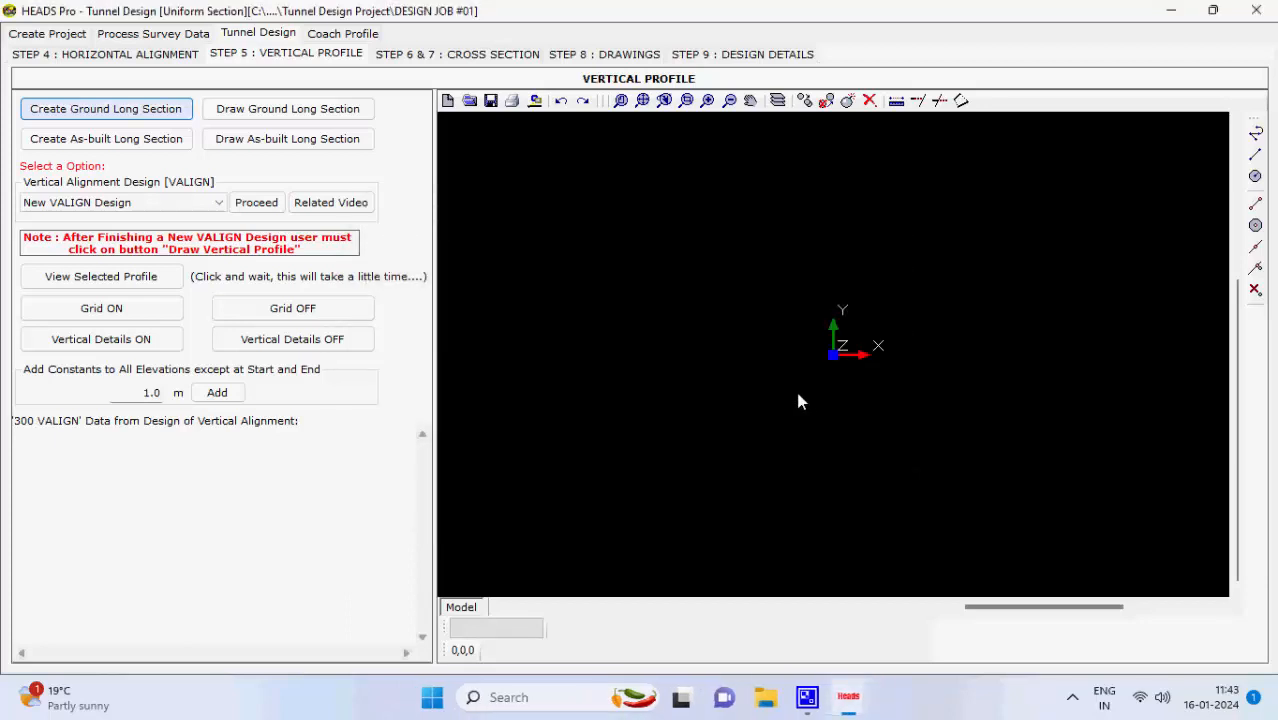
- Draw the ground long section at X scale 1 and Y scale 10
{"action": "left_click", "coordinate": [284, 115]}
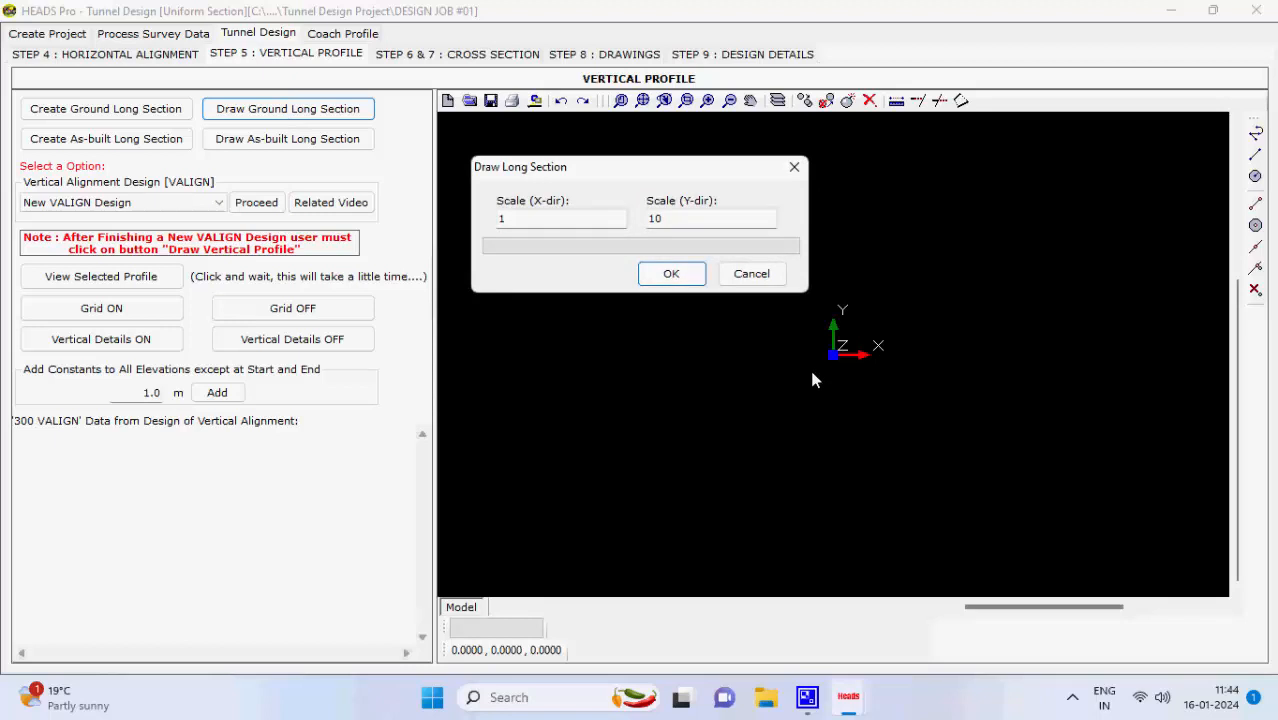
{"action": "left_click", "coordinate": [694, 275]}
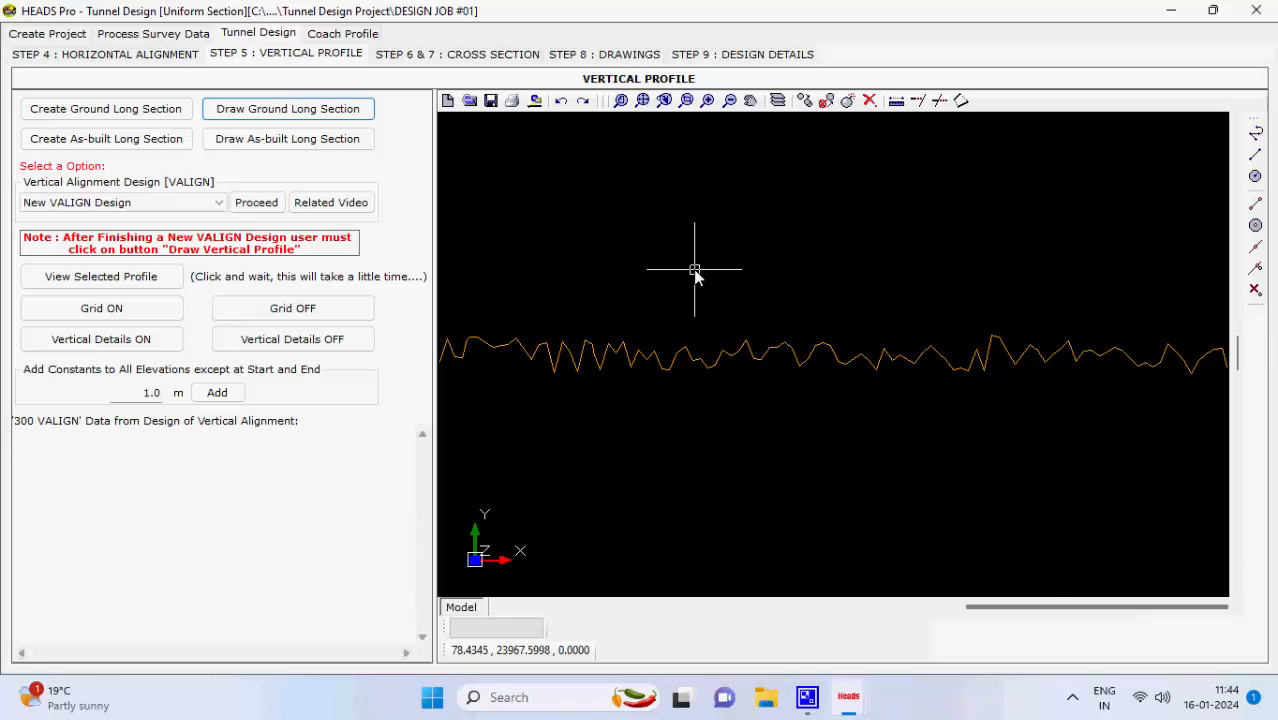
- Create the as-built long section, accept its report, and draw it at X scale 1 and Y scale 10
{"action": "left_click", "coordinate": [185, 145]}
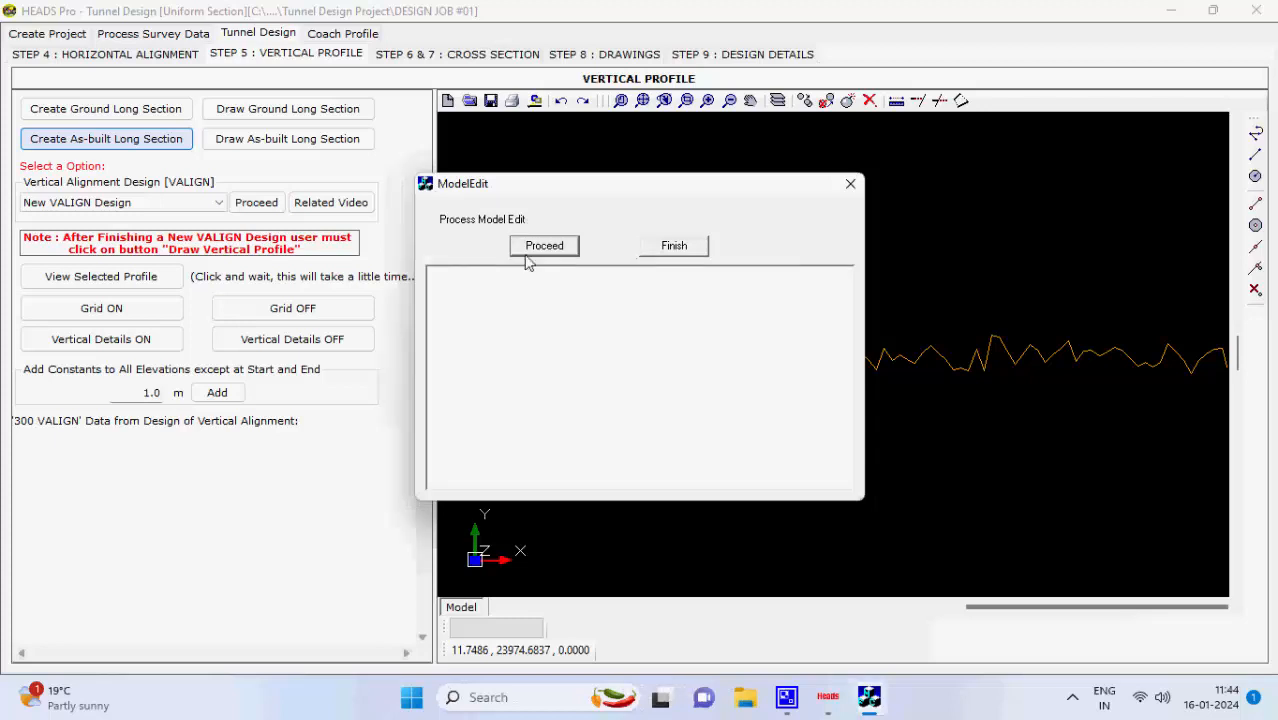
{"action": "left_click", "coordinate": [531, 247]}
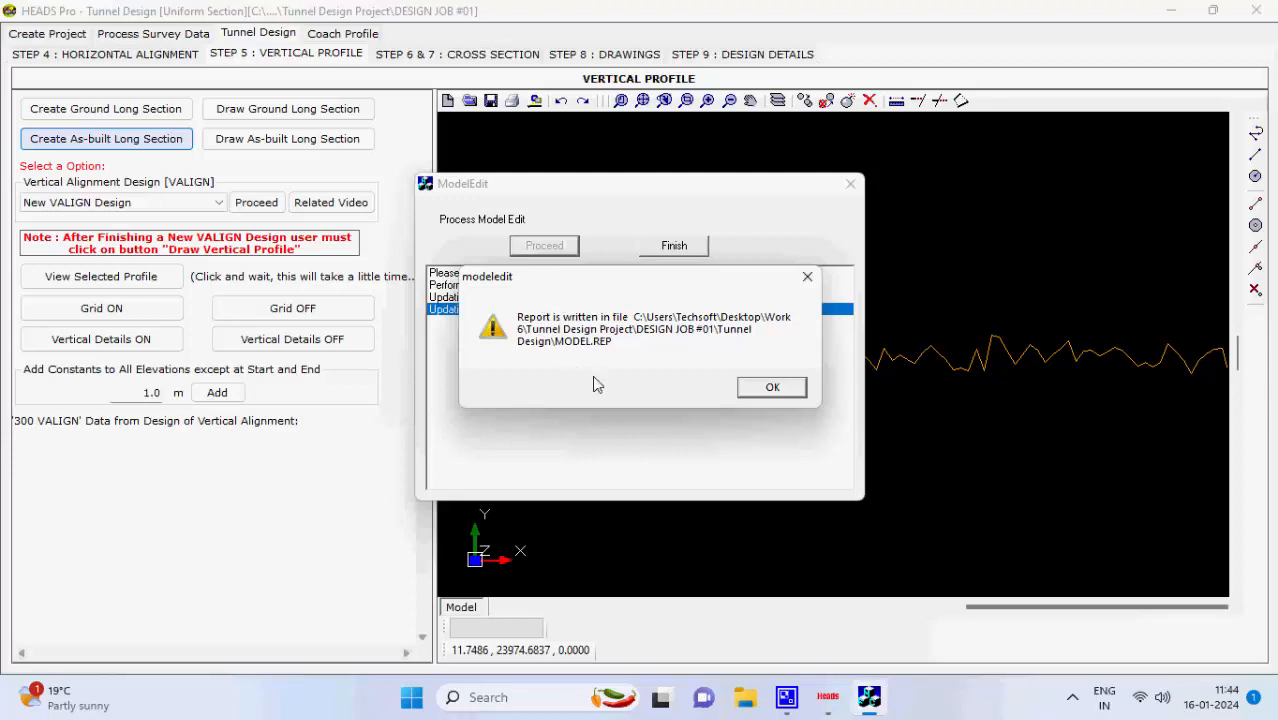
{"action": "left_click", "coordinate": [774, 389]}
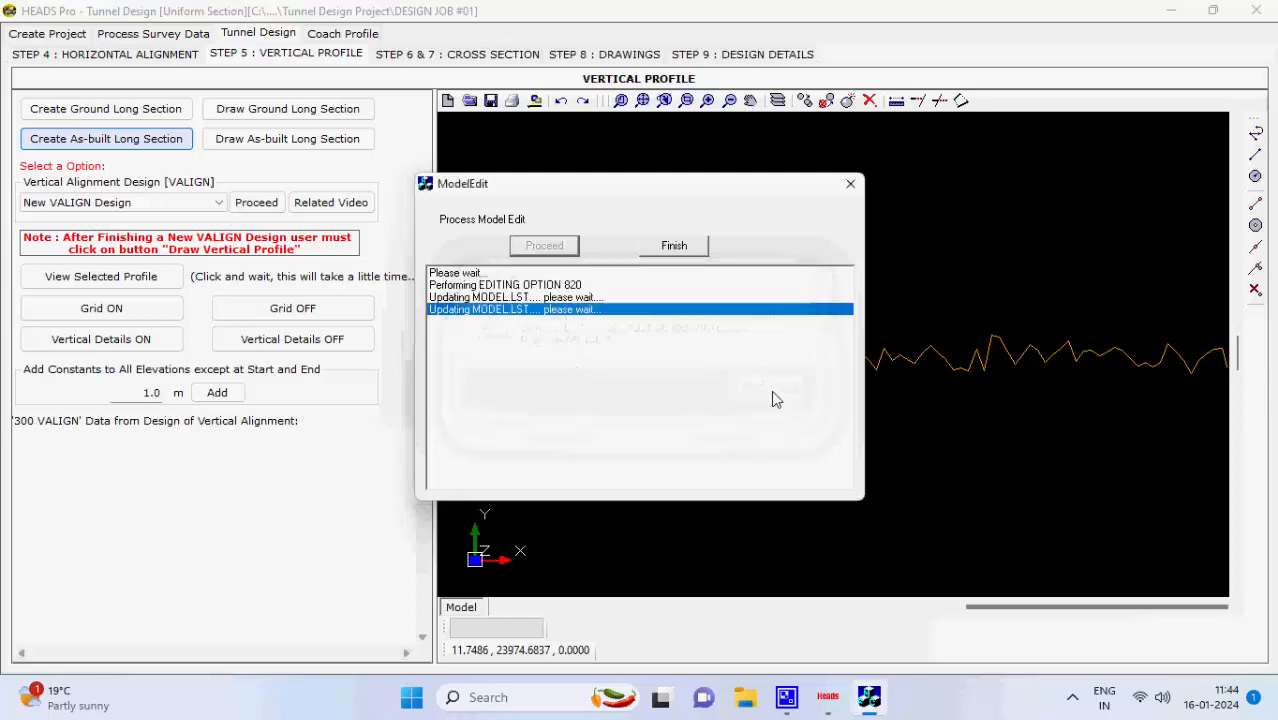
{"action": "left_click", "coordinate": [686, 247]}
{"action": "left_click", "coordinate": [364, 146]}
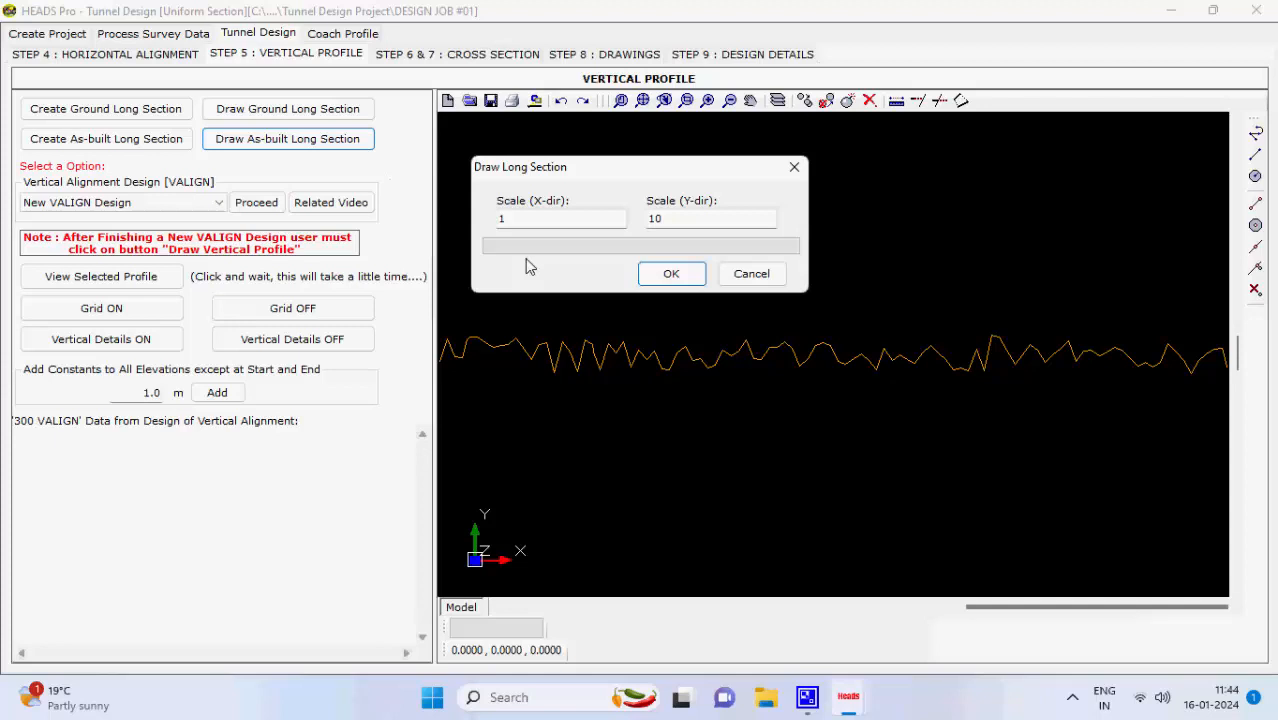
{"action": "left_click", "coordinate": [667, 274]}
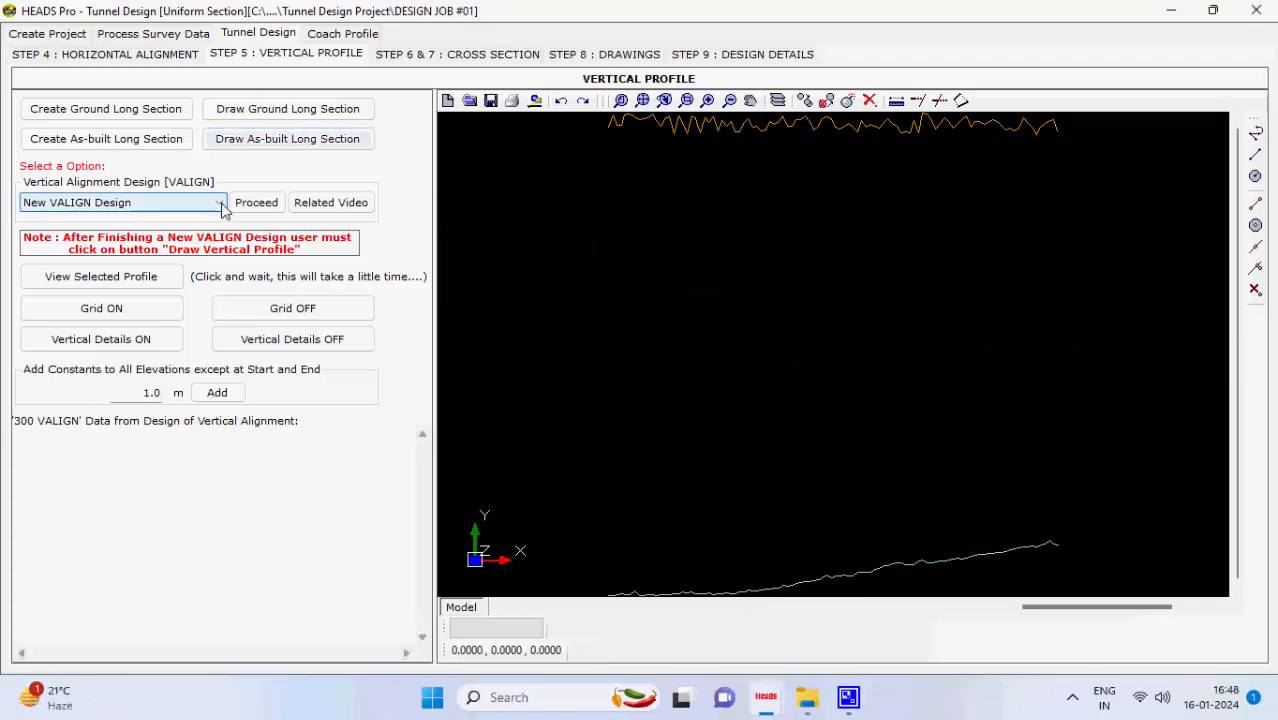
- Choose Process VALIGN Design Data and copy the full contents of VALIGN_Data.TXT from the Work 6 folder into the '300 VALIGN' data
{"action": "left_click", "coordinate": [219, 202]}
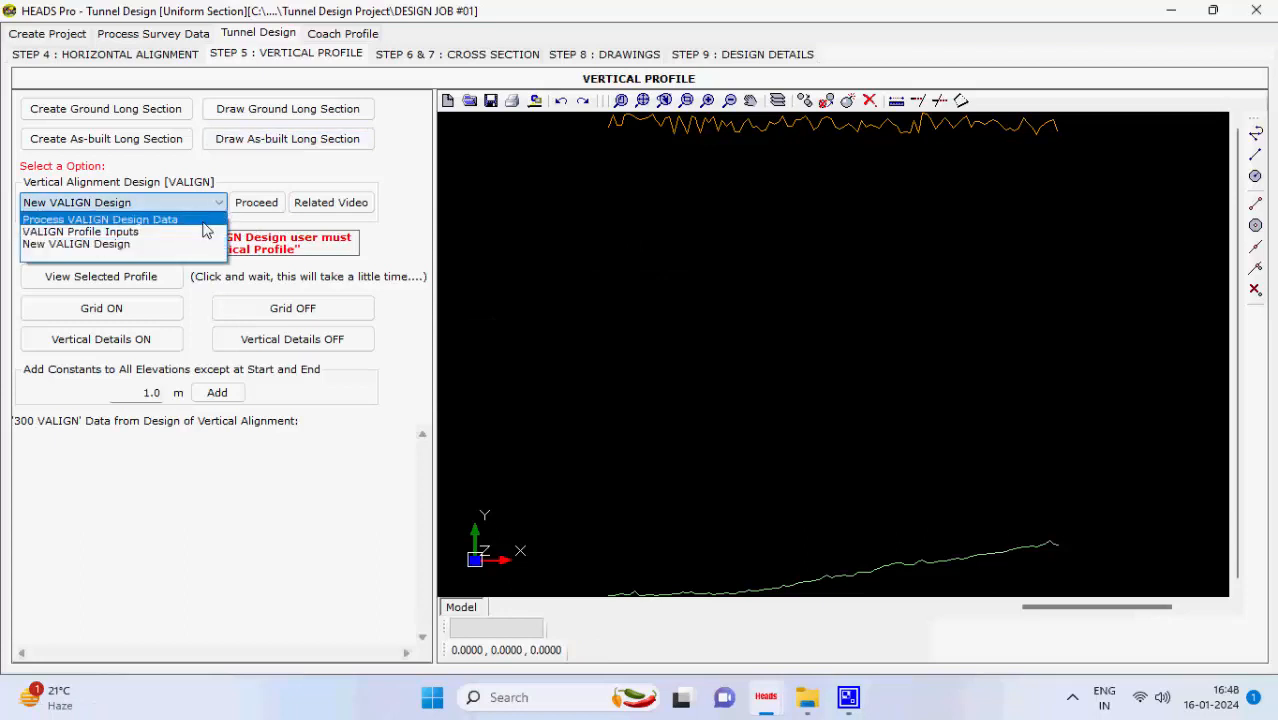
{"action": "left_click", "coordinate": [120, 219]}
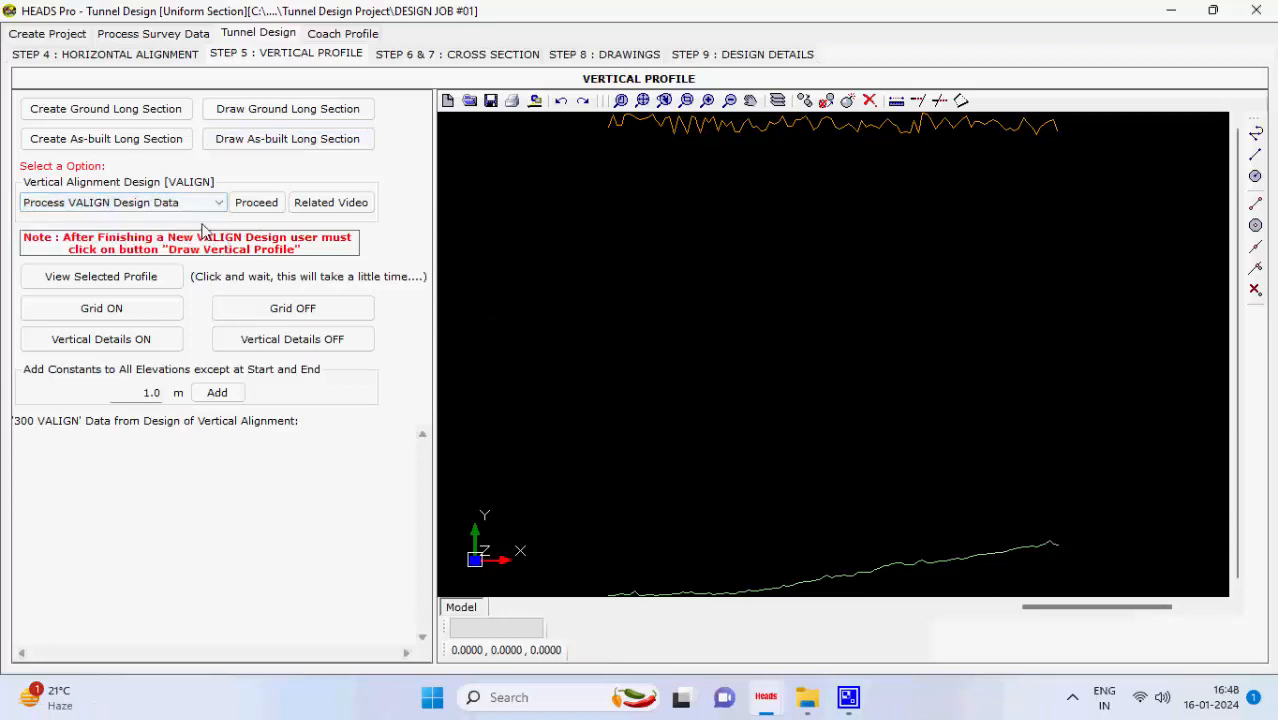
{"action": "left_click", "coordinate": [813, 710]}
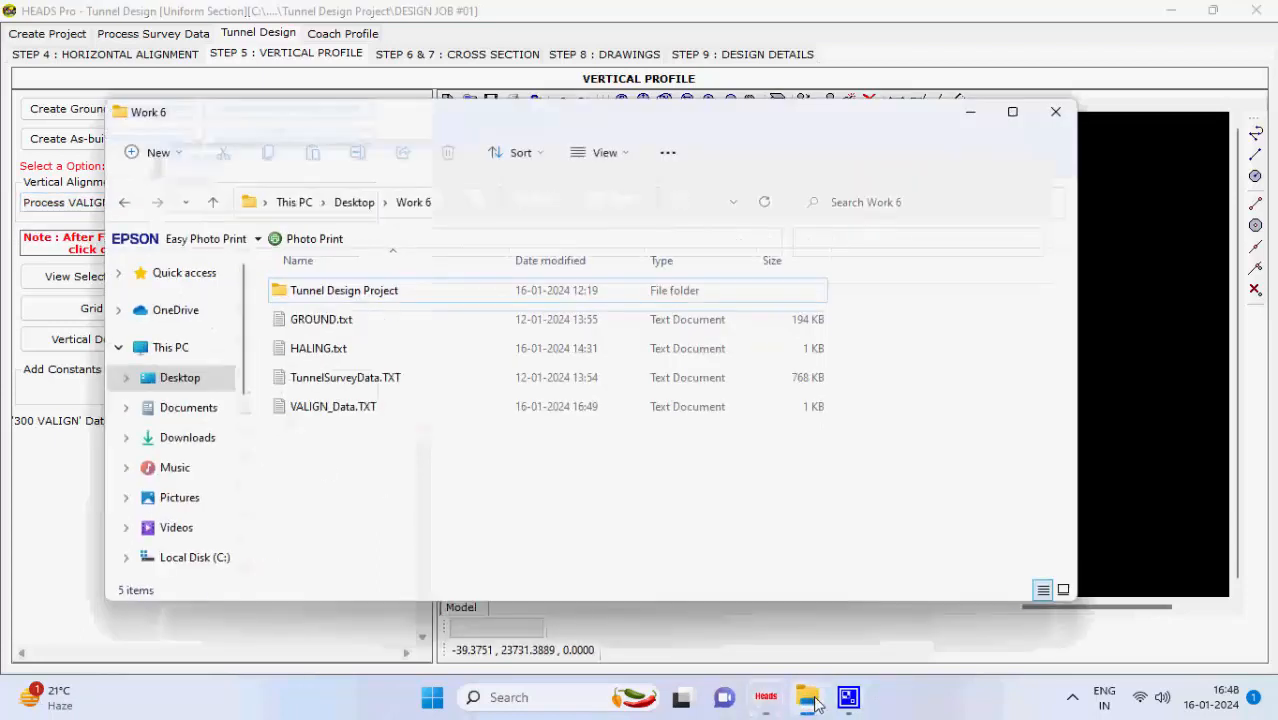
{"action": "left_click", "coordinate": [527, 421]}
{"action": "double_click", "coordinate": [527, 421]}
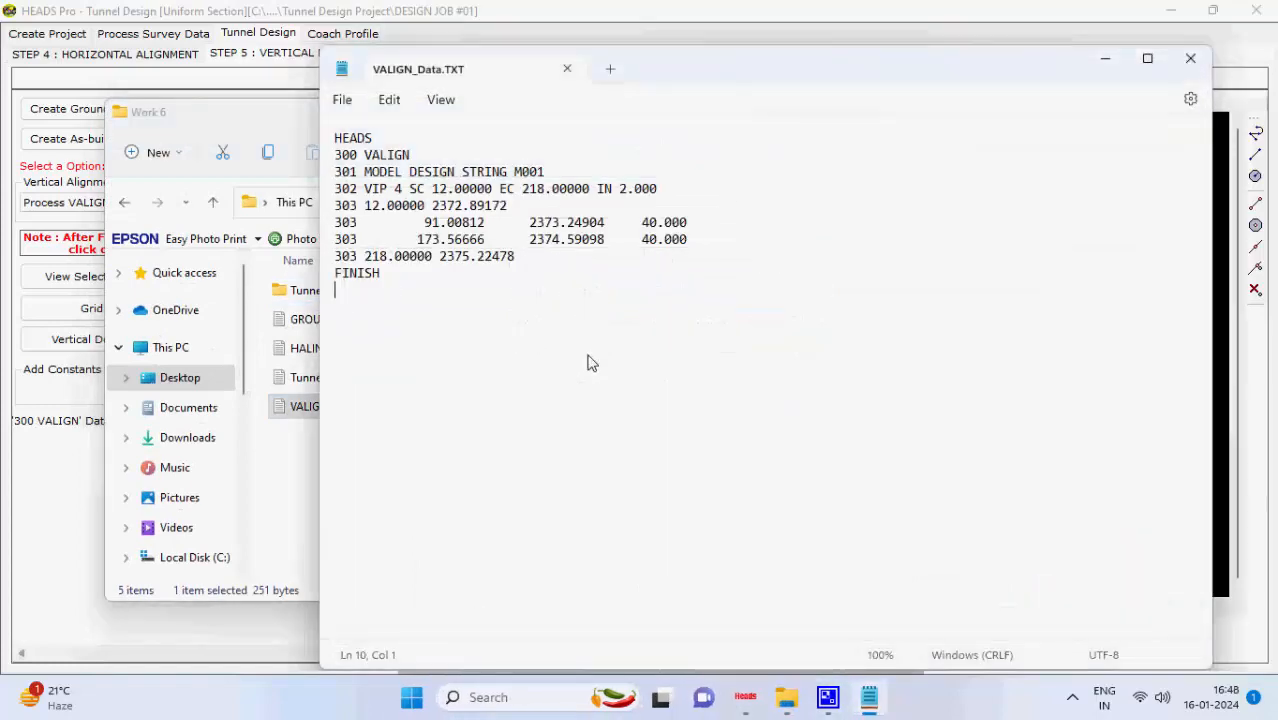
{"action": "key", "text": "ctrl+a"}
{"action": "key", "text": "ctrl+c"}
{"action": "left_click", "coordinate": [567, 69]}
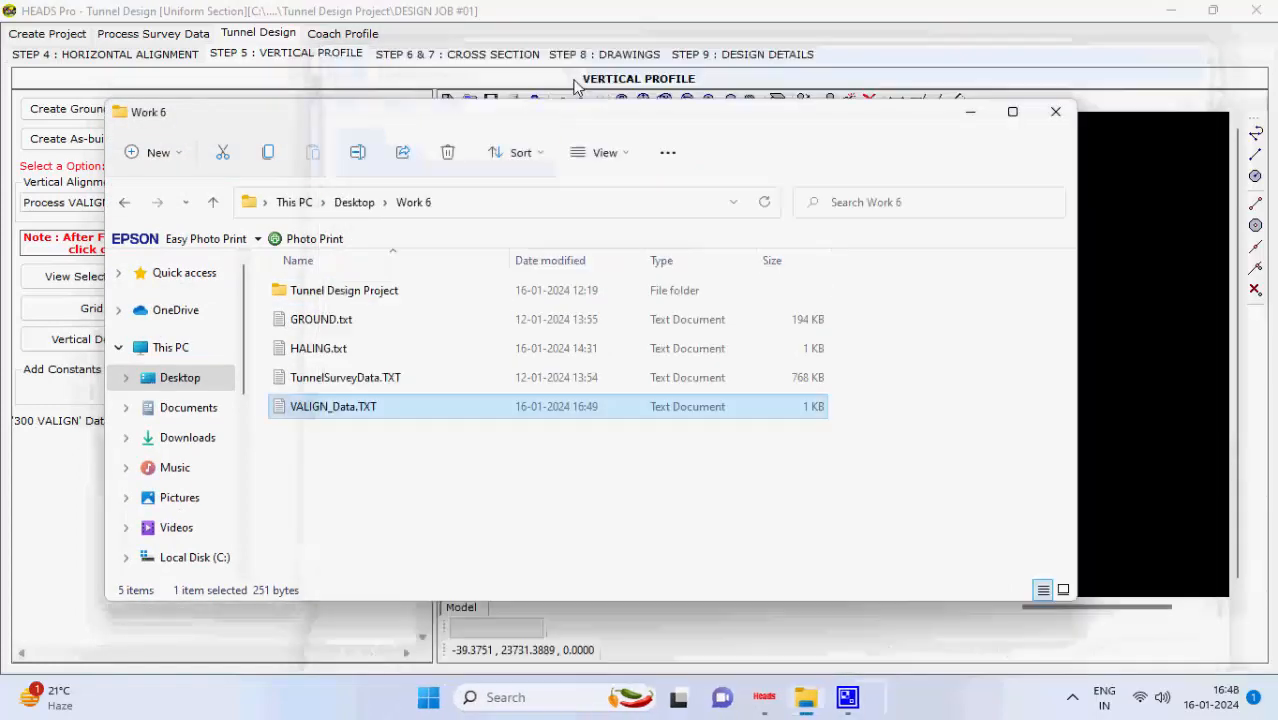
{"action": "left_click", "coordinate": [967, 114]}
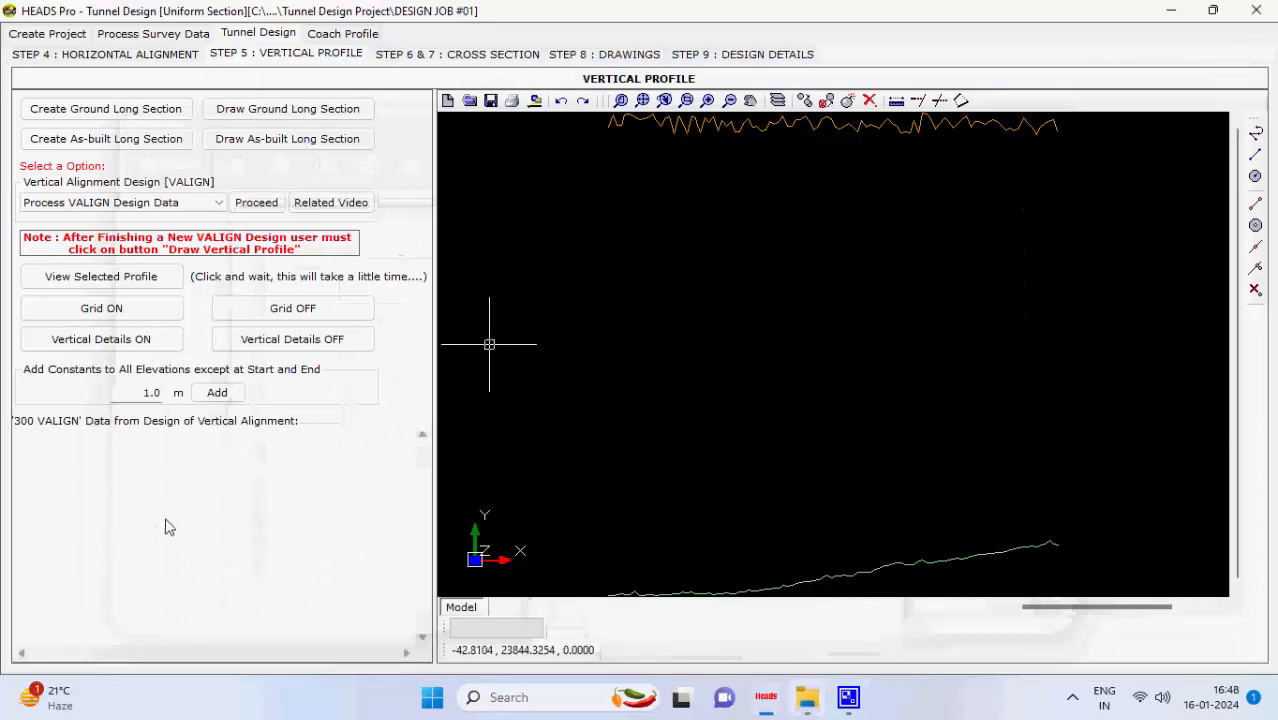
{"action": "key", "text": "ctrl+v"}
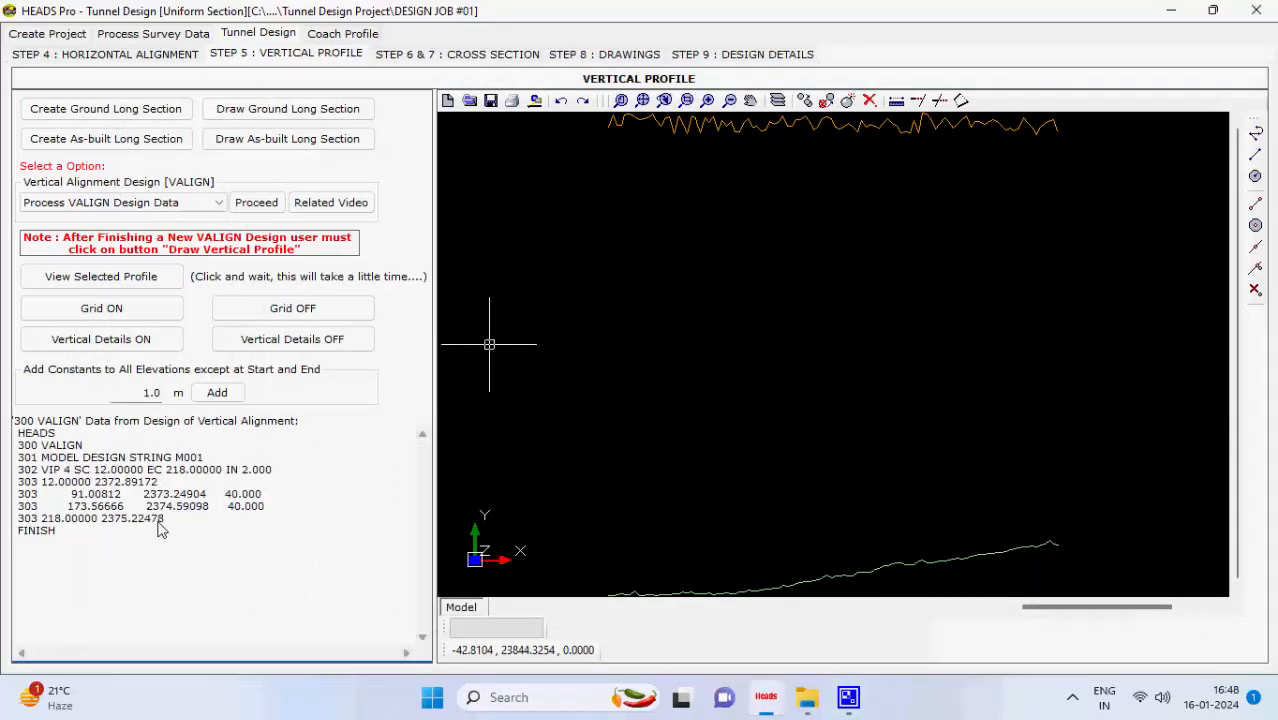
- Process the VALIGN data for string M001 of the DESIGN model and accept the detailed design report
{"action": "left_click", "coordinate": [254, 204]}
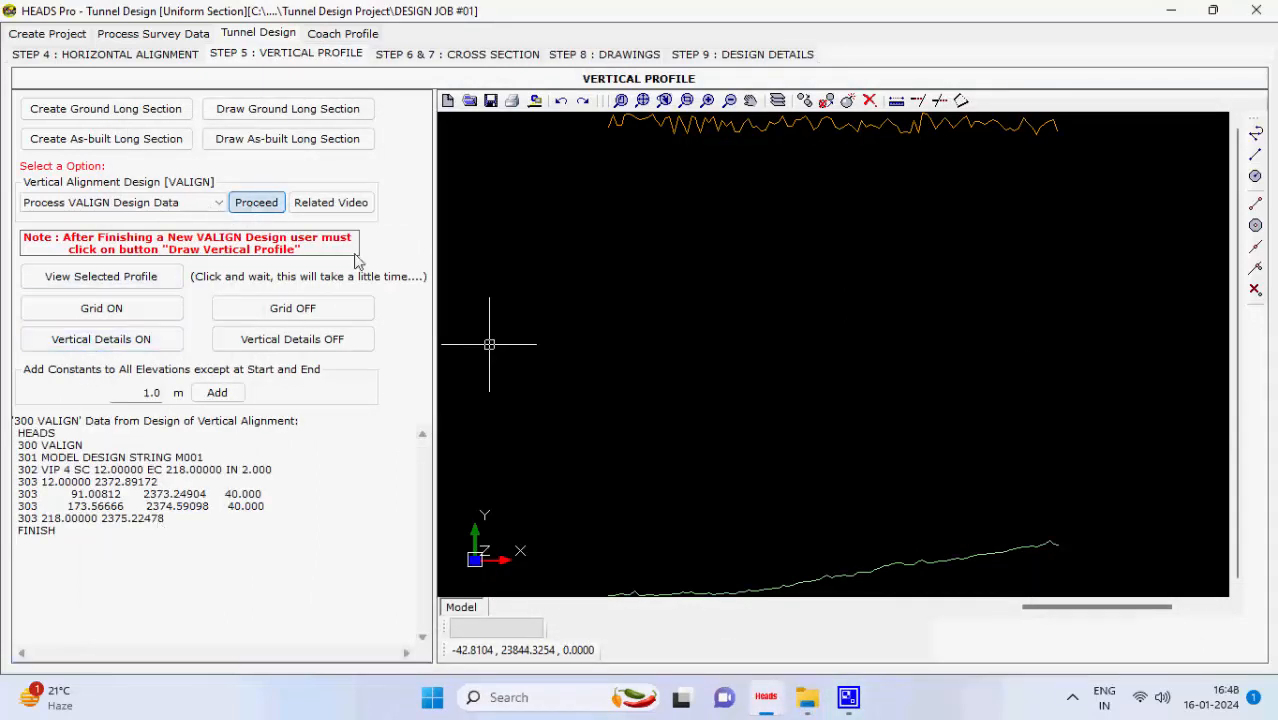
{"action": "left_click", "coordinate": [544, 246]}
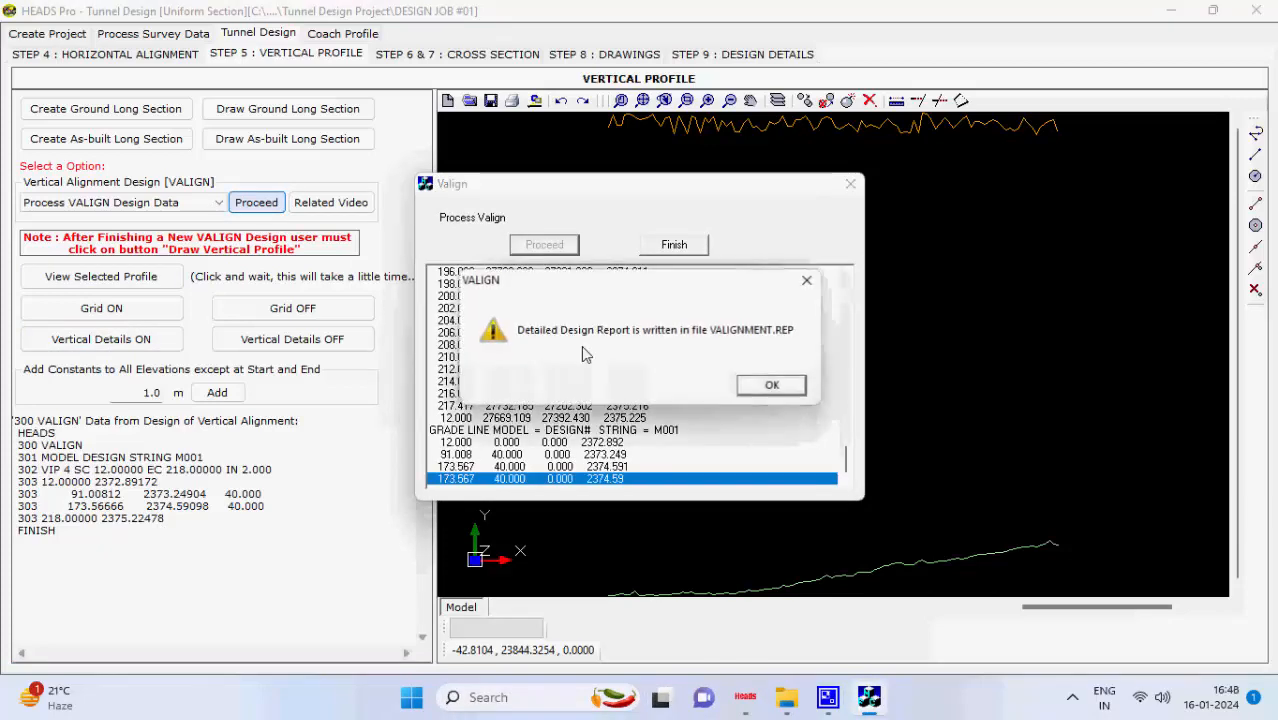
{"action": "left_click", "coordinate": [772, 386]}
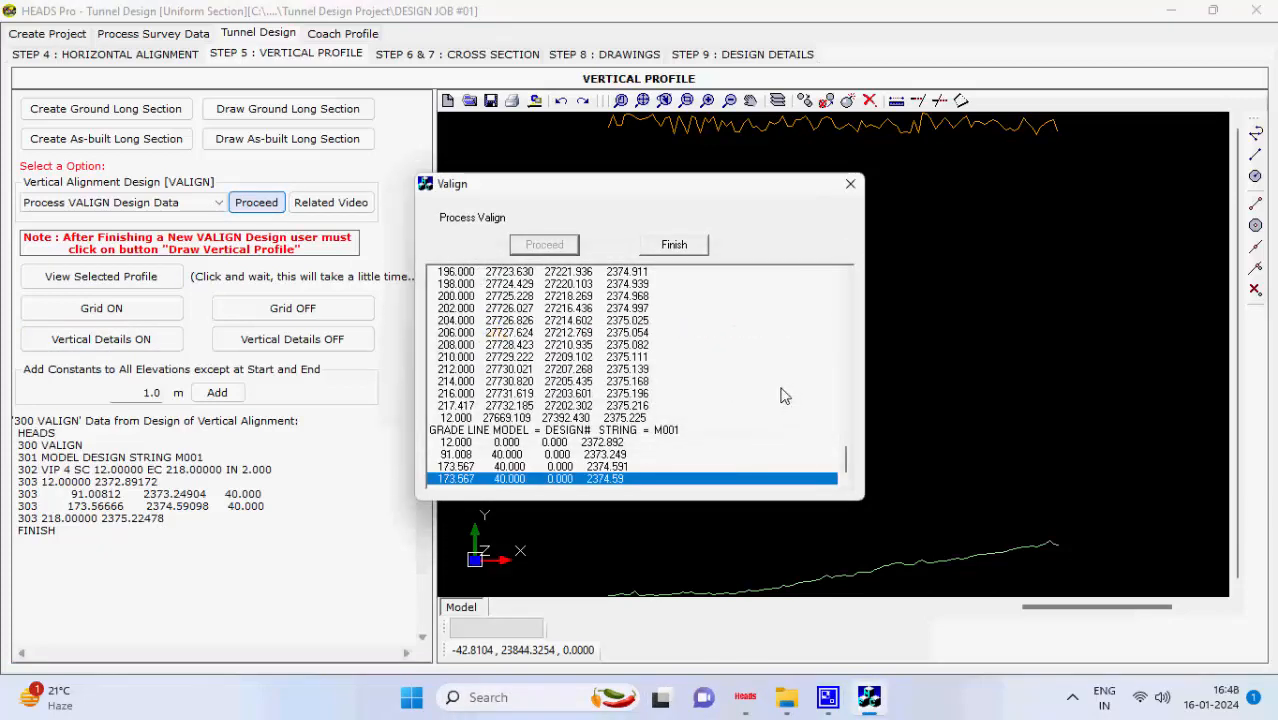
{"action": "left_click", "coordinate": [696, 245]}
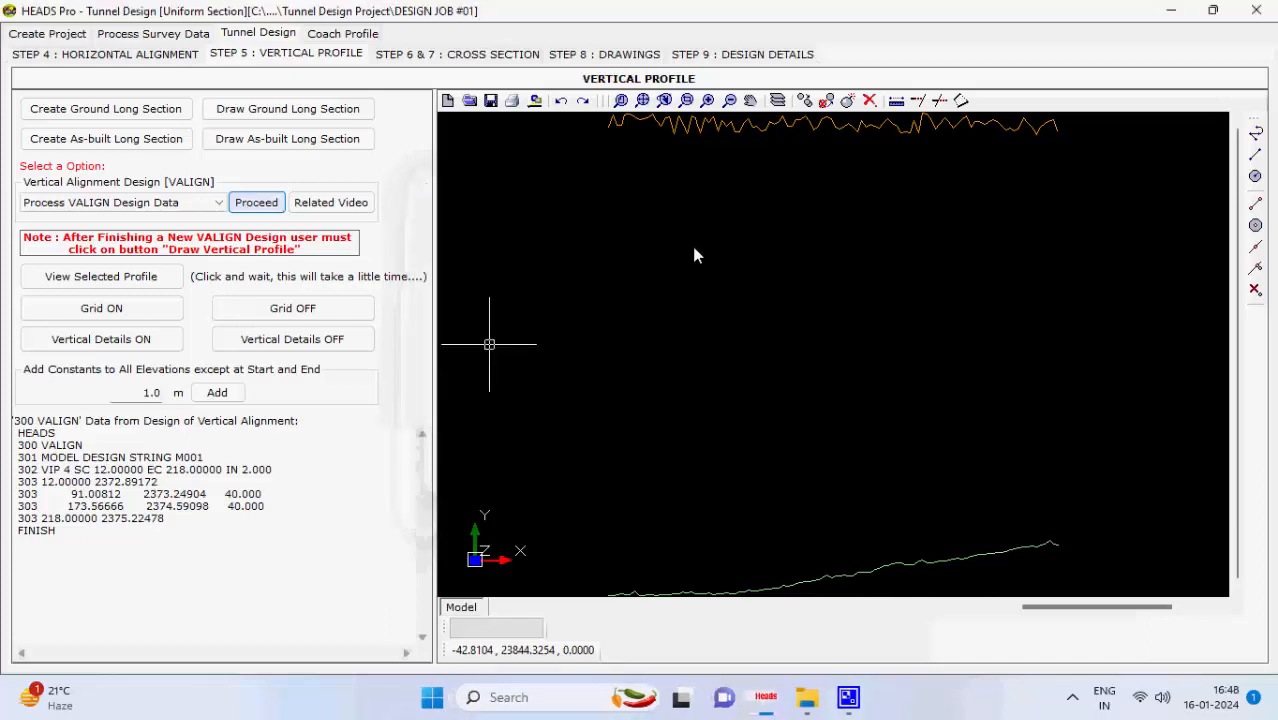
- Clear the '300 VALIGN' data text and start a New VALIGN Design in HEADS Viewer
{"action": "left_click", "coordinate": [277, 556]}
{"action": "key", "text": "ctrl+a"}
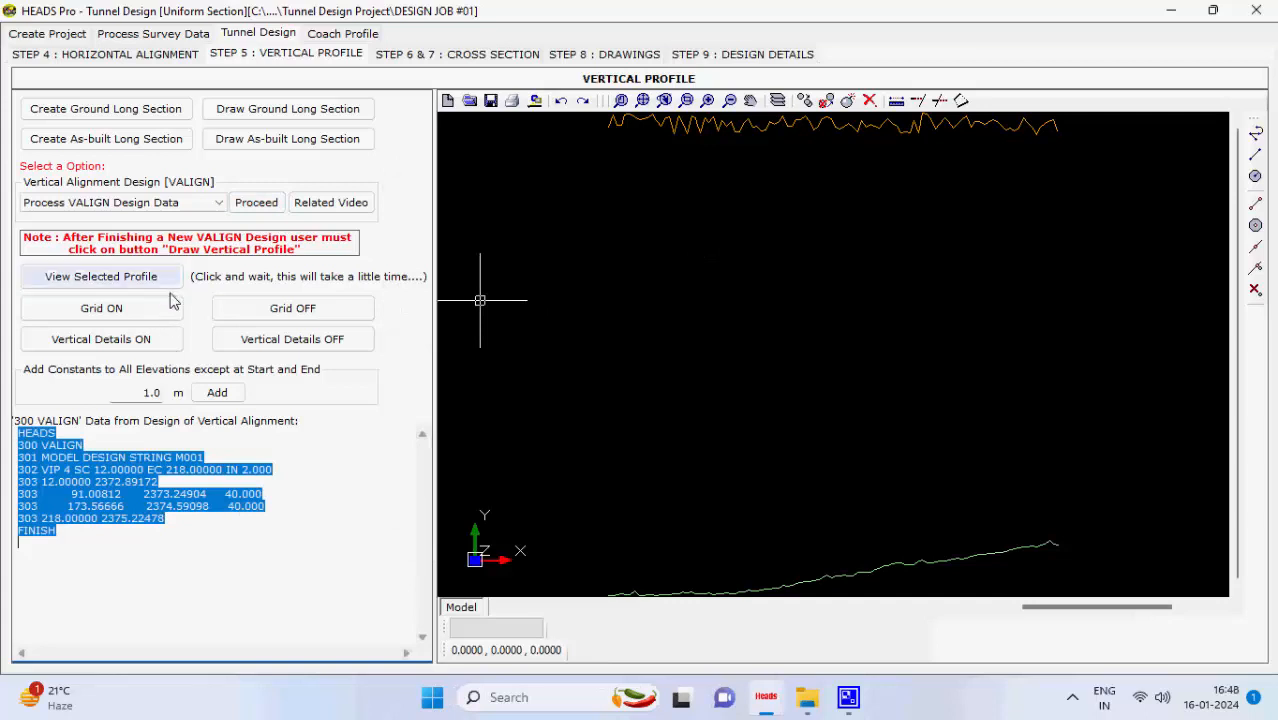
{"action": "key", "text": "Delete"}
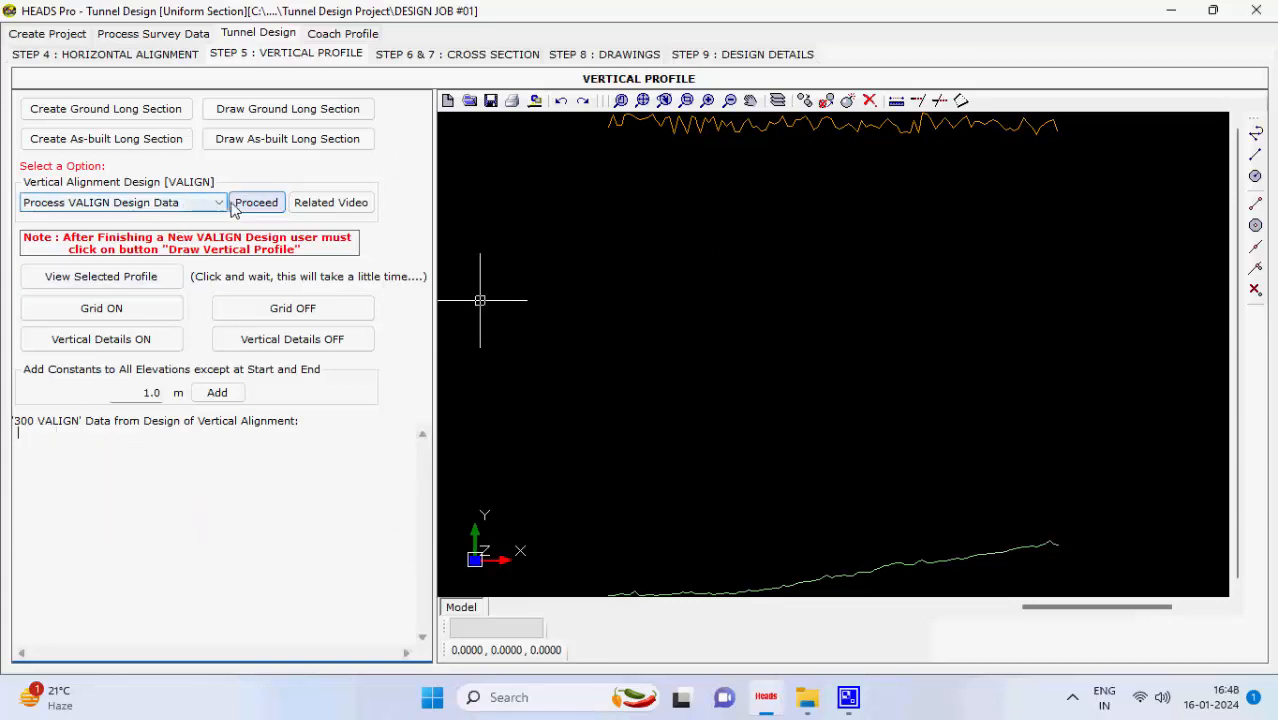
{"action": "left_click", "coordinate": [218, 204]}
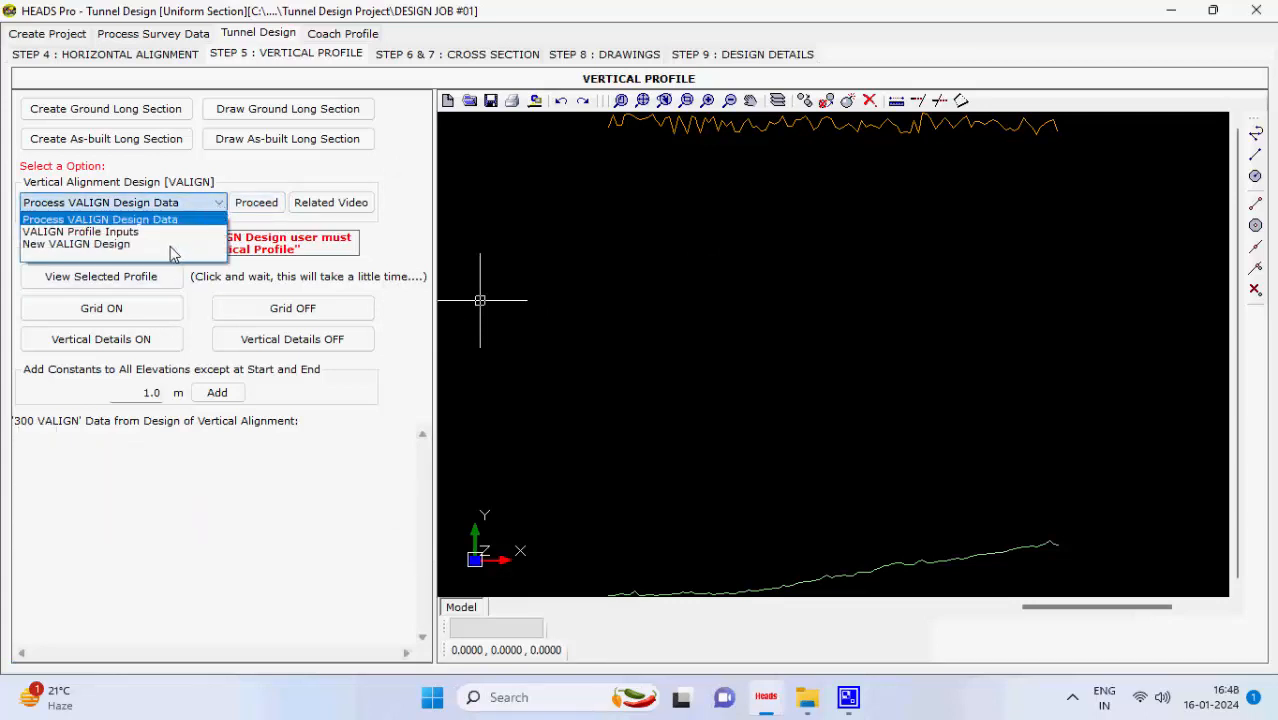
{"action": "left_click", "coordinate": [169, 247]}
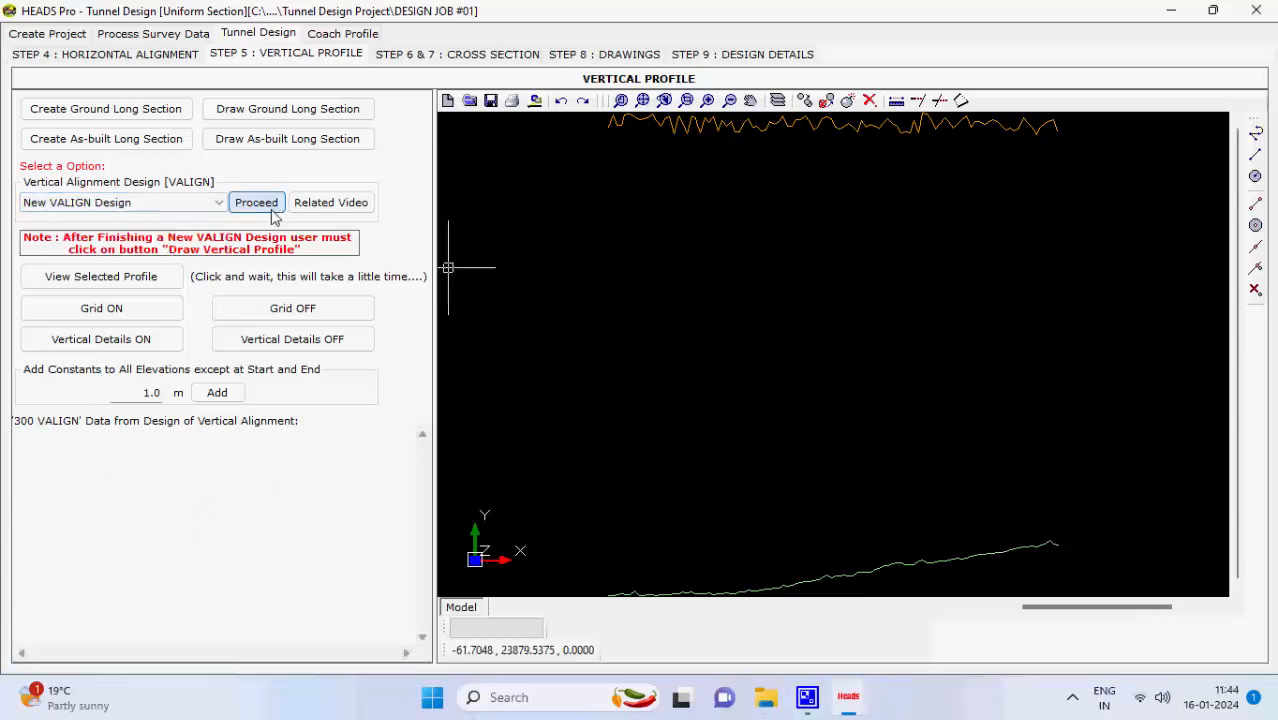
{"action": "left_click", "coordinate": [262, 205]}
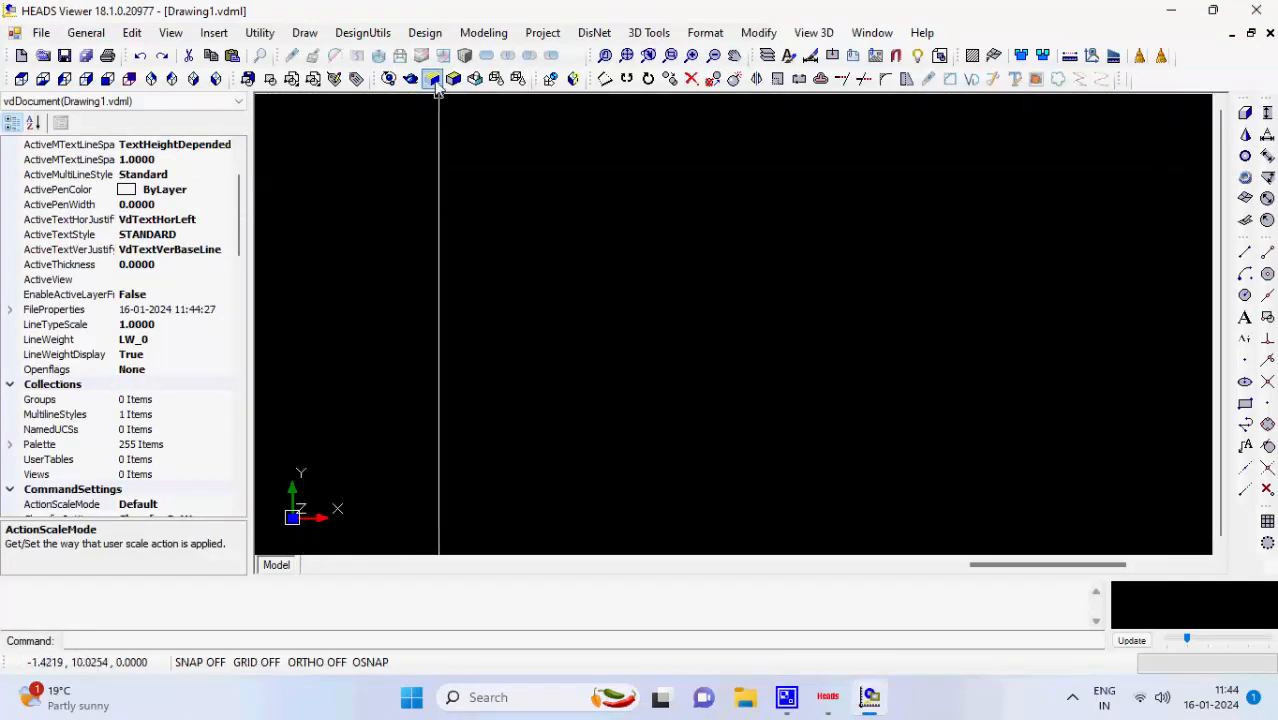
- Draw the vertical profile of string TBCL from the ASBUILT model at X scale 1 and Y scale 10
{"action": "left_click", "coordinate": [425, 33]}
{"action": "mouse_move", "coordinate": [466, 54]}
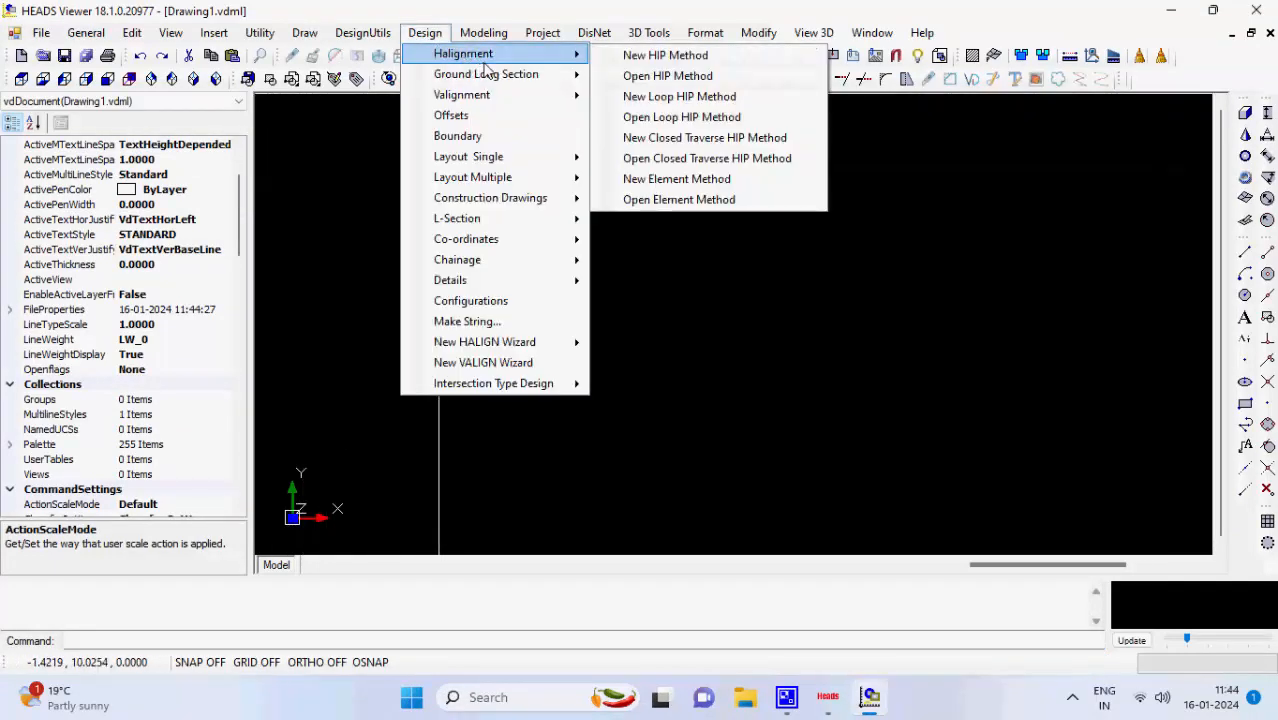
{"action": "mouse_move", "coordinate": [496, 74]}
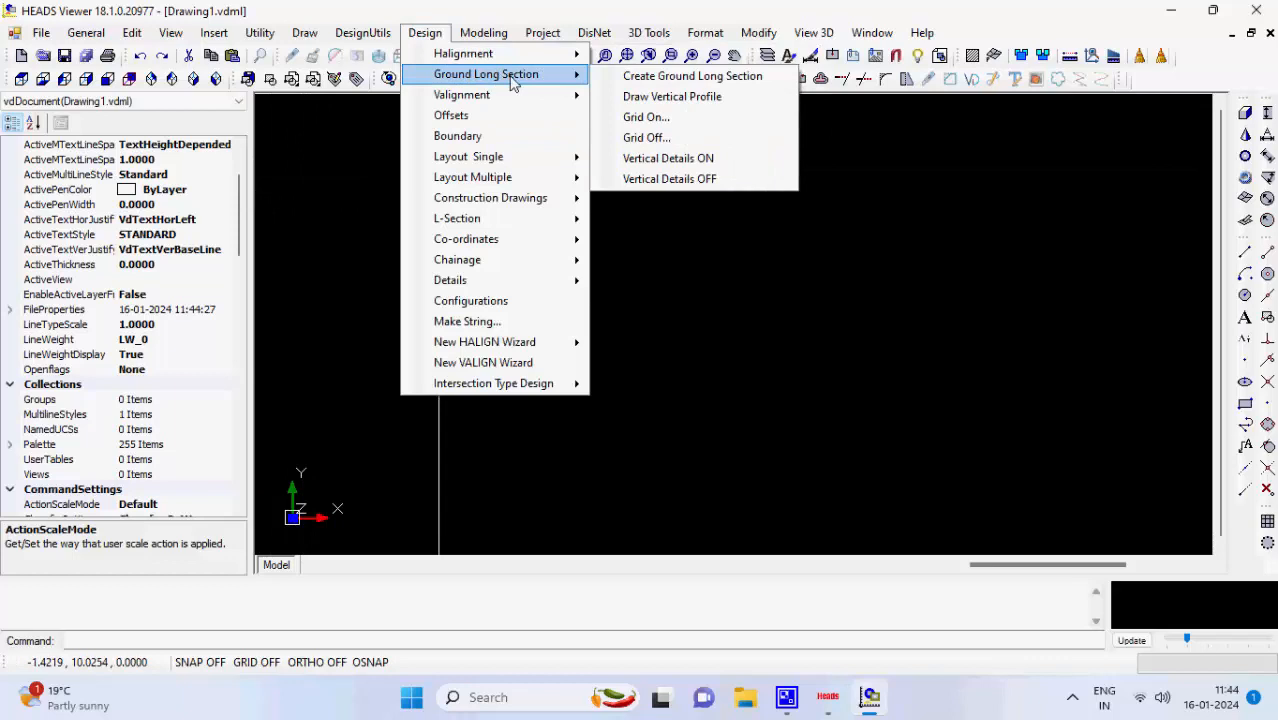
{"action": "left_click", "coordinate": [660, 100]}
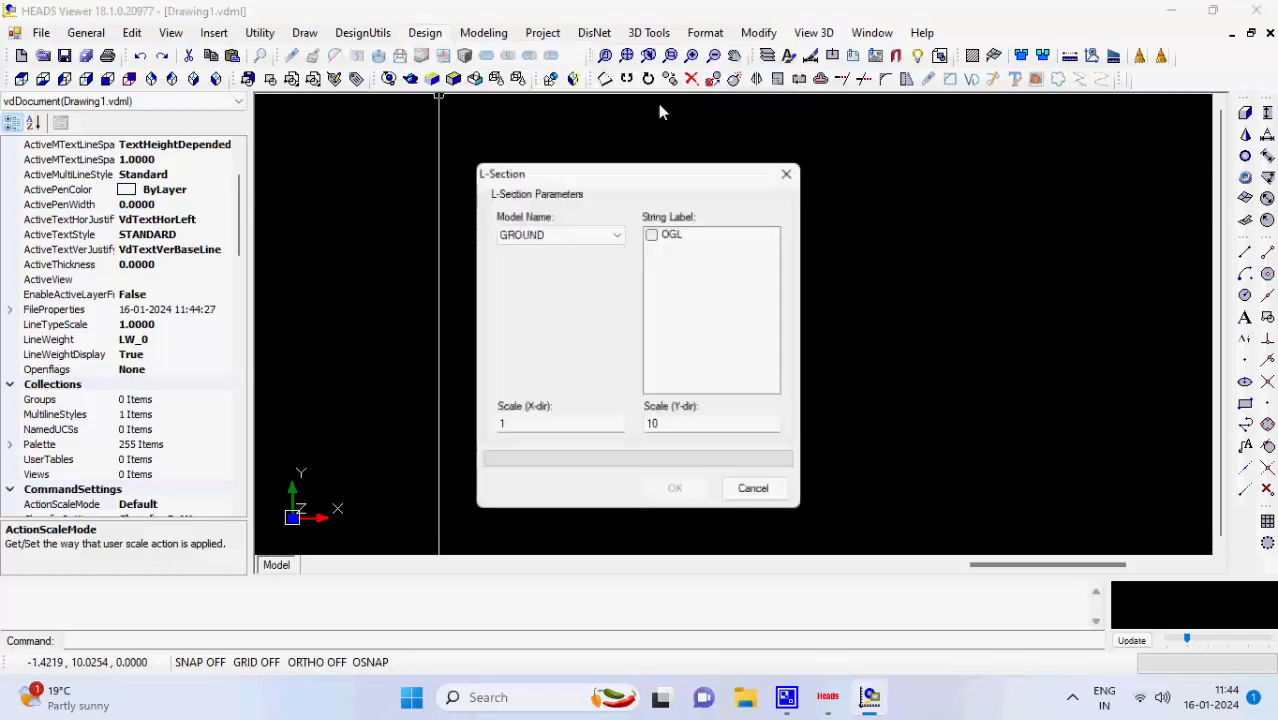
{"action": "left_click", "coordinate": [620, 236]}
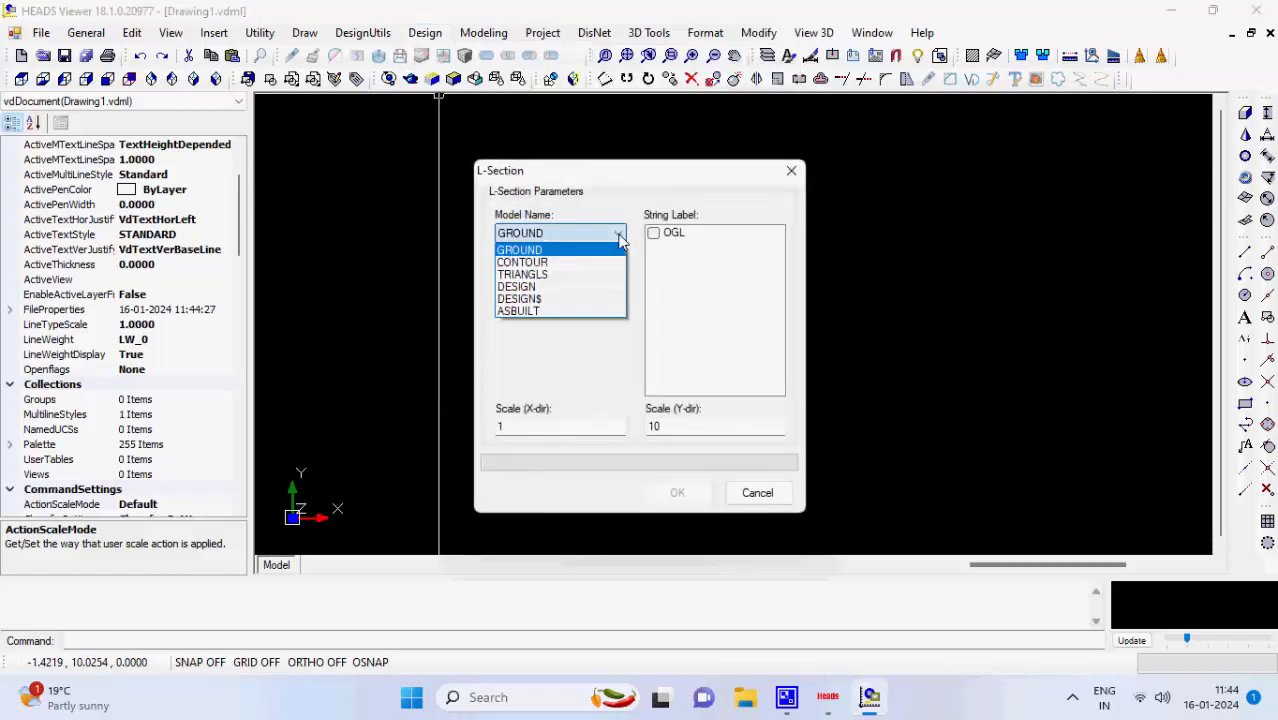
{"action": "left_click", "coordinate": [591, 318]}
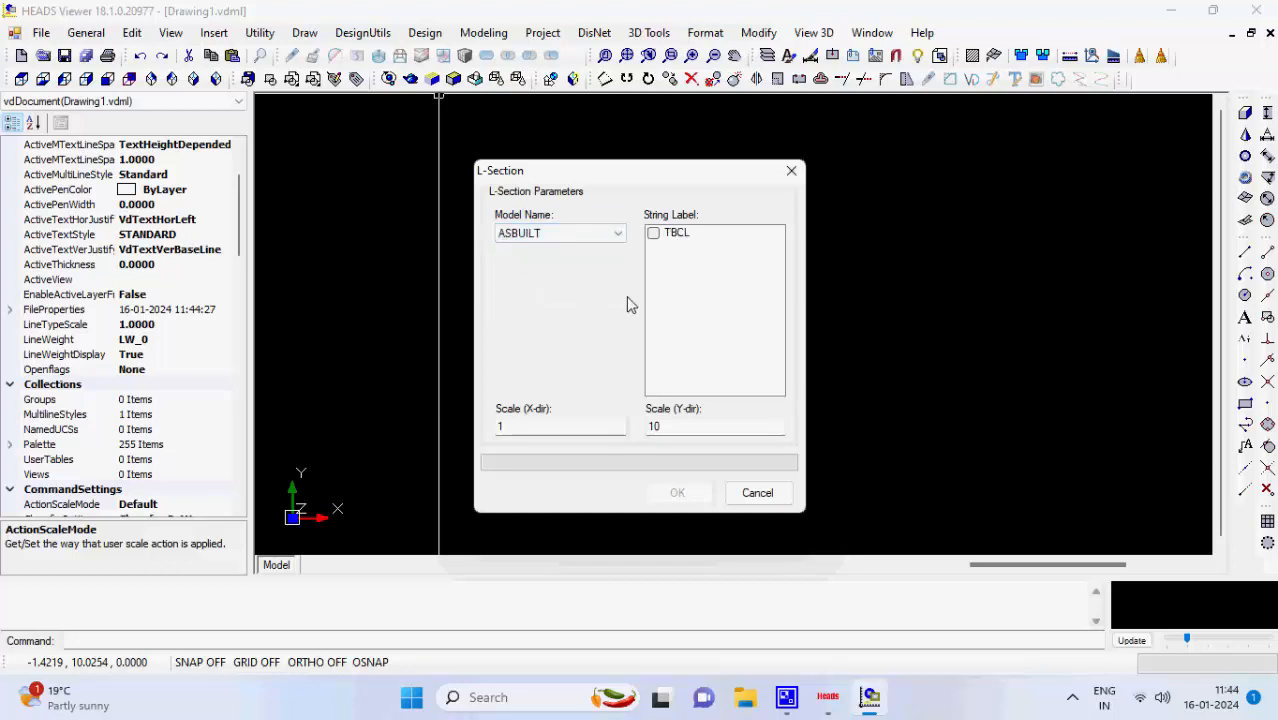
{"action": "left_click", "coordinate": [654, 233]}
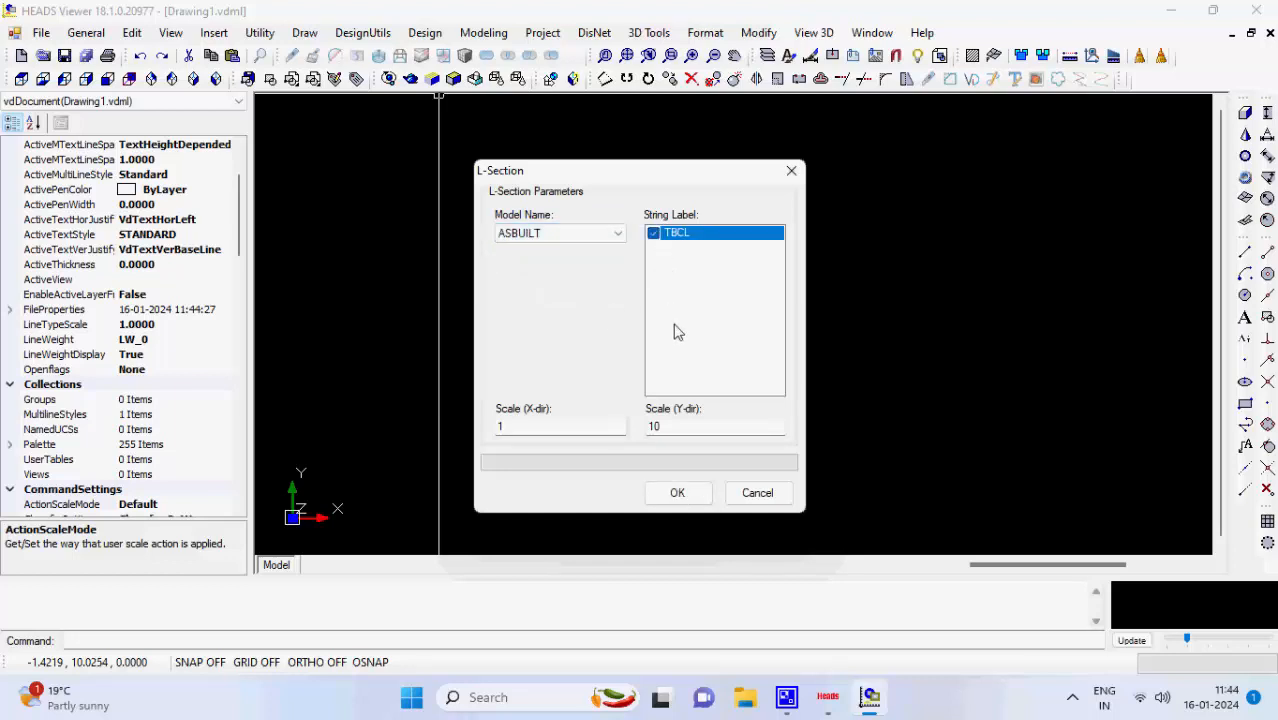
{"action": "left_click", "coordinate": [690, 494]}
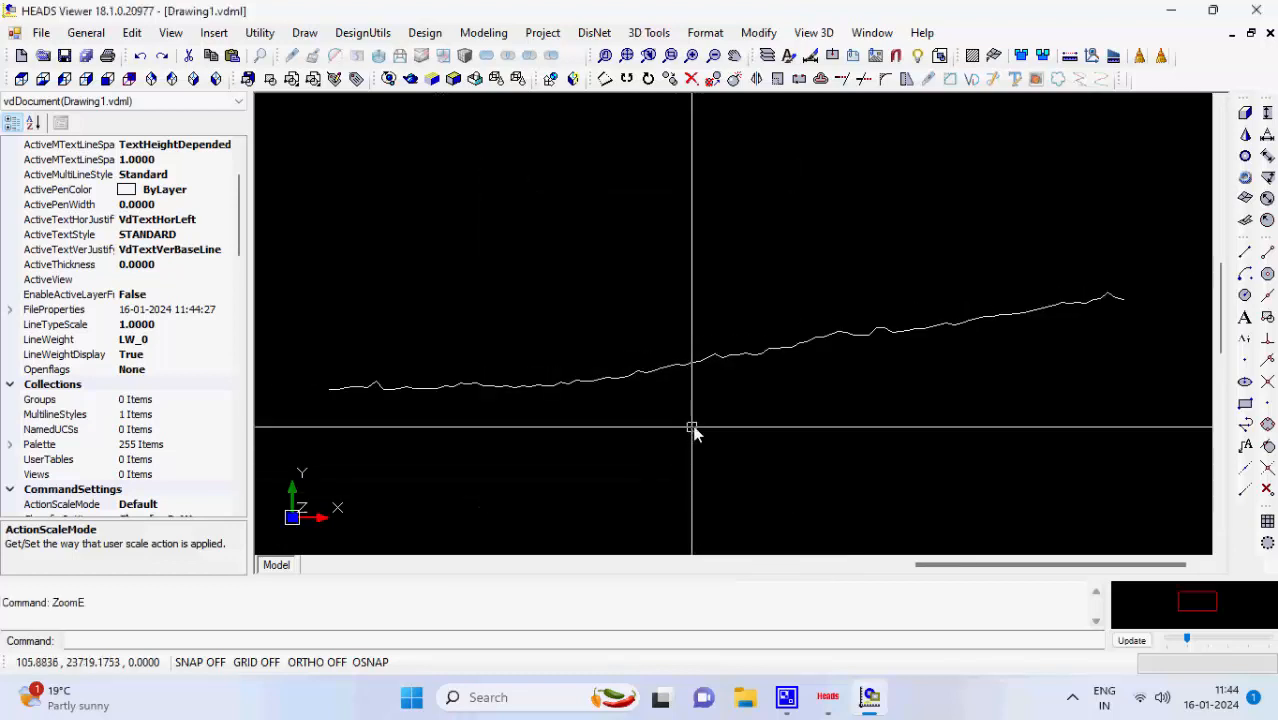
- Draw a polyline between the two endpoints of the as-built profile, with intermediate vertices at about X 91 and X 174
{"action": "left_click", "coordinate": [1245, 426]}
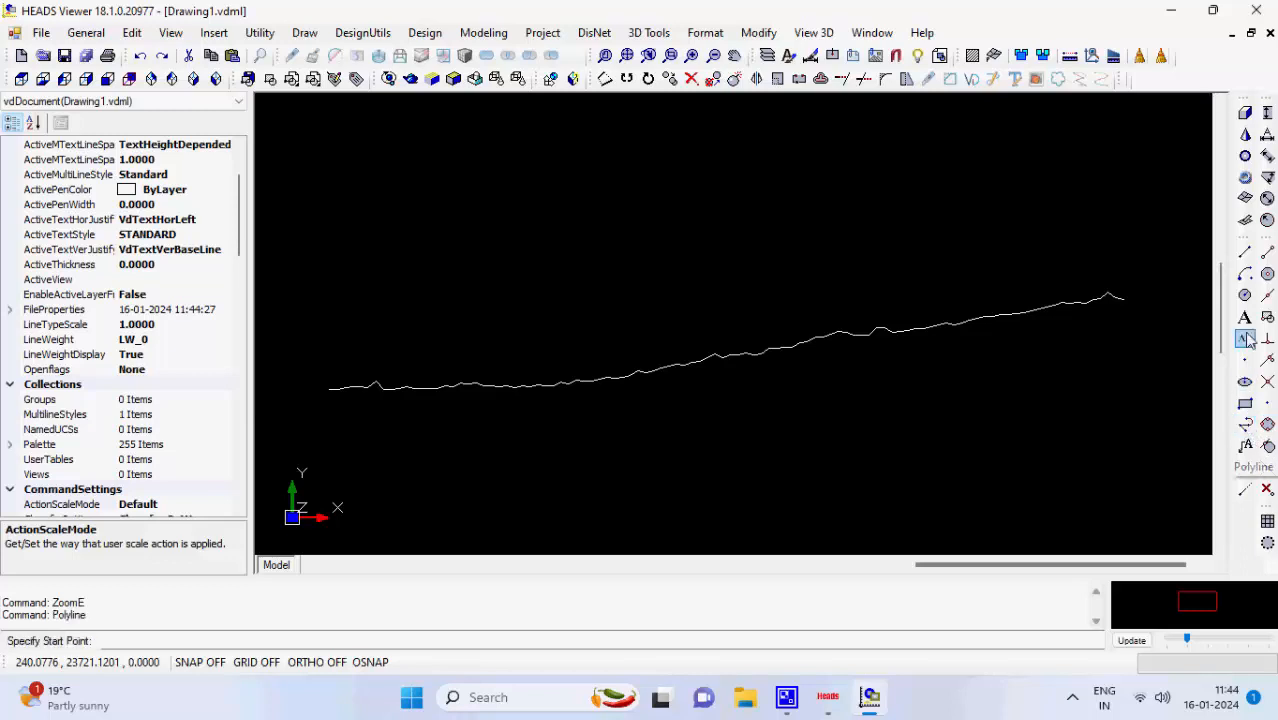
{"action": "left_click", "coordinate": [1267, 253]}
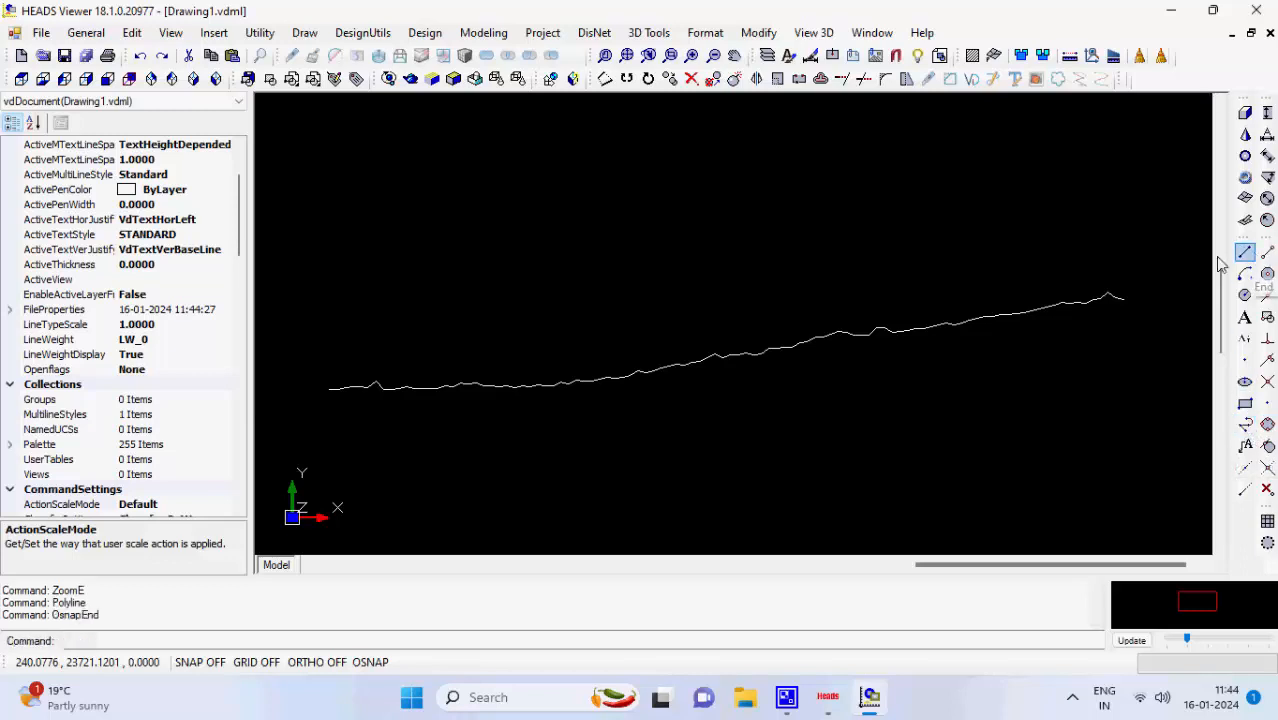
{"action": "left_click", "coordinate": [330, 390]}
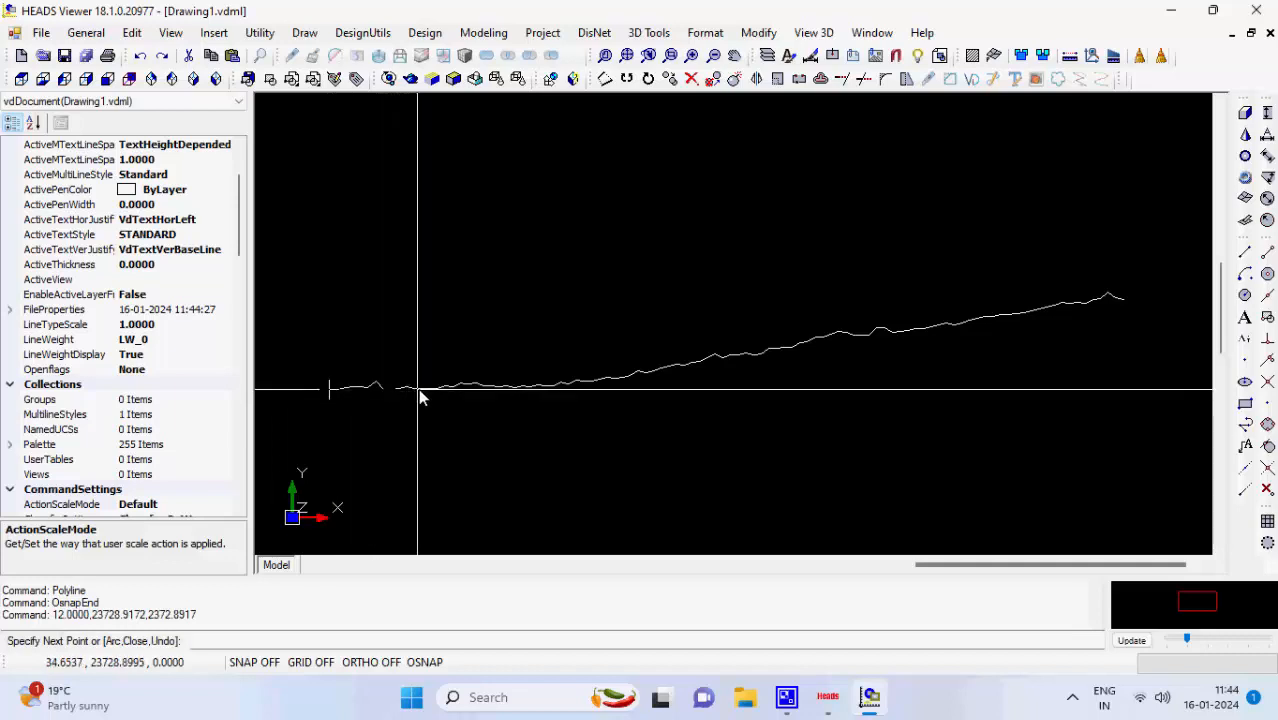
{"action": "scroll", "coordinate": [418, 389], "scroll_direction": "up", "scroll_amount": 1}
{"action": "middle_click_drag", "start_coordinate": [418, 389], "coordinate": [524, 397]}
{"action": "scroll", "coordinate": [596, 221], "scroll_direction": "down", "scroll_amount": 3}
{"action": "scroll", "coordinate": [599, 272], "scroll_direction": "up", "scroll_amount": 1}
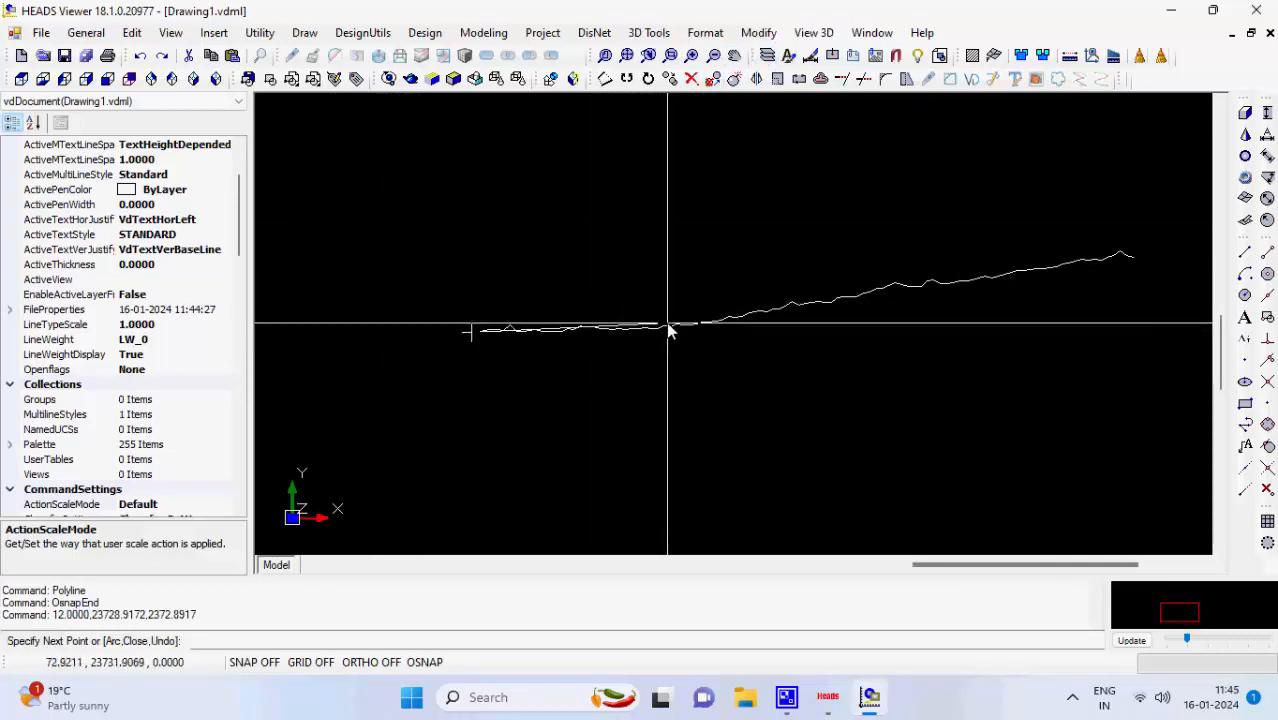
{"action": "left_click", "coordinate": [725, 321]}
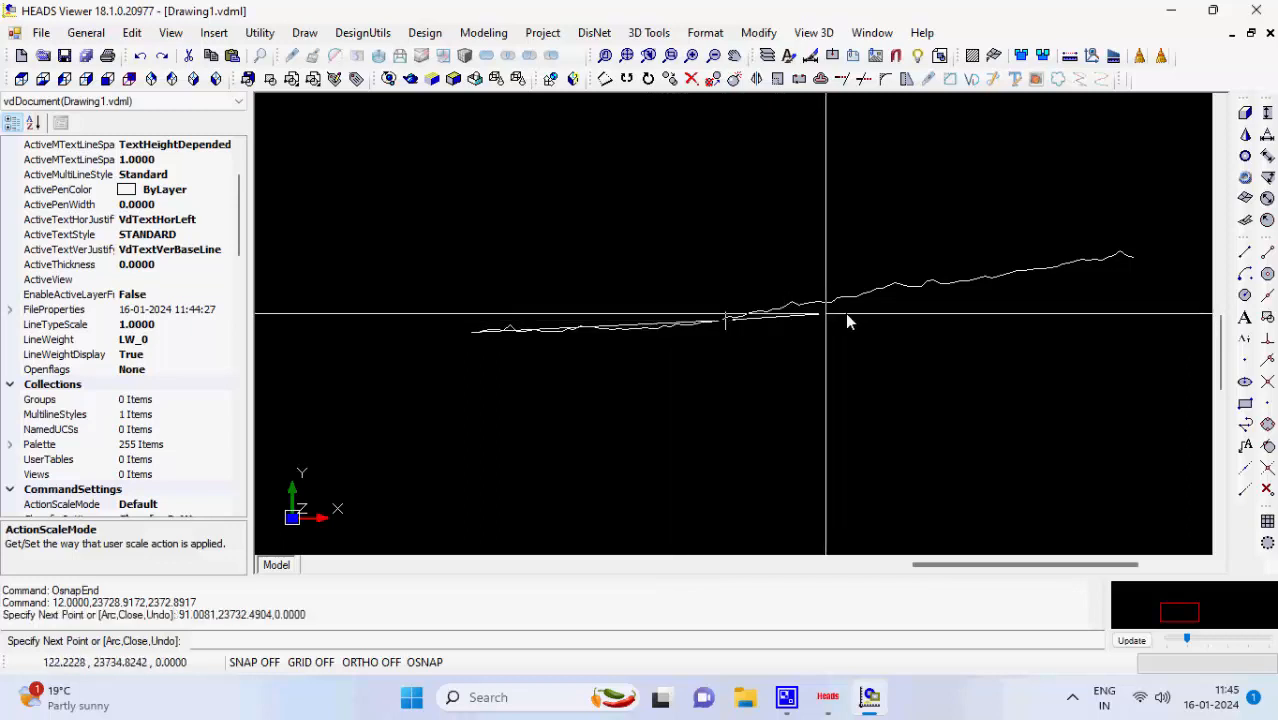
{"action": "left_click", "coordinate": [991, 278]}
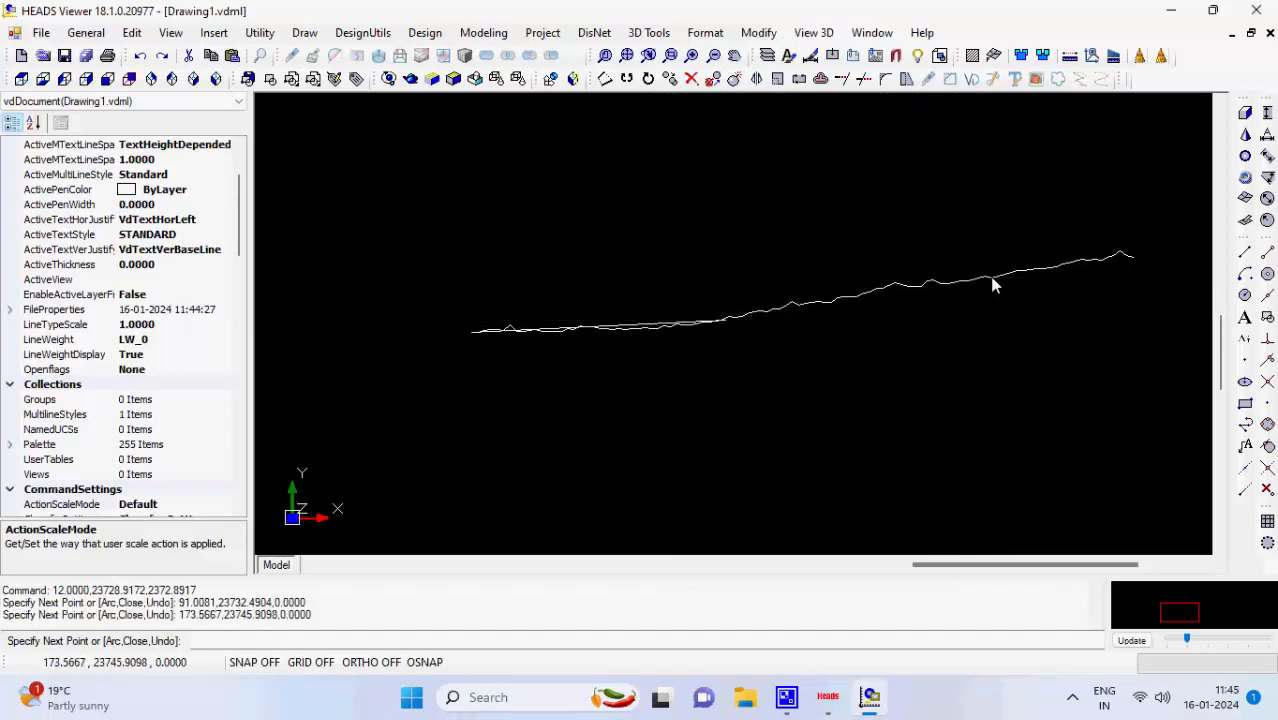
{"action": "left_click", "coordinate": [1268, 253]}
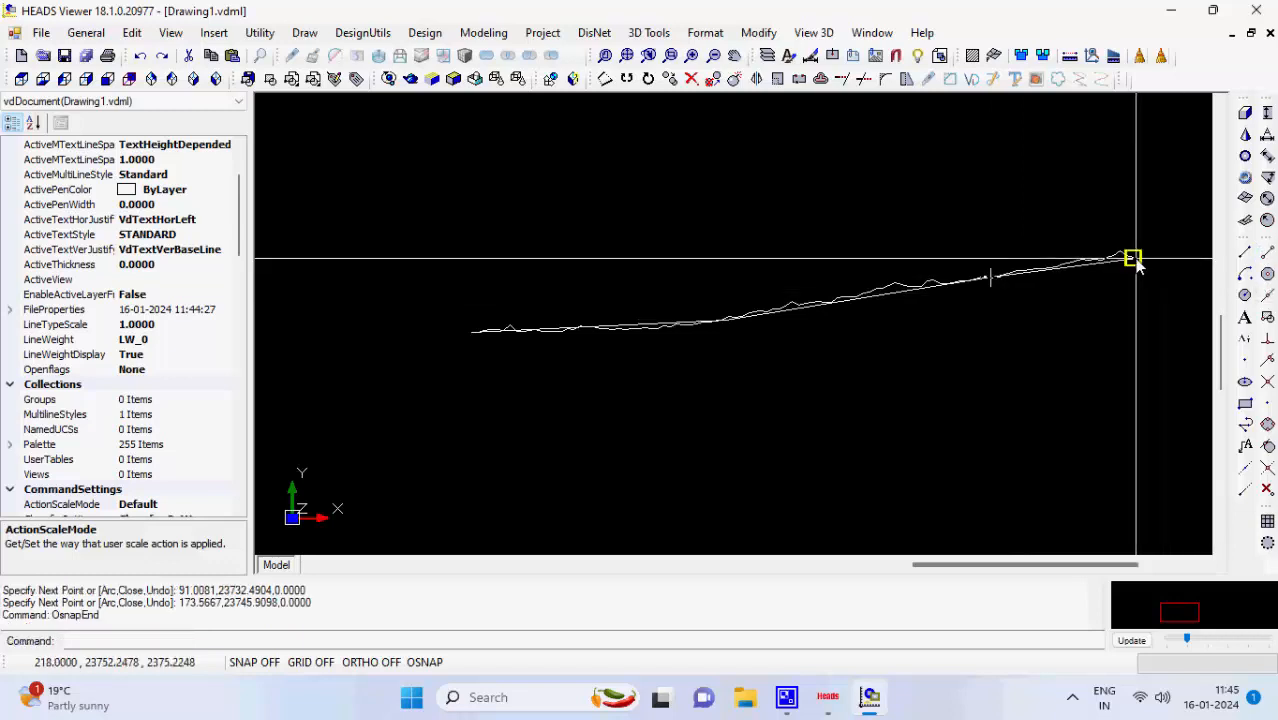
{"action": "left_click", "coordinate": [1133, 259]}
{"action": "key", "text": "Escape"}
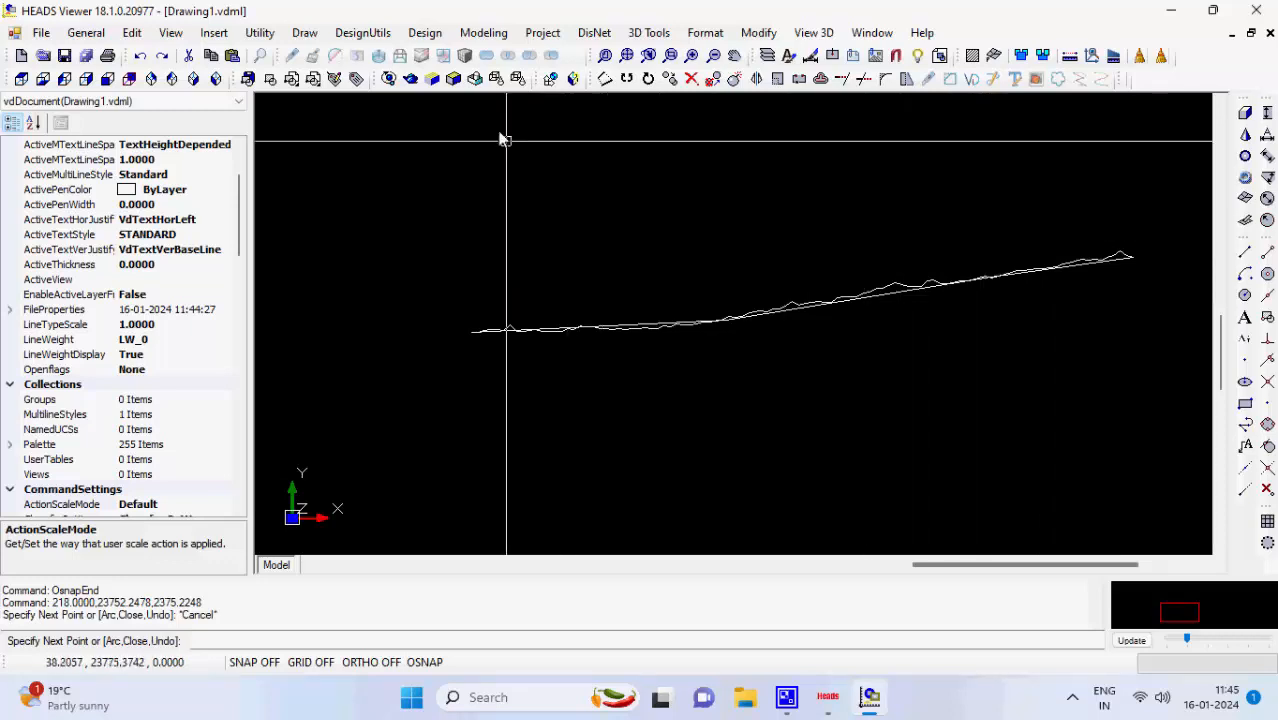
- Create a new VIP design from the drawn polyline and save it for string M001 of model DESIGN with 40 m vertical curves
{"action": "left_click", "coordinate": [430, 37]}
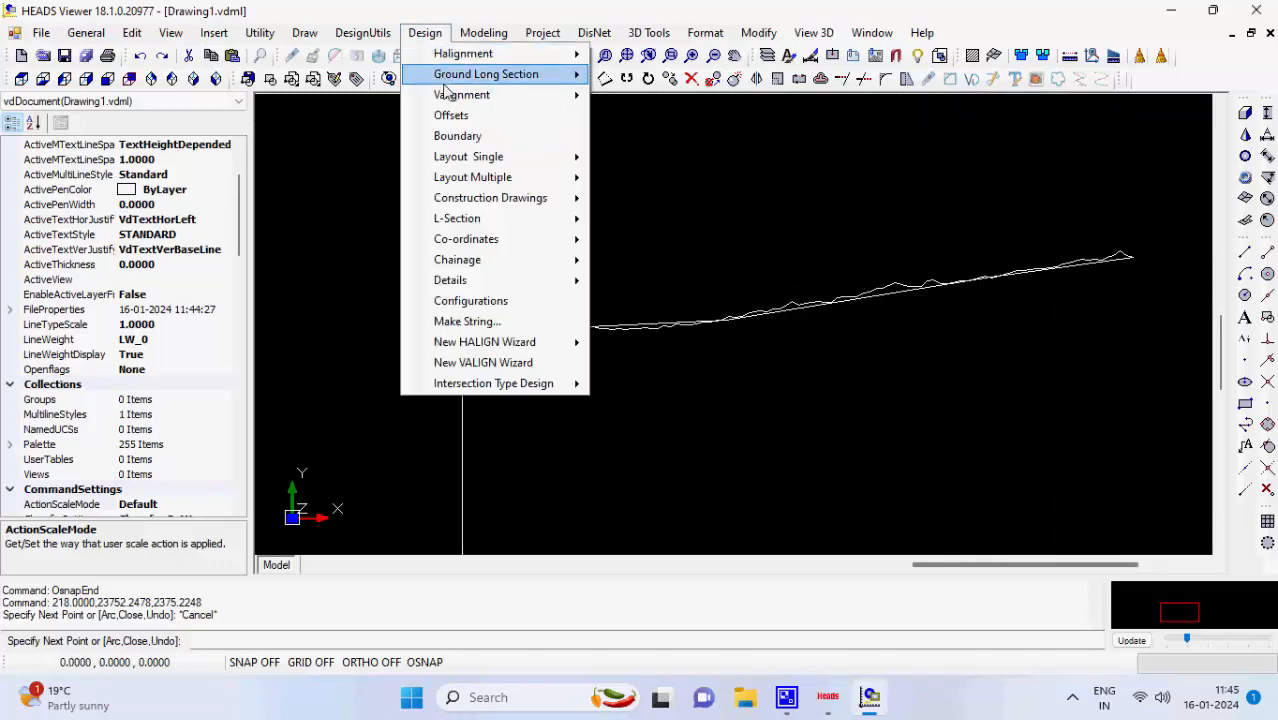
{"action": "mouse_move", "coordinate": [545, 94]}
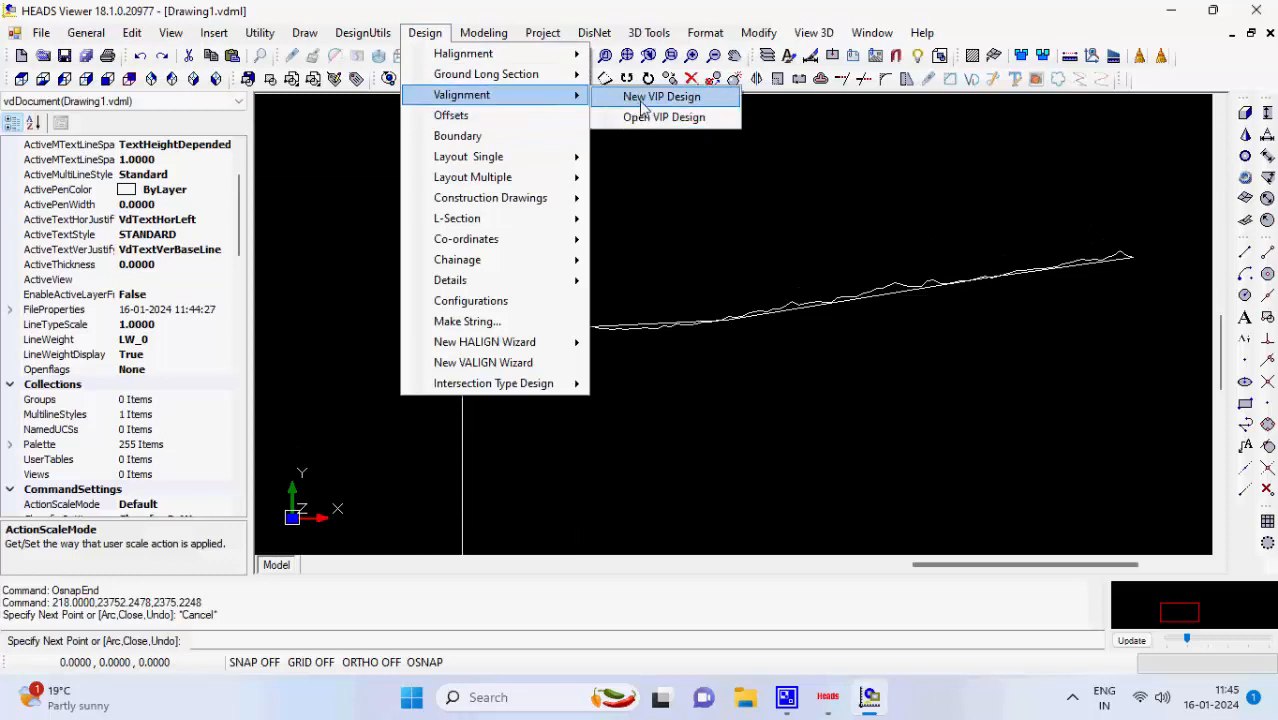
{"action": "left_click", "coordinate": [712, 96]}
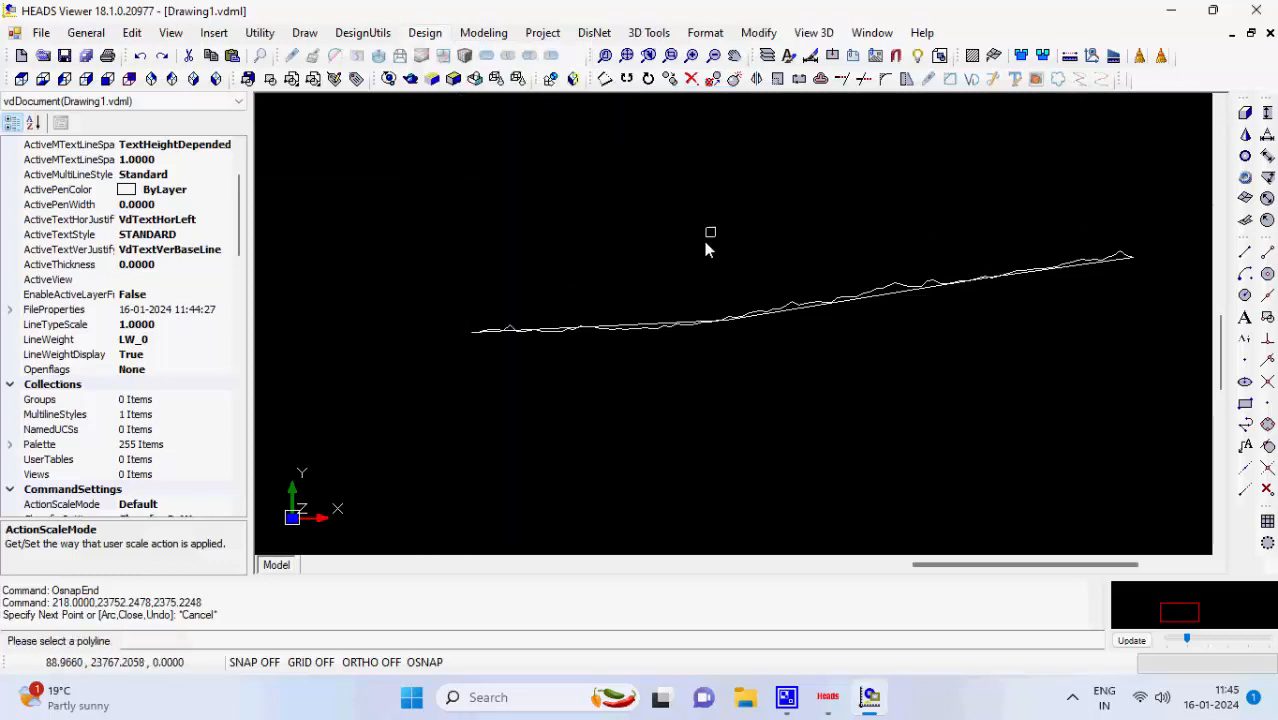
{"action": "left_click", "coordinate": [647, 325]}
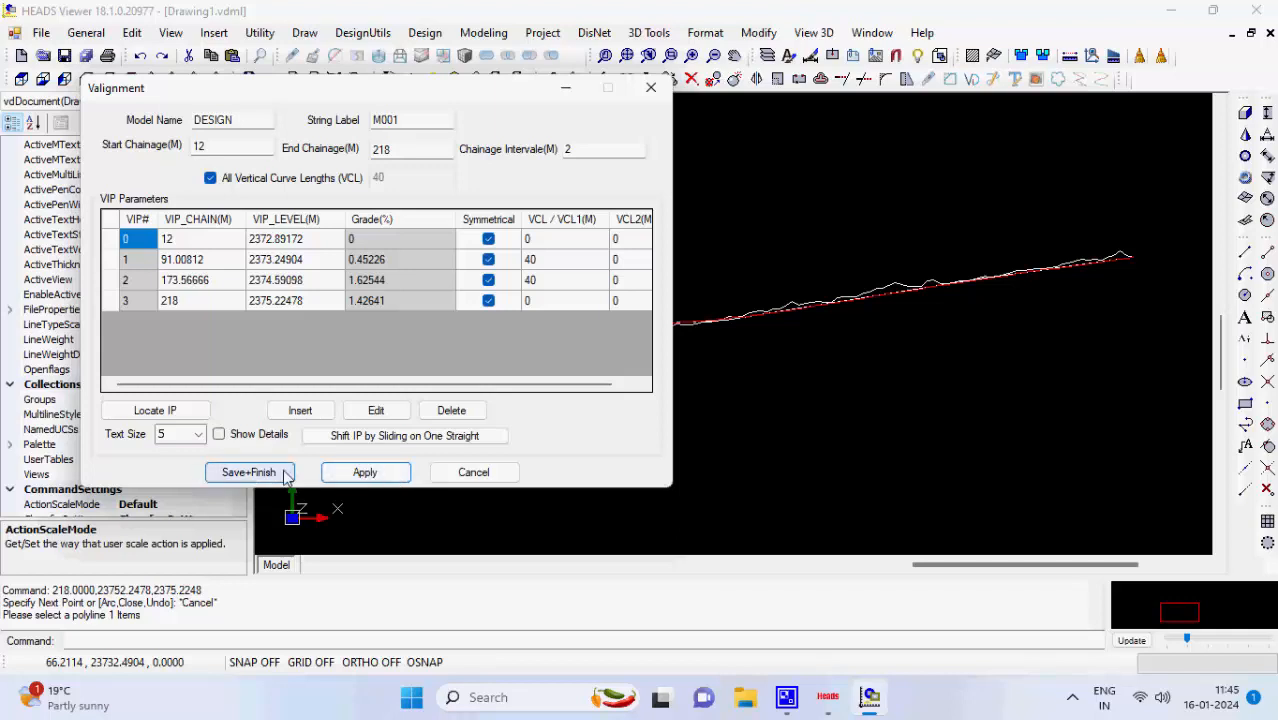
{"action": "left_click", "coordinate": [250, 473]}
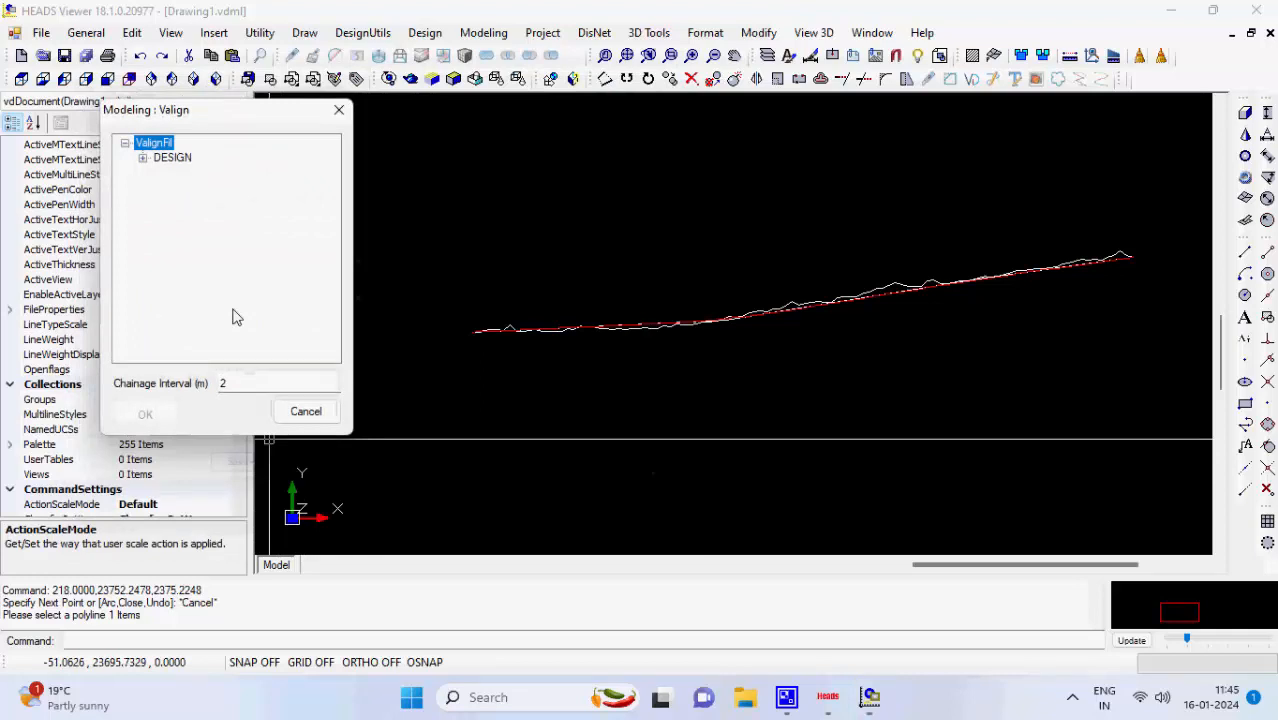
- Process the vertical alignment of string M001 in the DESIGN model at chainage interval 2 m and accept the design report
{"action": "left_click", "coordinate": [142, 158]}
{"action": "left_click", "coordinate": [184, 173]}
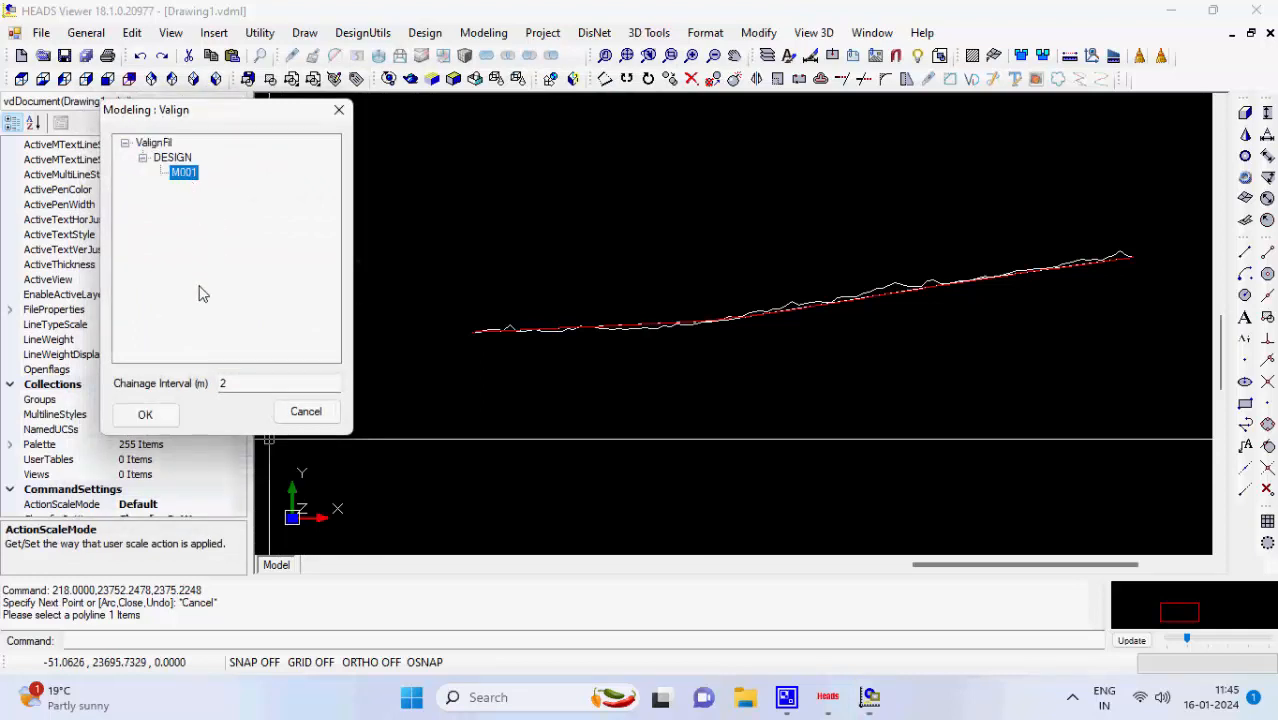
{"action": "left_click", "coordinate": [172, 420]}
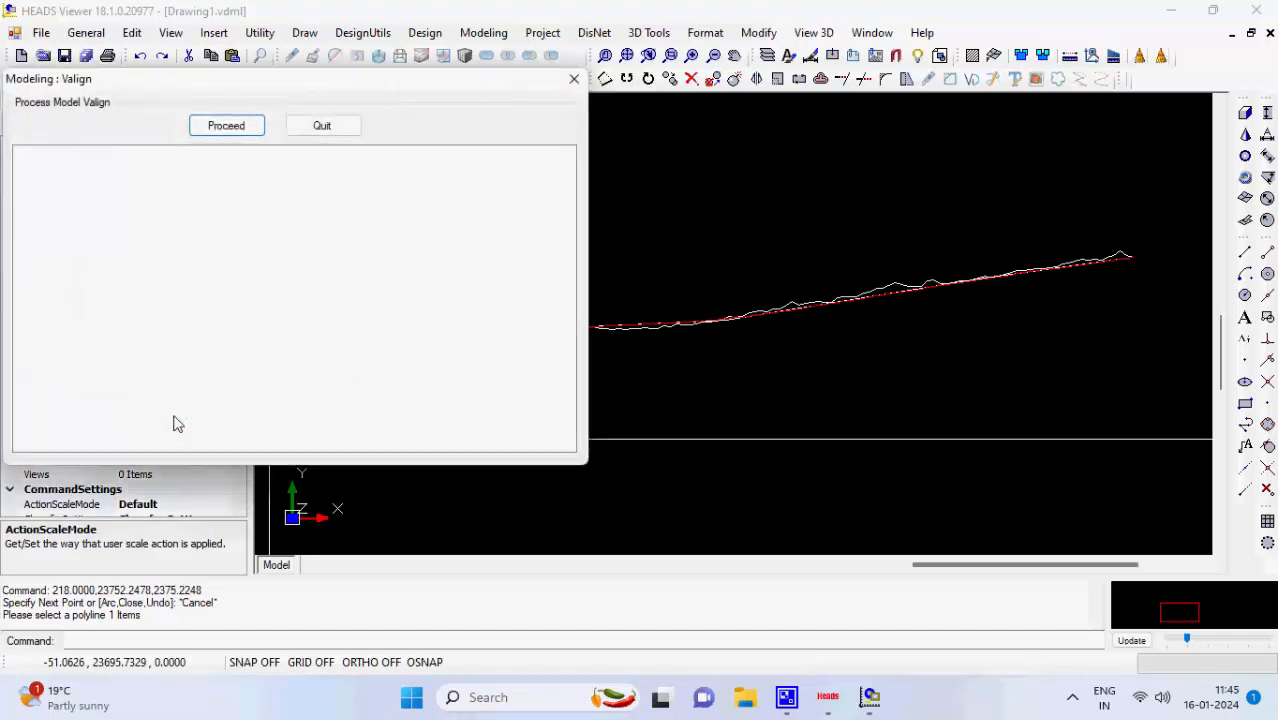
{"action": "left_click", "coordinate": [255, 133]}
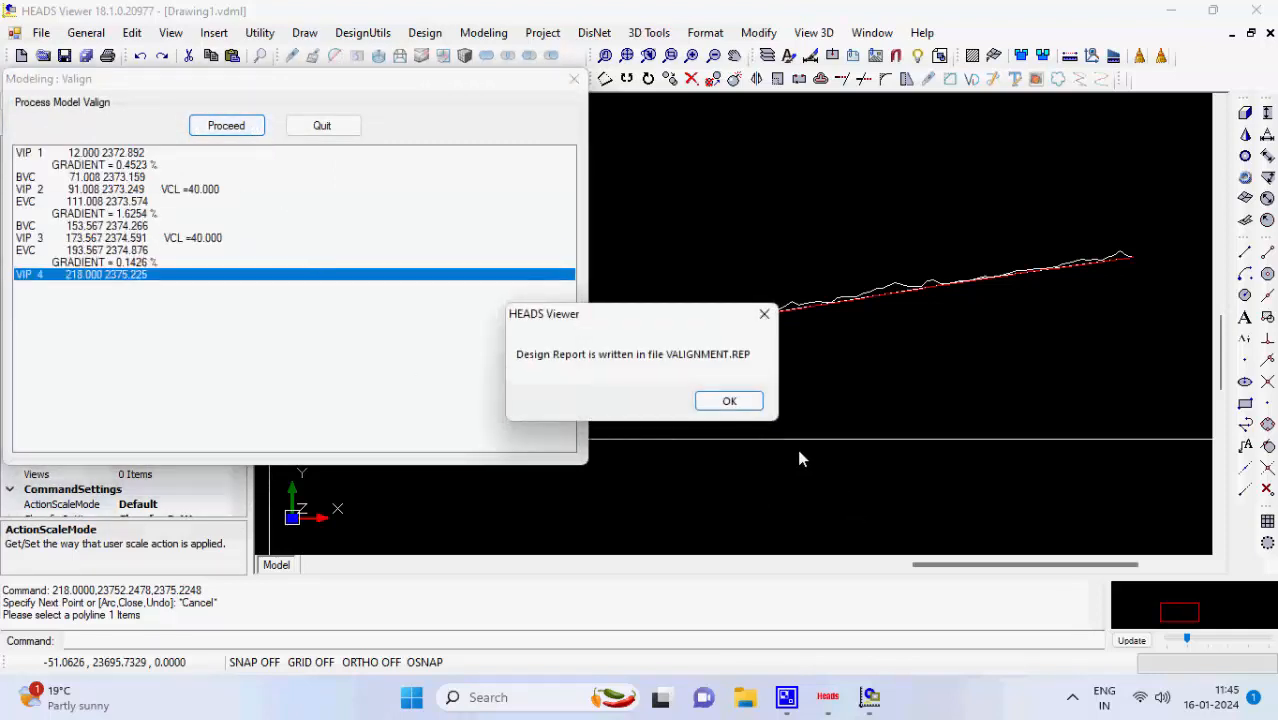
{"action": "left_click", "coordinate": [740, 403]}
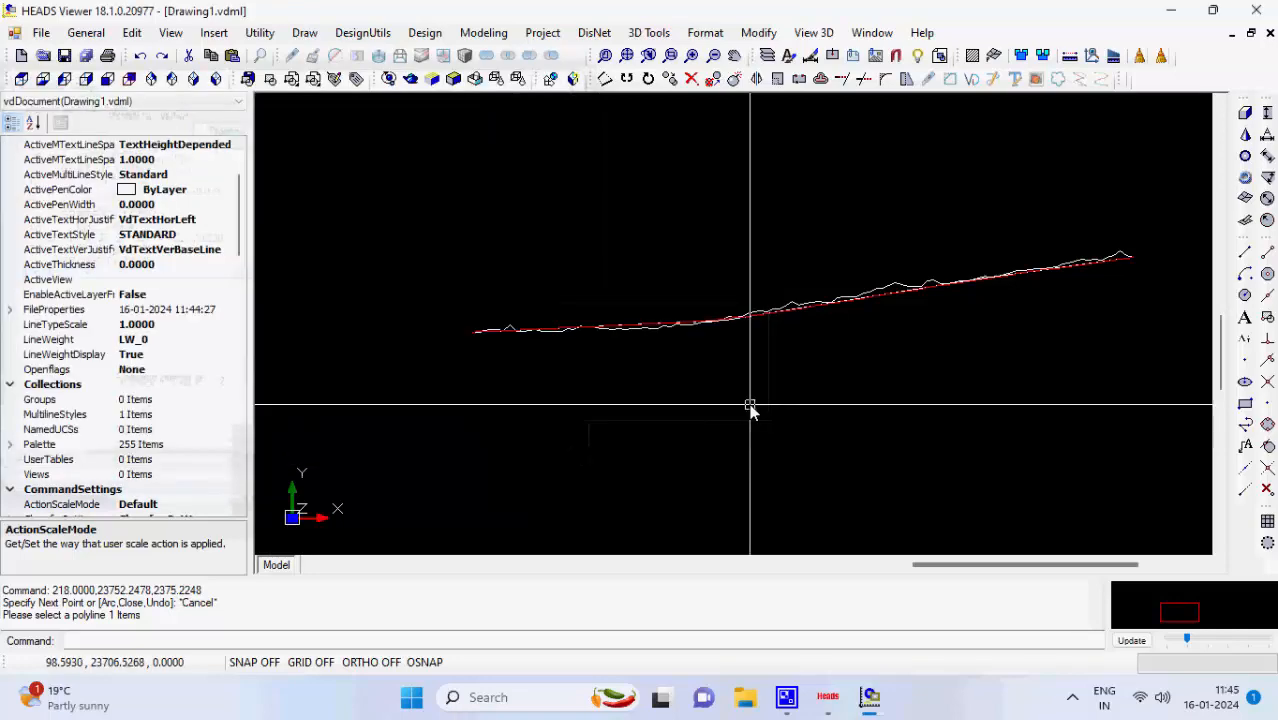
- Return to HEADS Pro and display the selected vertical profile of string M001 at X scale 1 and Y scale 10
{"action": "left_click", "coordinate": [1258, 11]}
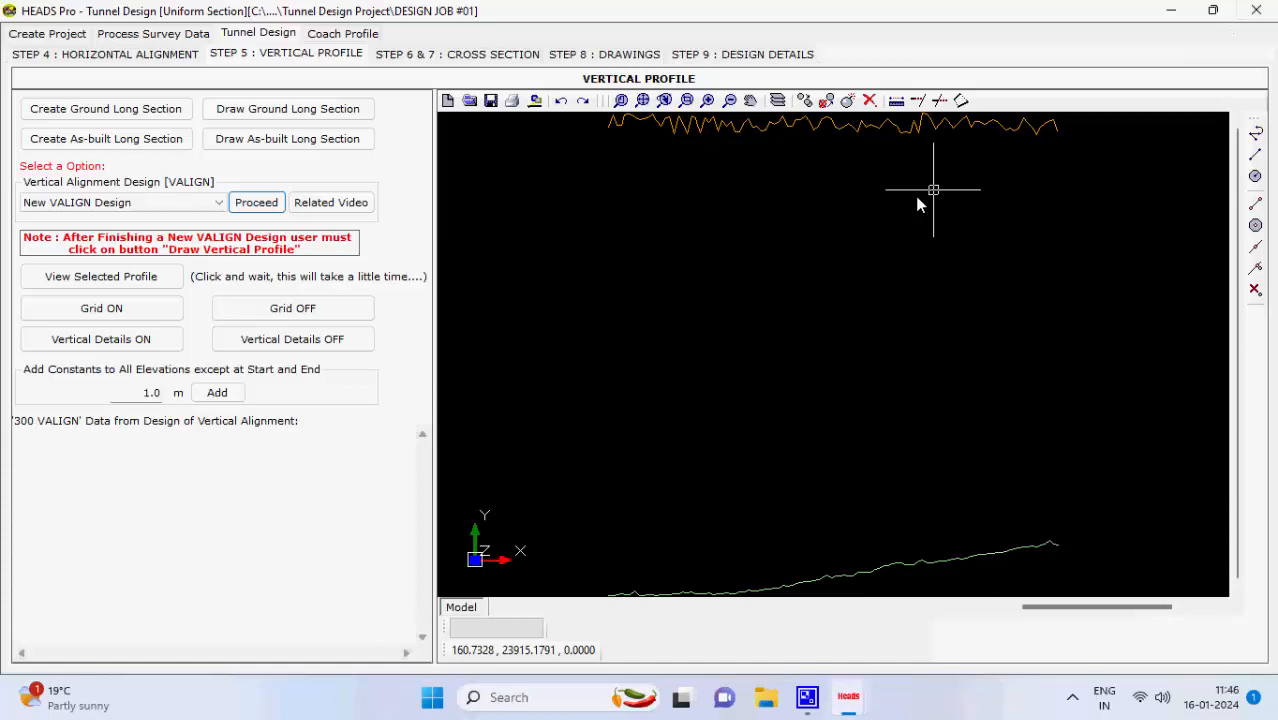
{"action": "left_click", "coordinate": [176, 282]}
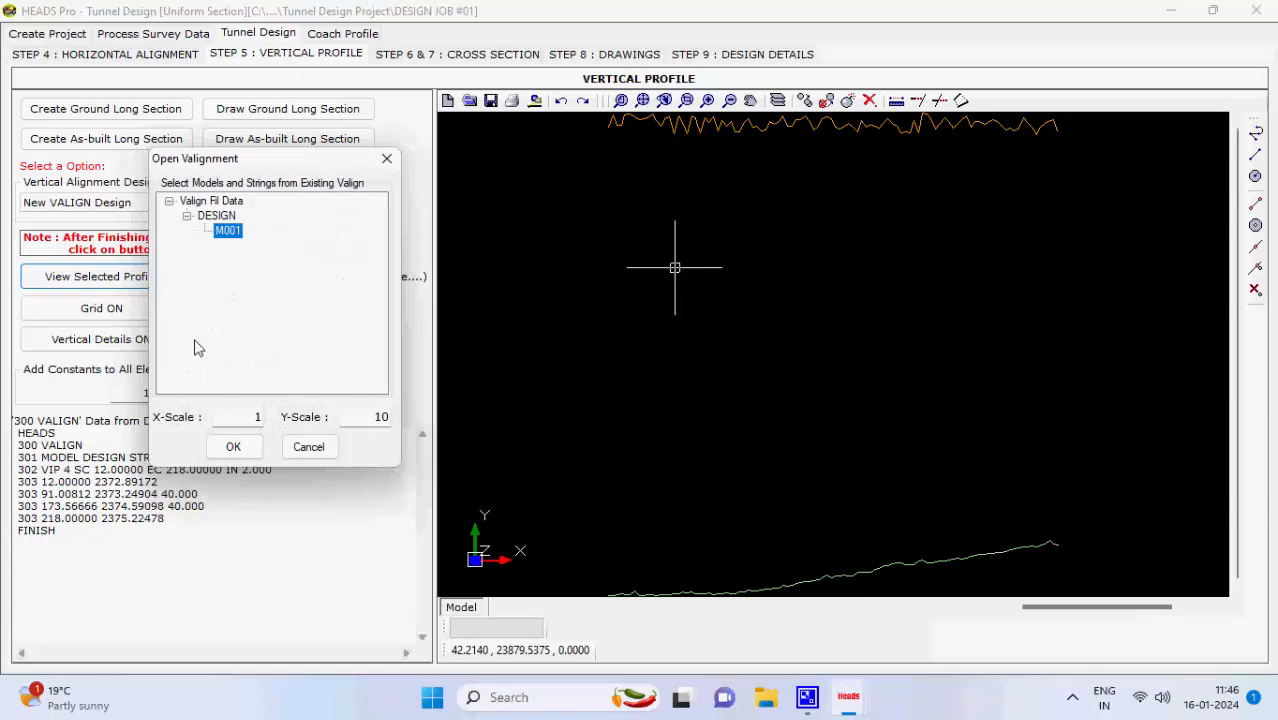
{"action": "left_click", "coordinate": [251, 450]}
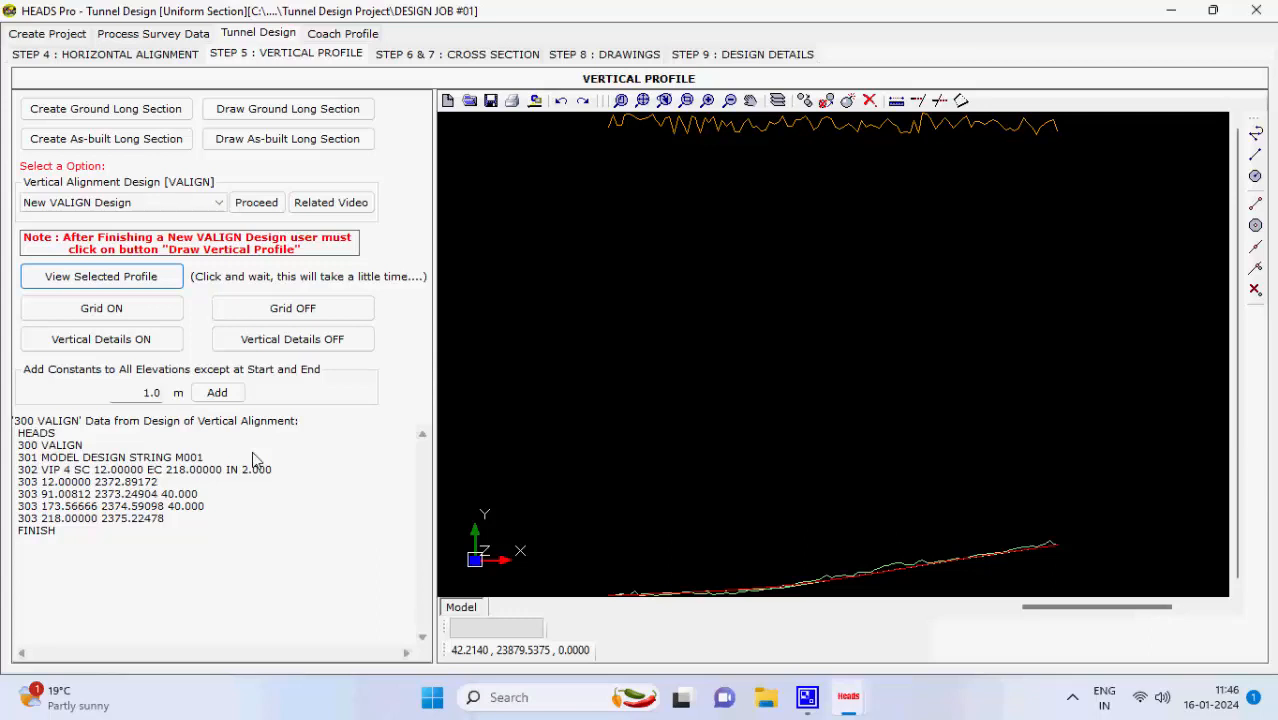
- Turn on the profile grid with chainage interval 20 and level interval 2, and show M001's vertical details at text size 1 mm
{"action": "left_click", "coordinate": [159, 318]}
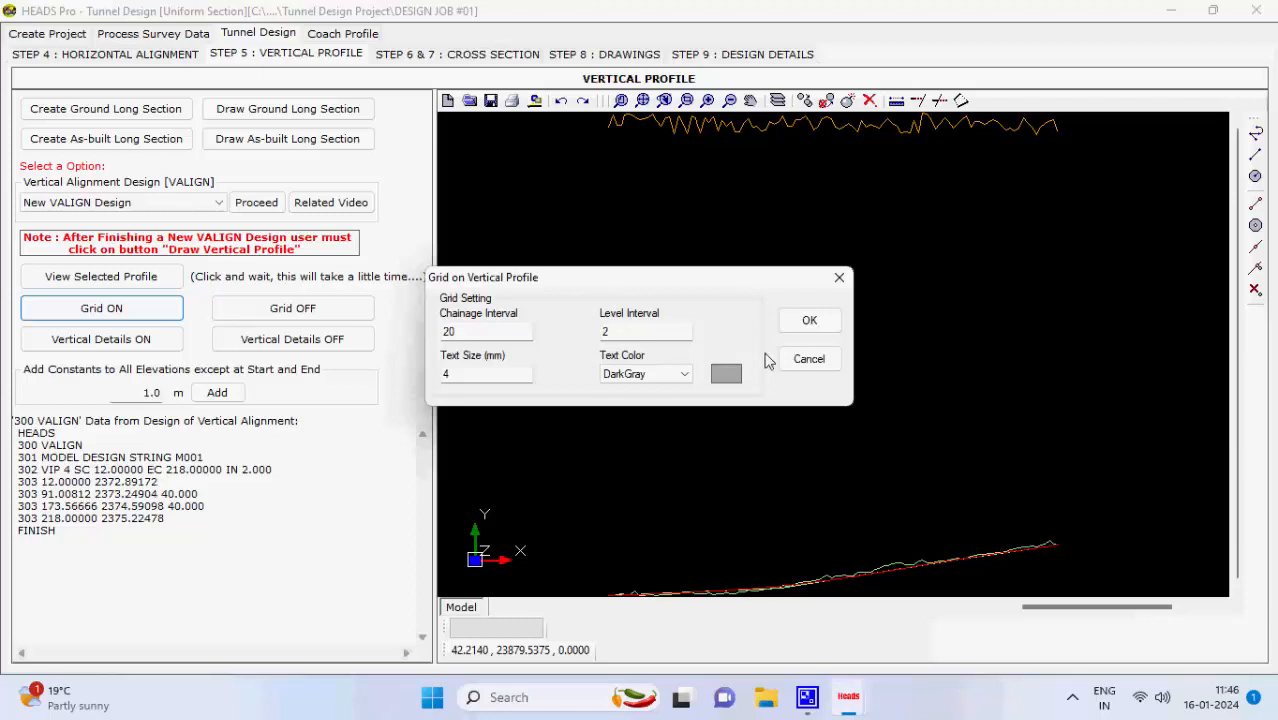
{"action": "left_click", "coordinate": [812, 323]}
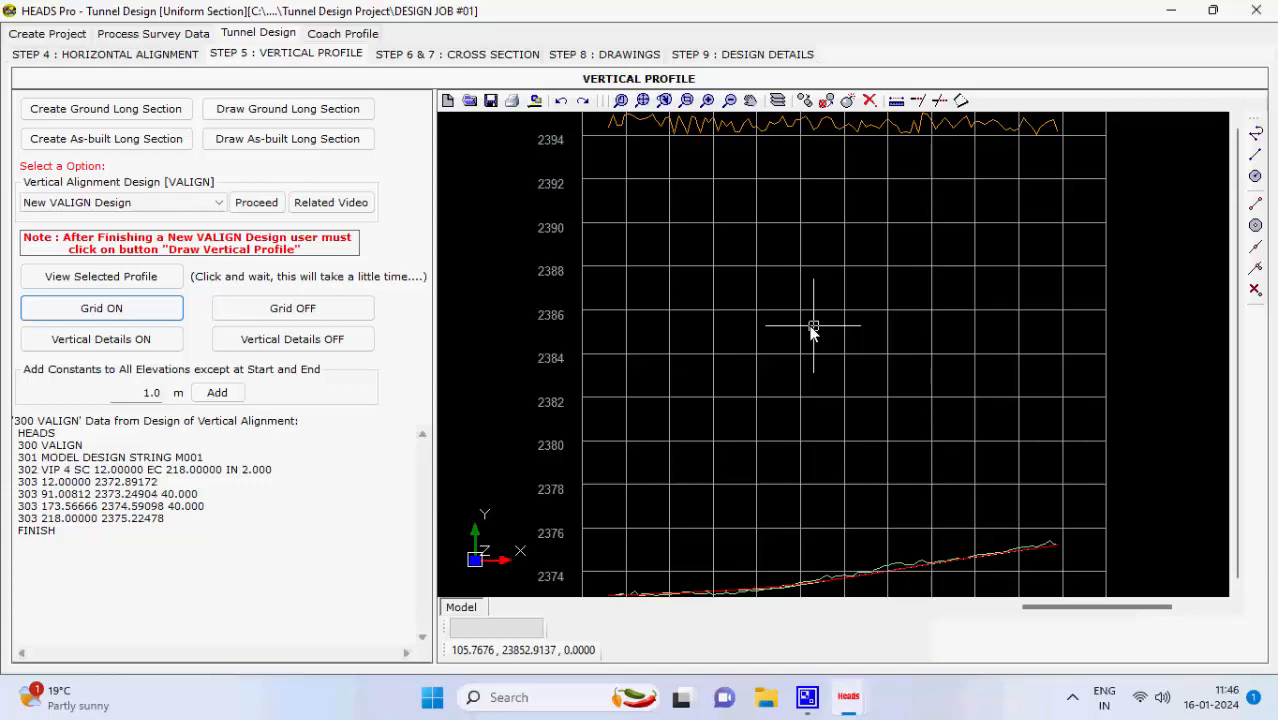
{"action": "left_click", "coordinate": [178, 344]}
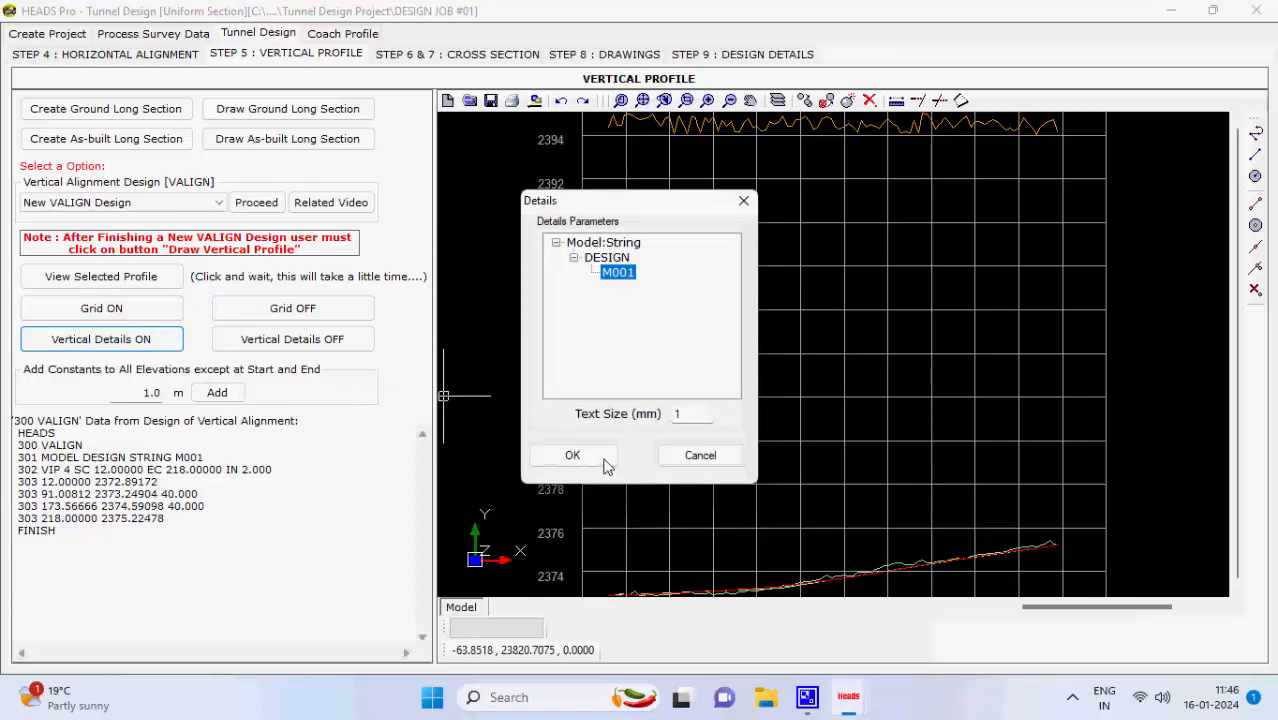
{"action": "left_click", "coordinate": [608, 461]}
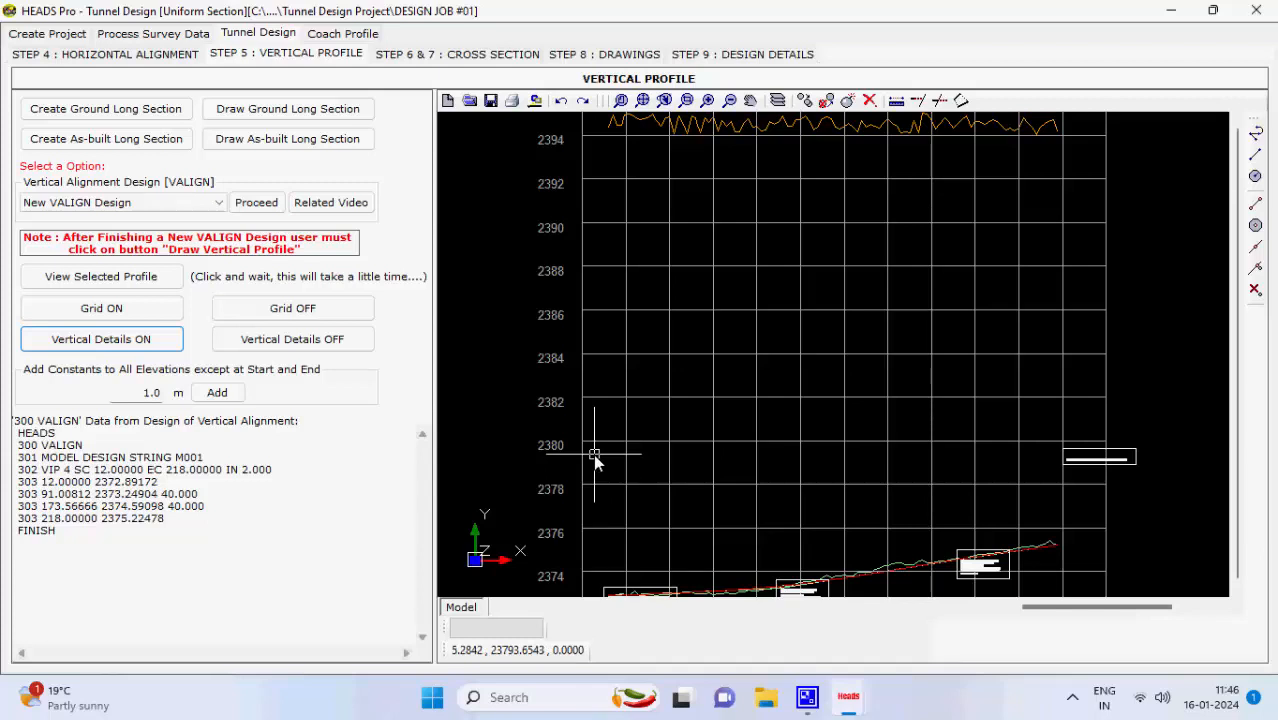
- Select typical cross section TCS01 for schedule 1, chainage 12 to 217 m, in Step 6 and save the schedule data
{"action": "left_click", "coordinate": [452, 57]}
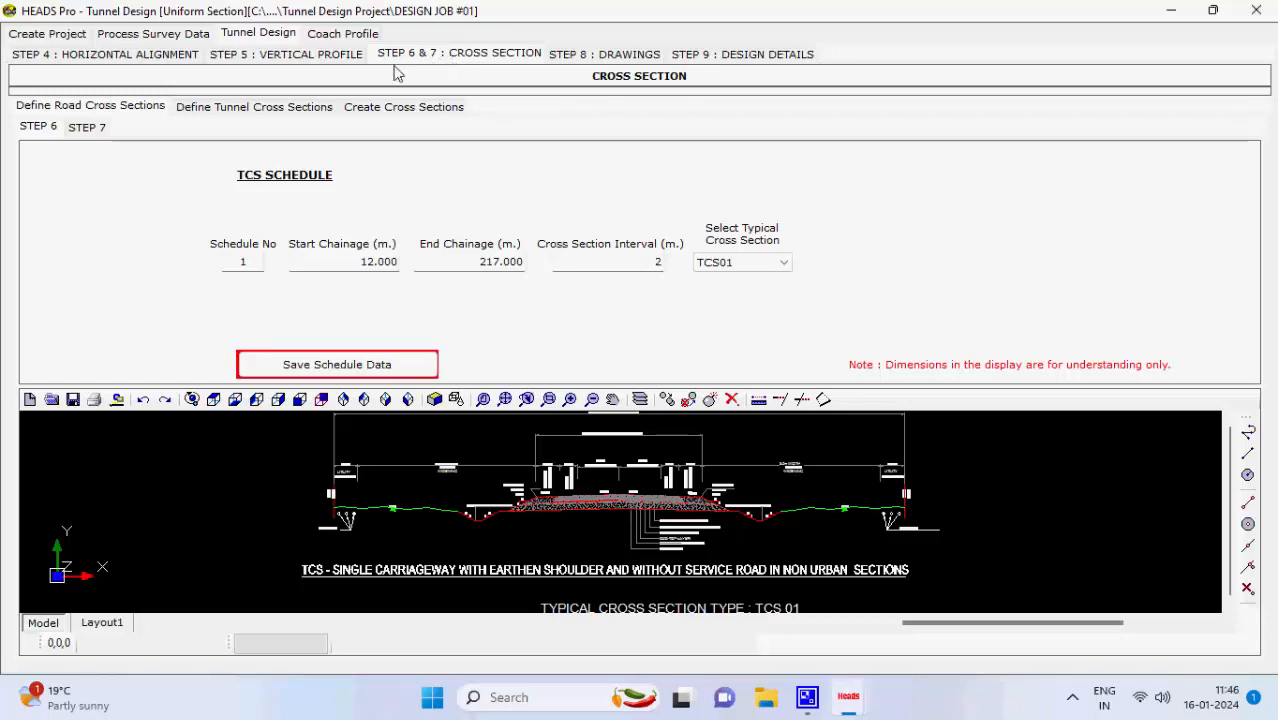
{"action": "left_click", "coordinate": [784, 264]}
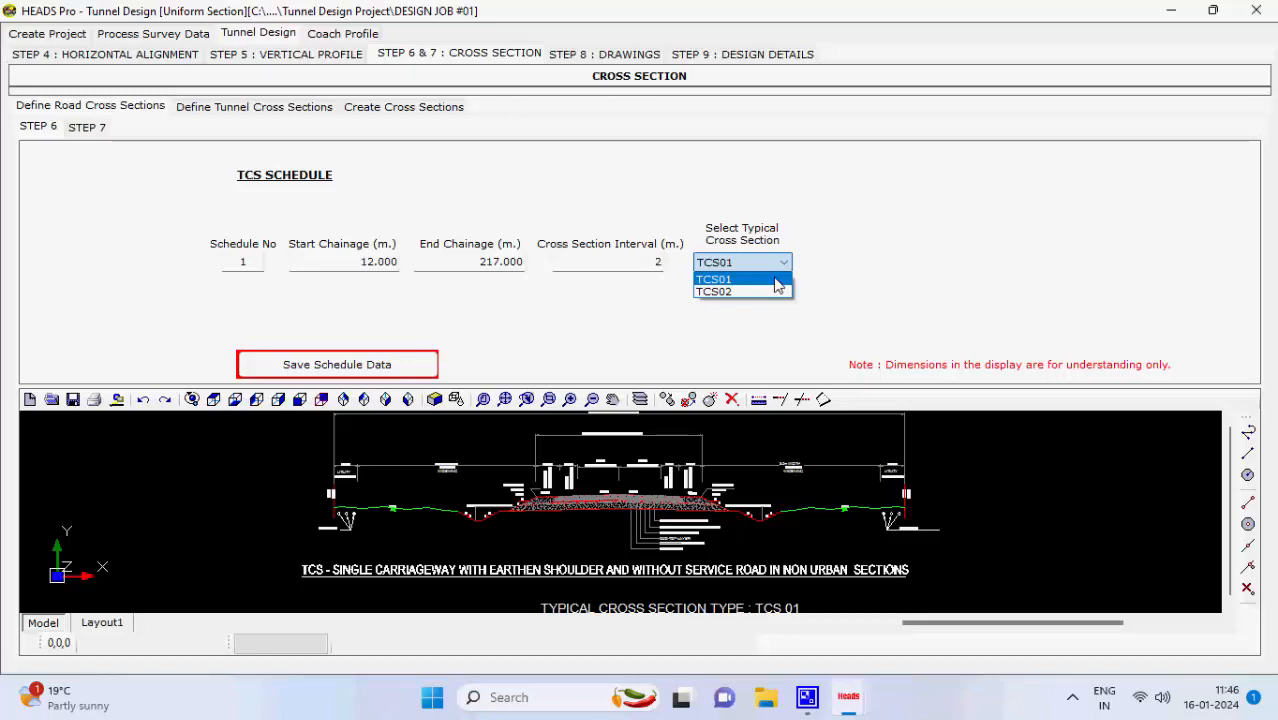
{"action": "left_click", "coordinate": [776, 283]}
{"action": "left_click", "coordinate": [427, 370]}
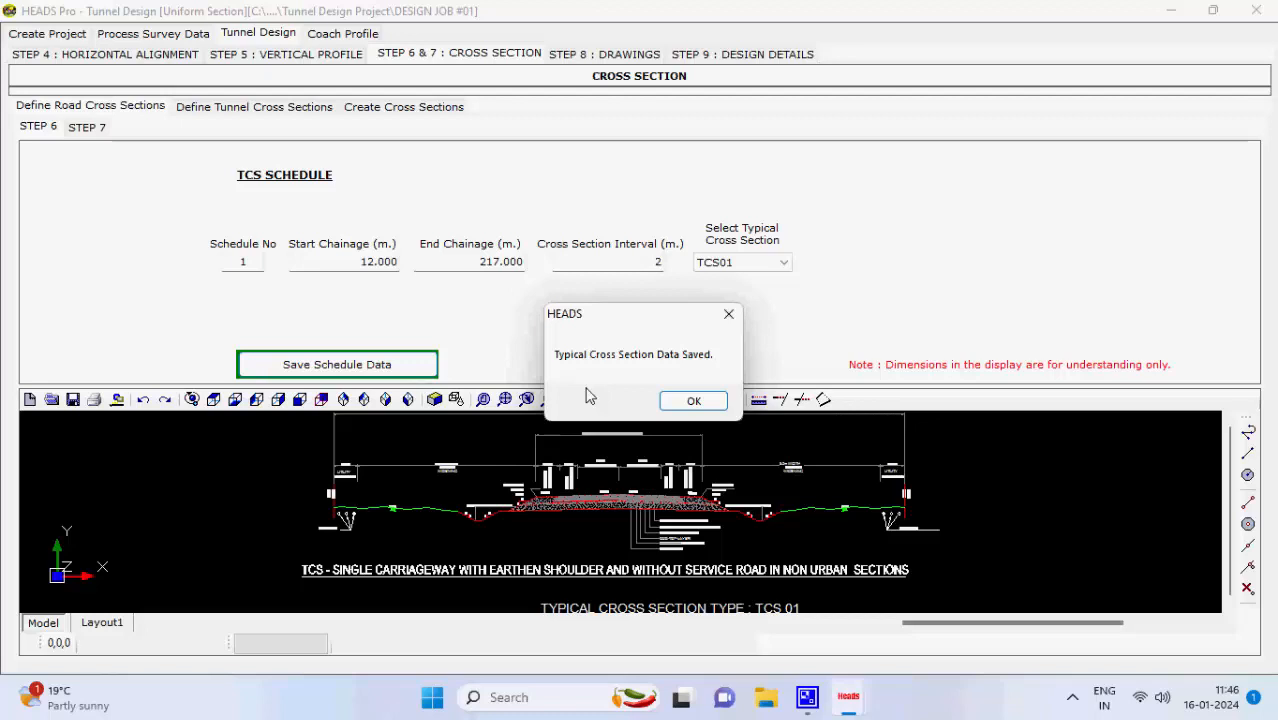
{"action": "left_click", "coordinate": [693, 400]}
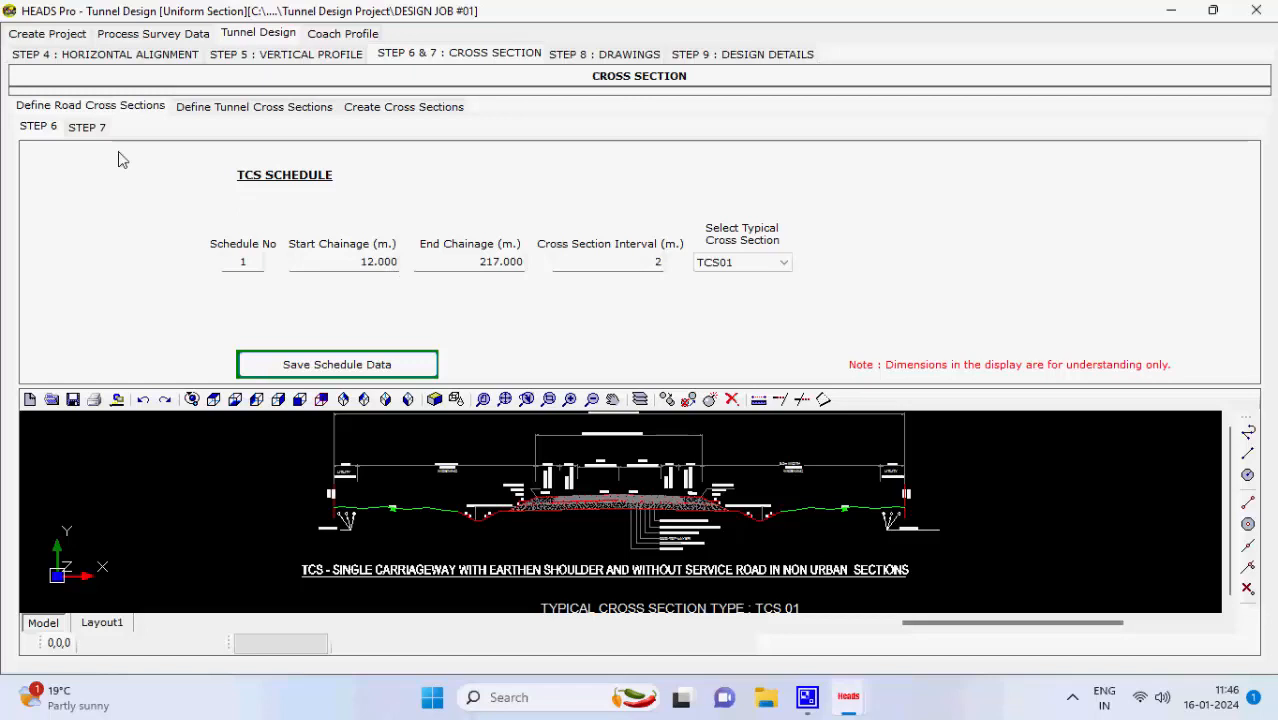
- Save the TCS01 road cross section data in Step 7 with the existing median values
{"action": "left_click", "coordinate": [88, 130]}
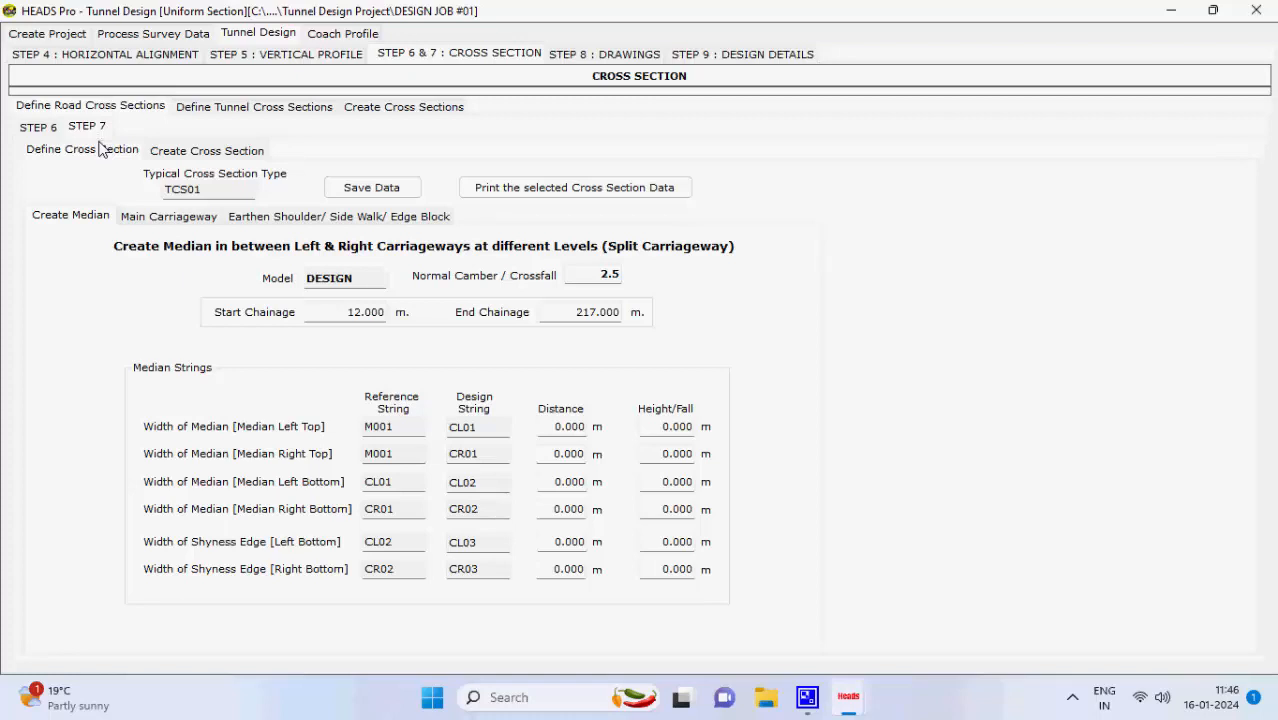
{"action": "left_click", "coordinate": [404, 197]}
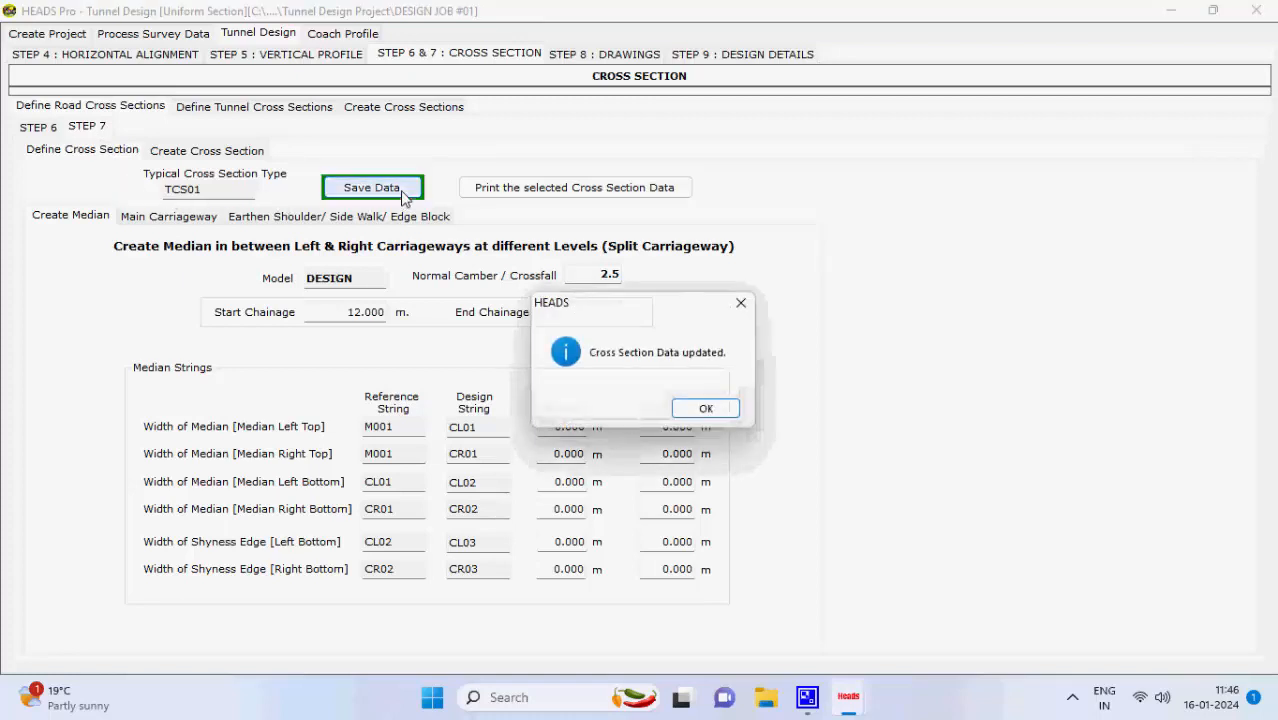
{"action": "left_click", "coordinate": [722, 412]}
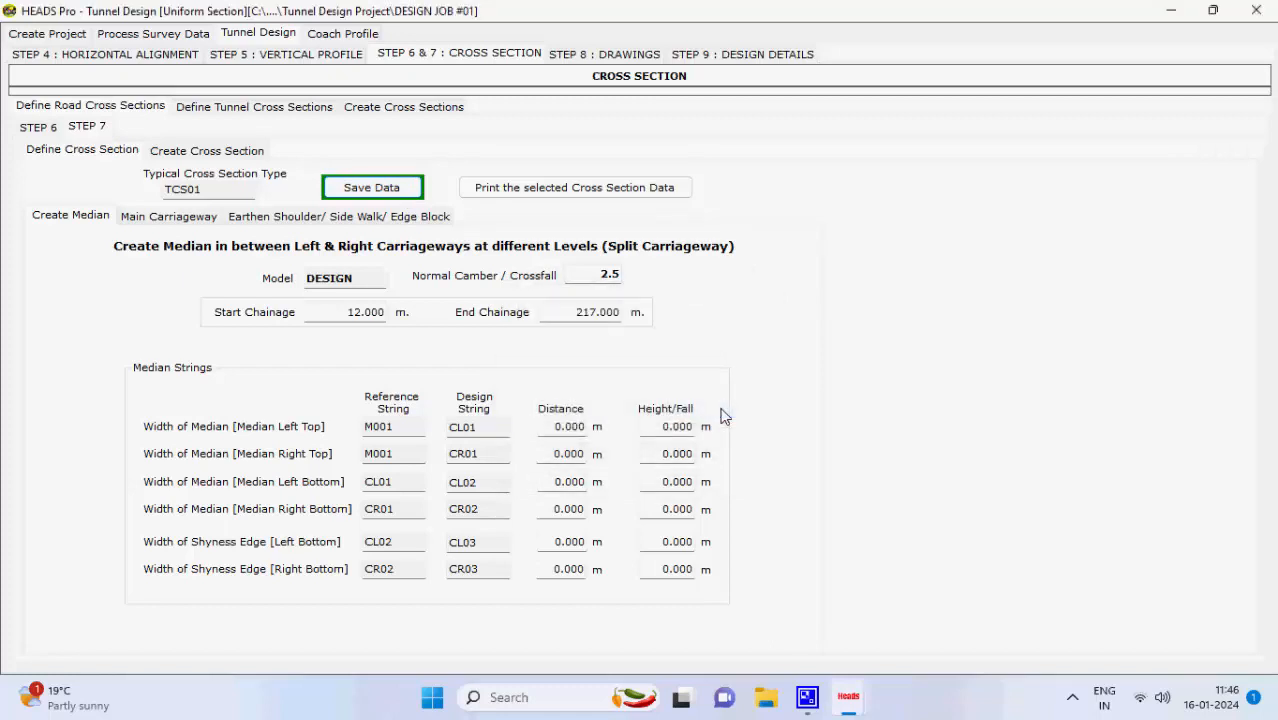
- Start processing the road cross section data for chainage 12 to 217 m at interval 2 m and run item 1, OFFSET
{"action": "left_click", "coordinate": [222, 150]}
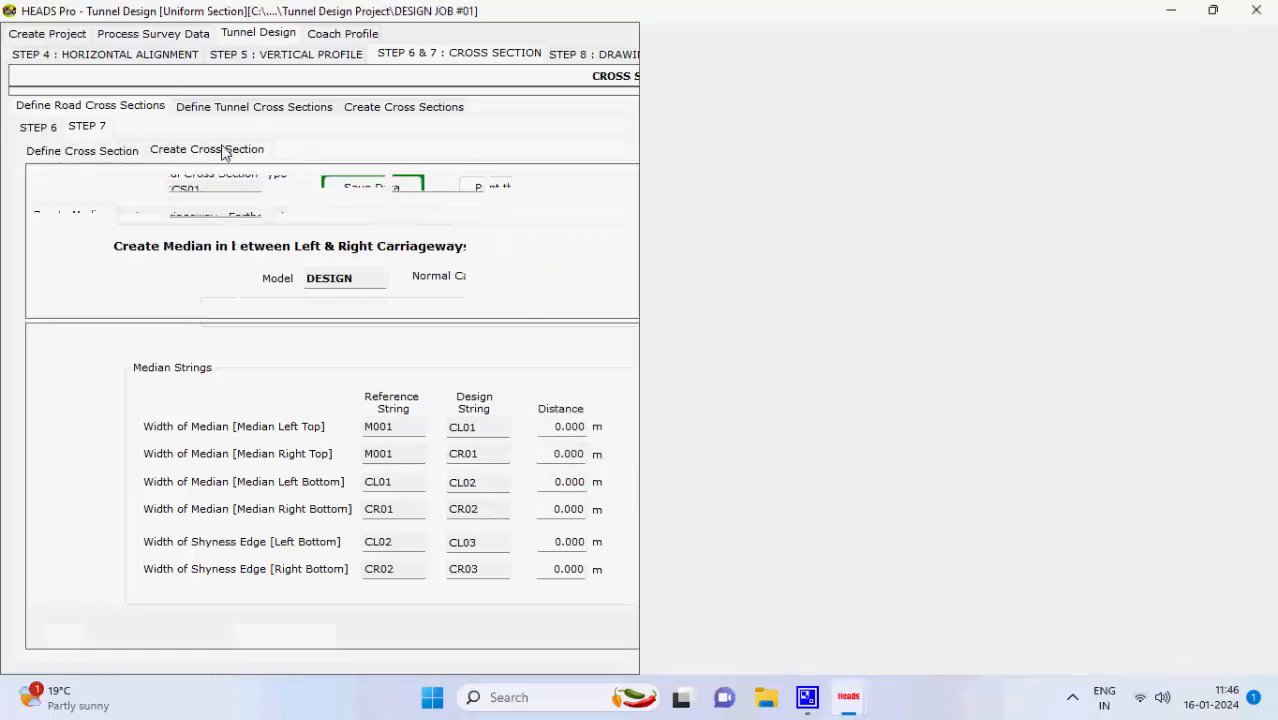
{"action": "left_click", "coordinate": [213, 250]}
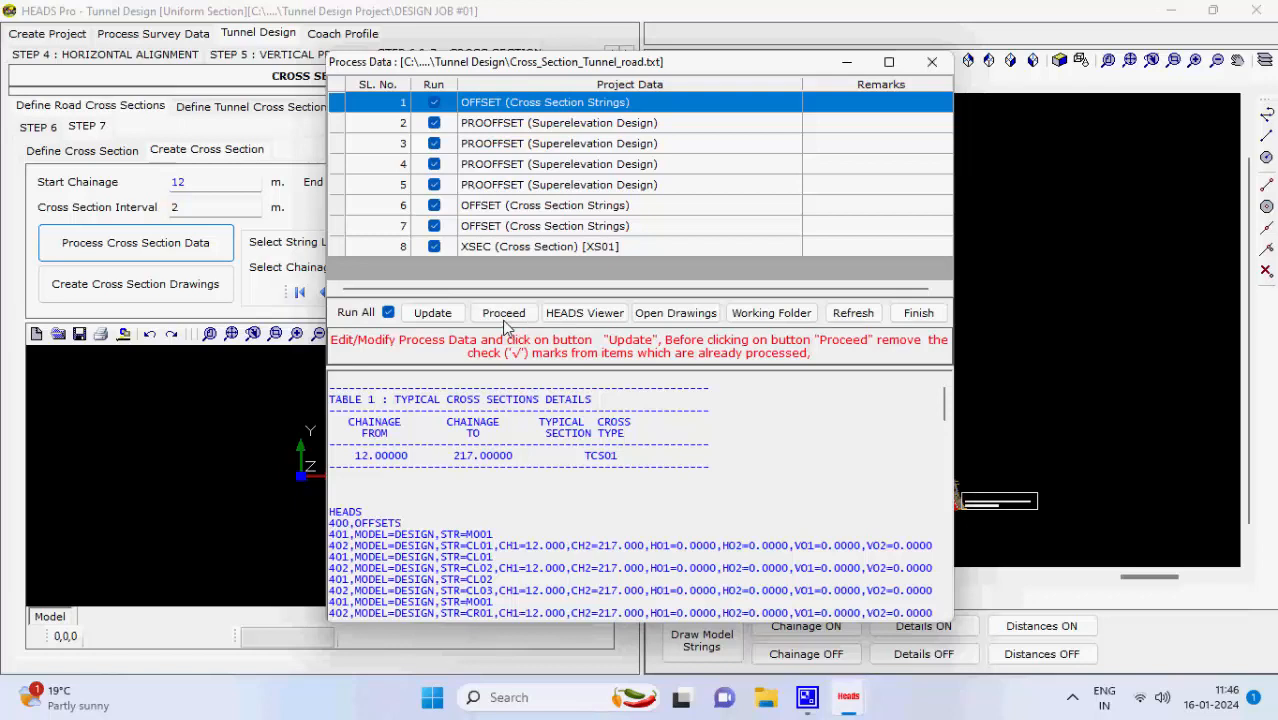
{"action": "left_click", "coordinate": [496, 314]}
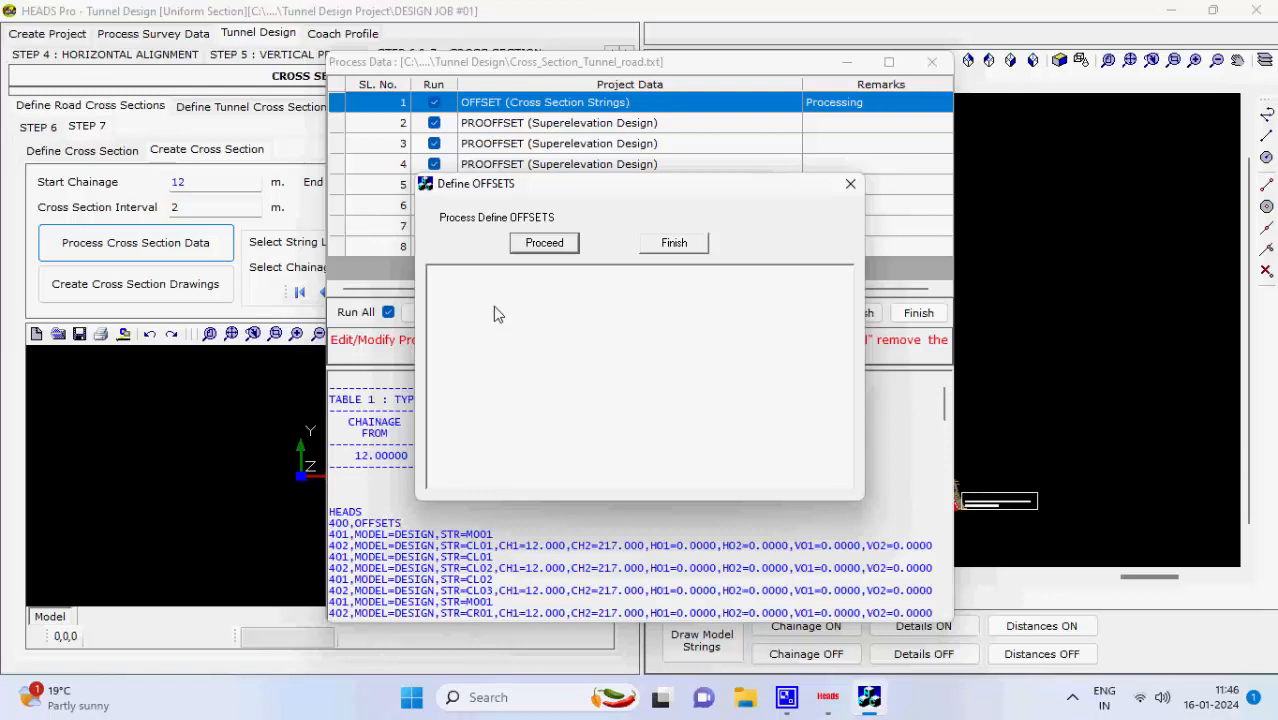
{"action": "left_click", "coordinate": [552, 245]}
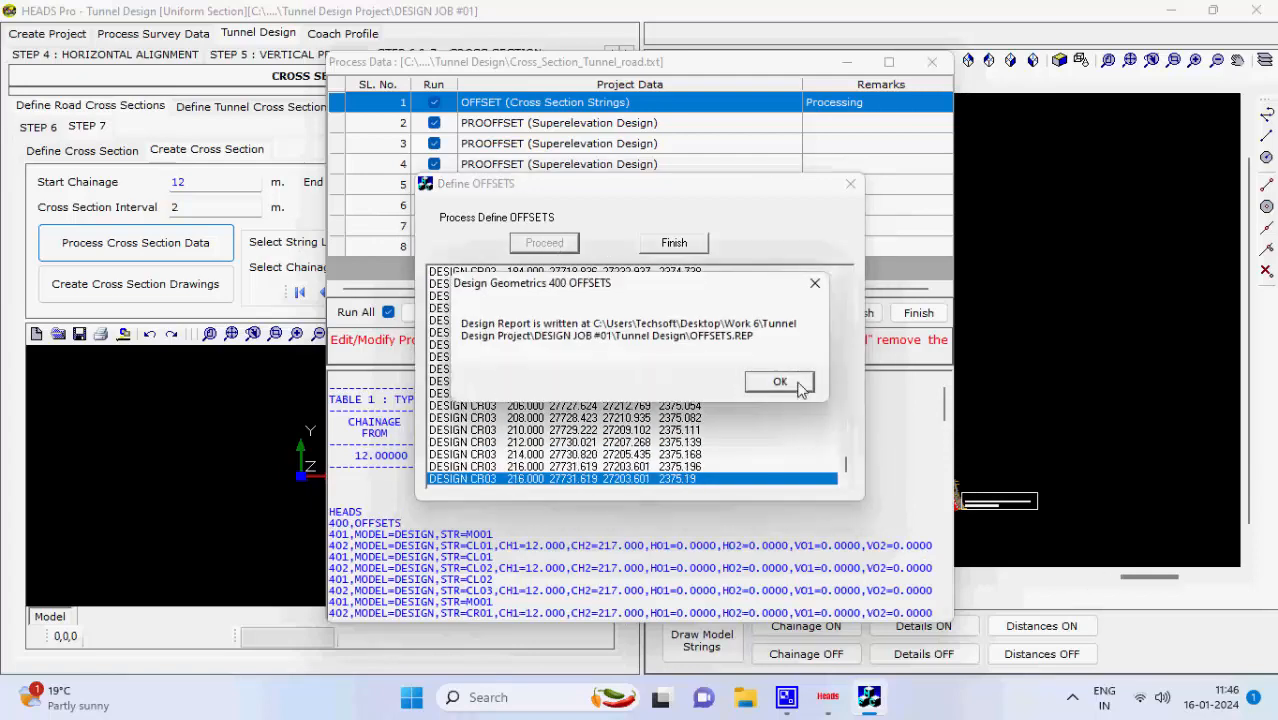
{"action": "left_click", "coordinate": [798, 386]}
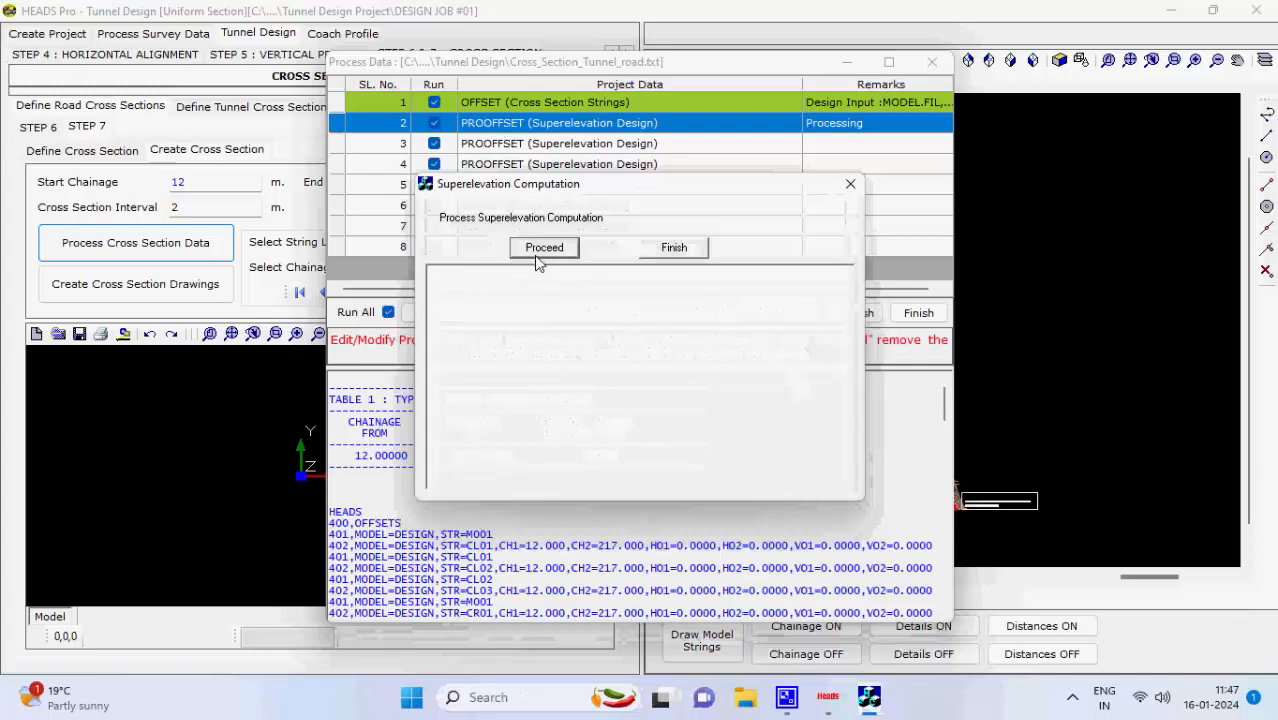
- Run the superelevation design items 2 and 3 for strings CL04 and CR04
{"action": "left_click", "coordinate": [540, 250]}
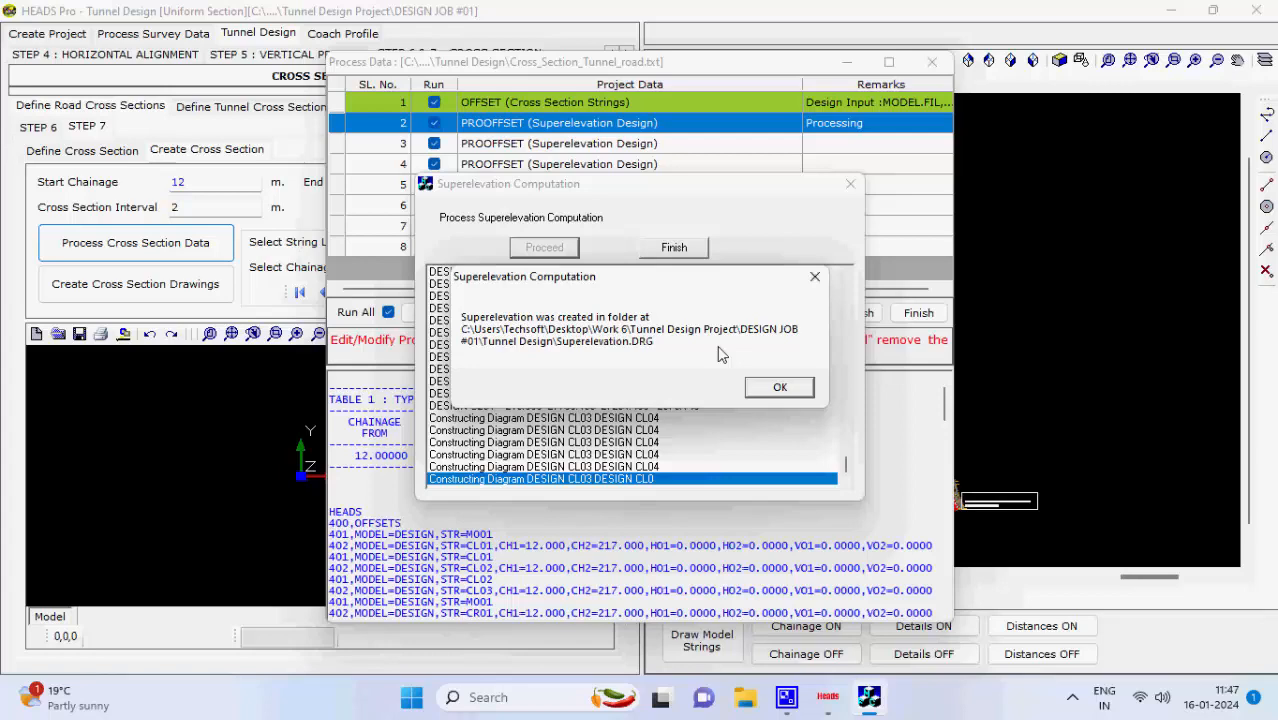
{"action": "left_click", "coordinate": [788, 388]}
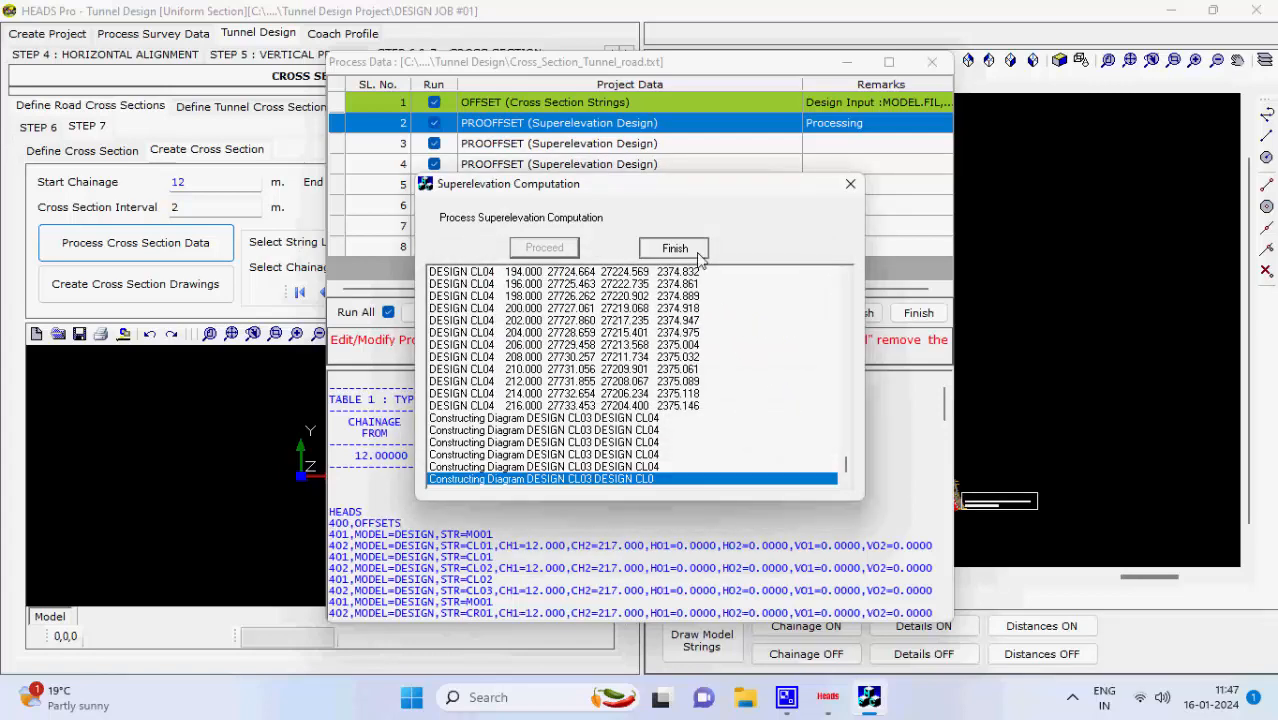
{"action": "left_click", "coordinate": [686, 250]}
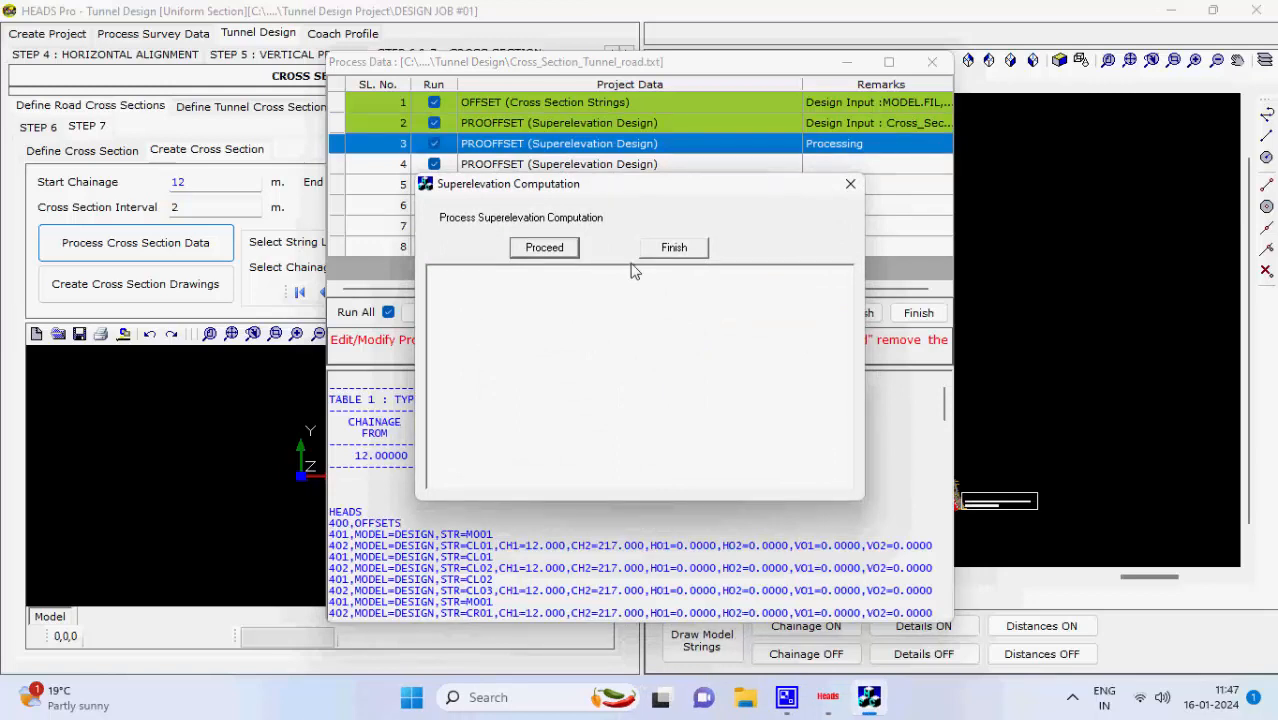
{"action": "left_click", "coordinate": [568, 250]}
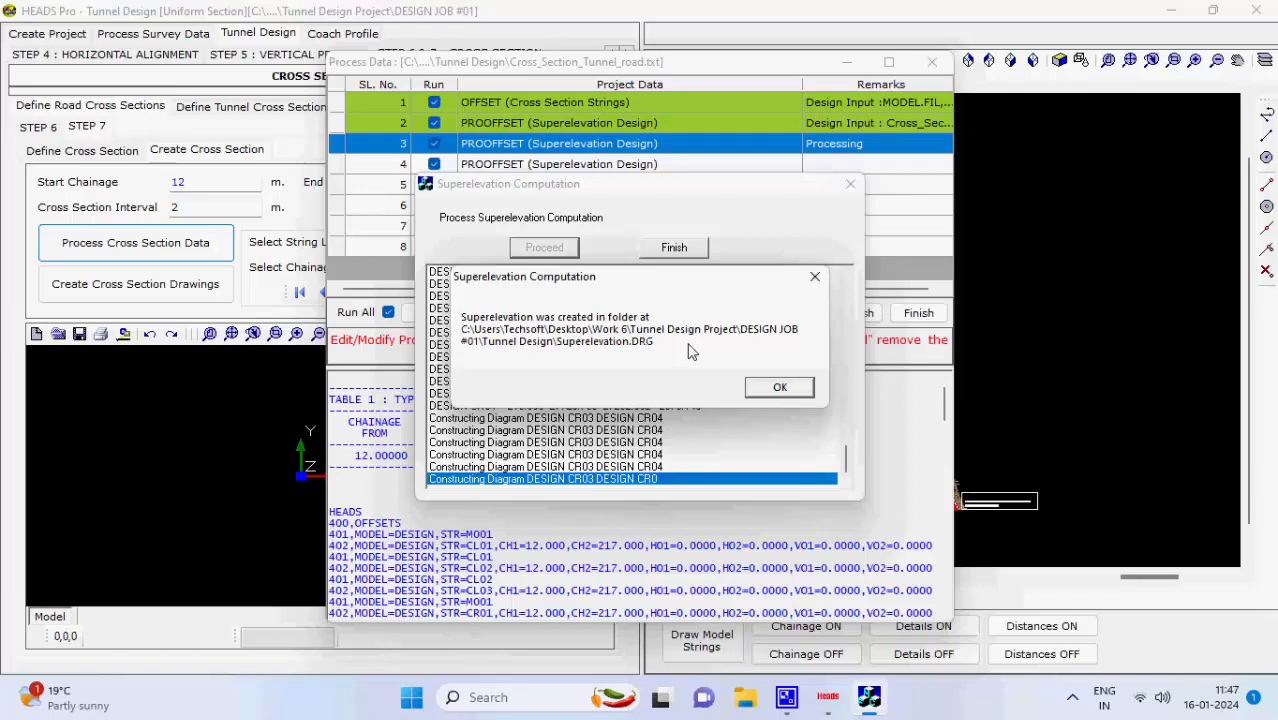
{"action": "left_click", "coordinate": [784, 388]}
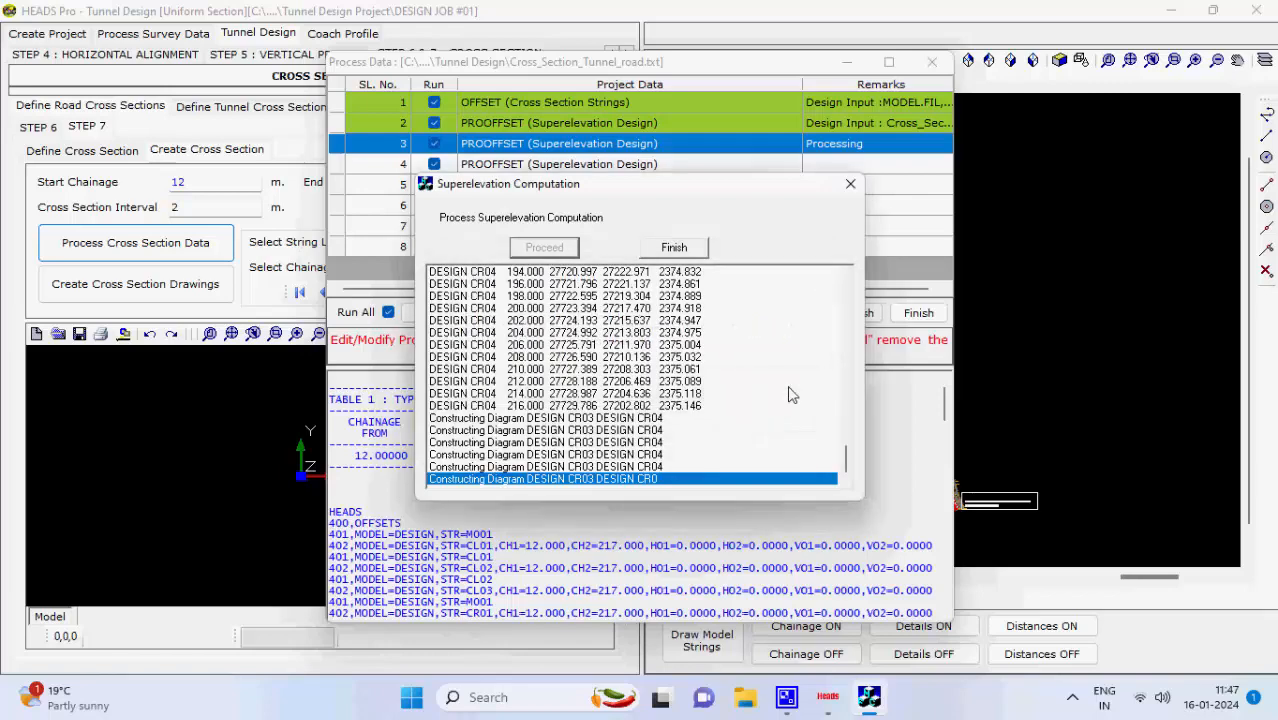
{"action": "left_click", "coordinate": [676, 247]}
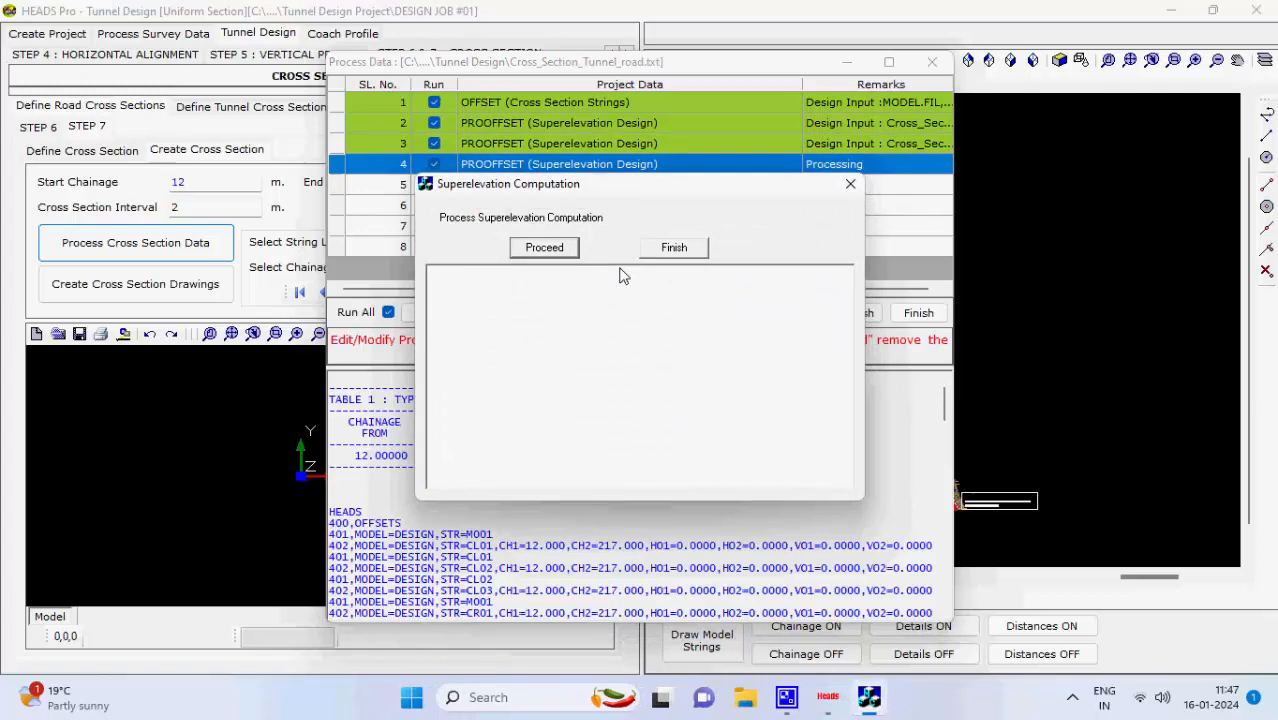
- Run the superelevation design items 4 and 5 for strings CL05 and CR05
{"action": "left_click", "coordinate": [560, 248]}
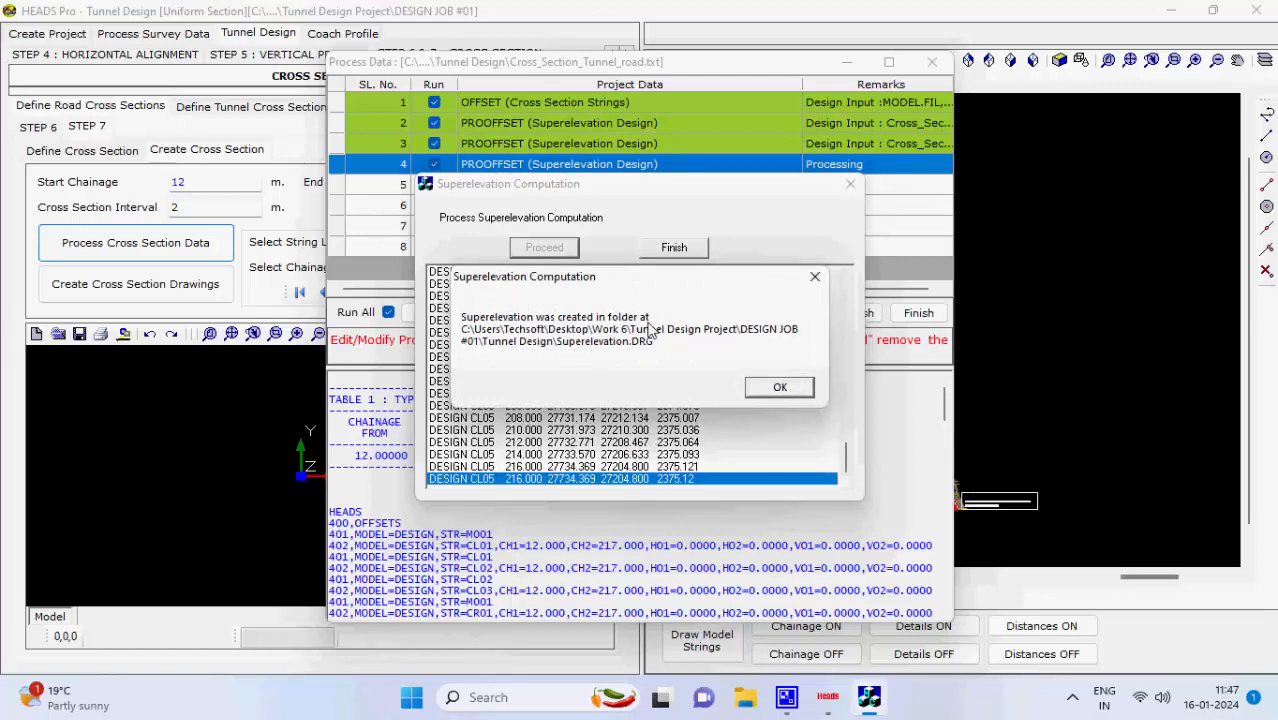
{"action": "left_click", "coordinate": [795, 390]}
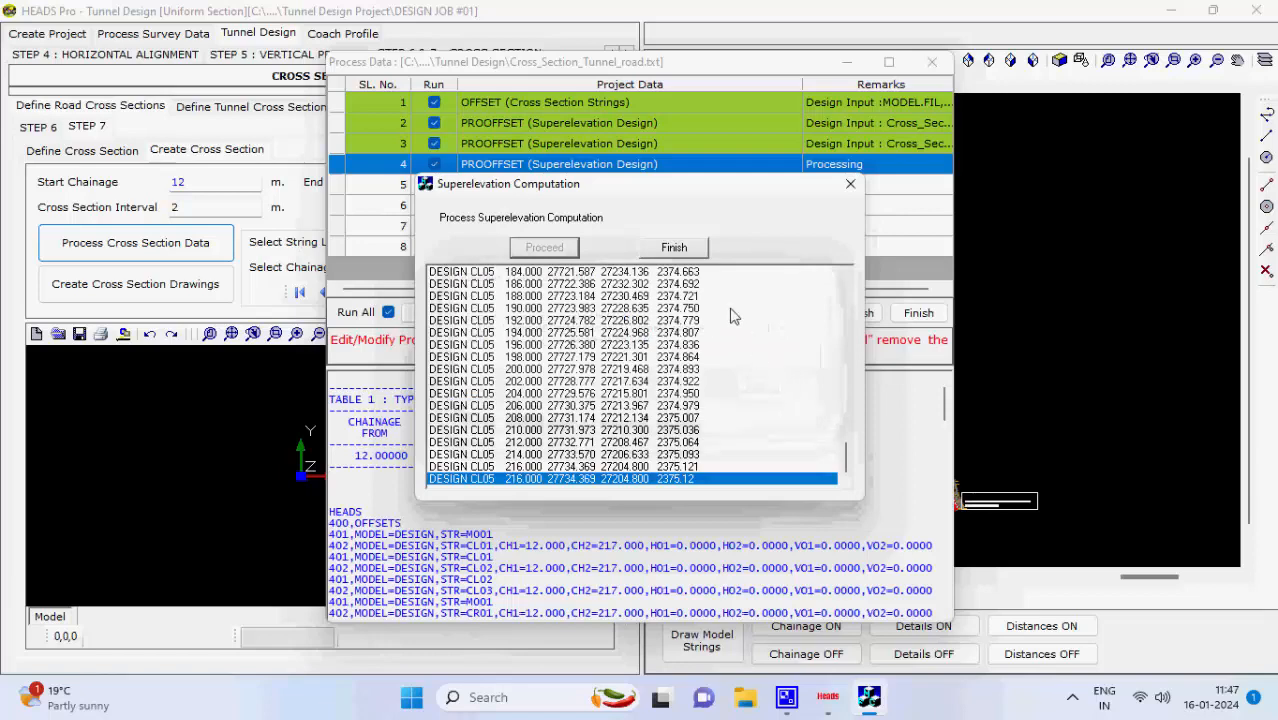
{"action": "left_click", "coordinate": [699, 251]}
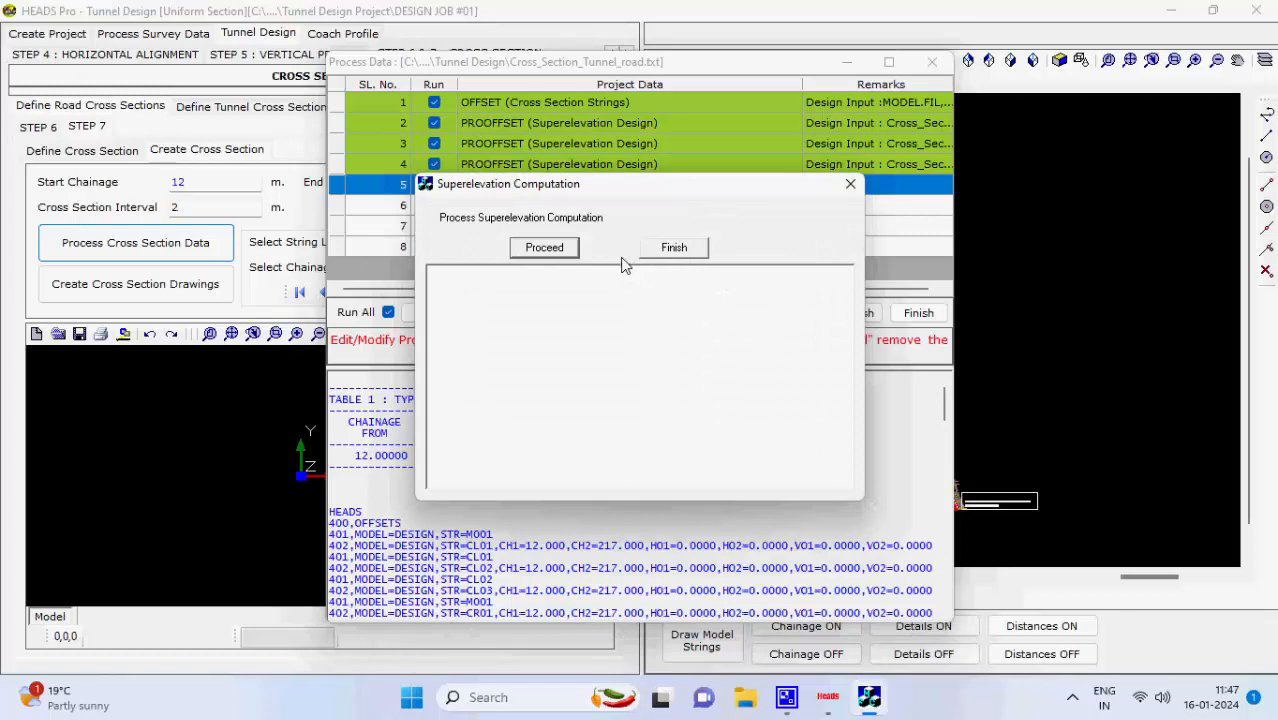
{"action": "left_click", "coordinate": [571, 250]}
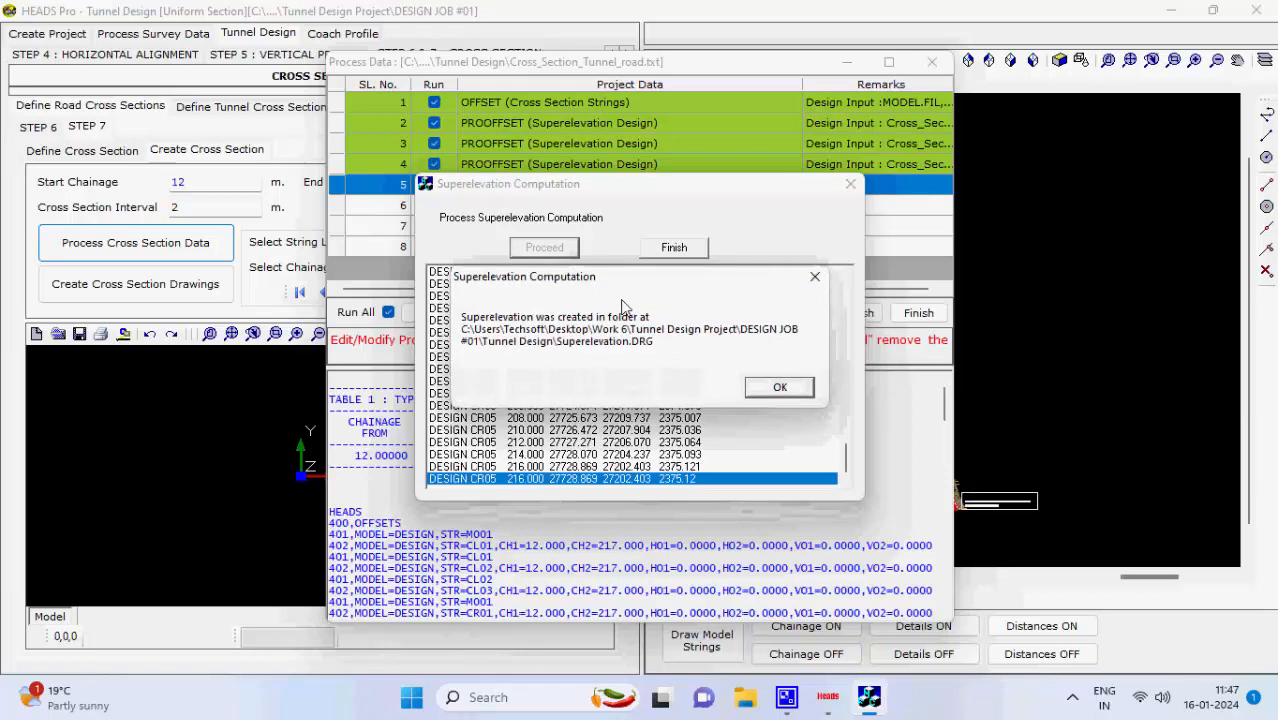
{"action": "left_click", "coordinate": [788, 389]}
{"action": "left_click", "coordinate": [676, 248]}
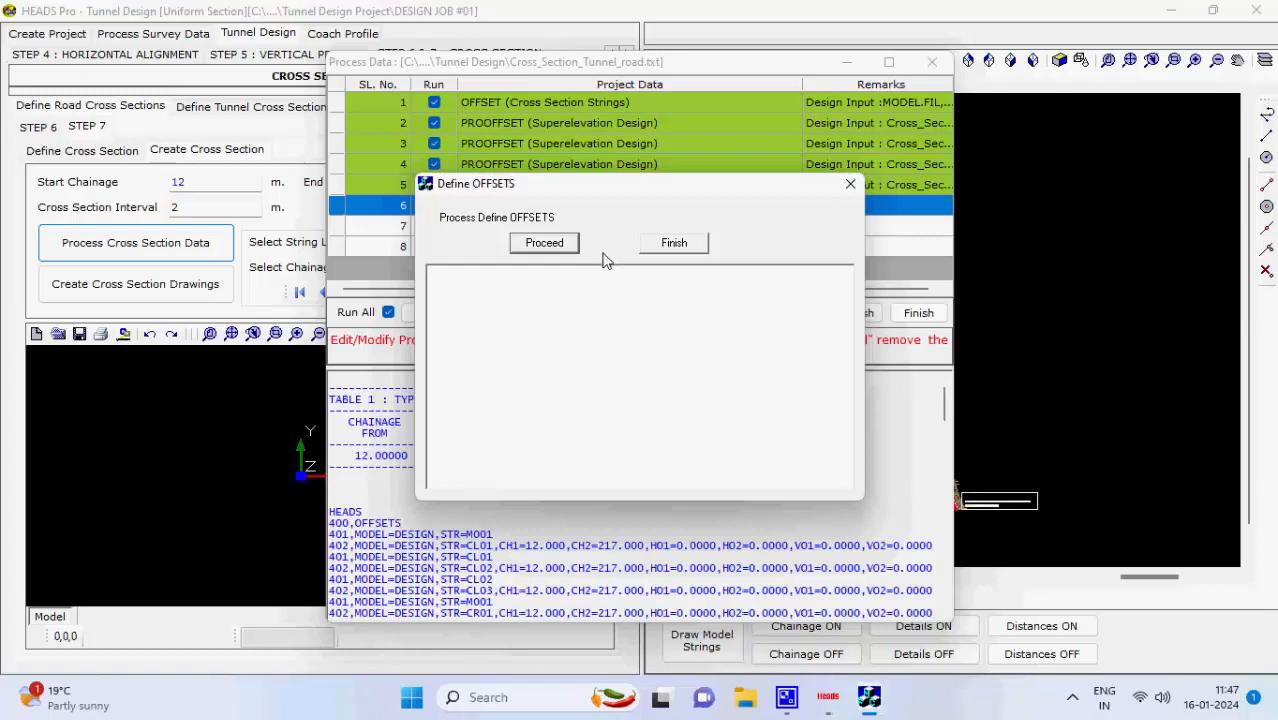
- Run the remaining cross section string OFFSET items 6 and 7
{"action": "left_click", "coordinate": [575, 250]}
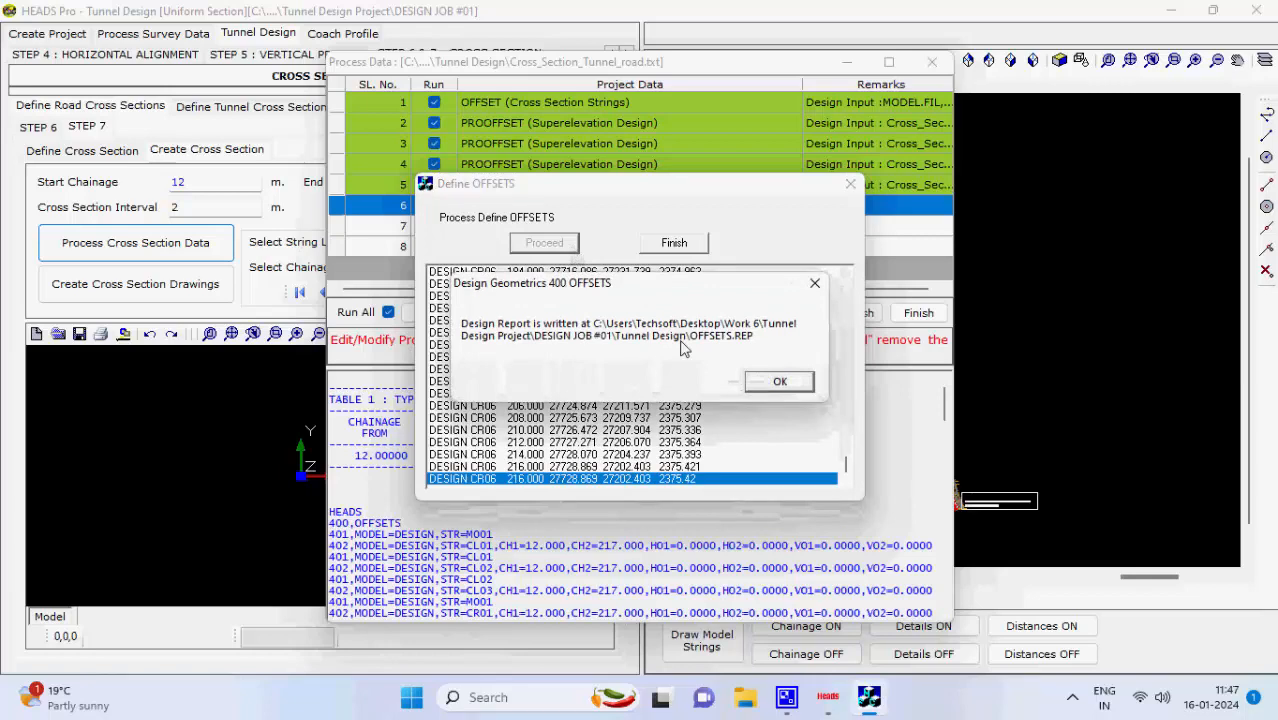
{"action": "left_click", "coordinate": [800, 382]}
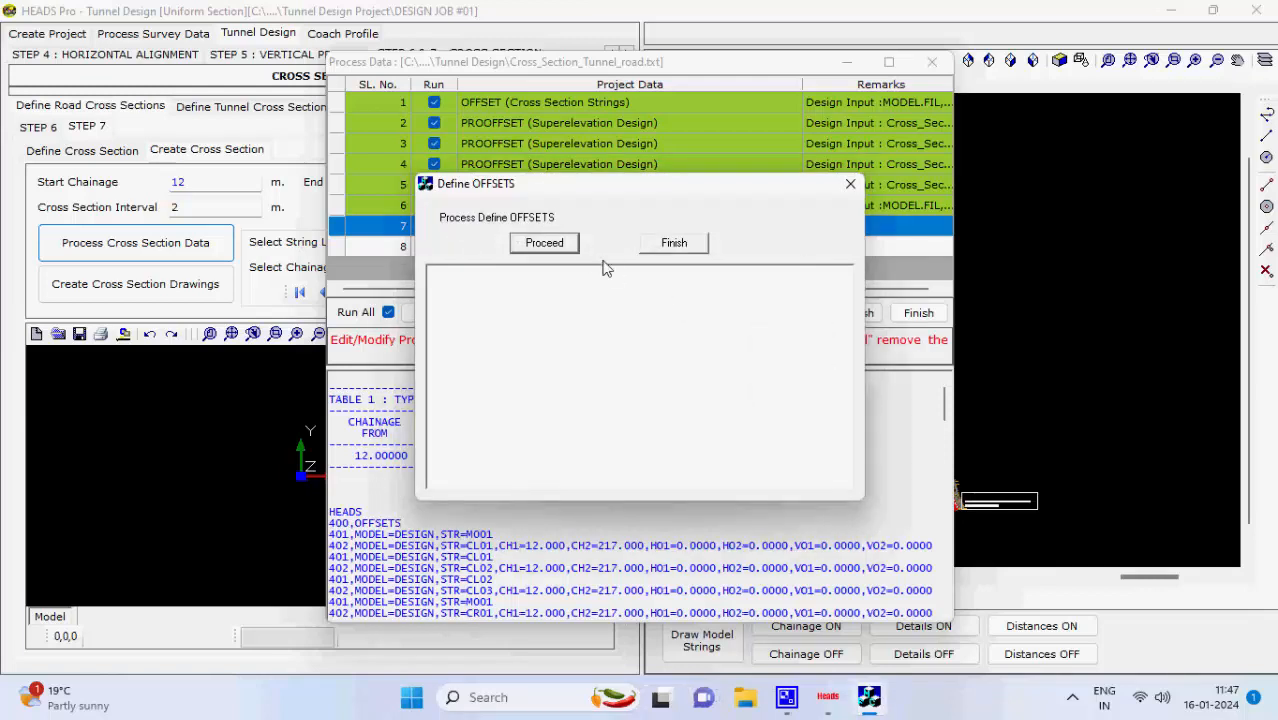
{"action": "left_click", "coordinate": [556, 243]}
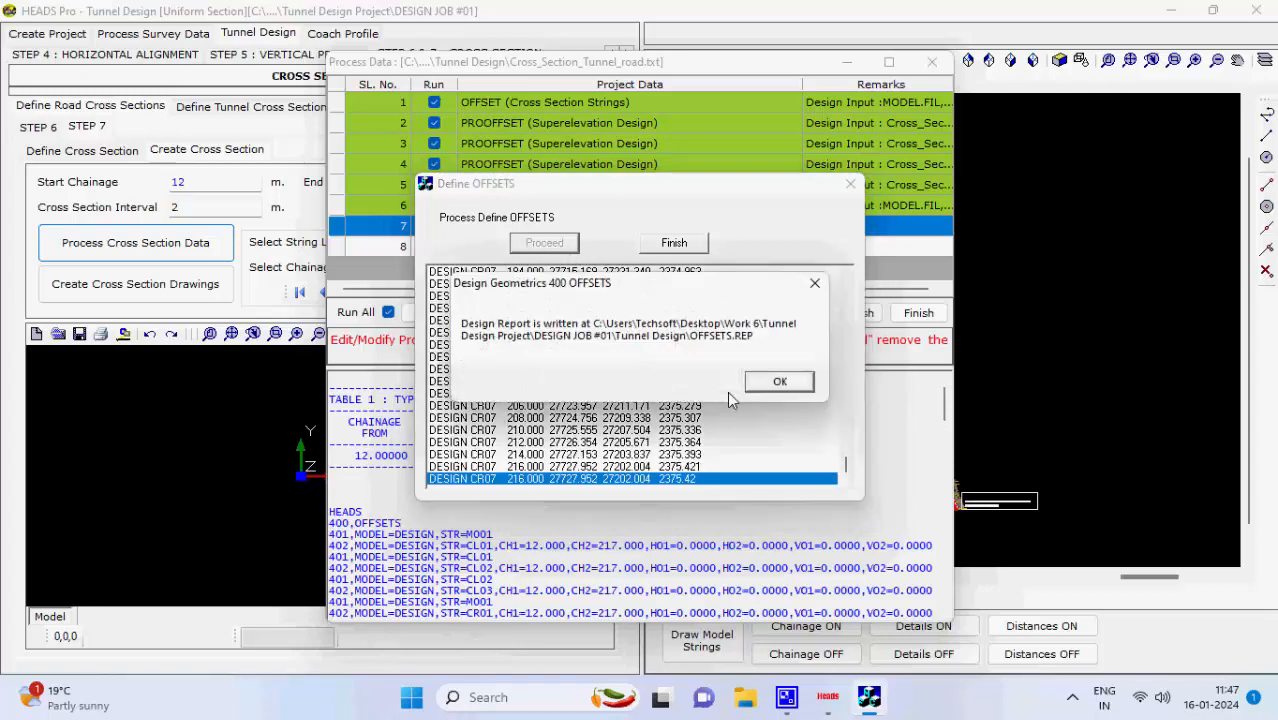
{"action": "left_click", "coordinate": [777, 386]}
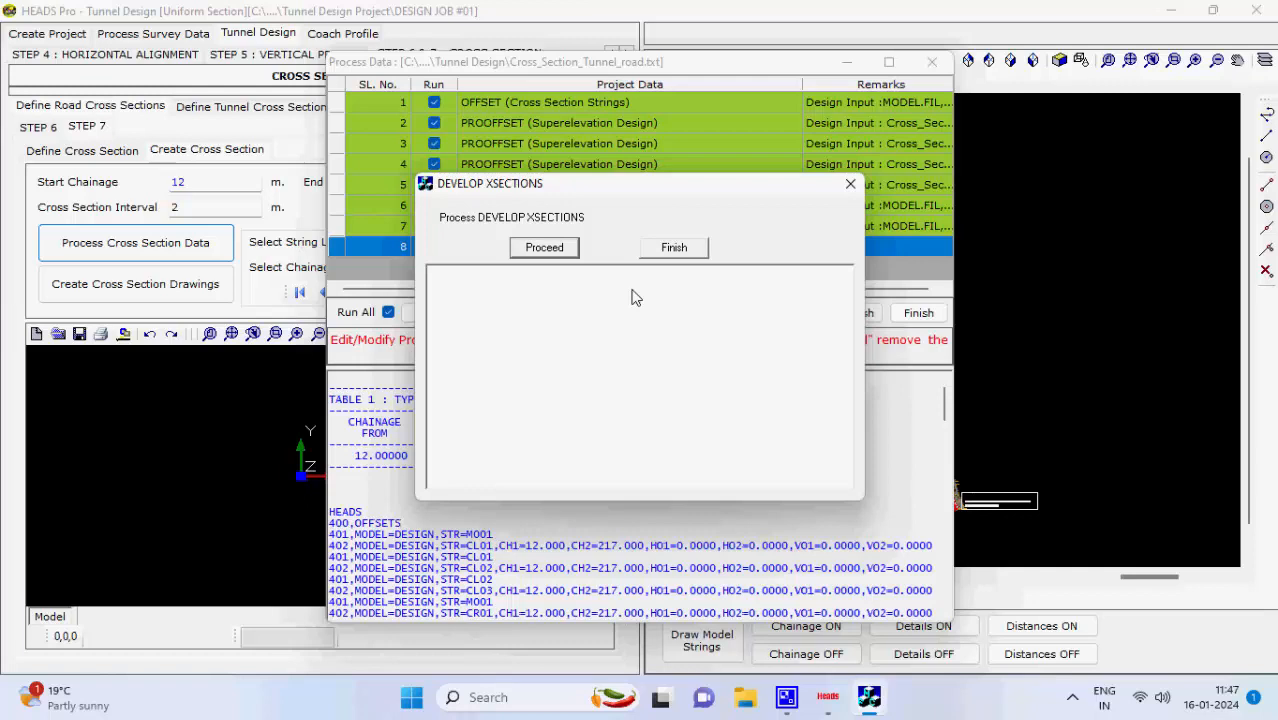
- Run item 8, XSEC, to develop the XS01 cross sections
{"action": "left_click", "coordinate": [571, 250]}
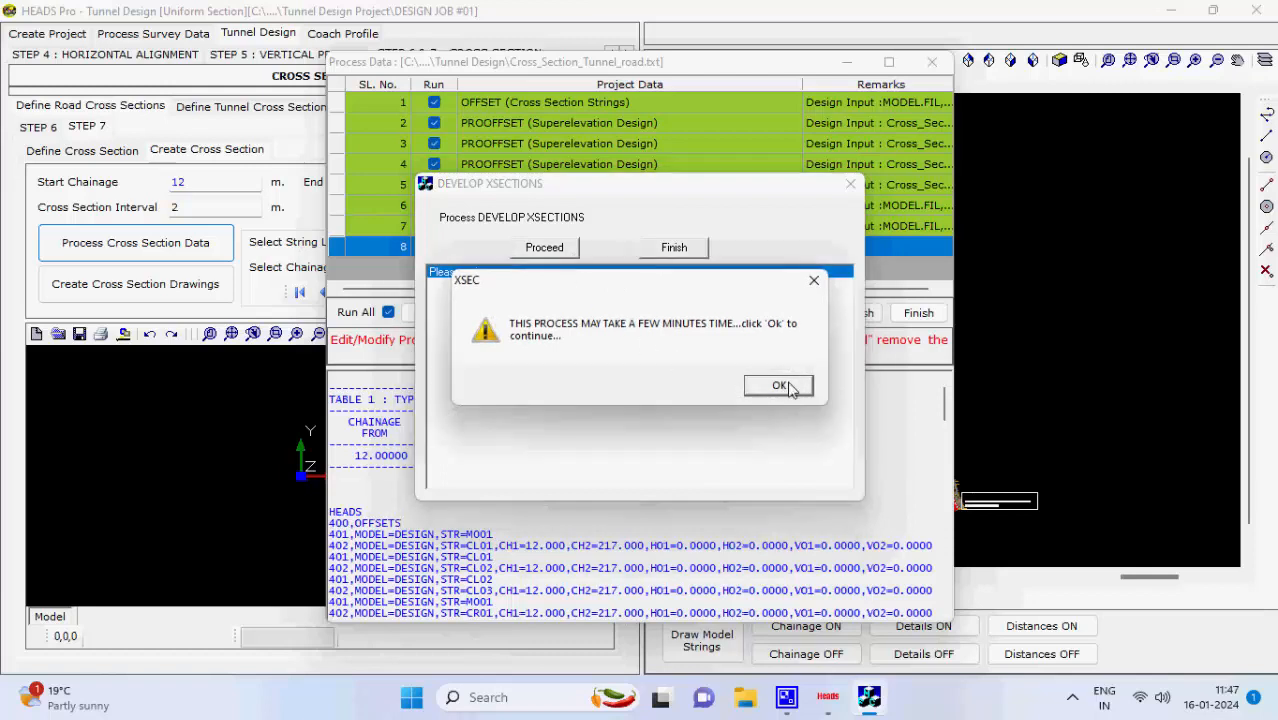
{"action": "left_click", "coordinate": [788, 387]}
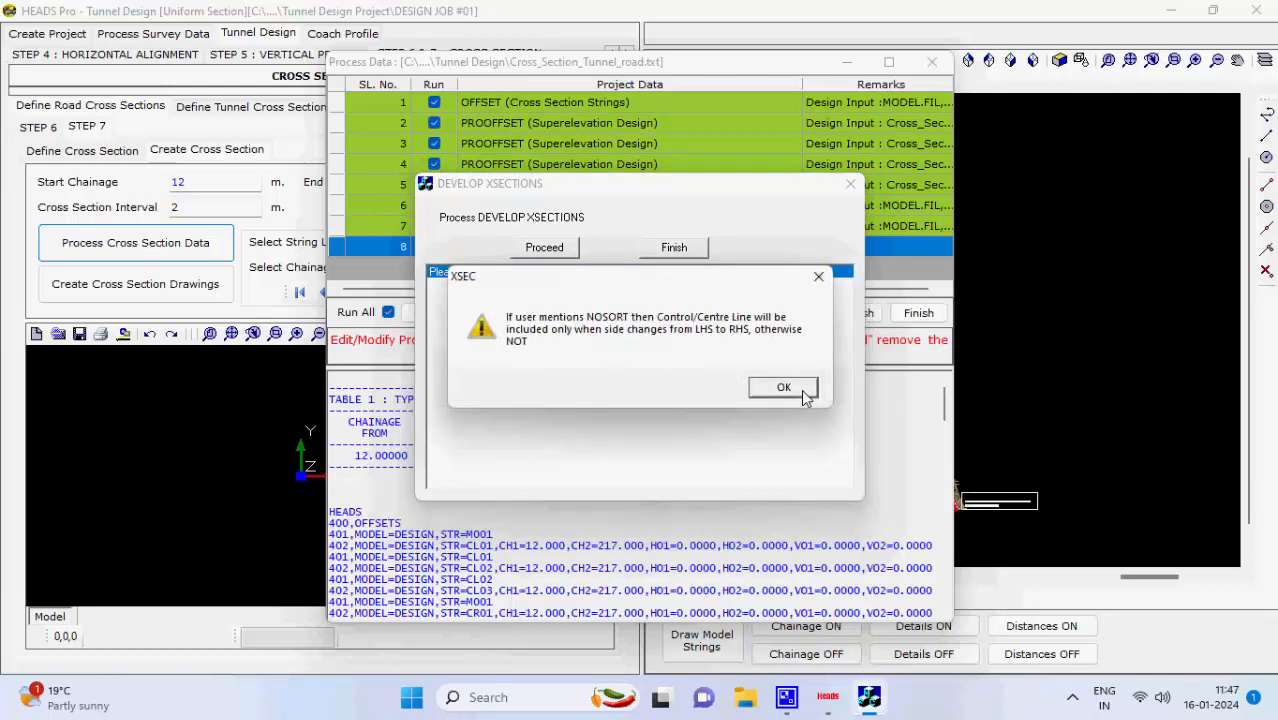
{"action": "left_click", "coordinate": [804, 392]}
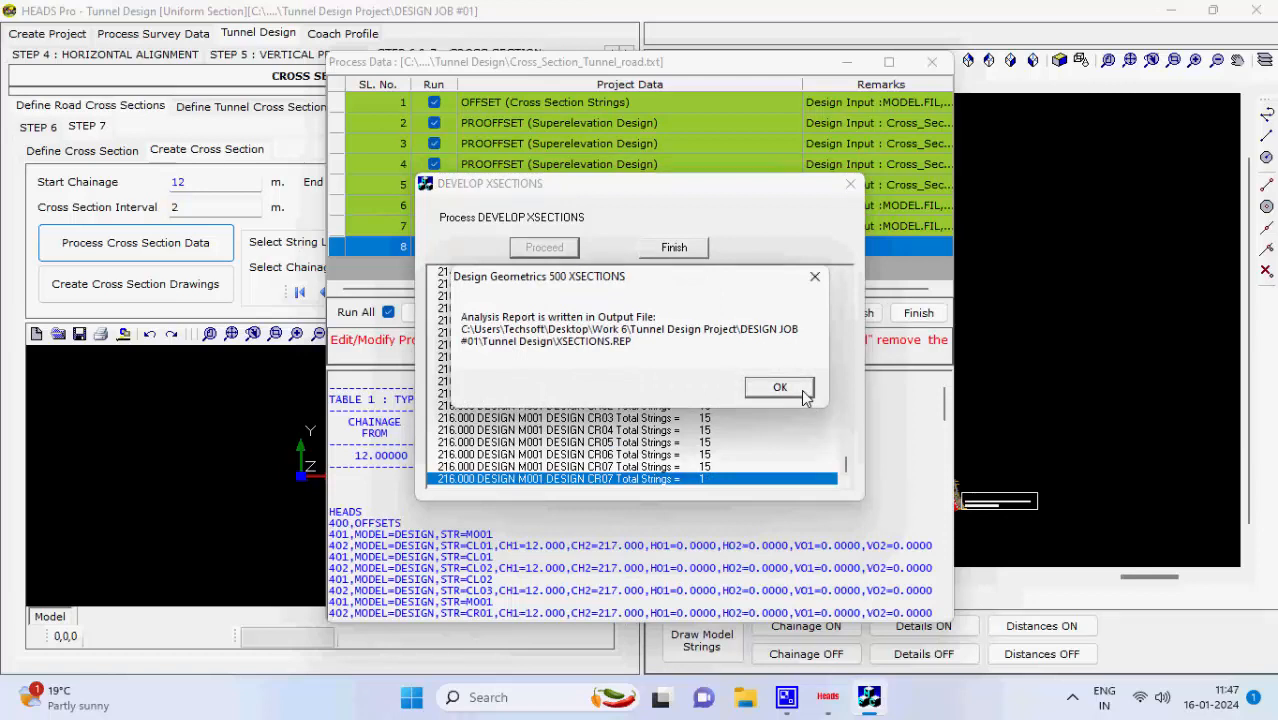
{"action": "left_click", "coordinate": [802, 390]}
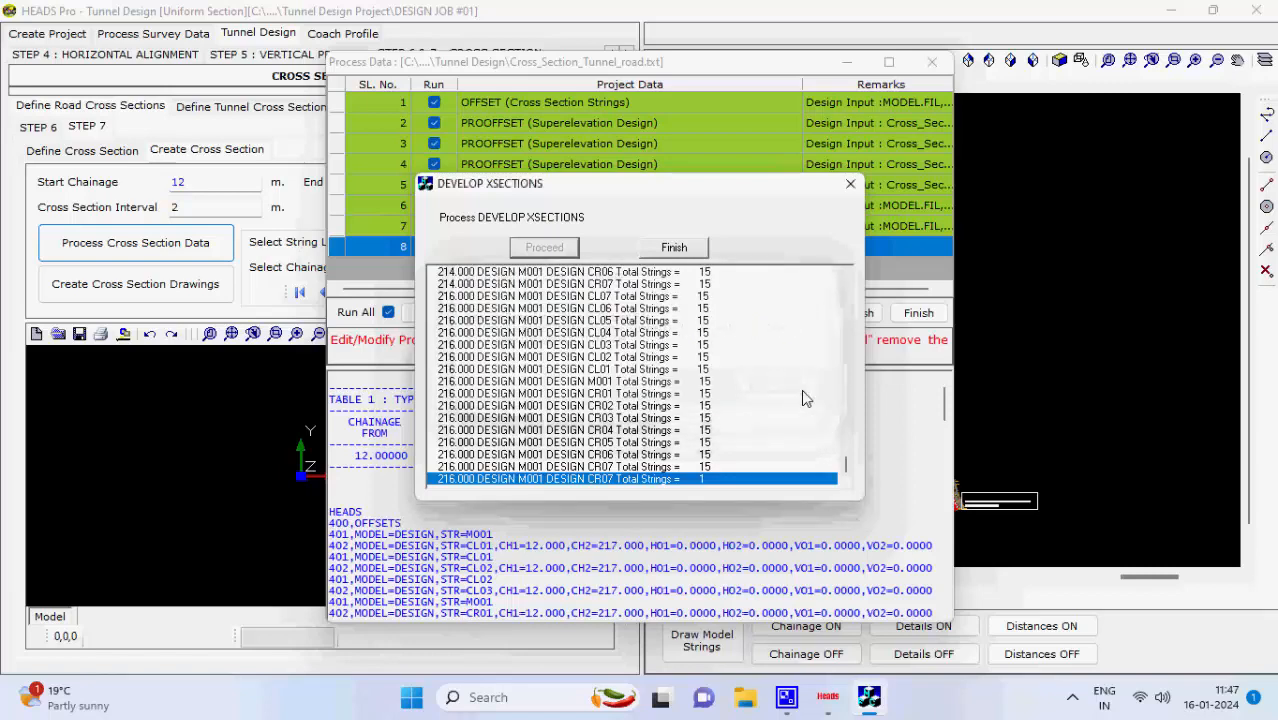
{"action": "left_click", "coordinate": [695, 254]}
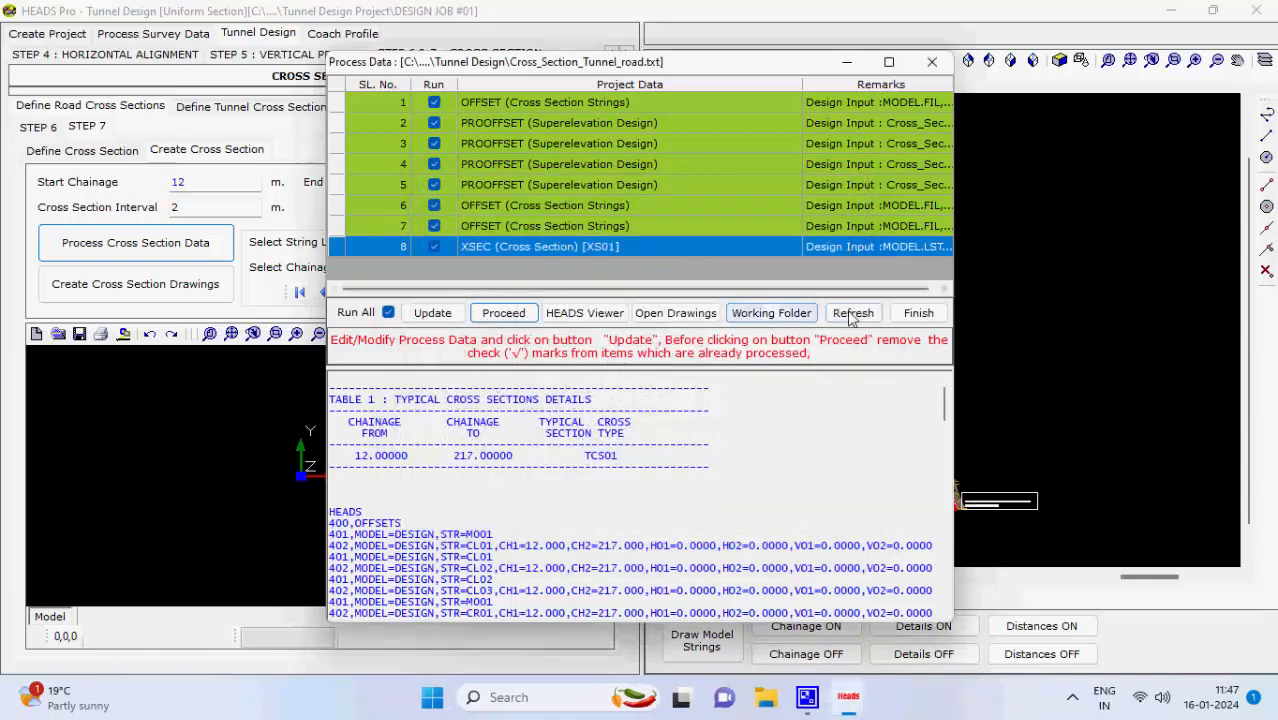
- Finish the processing, draw all DESIGN model strings from CL01 to CR07, and create the cross section drawings
{"action": "left_click", "coordinate": [906, 315]}
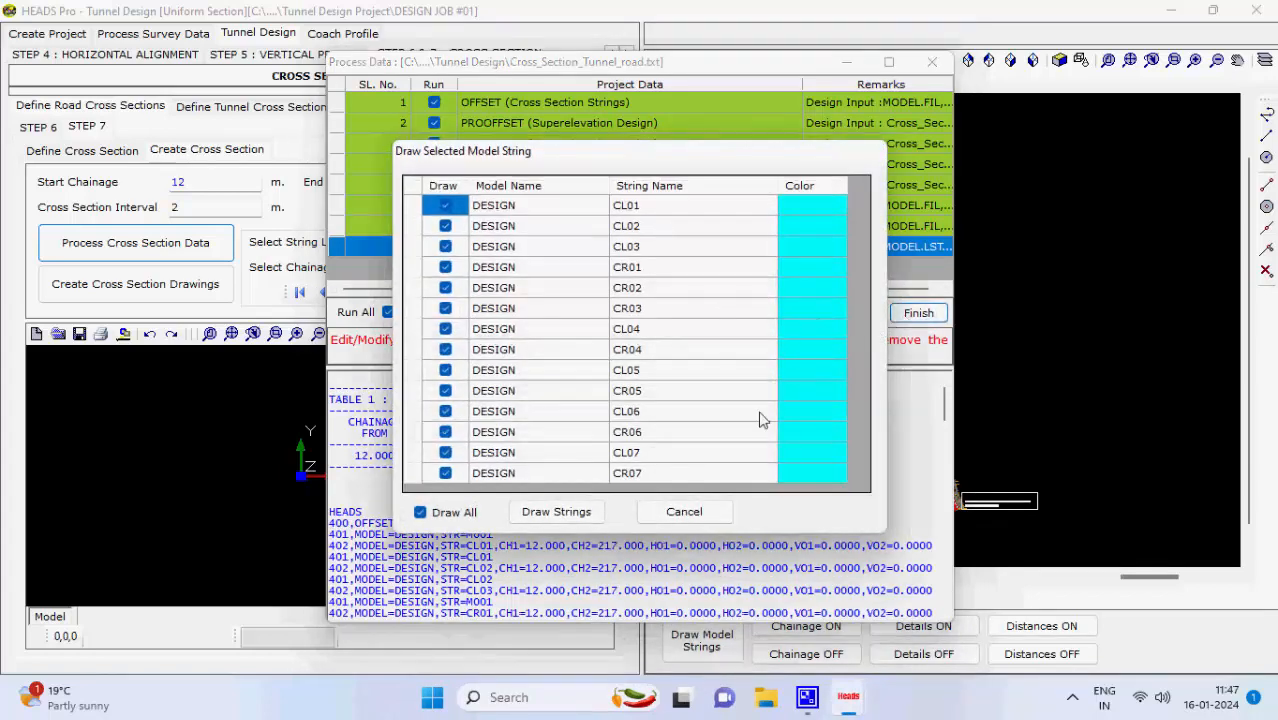
{"action": "left_click", "coordinate": [591, 518]}
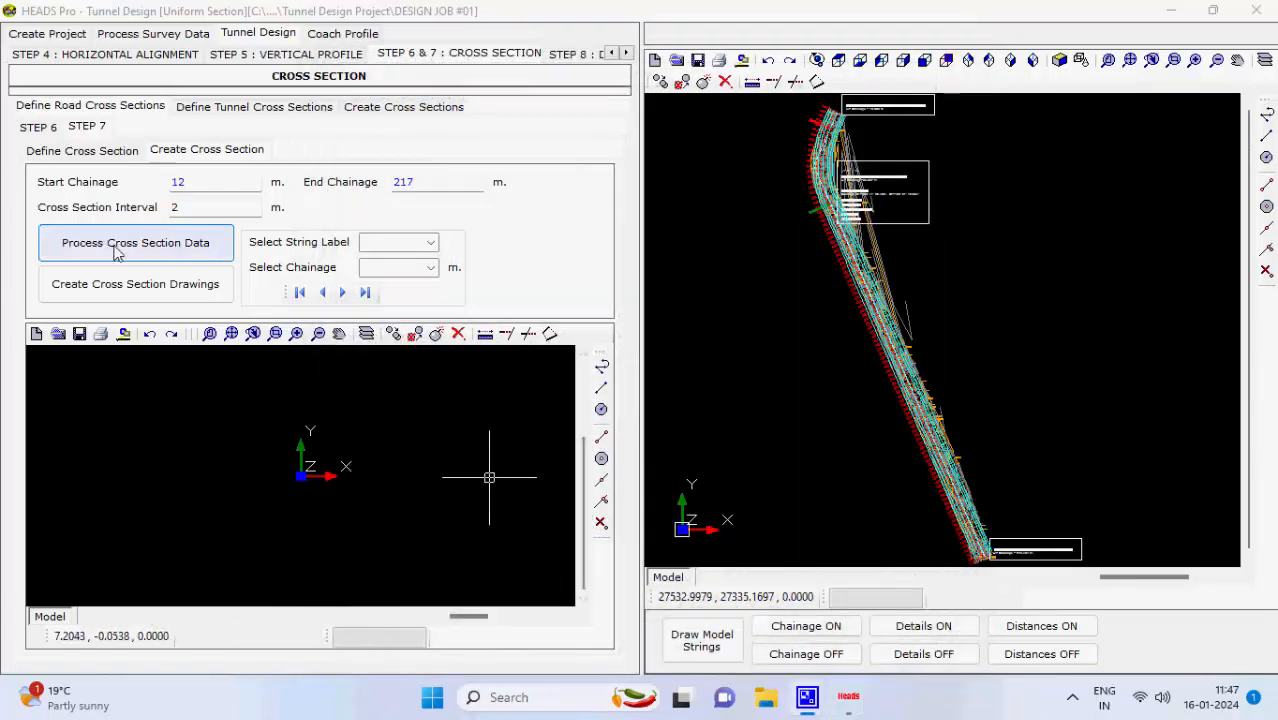
{"action": "left_click", "coordinate": [209, 292]}
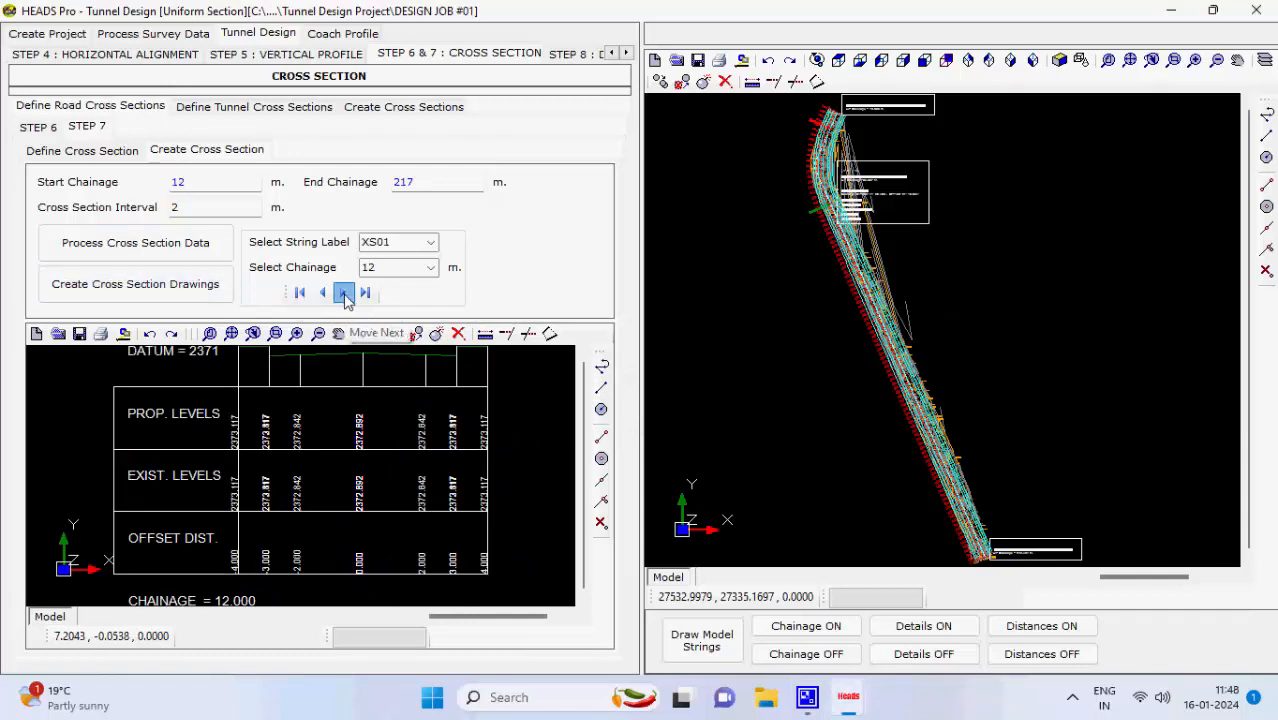
- View the XS01 cross sections forward to chainage 18, then at chainage 40, and return to the first chainage
{"action": "left_click", "coordinate": [343, 292]}
{"action": "left_click", "coordinate": [343, 292]}
{"action": "left_click", "coordinate": [343, 292]}
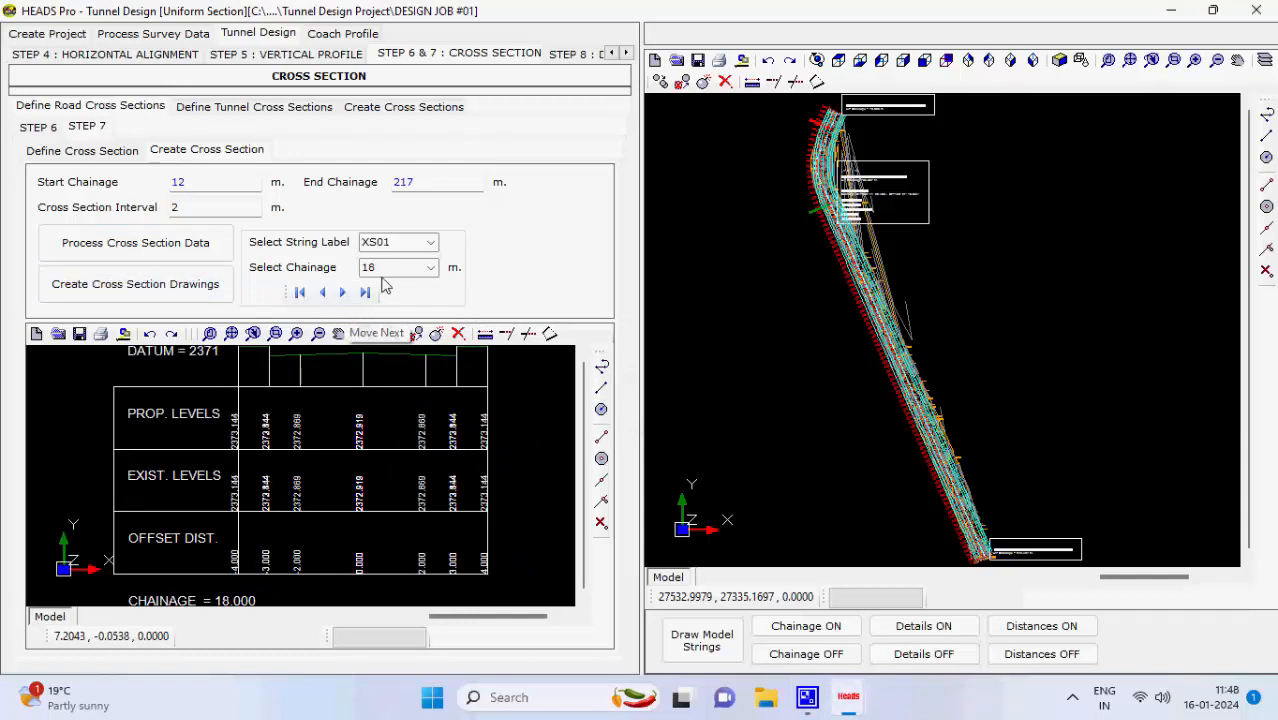
{"action": "left_click", "coordinate": [430, 267]}
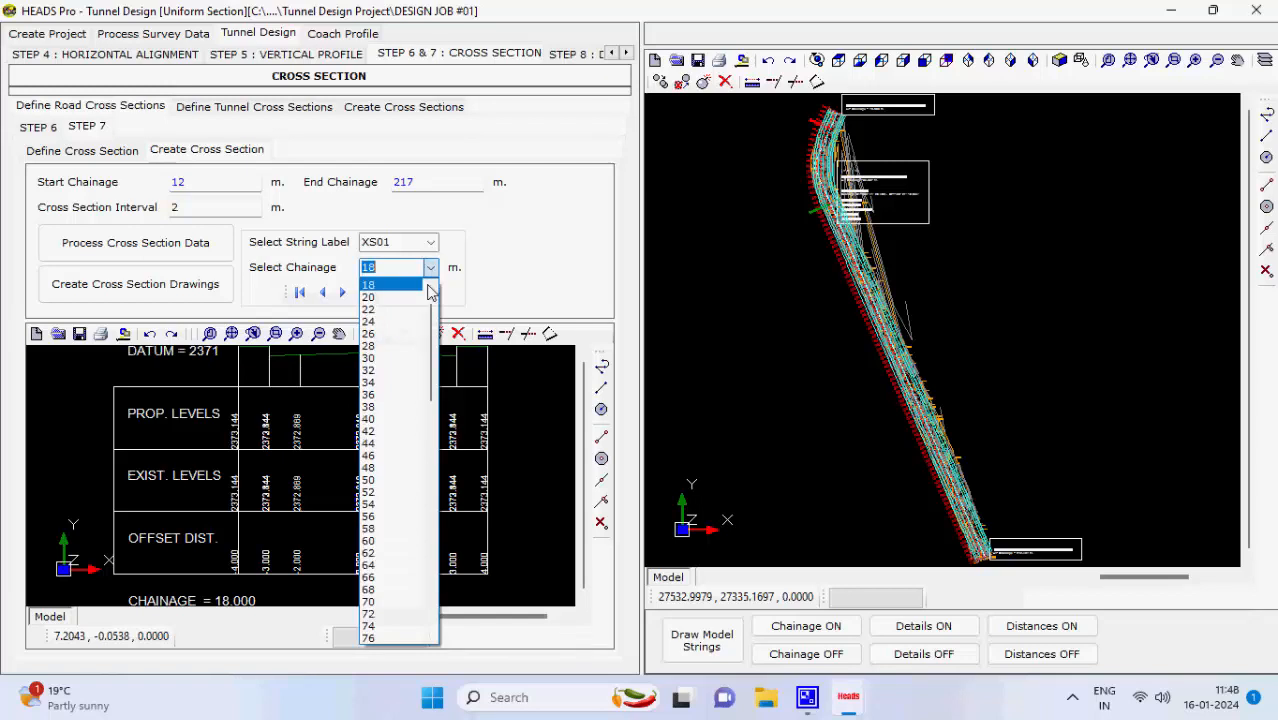
{"action": "left_click", "coordinate": [408, 419]}
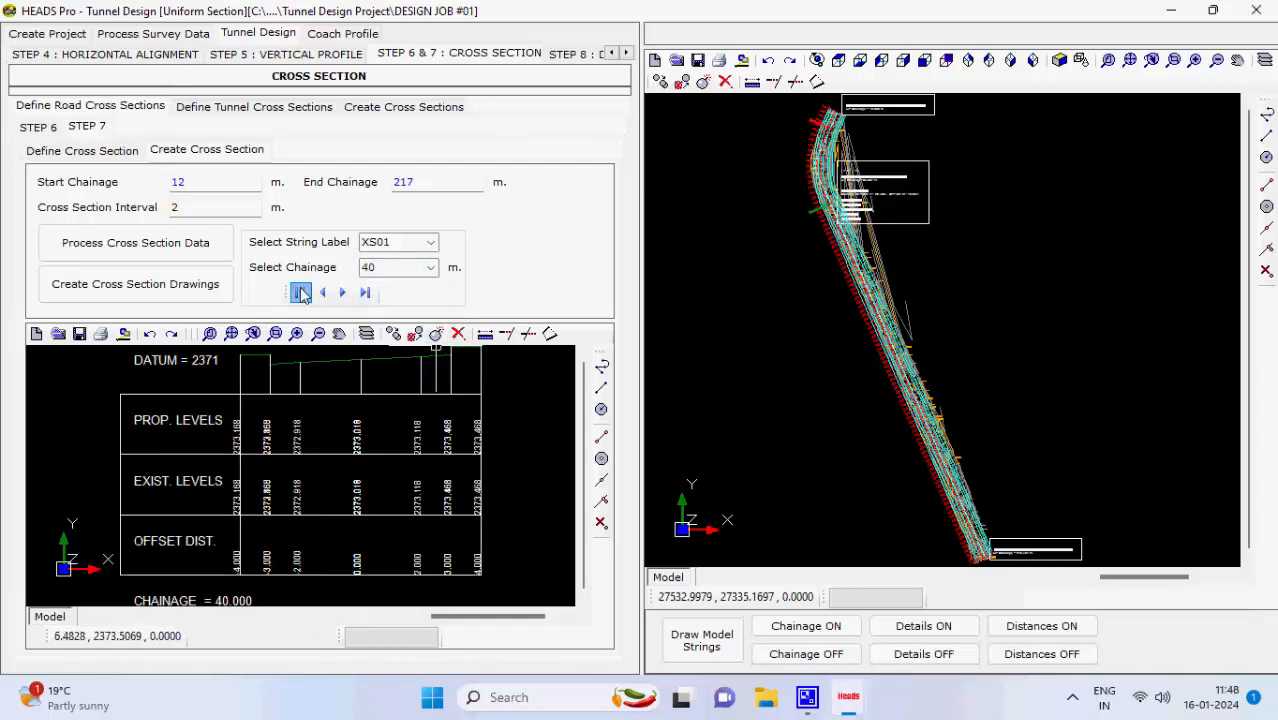
{"action": "left_click", "coordinate": [300, 292]}
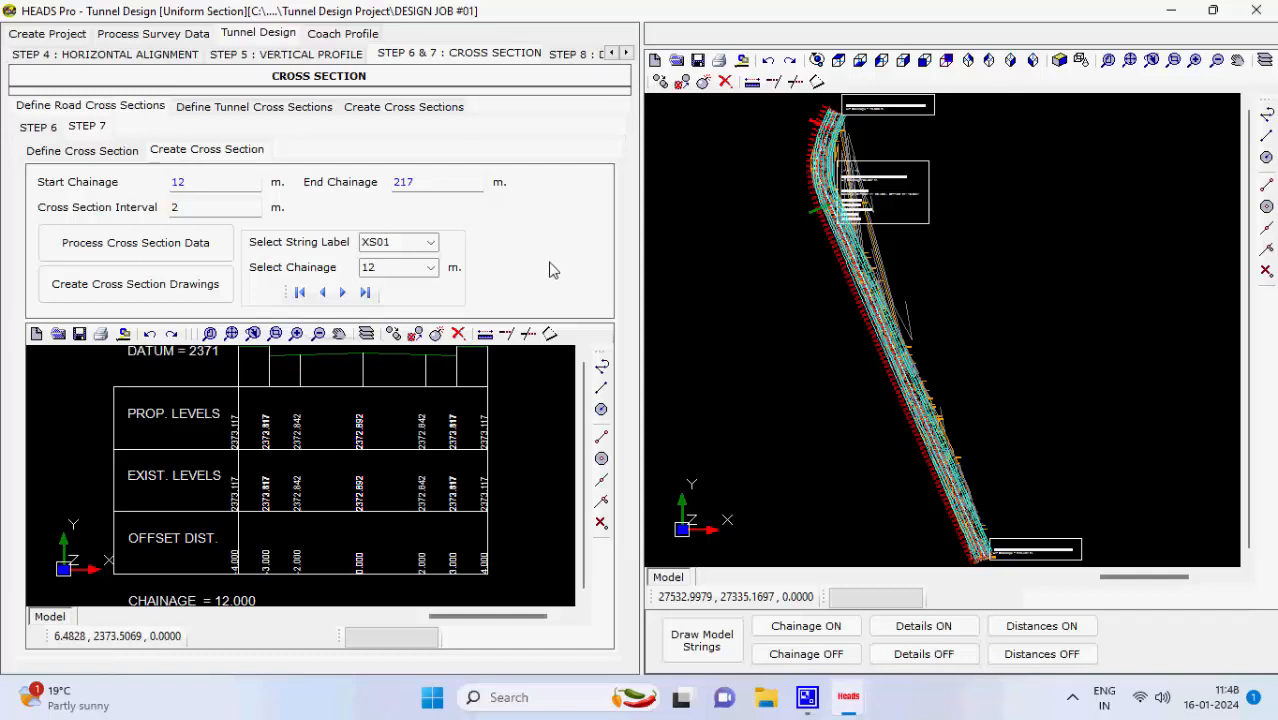
- Set the tunnel type of the tunnel cross section definition to Custom and switch to the Tunnel Custom Cross Section workbook in Excel
{"action": "left_click", "coordinate": [258, 107]}
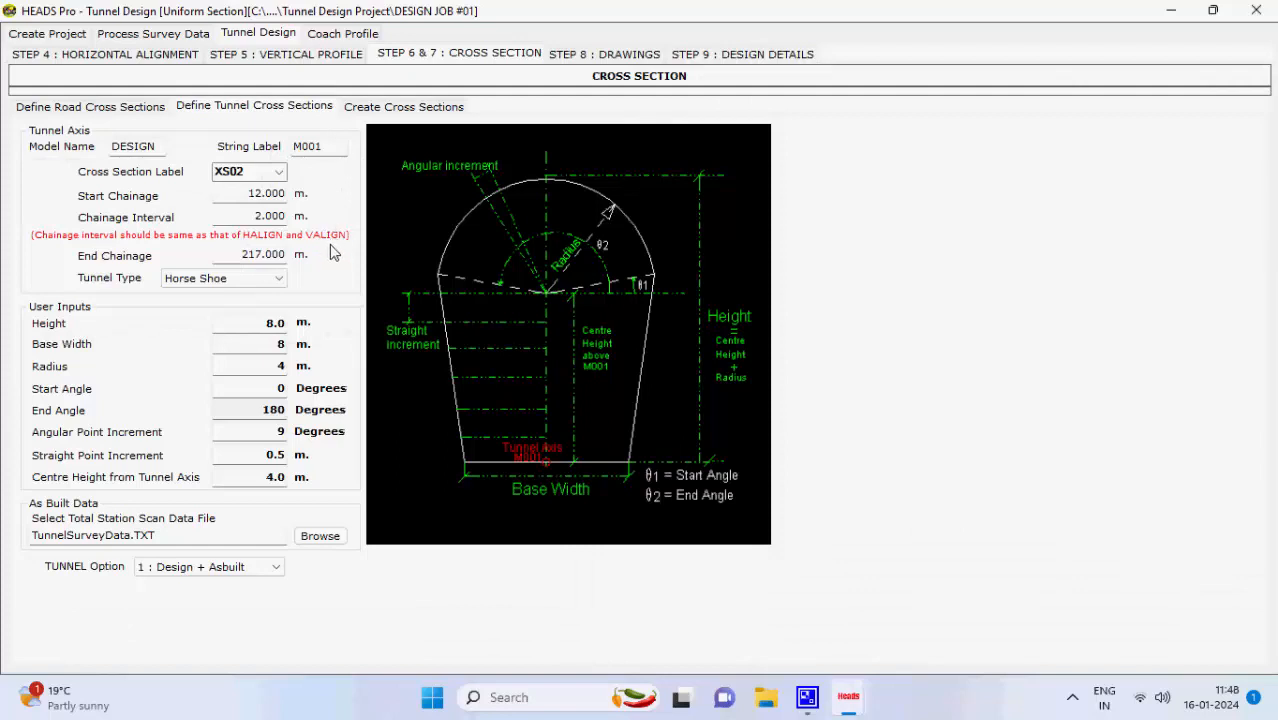
{"action": "left_click", "coordinate": [278, 278]}
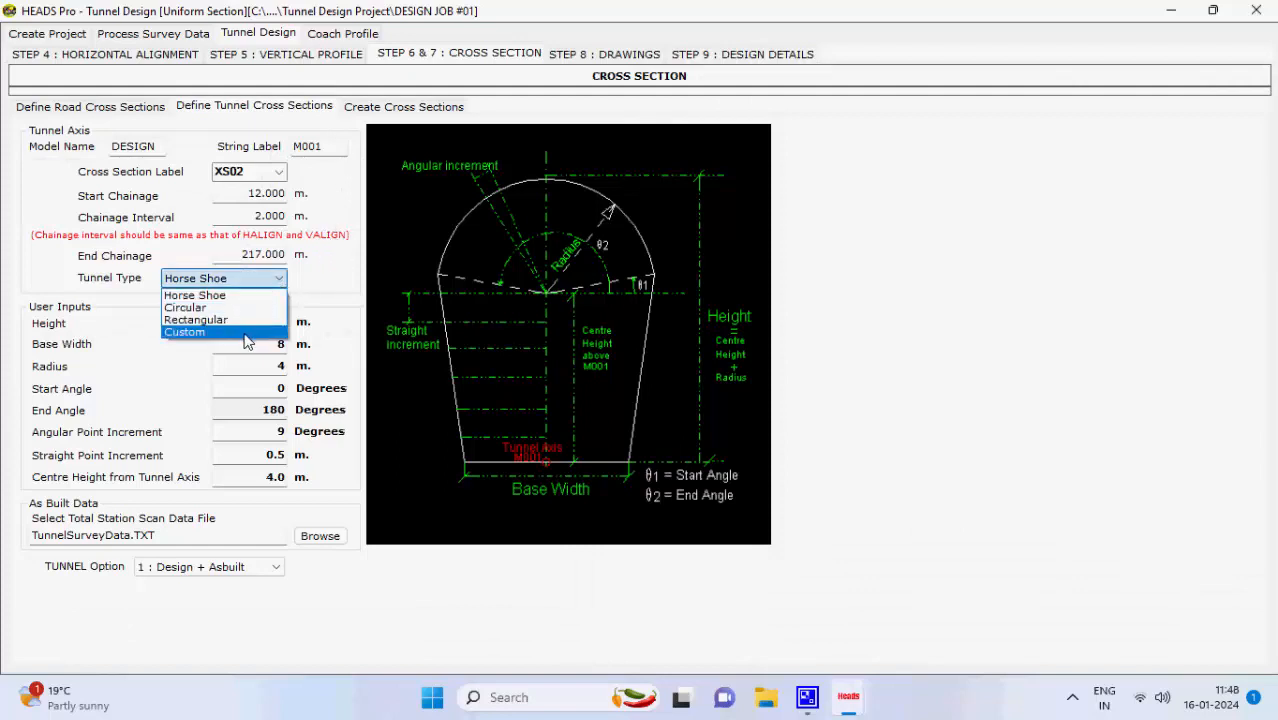
{"action": "left_click", "coordinate": [246, 334]}
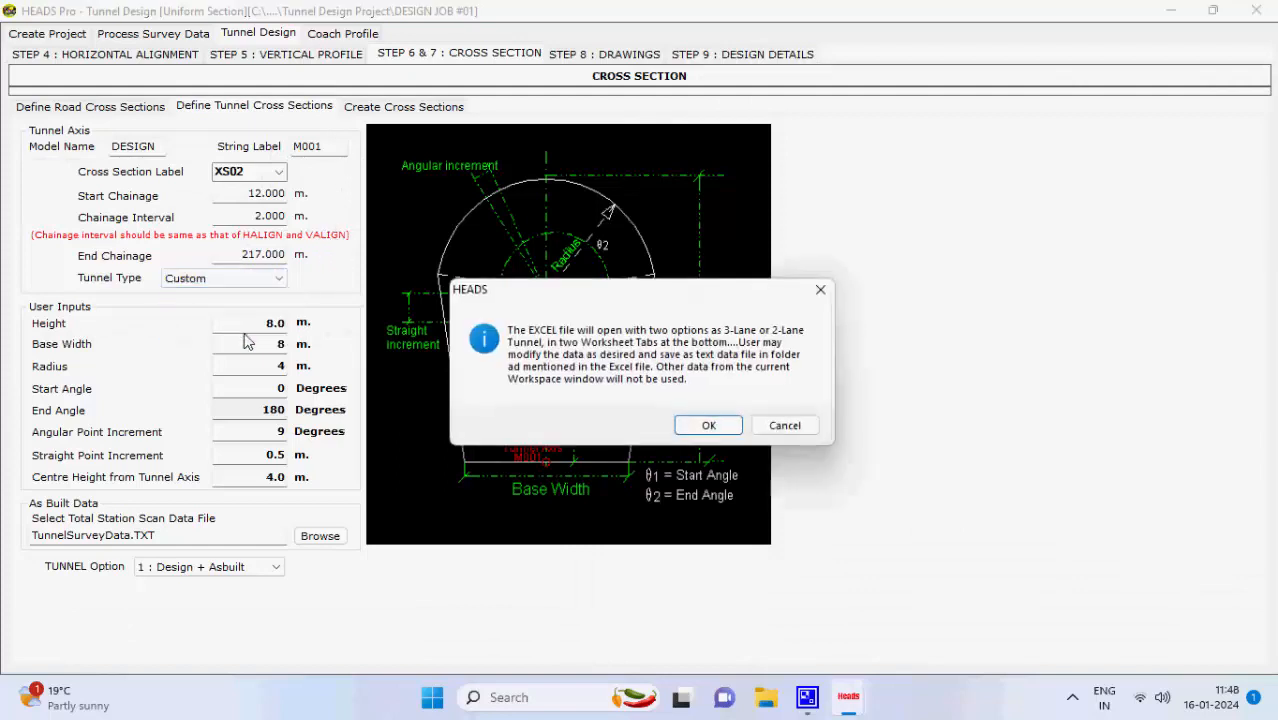
{"action": "left_click", "coordinate": [729, 428]}
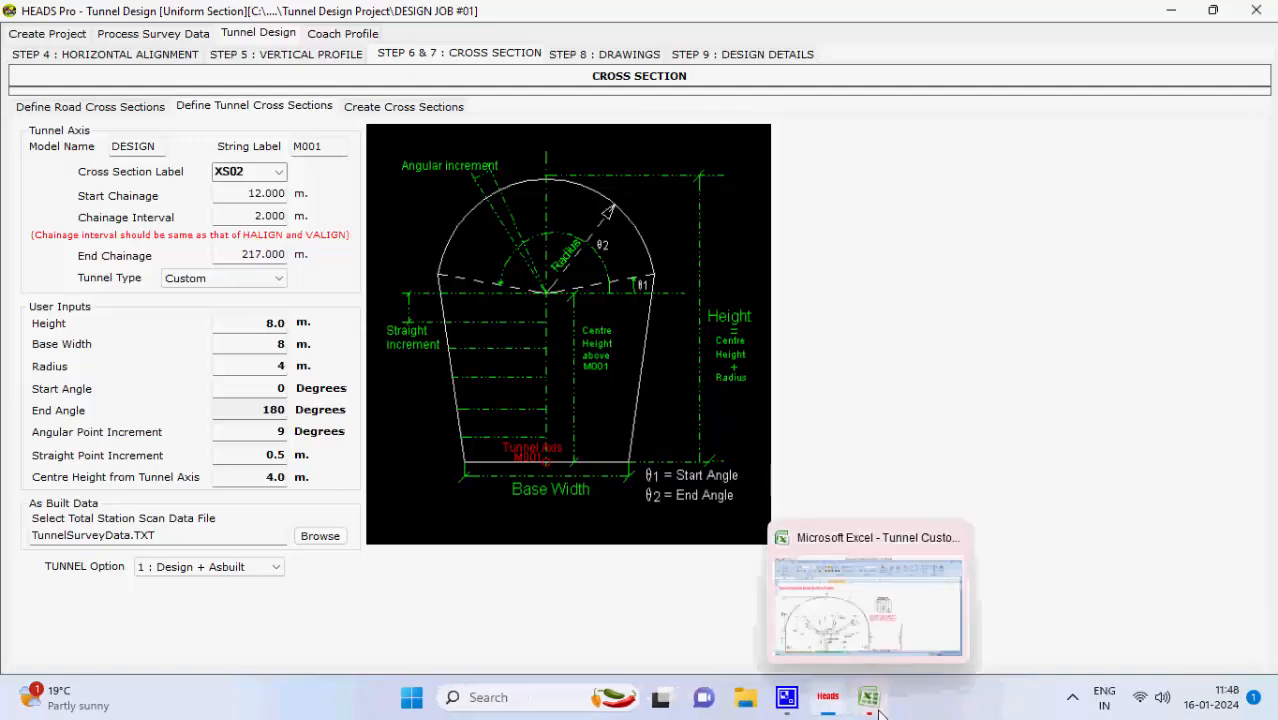
{"action": "left_click", "coordinate": [869, 700]}
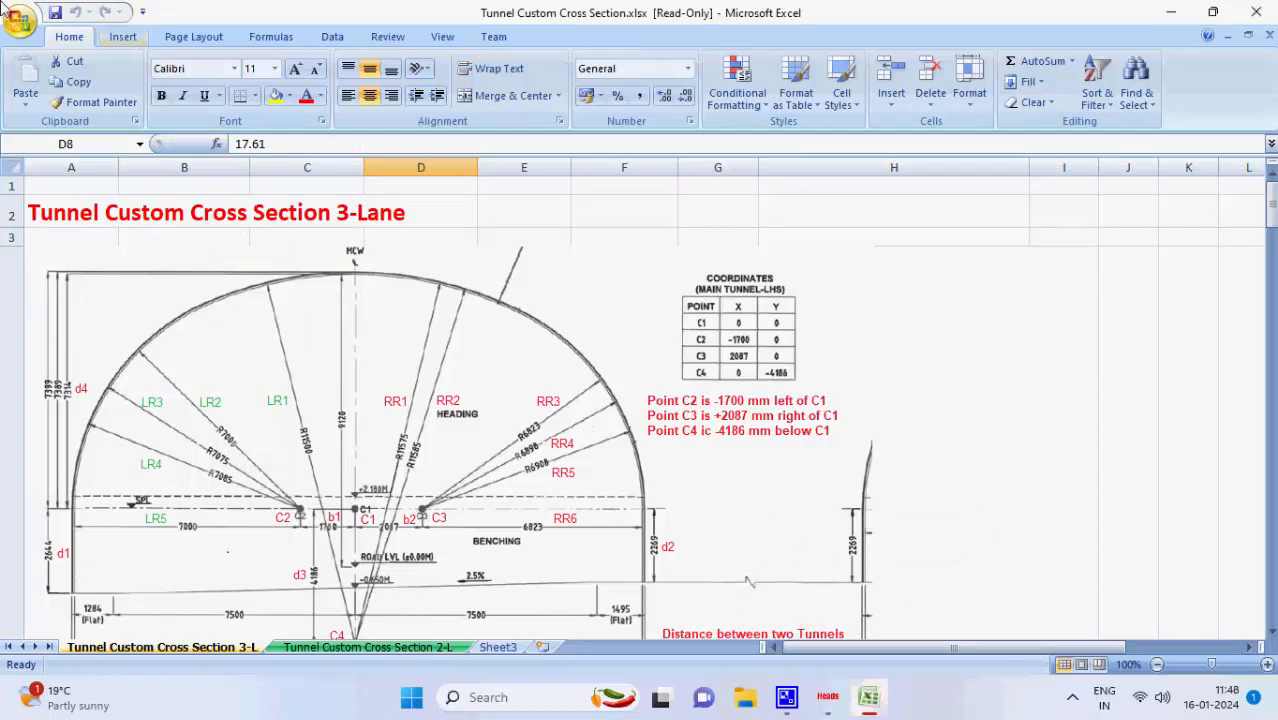
- Save the 3-lane sheet as the tab-delimited text file Tunnel Custom Cross Section.txt and close Excel without saving further changes
{"action": "left_click", "coordinate": [20, 22]}
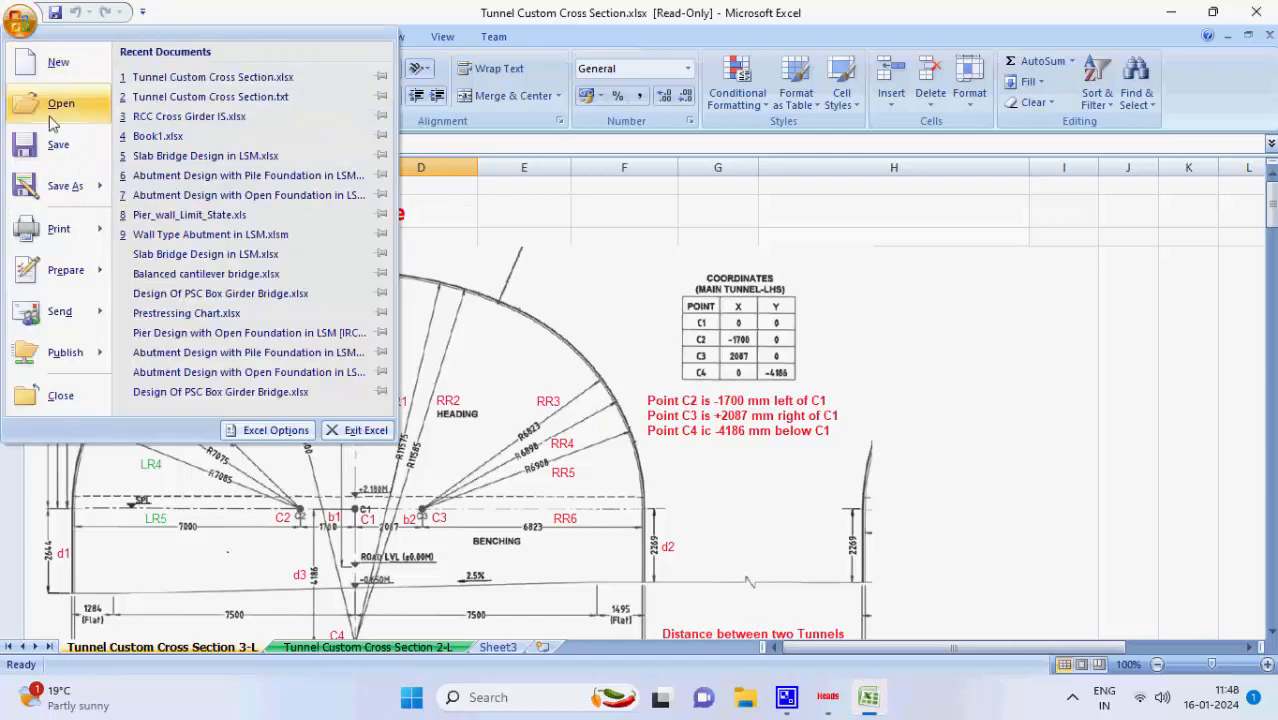
{"action": "mouse_move", "coordinate": [65, 185]}
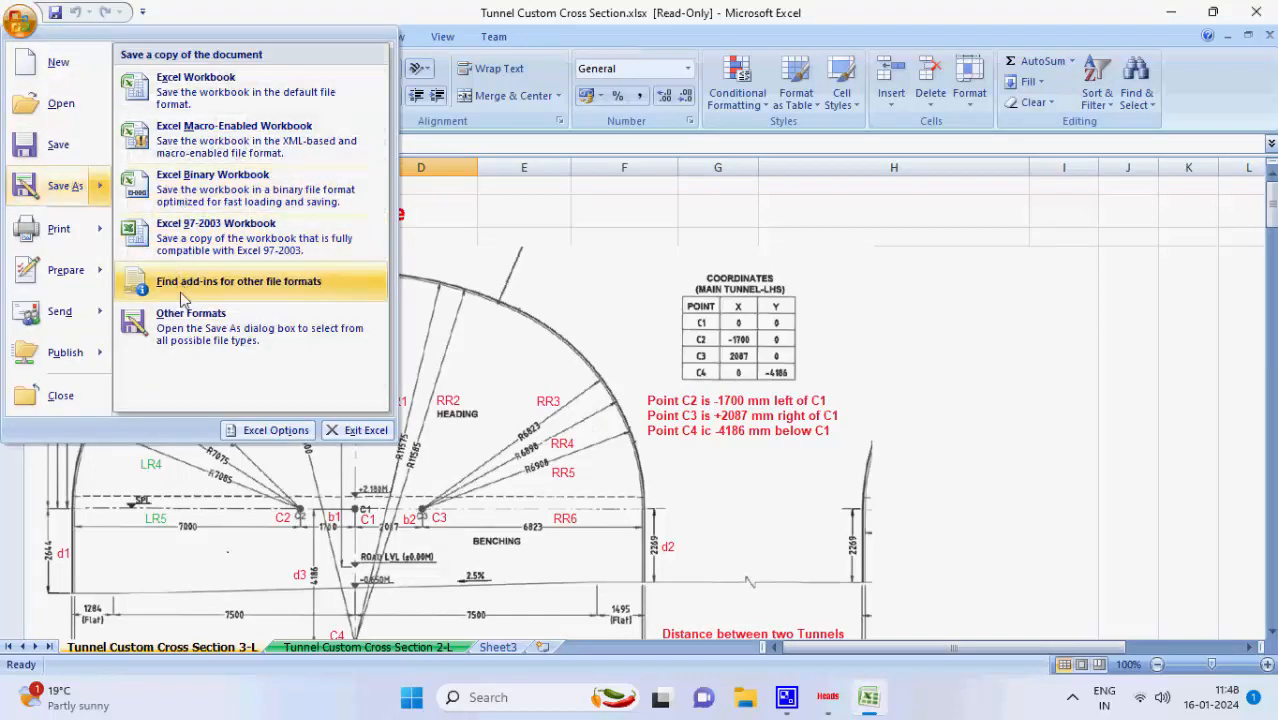
{"action": "left_click", "coordinate": [263, 328]}
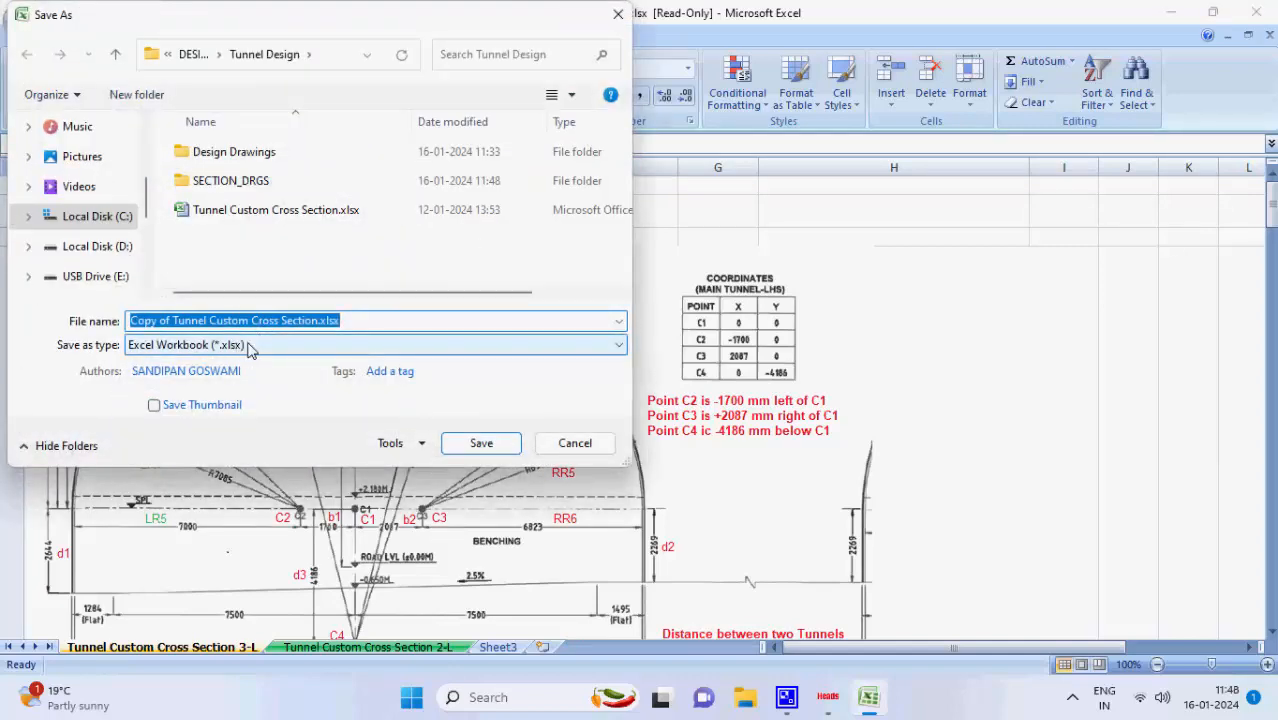
{"action": "left_click", "coordinate": [250, 345]}
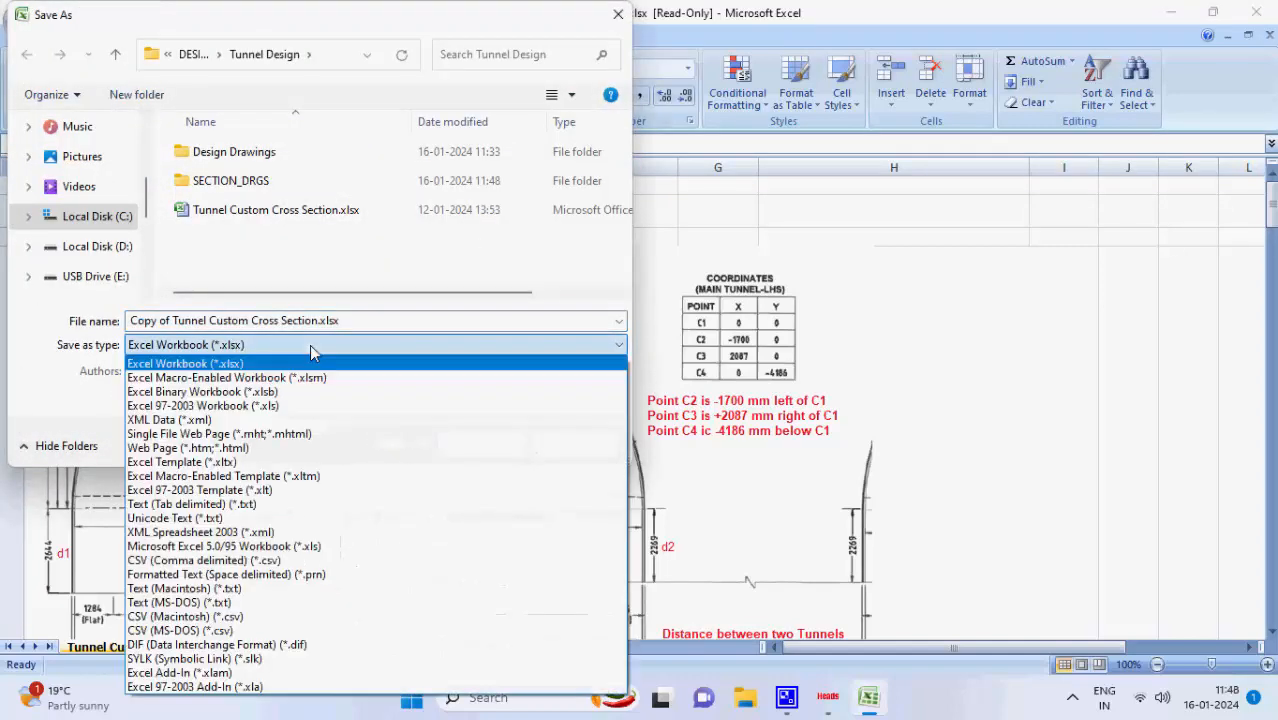
{"action": "left_click", "coordinate": [268, 506]}
{"action": "left_click", "coordinate": [470, 419]}
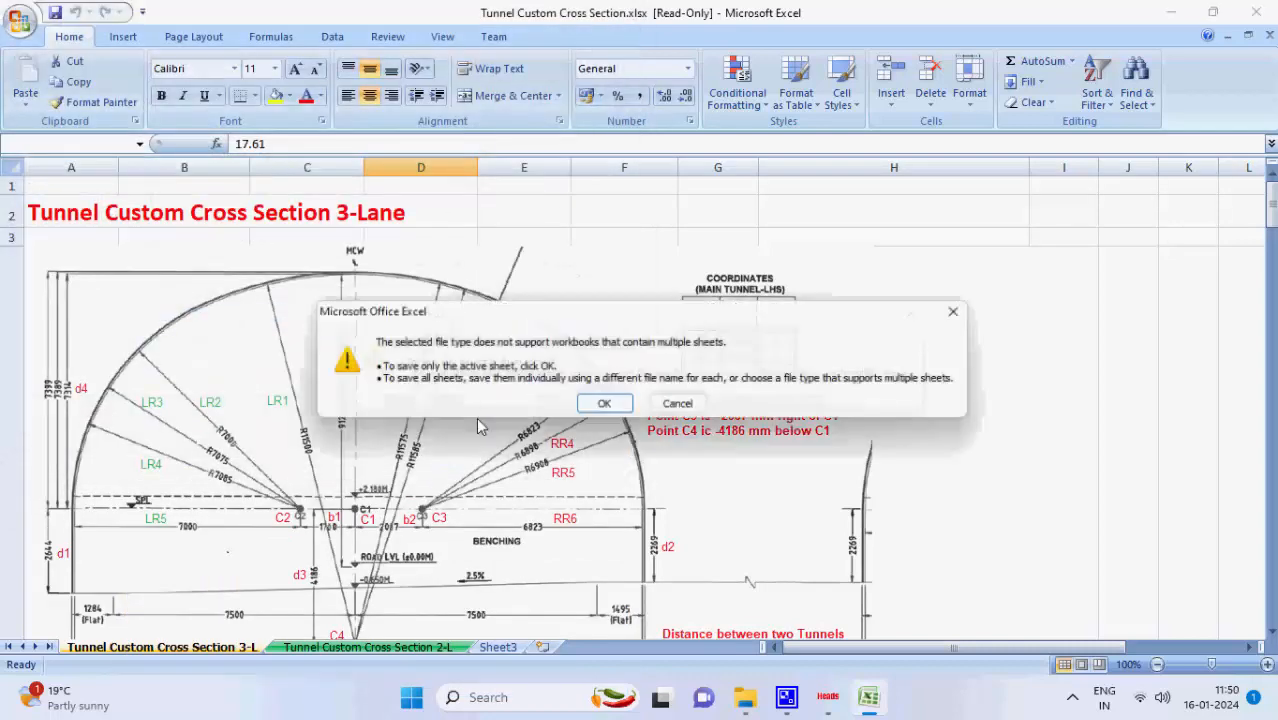
{"action": "left_click", "coordinate": [602, 404]}
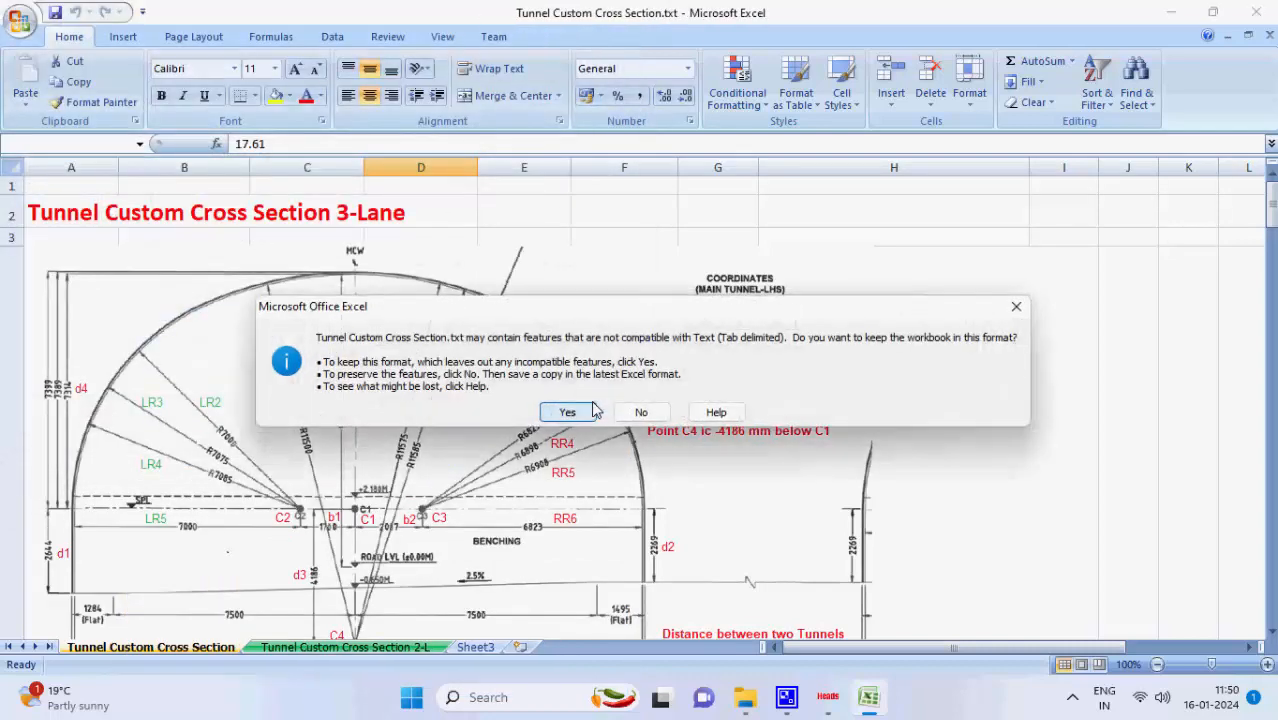
{"action": "left_click", "coordinate": [592, 411]}
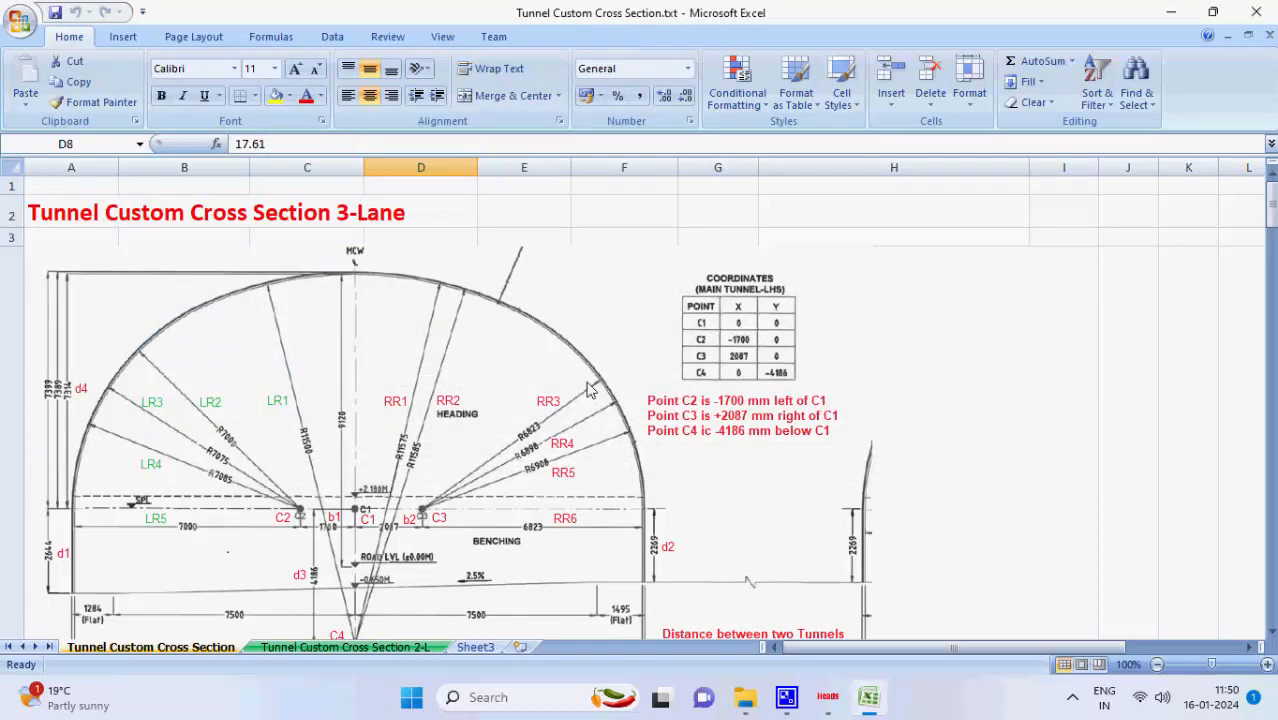
{"action": "left_click", "coordinate": [1256, 12]}
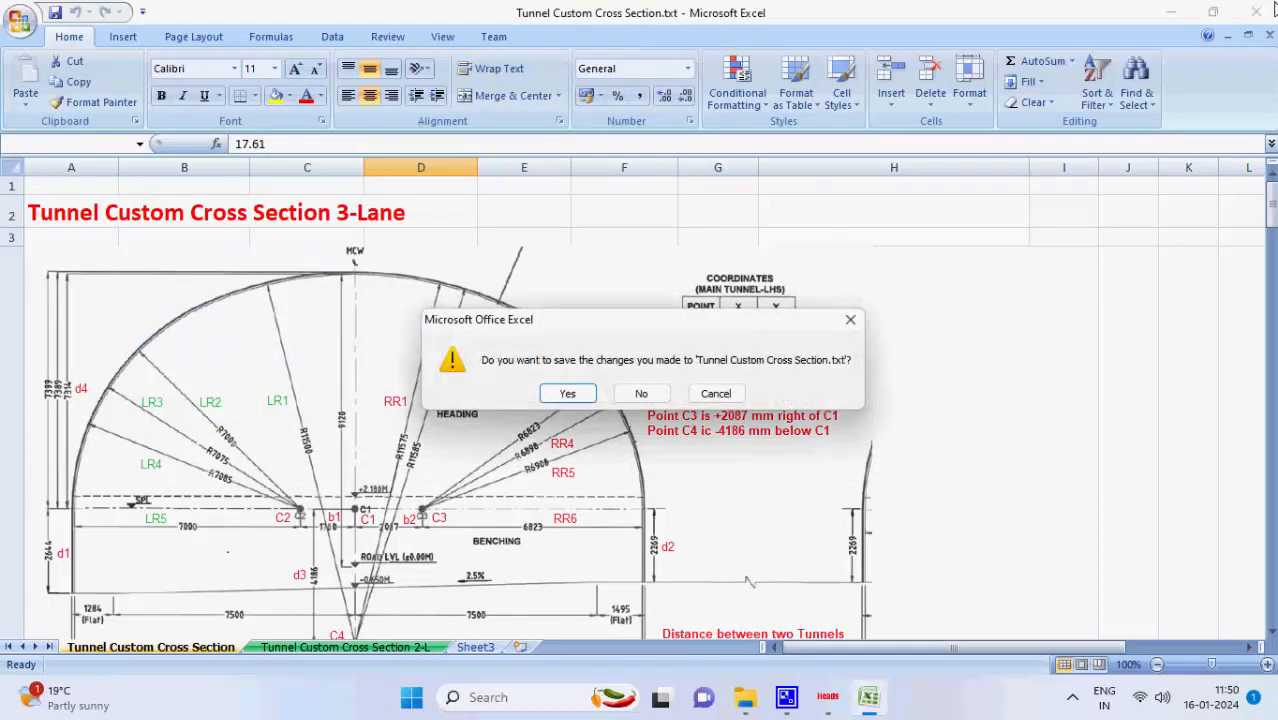
{"action": "left_click", "coordinate": [641, 393]}
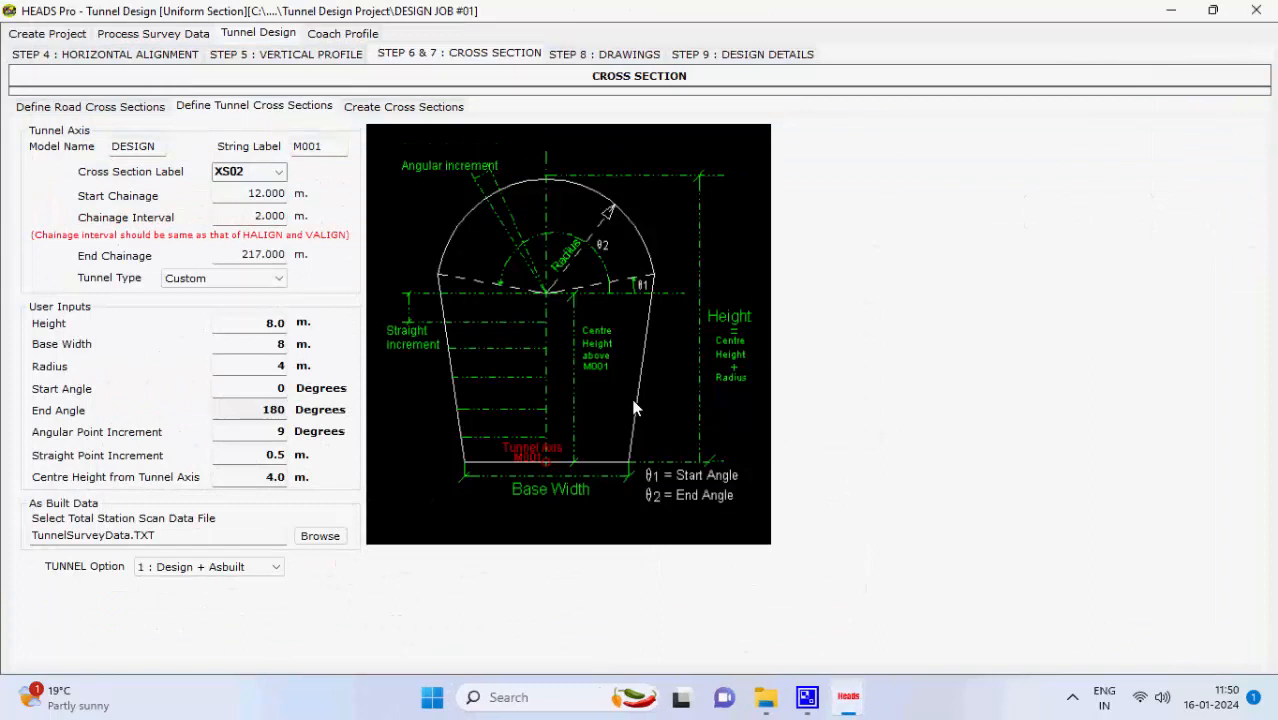
- Process the tunnel cross section data, running item 1, OFFSET, for the cross section strings
{"action": "left_click", "coordinate": [435, 112]}
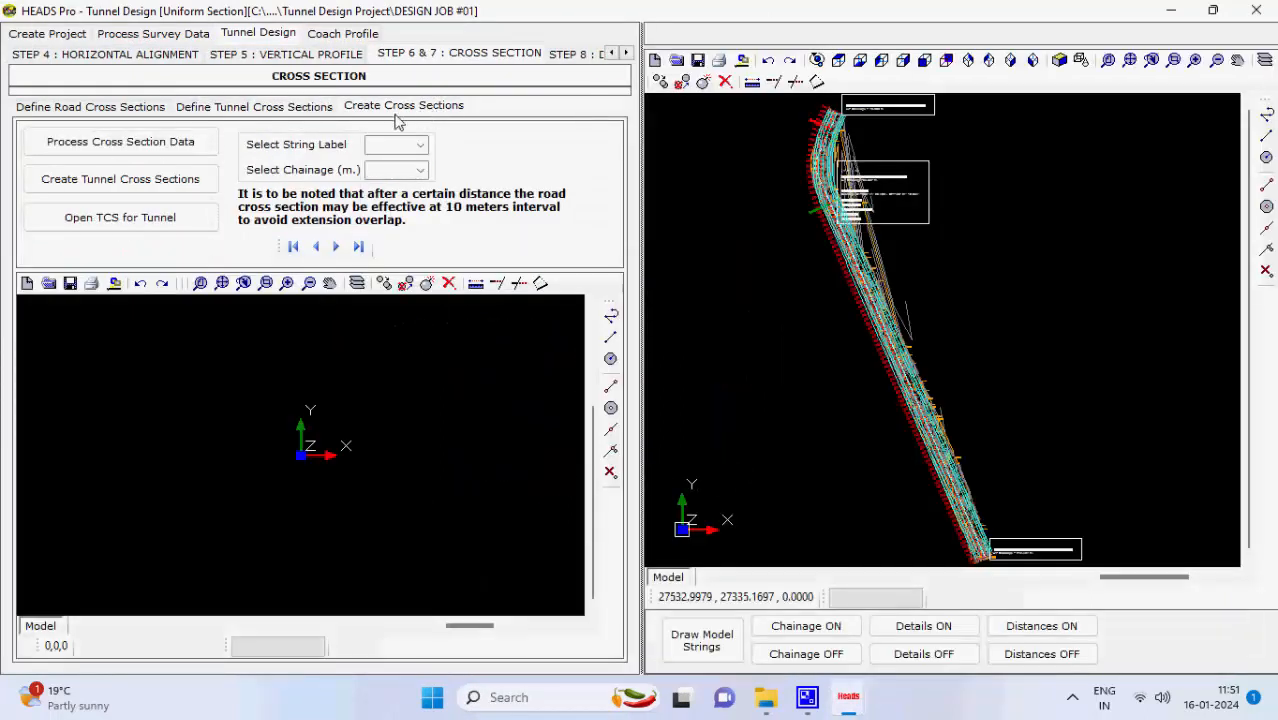
{"action": "left_click", "coordinate": [210, 150]}
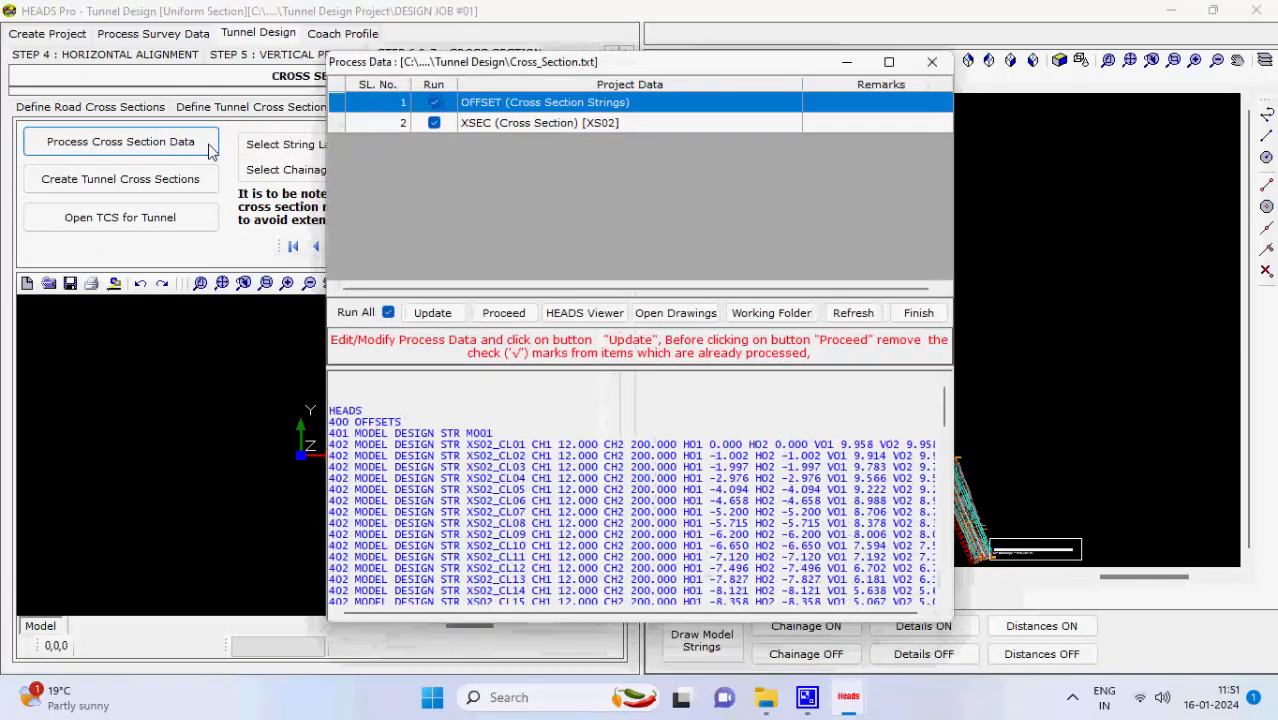
{"action": "left_click", "coordinate": [523, 316]}
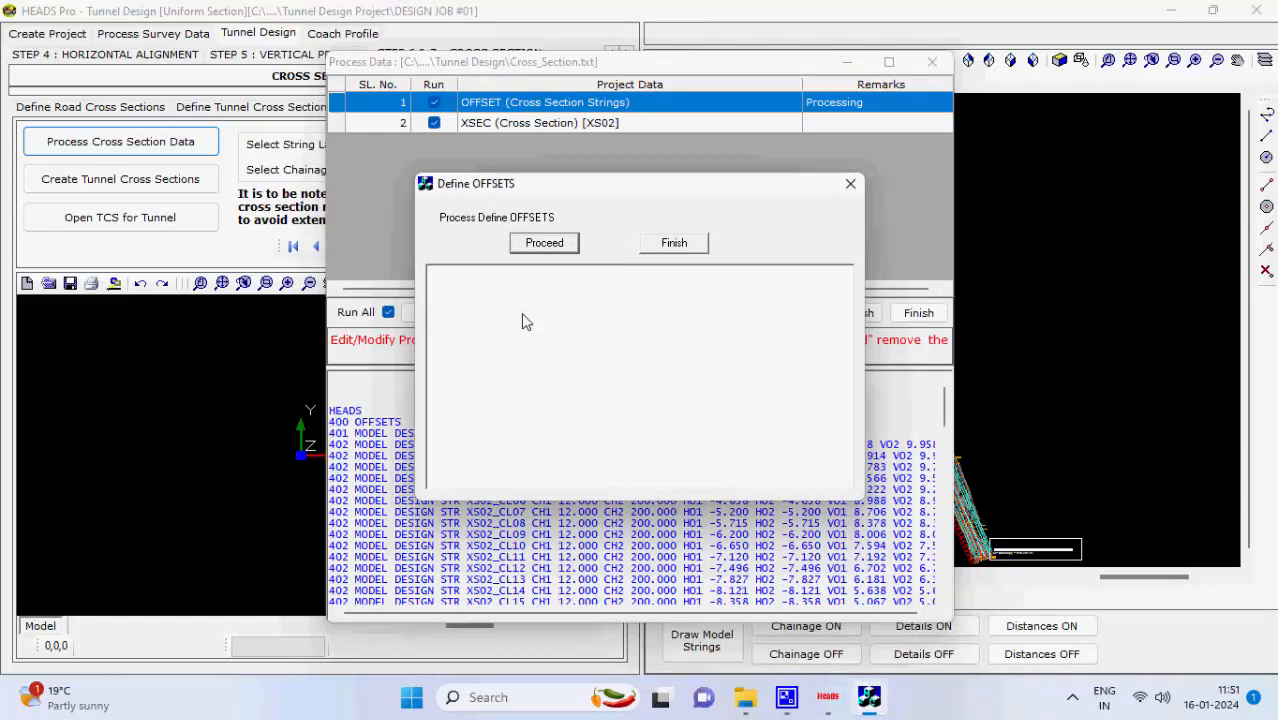
{"action": "left_click", "coordinate": [575, 248]}
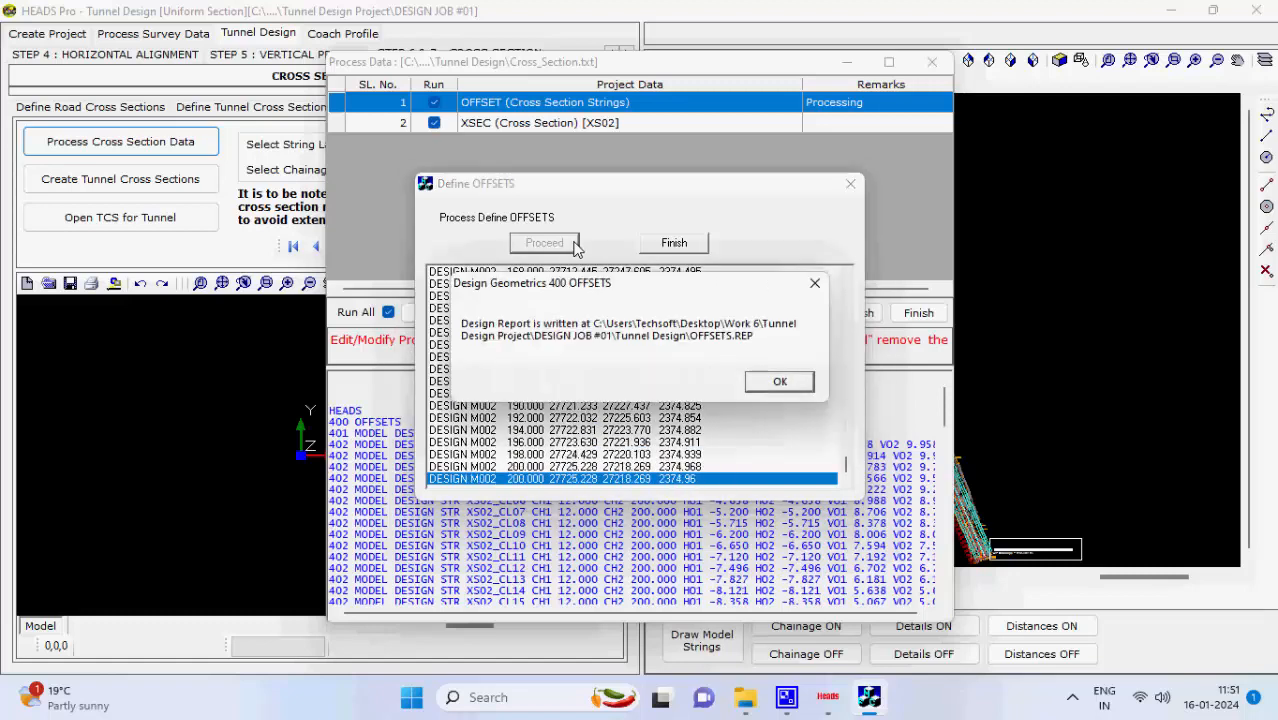
{"action": "left_click", "coordinate": [781, 384]}
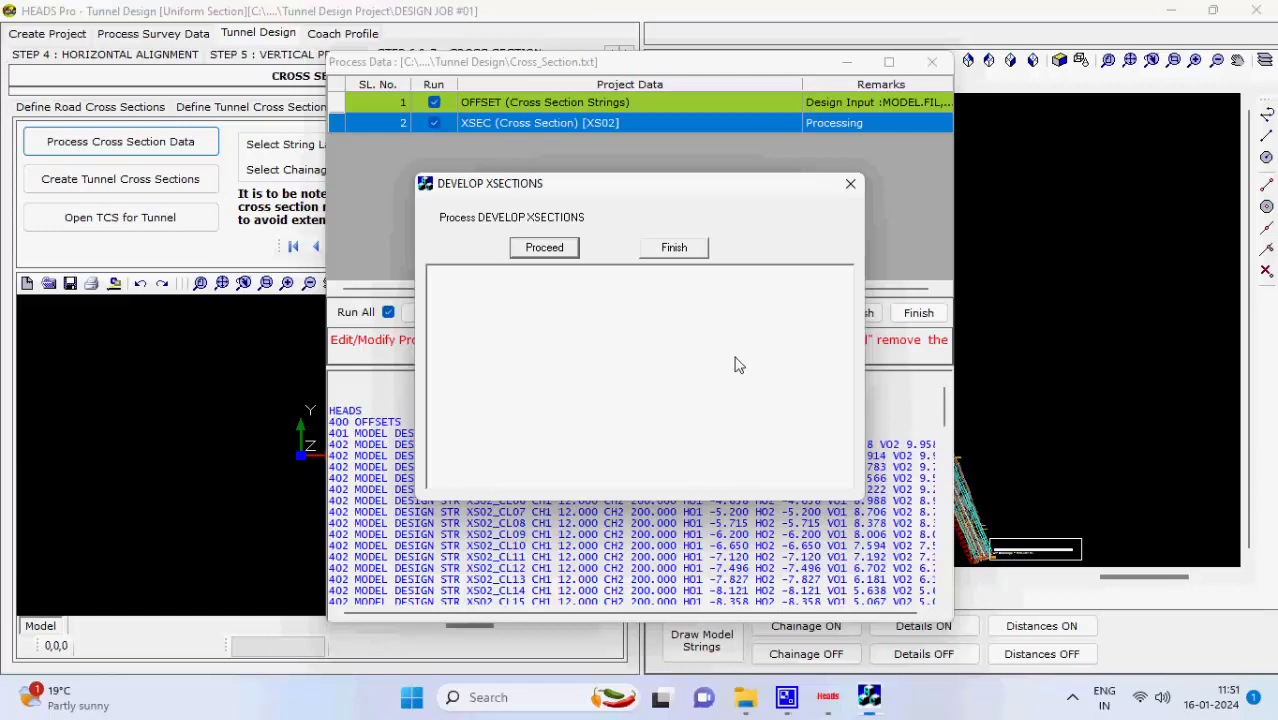
- Run item 2, XSEC, to develop the XS02 cross sections
{"action": "left_click", "coordinate": [576, 255]}
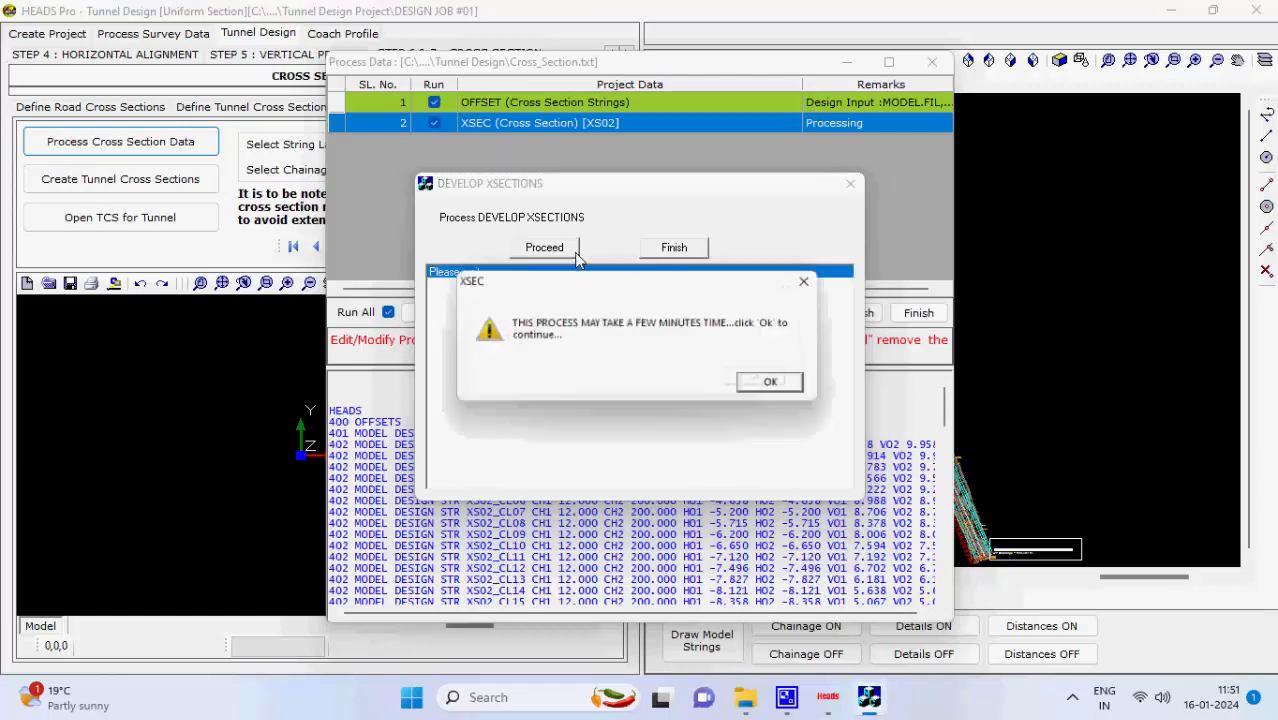
{"action": "left_click", "coordinate": [785, 389]}
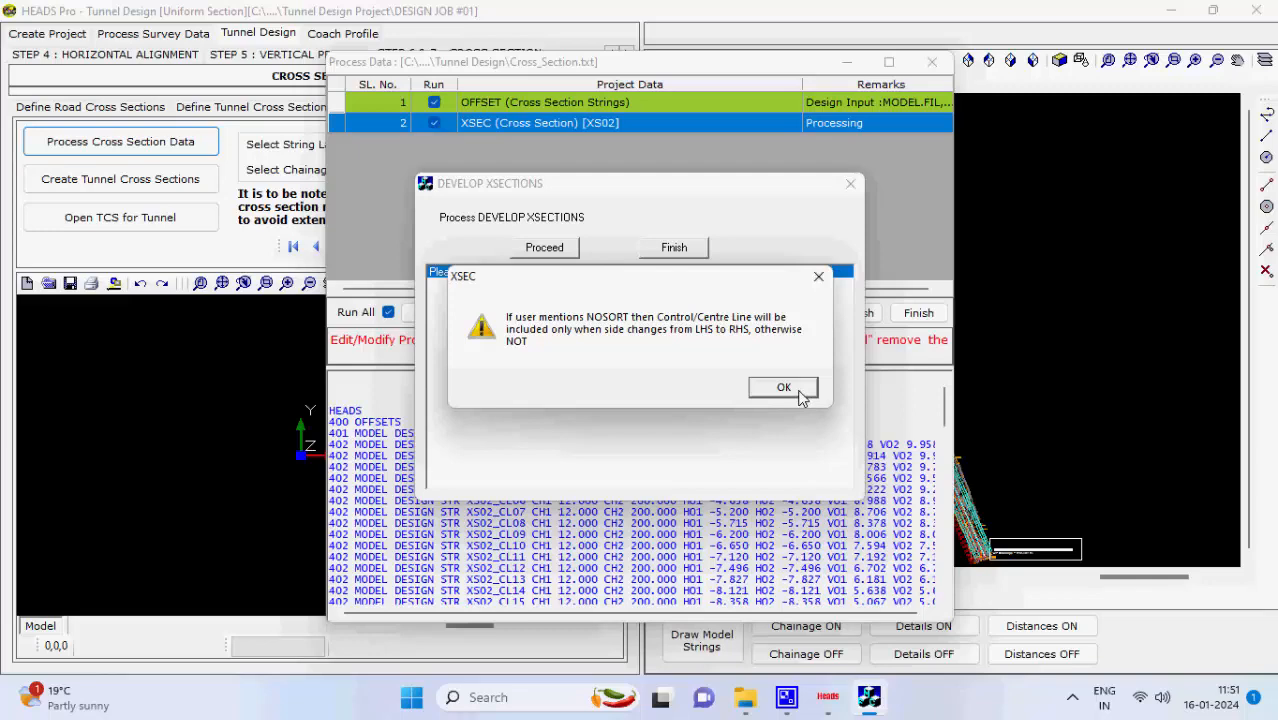
{"action": "left_click", "coordinate": [799, 392]}
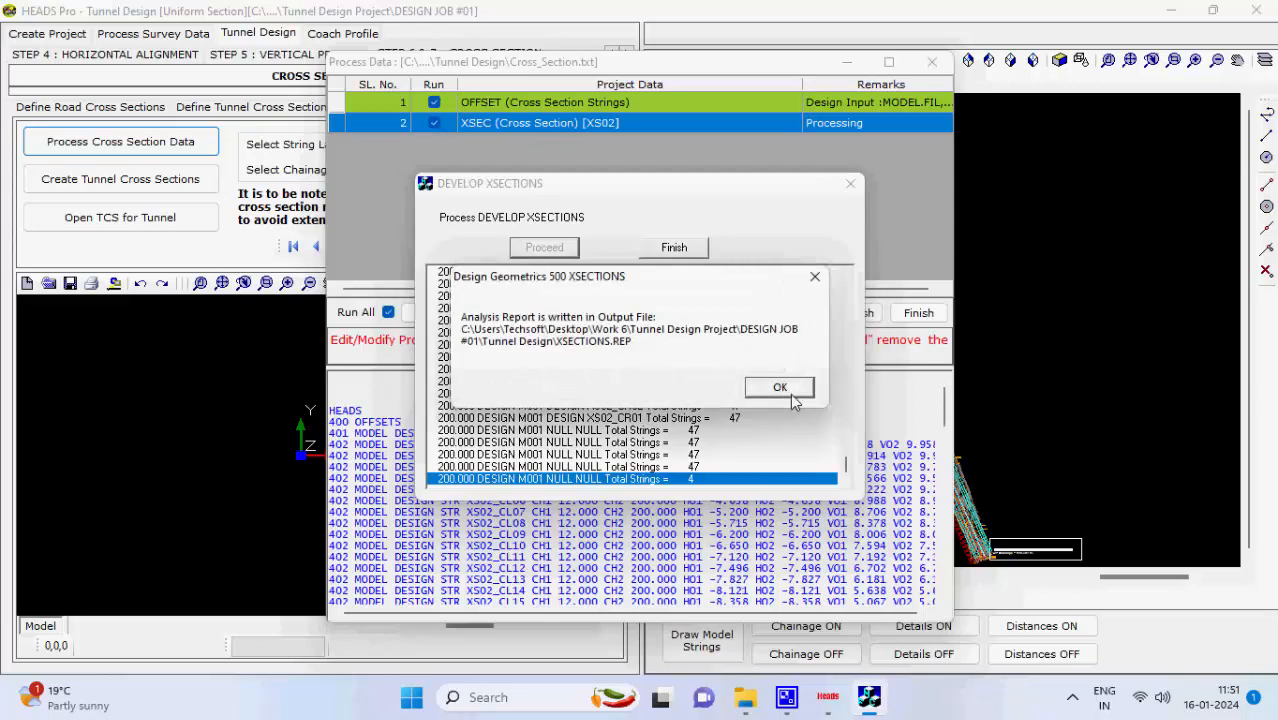
{"action": "left_click", "coordinate": [778, 388]}
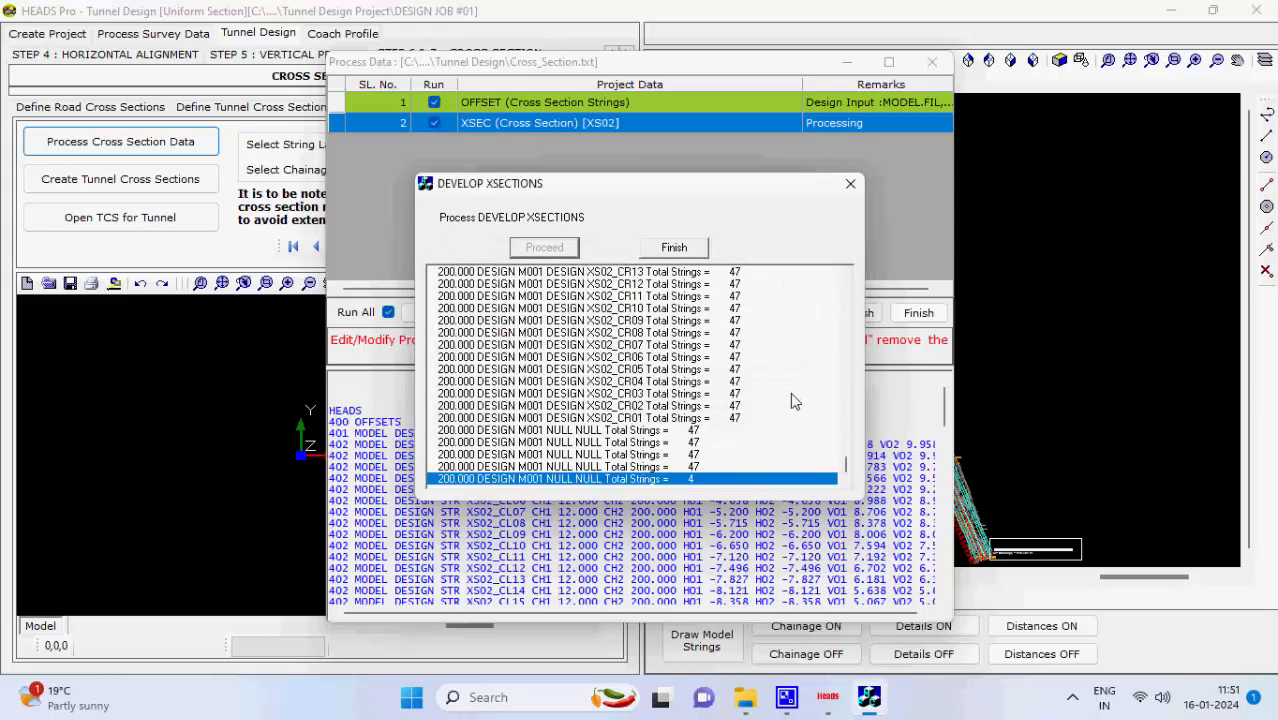
{"action": "left_click", "coordinate": [696, 246]}
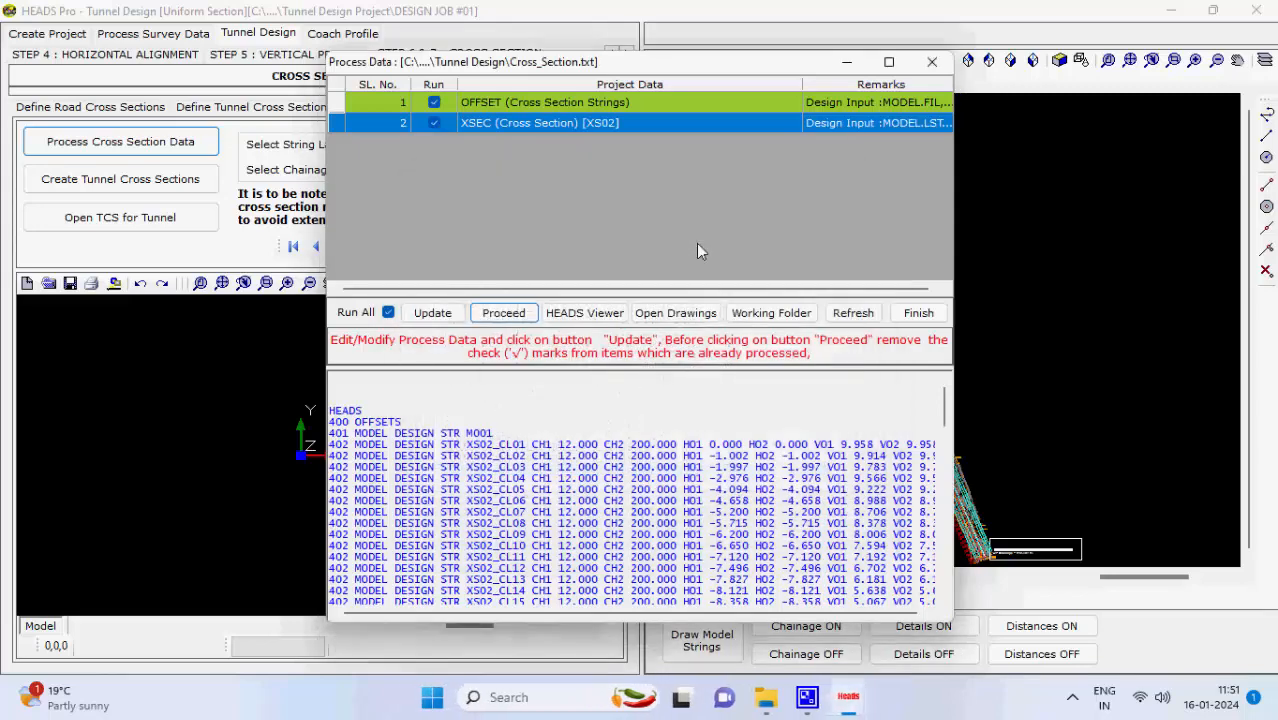
- Finish the processing and draw all XS02 strings of the DESIGN model
{"action": "left_click", "coordinate": [918, 312]}
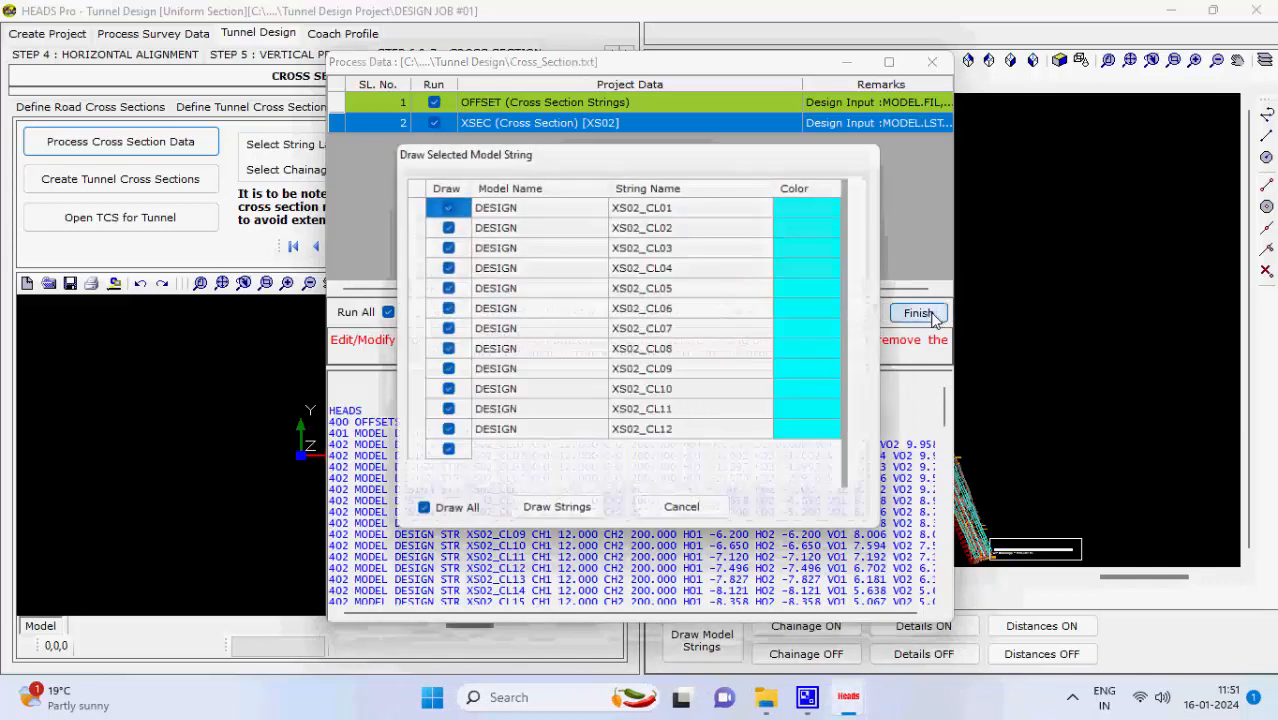
{"action": "scroll", "coordinate": [593, 394], "scroll_direction": "down", "scroll_amount": 5}
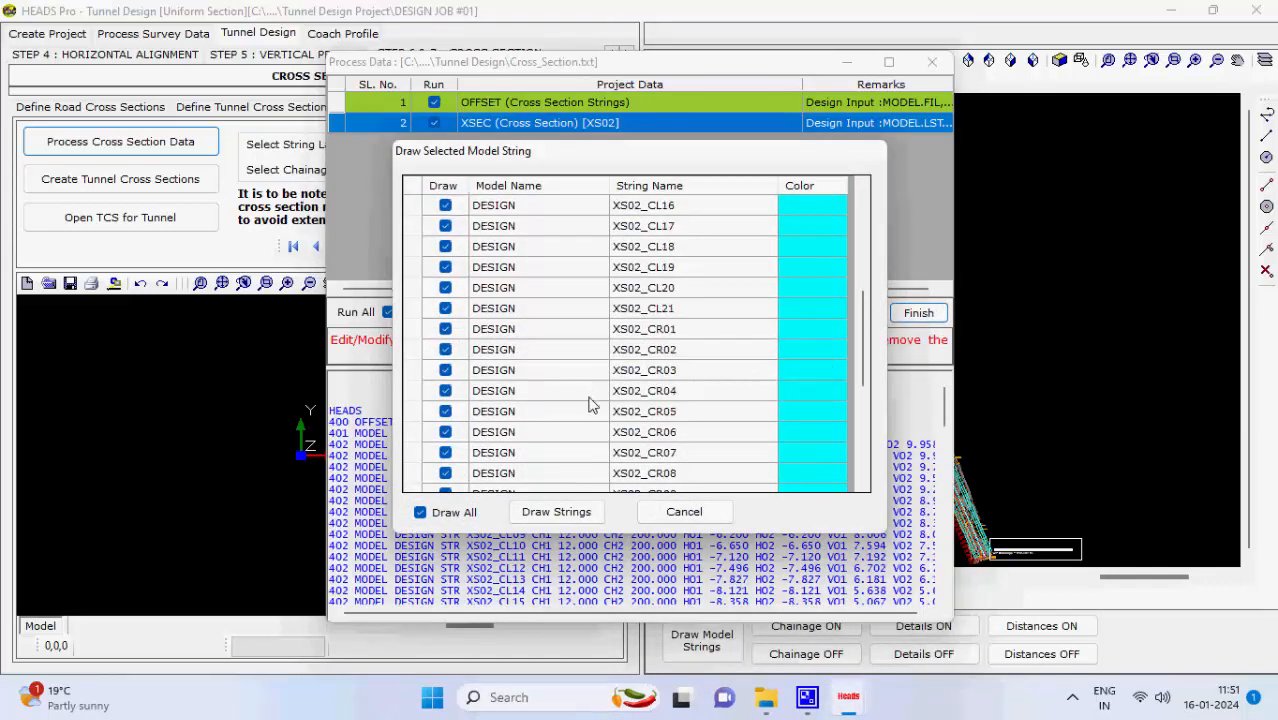
{"action": "scroll", "coordinate": [590, 404], "scroll_direction": "down", "scroll_amount": 5}
{"action": "scroll", "coordinate": [590, 404], "scroll_direction": "up", "scroll_amount": 10}
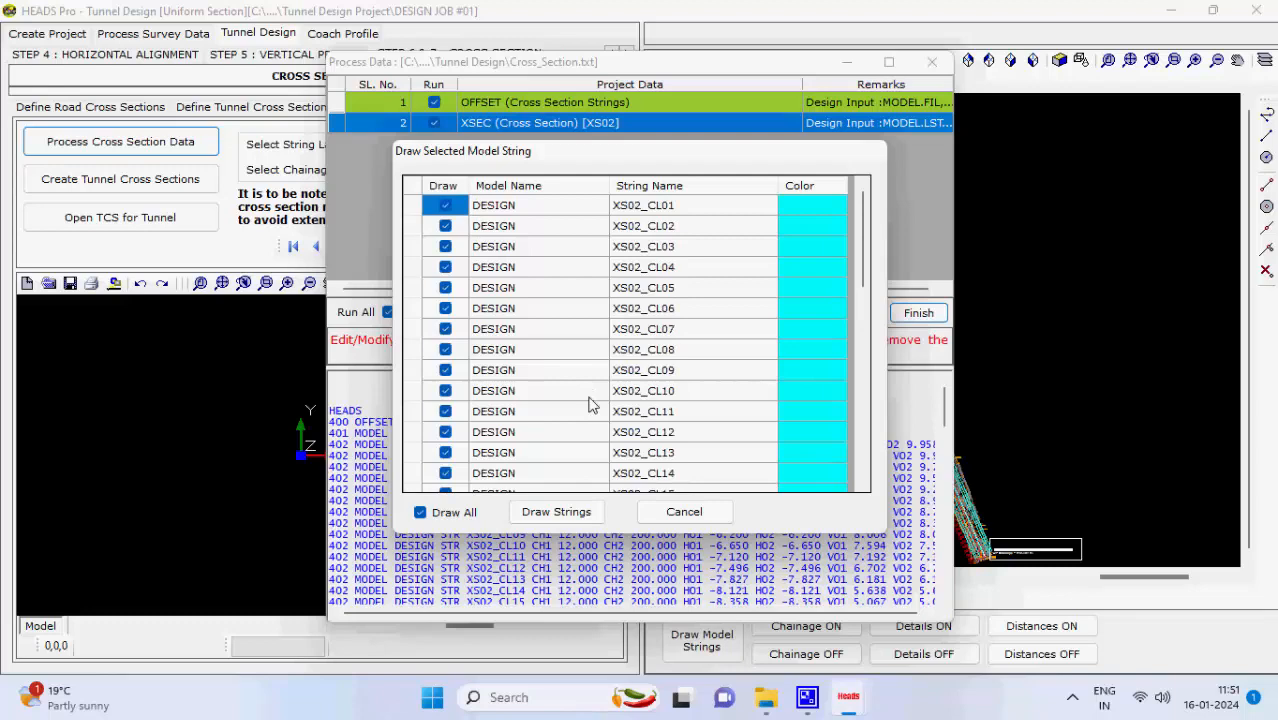
{"action": "left_click", "coordinate": [560, 512]}
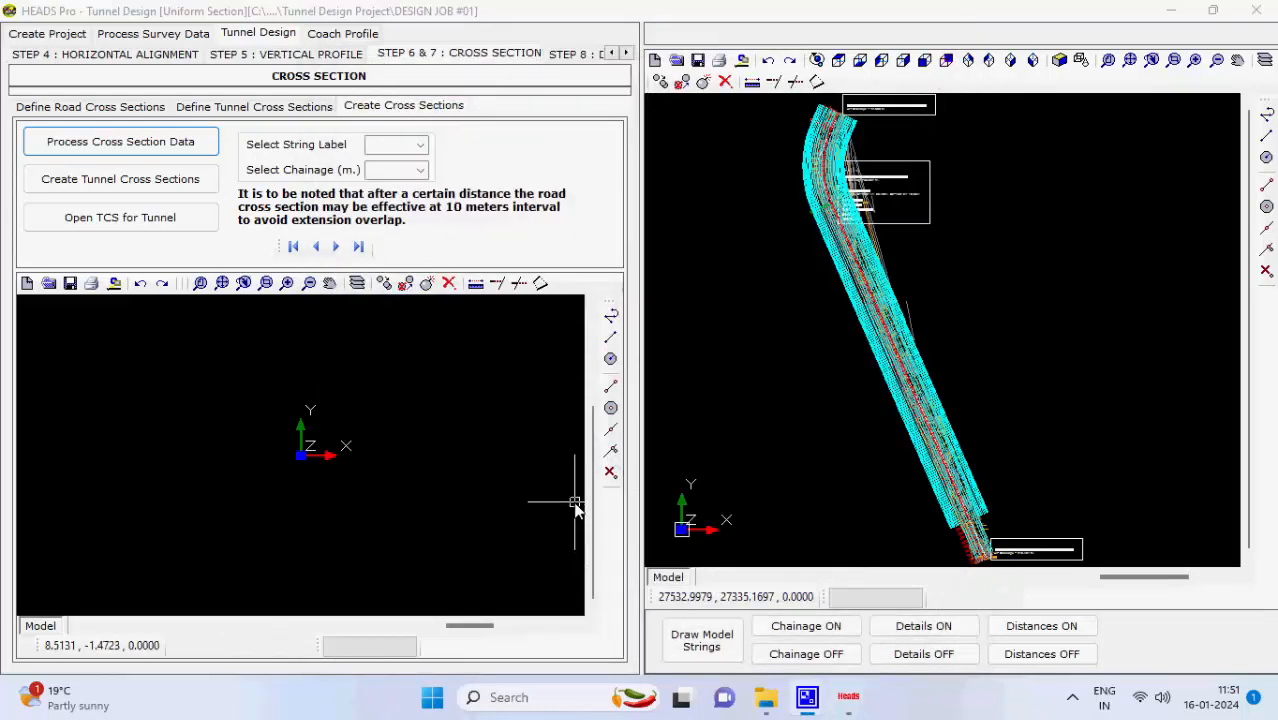
- Create the cross sections of the tunnel with road, using tolerance 0.02 m, label XS03 and a 0.35 m offset from the design section
{"action": "left_click", "coordinate": [211, 192]}
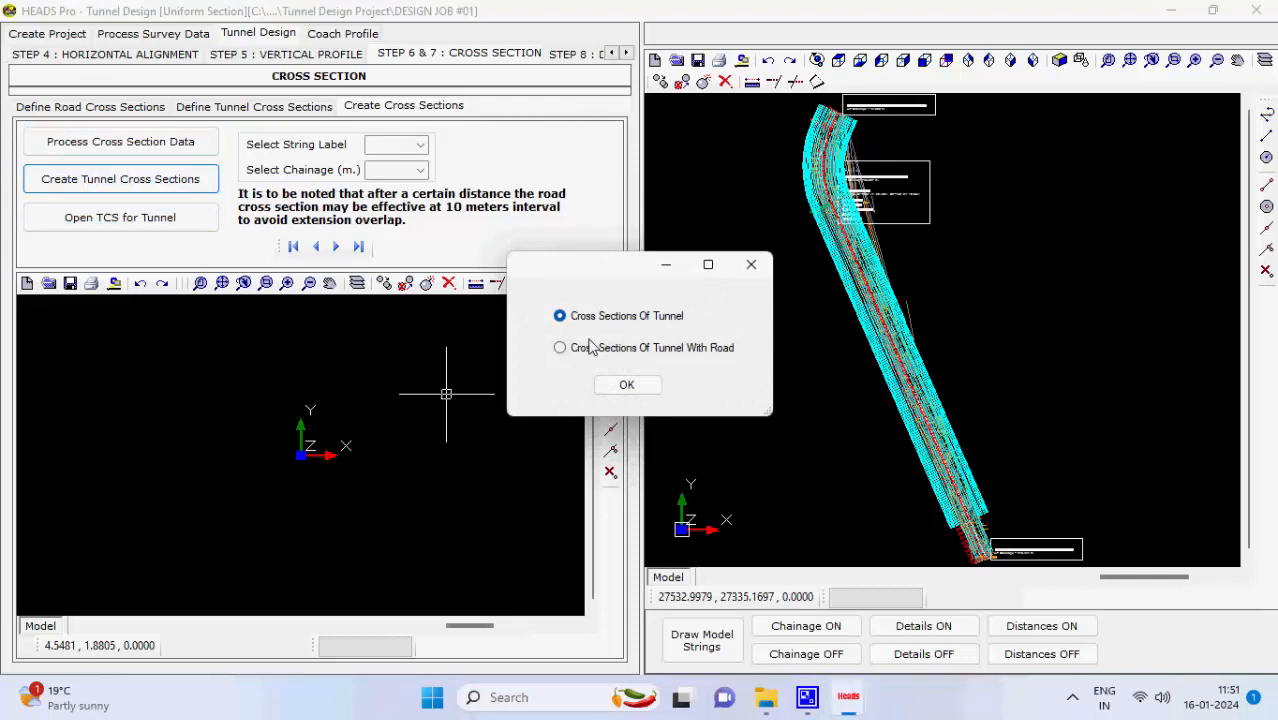
{"action": "left_click", "coordinate": [591, 347]}
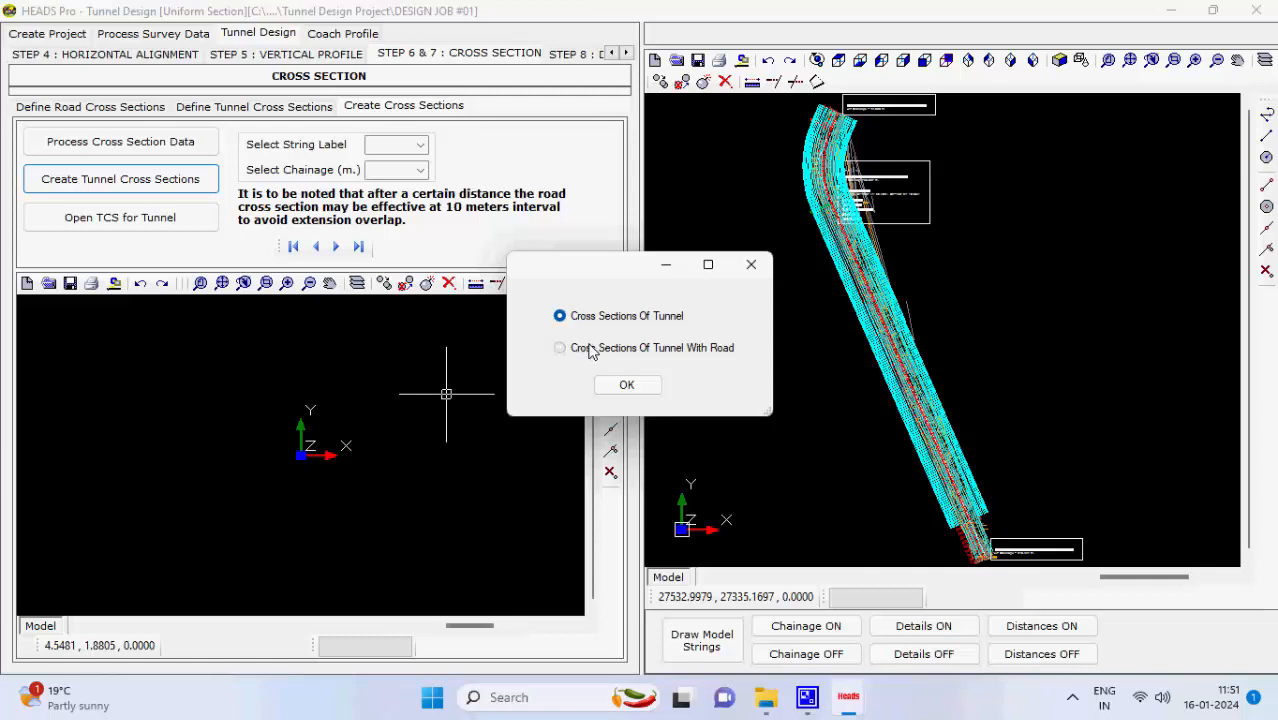
{"action": "left_click", "coordinate": [627, 385]}
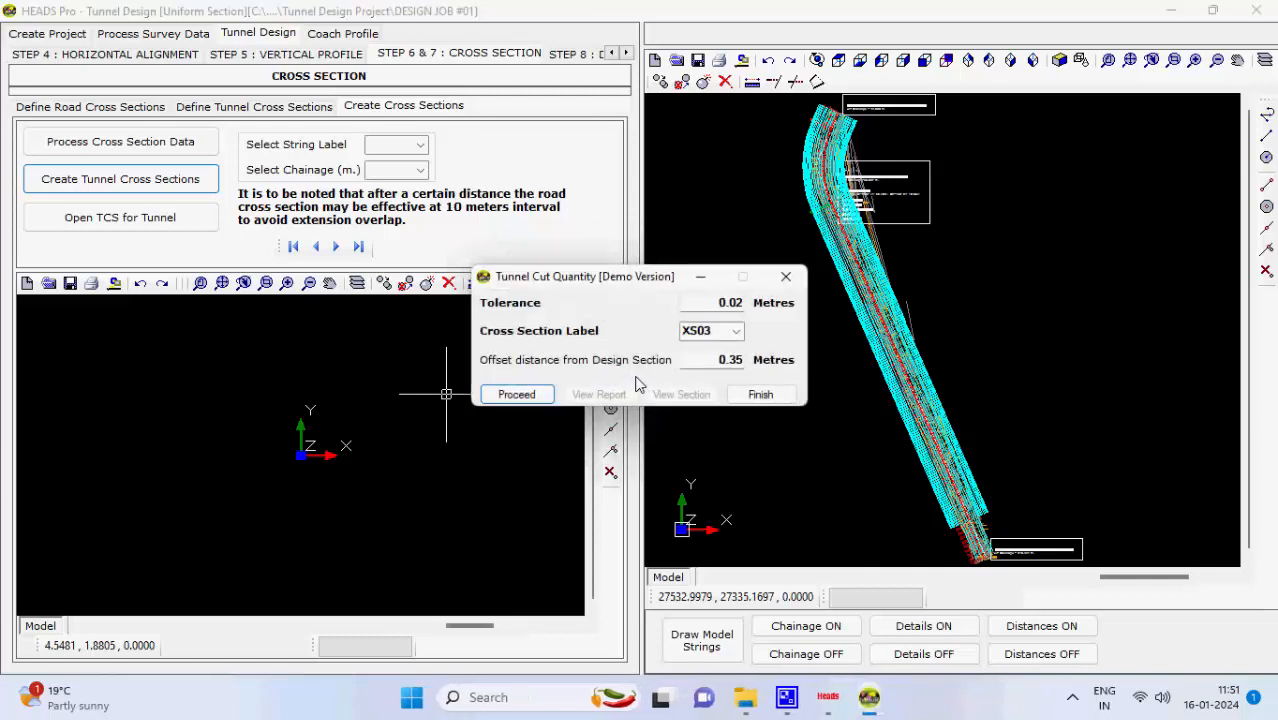
{"action": "left_click", "coordinate": [544, 397]}
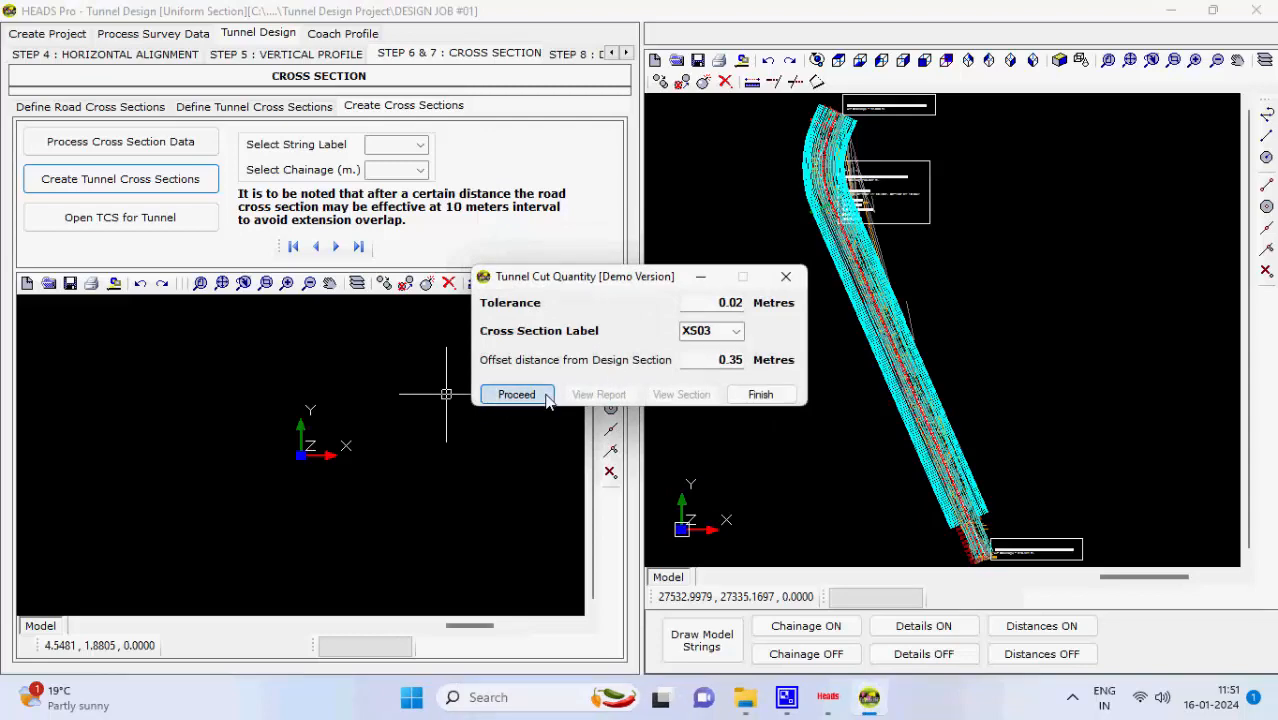
{"action": "left_click", "coordinate": [516, 394]}
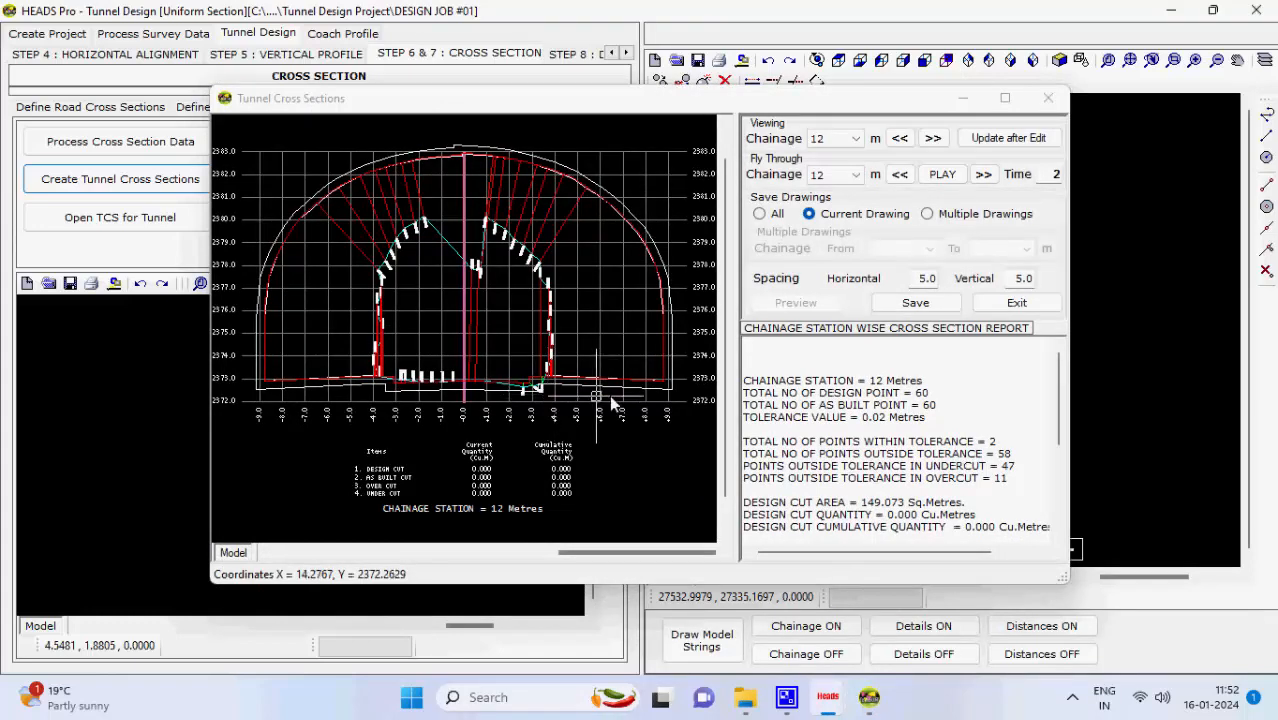
- Play the tunnel cross section fly-through briefly, stop it, and view the sections from chainage 32 m through 40 m
{"action": "left_click", "coordinate": [984, 175]}
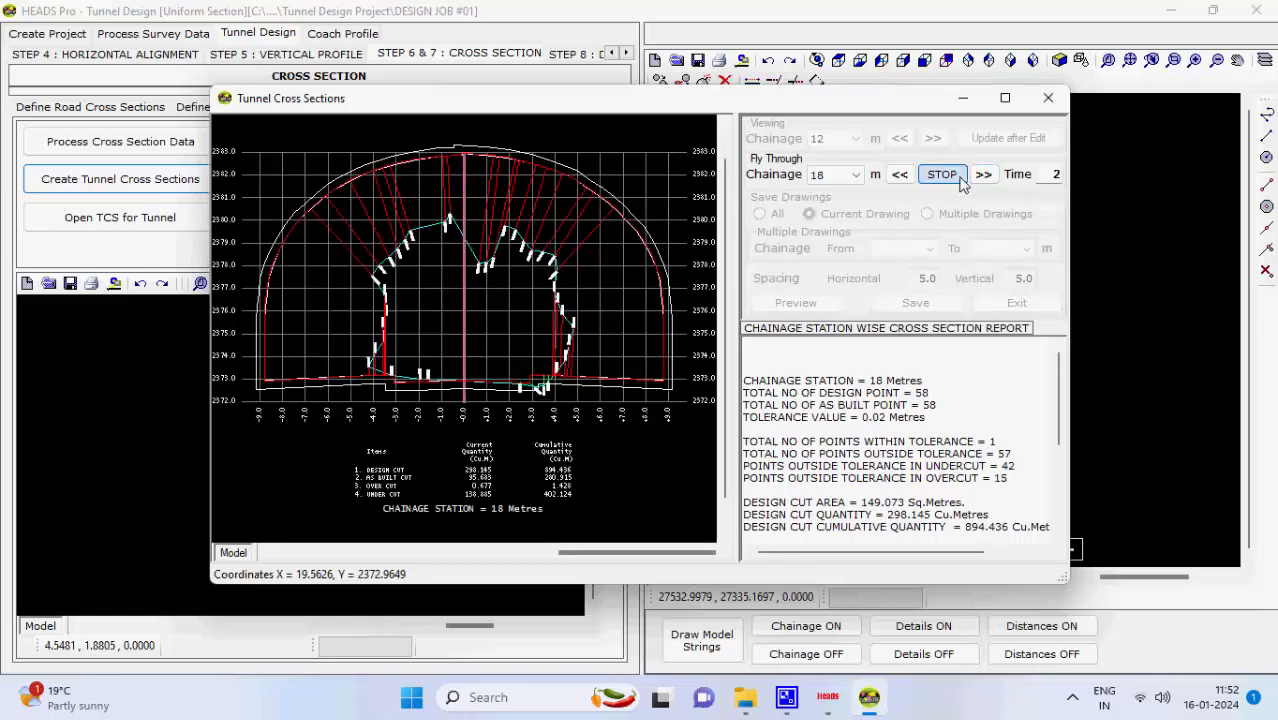
{"action": "left_click", "coordinate": [942, 175]}
{"action": "left_click", "coordinate": [857, 138]}
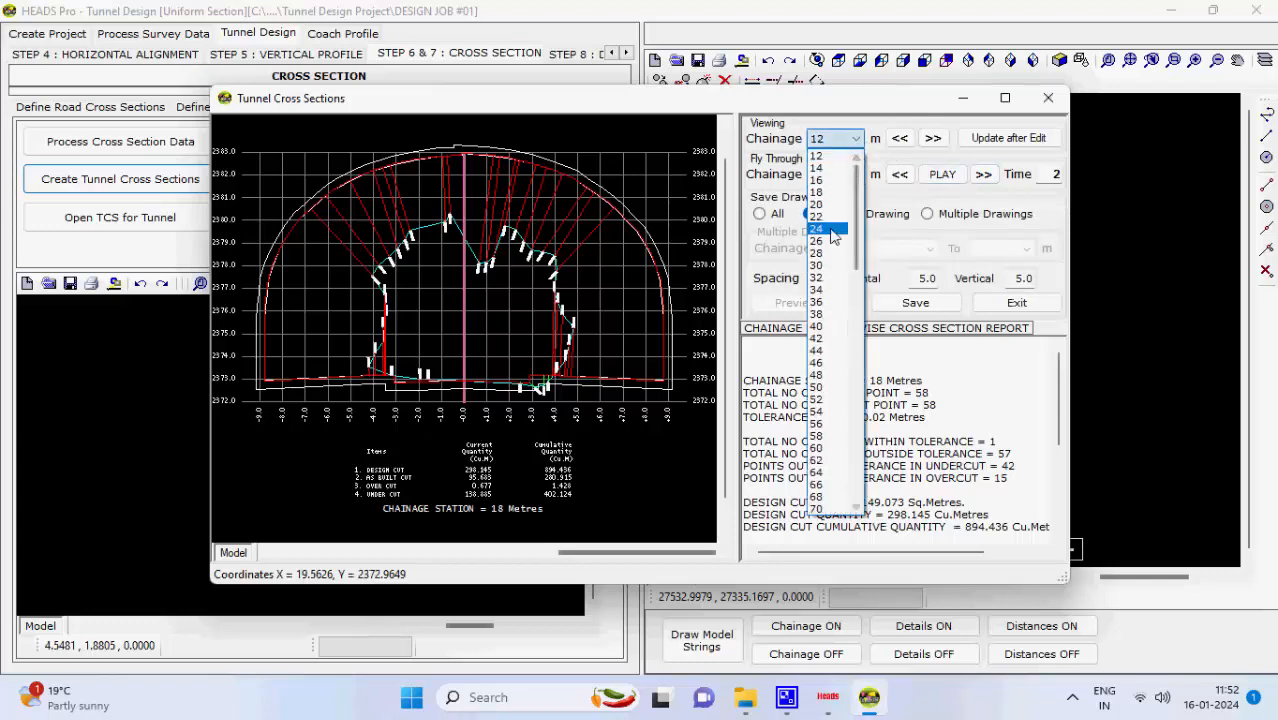
{"action": "left_click", "coordinate": [830, 278]}
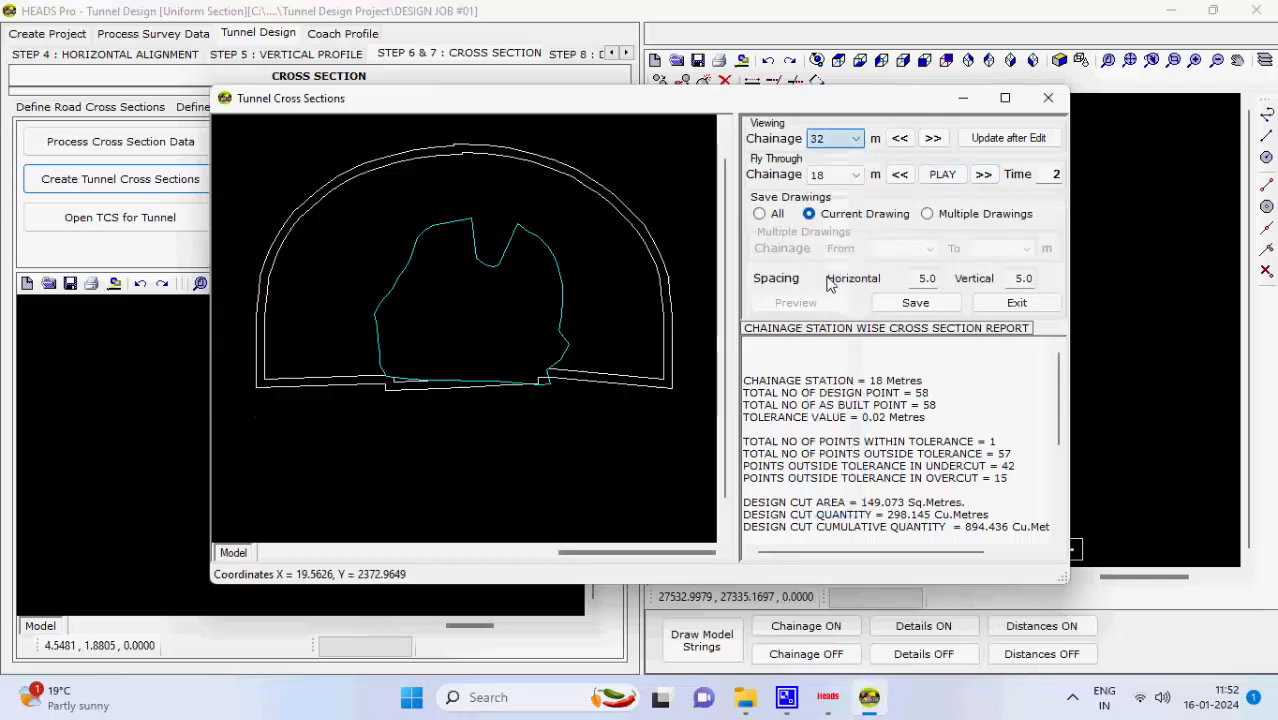
{"action": "left_click", "coordinate": [933, 139]}
{"action": "left_click", "coordinate": [933, 139]}
{"action": "left_click", "coordinate": [933, 139]}
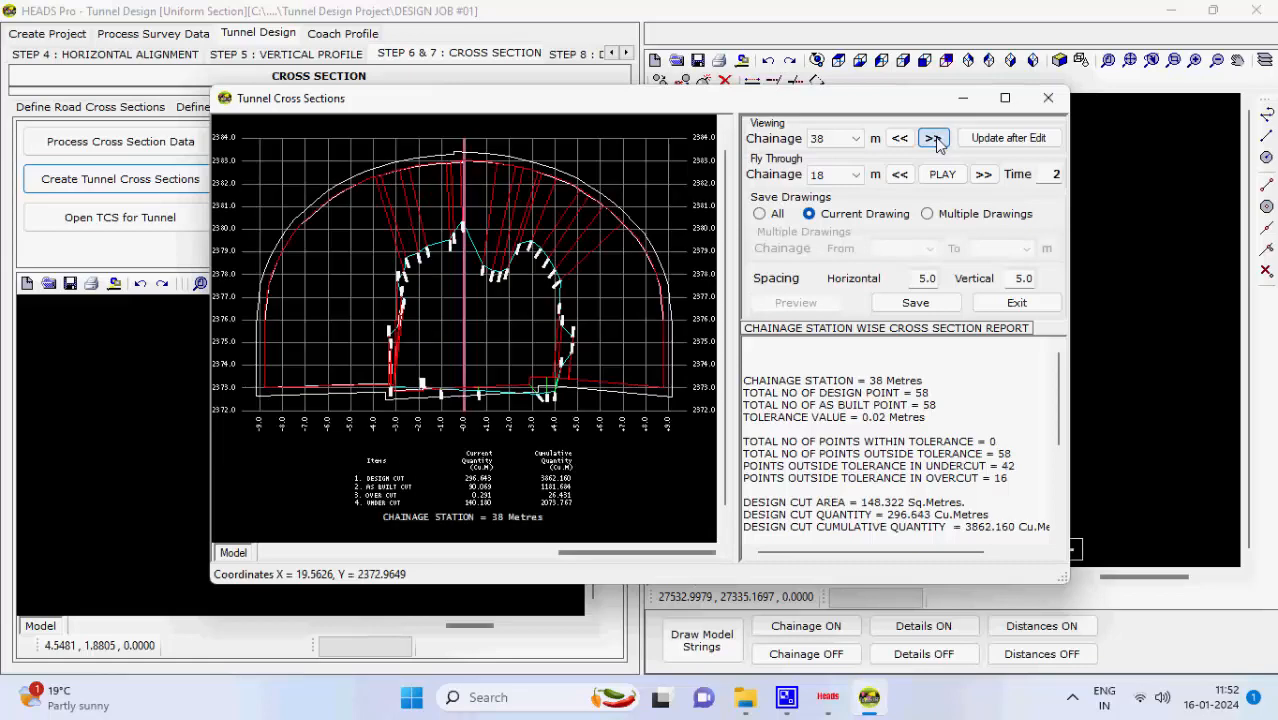
{"action": "left_click", "coordinate": [933, 139]}
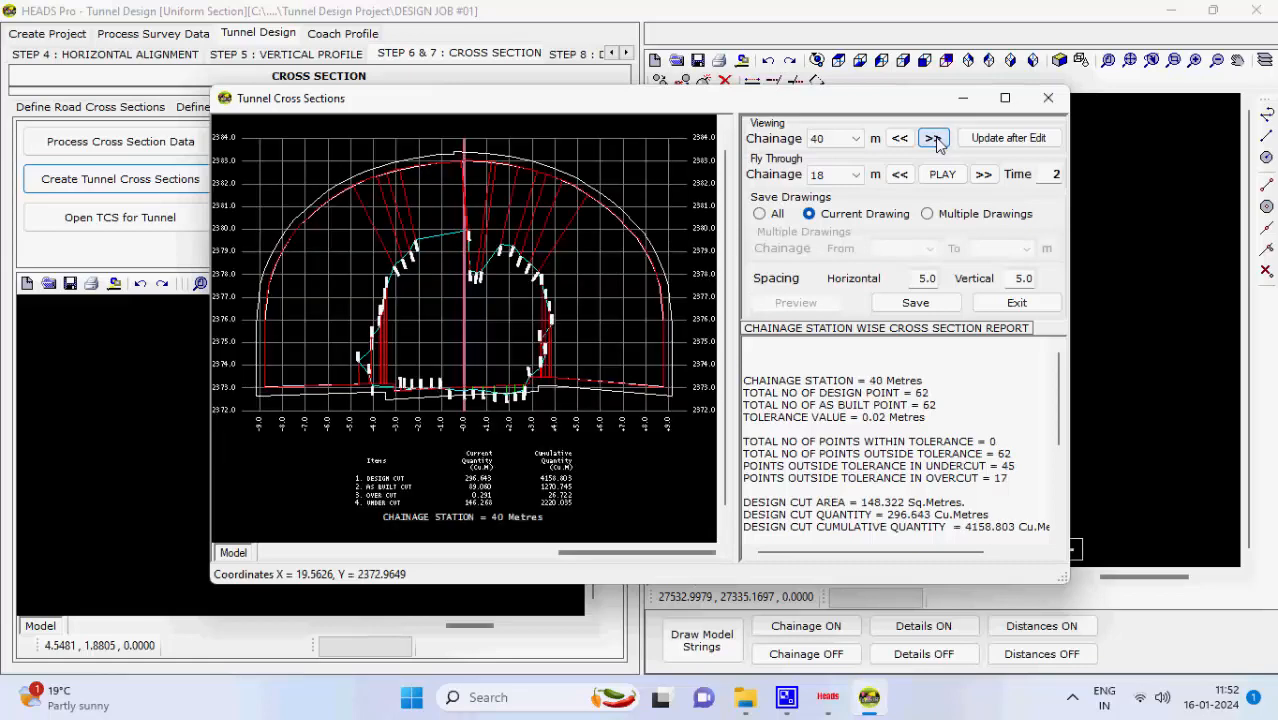
- Return the section viewer to chainage 12 m, exit it, and finish the tunnel cut quantity processing
{"action": "left_click", "coordinate": [856, 139]}
{"action": "scroll", "coordinate": [838, 170], "scroll_direction": "up", "scroll_amount": 3}
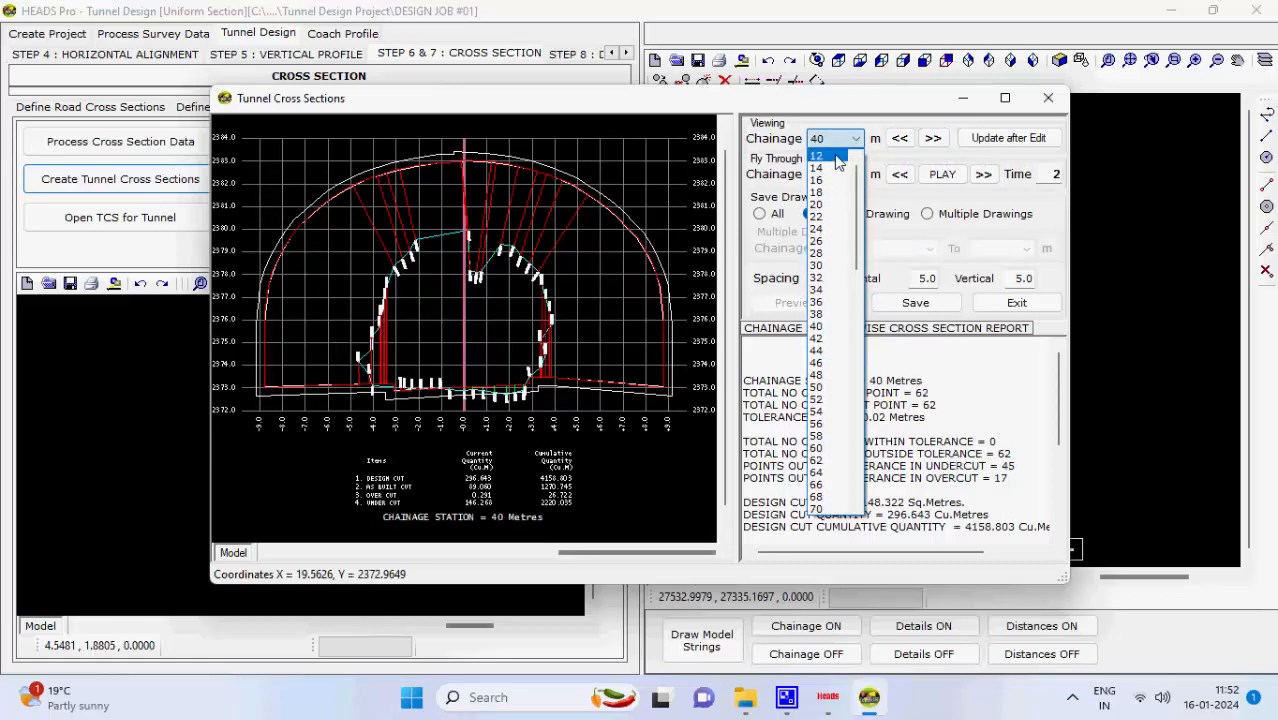
{"action": "left_click", "coordinate": [836, 158]}
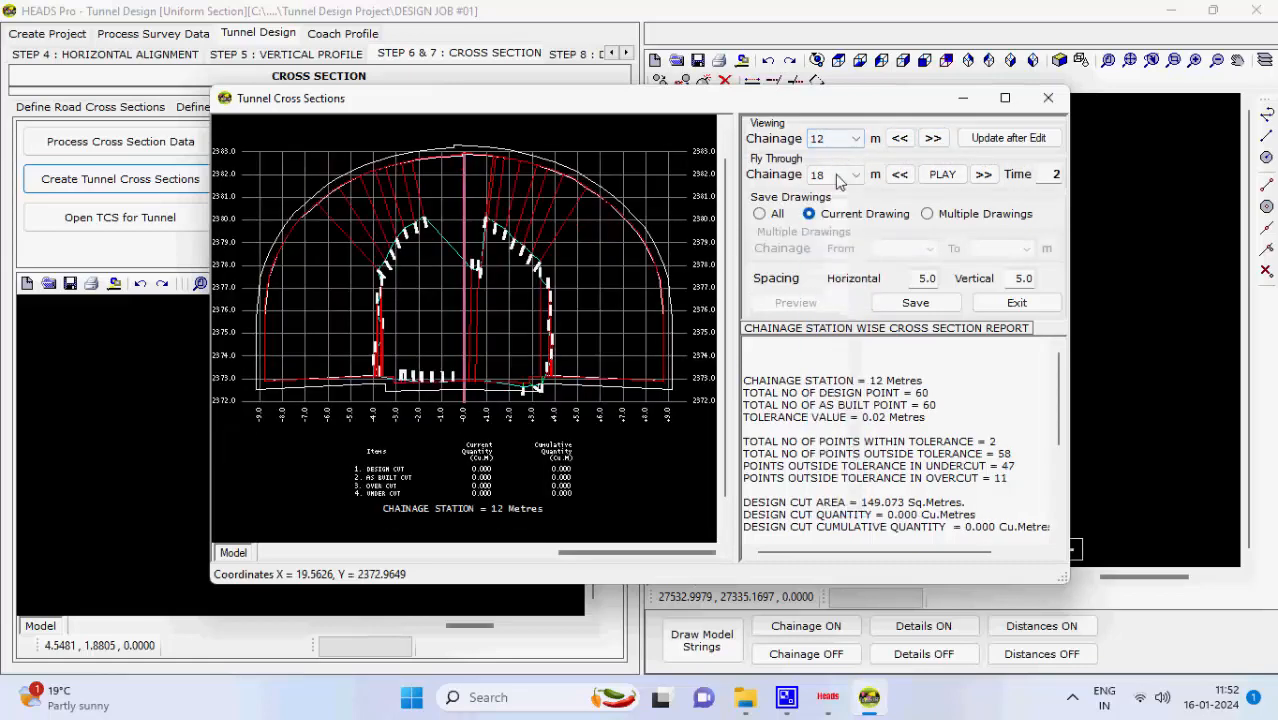
{"action": "left_click", "coordinate": [988, 304]}
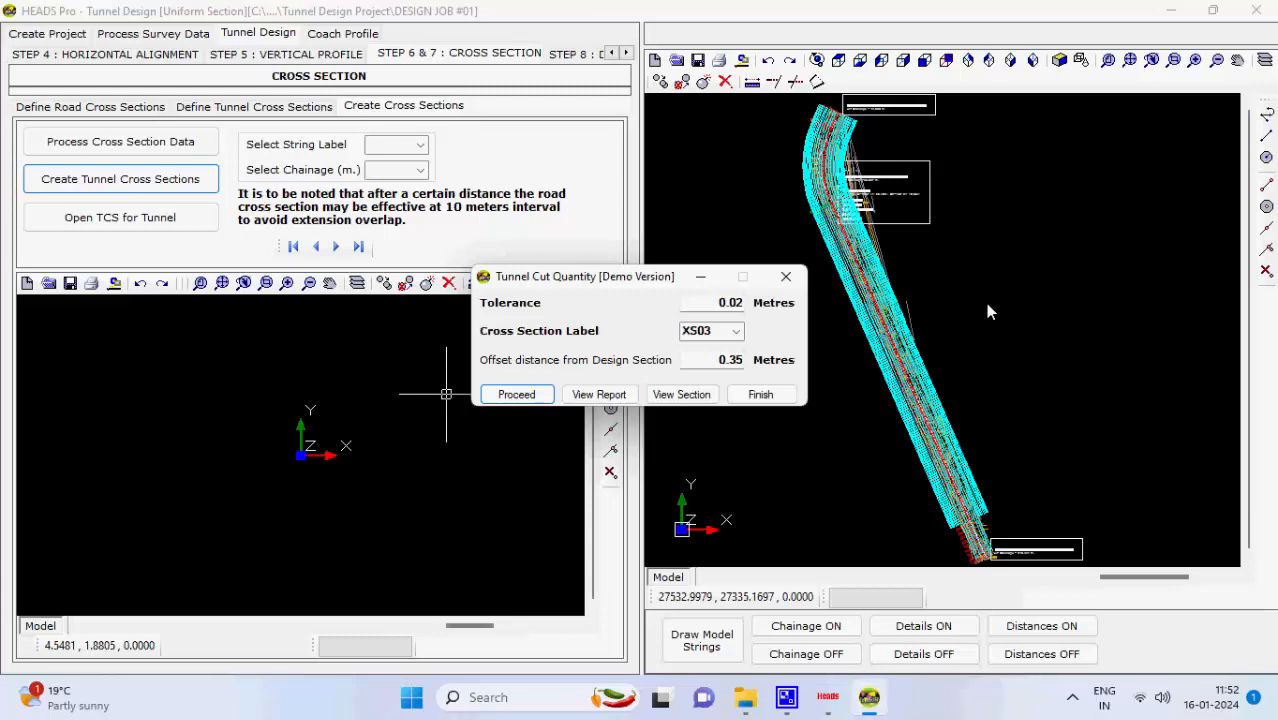
{"action": "left_click", "coordinate": [760, 395]}
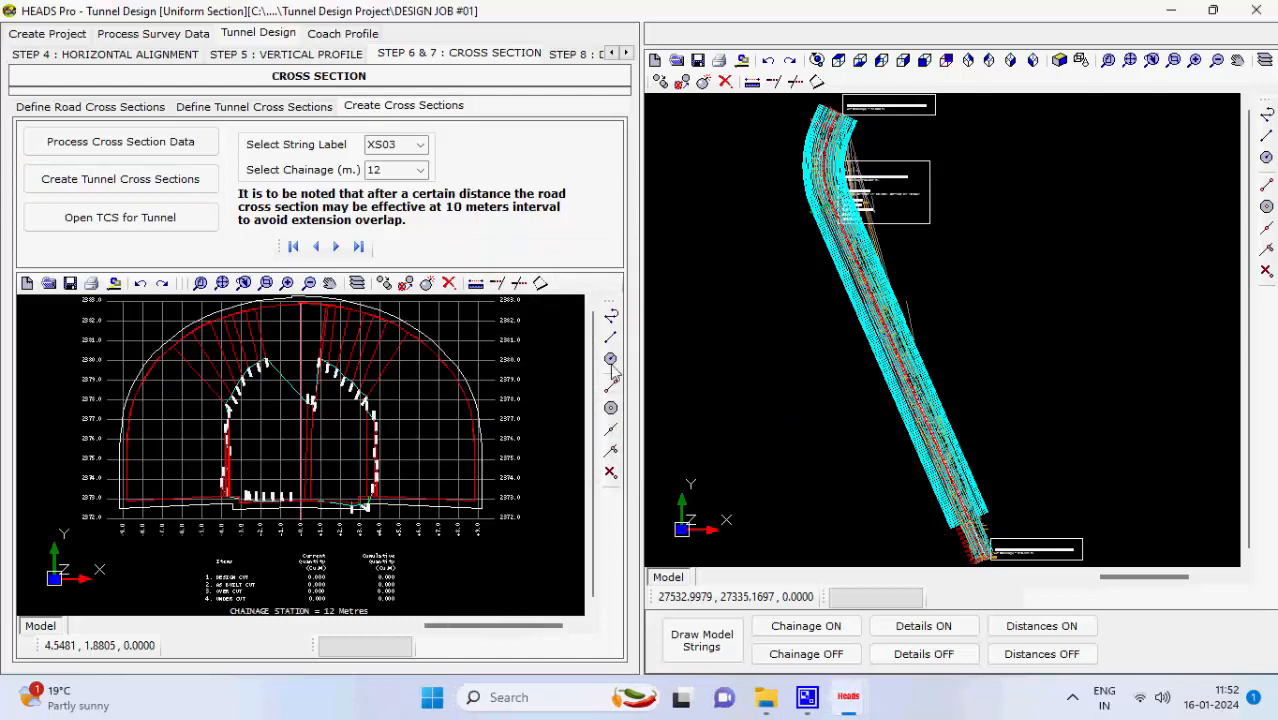
- Review the XS03 cross sections at chainages 14, 16, 18 and 44 m, and return to chainage 12 m
{"action": "left_click", "coordinate": [336, 247]}
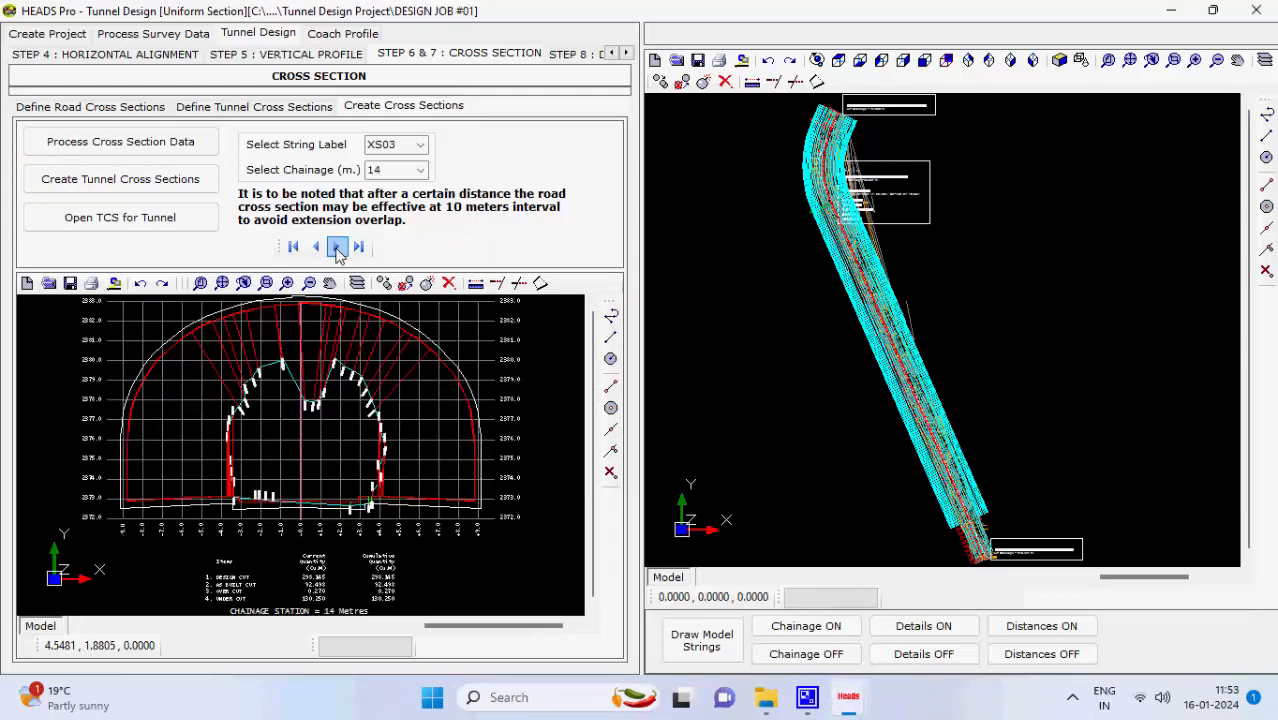
{"action": "left_click", "coordinate": [336, 247]}
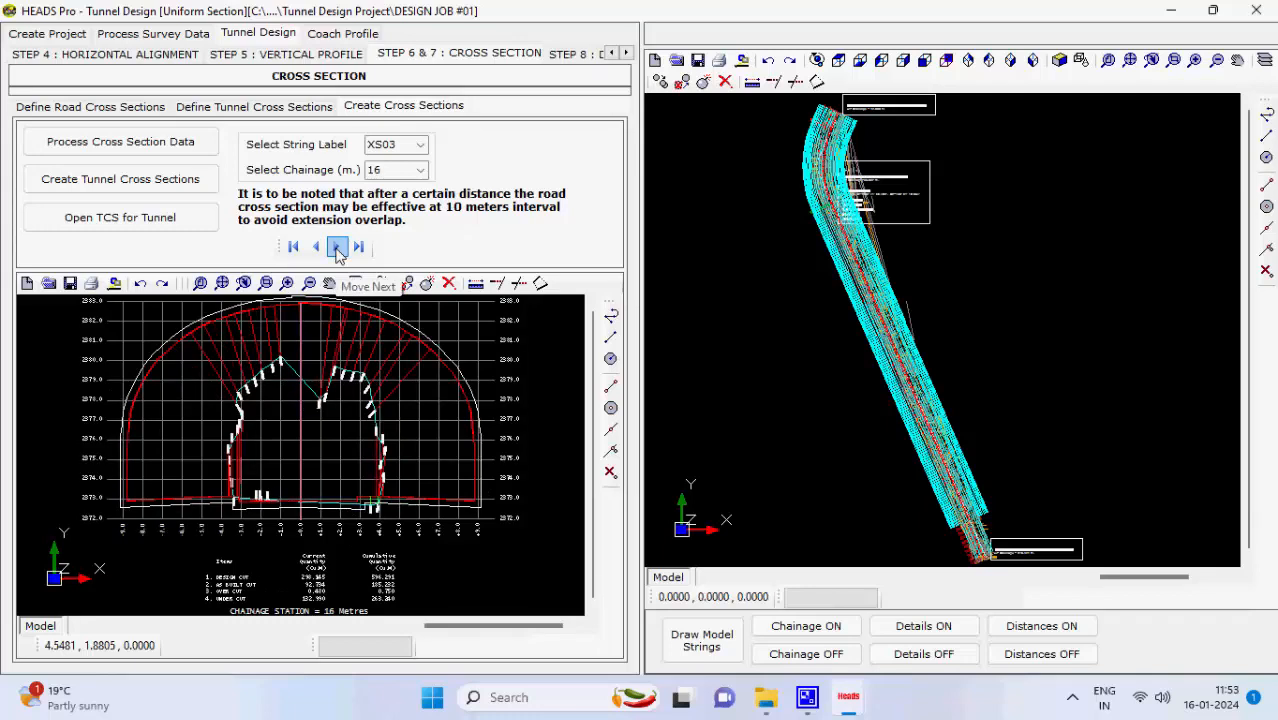
{"action": "left_click", "coordinate": [336, 247]}
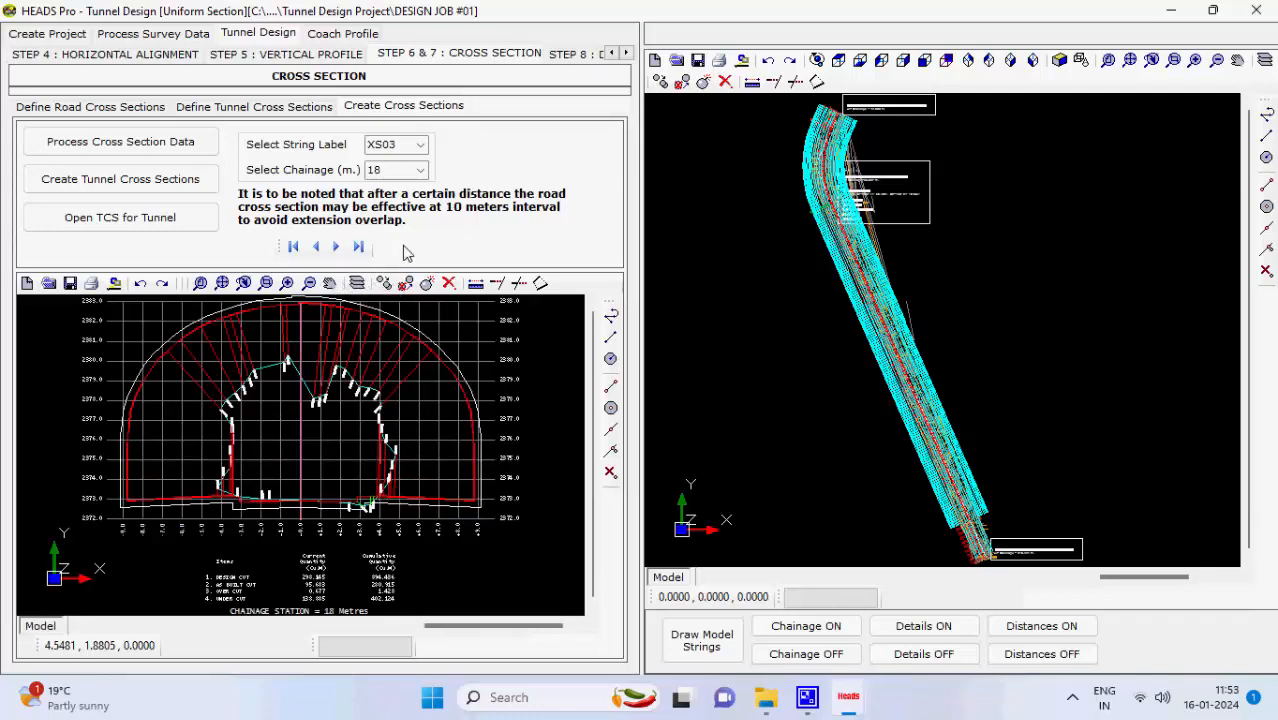
{"action": "left_click", "coordinate": [420, 170]}
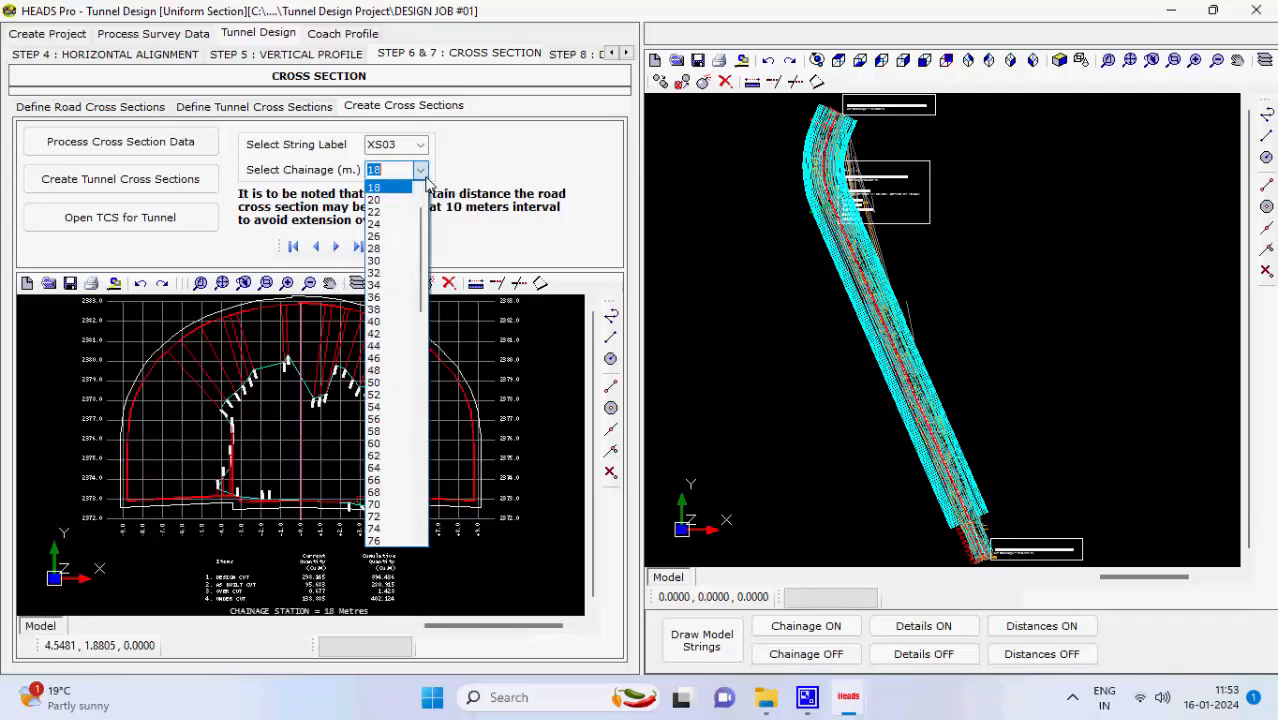
{"action": "left_click", "coordinate": [402, 346]}
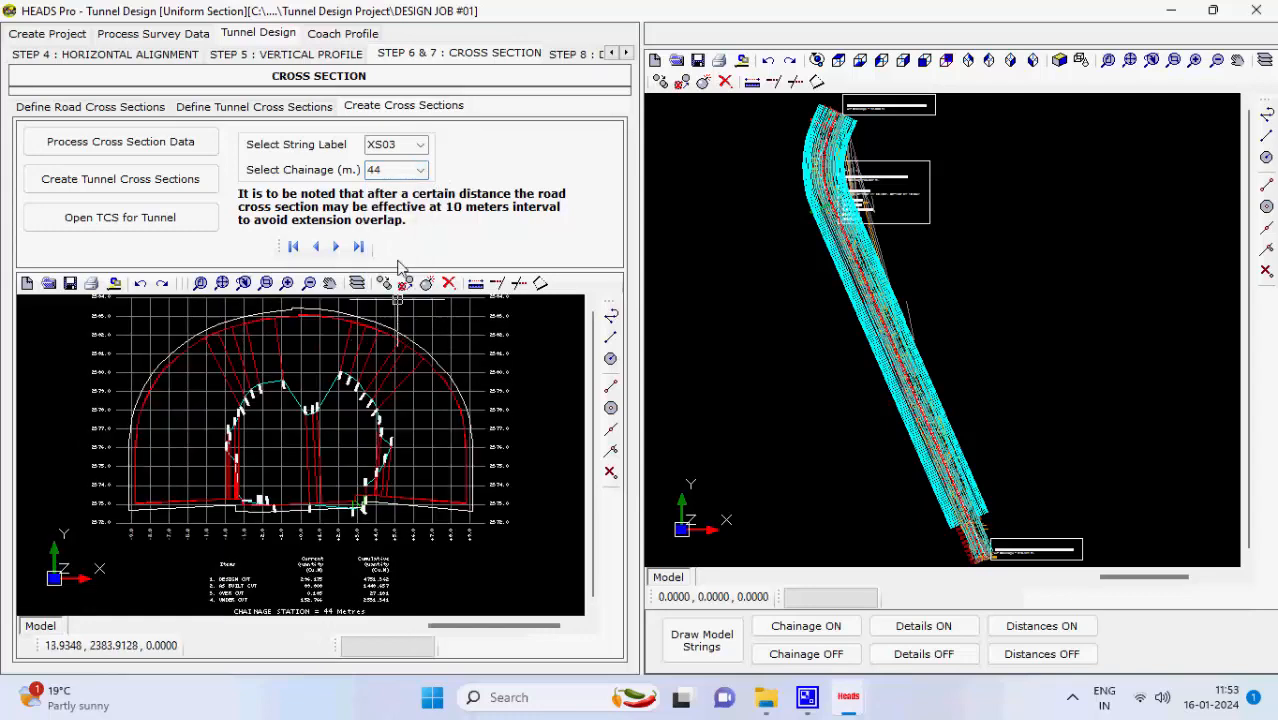
{"action": "left_click", "coordinate": [420, 170]}
{"action": "scroll", "coordinate": [411, 214], "scroll_direction": "up", "scroll_amount": 5}
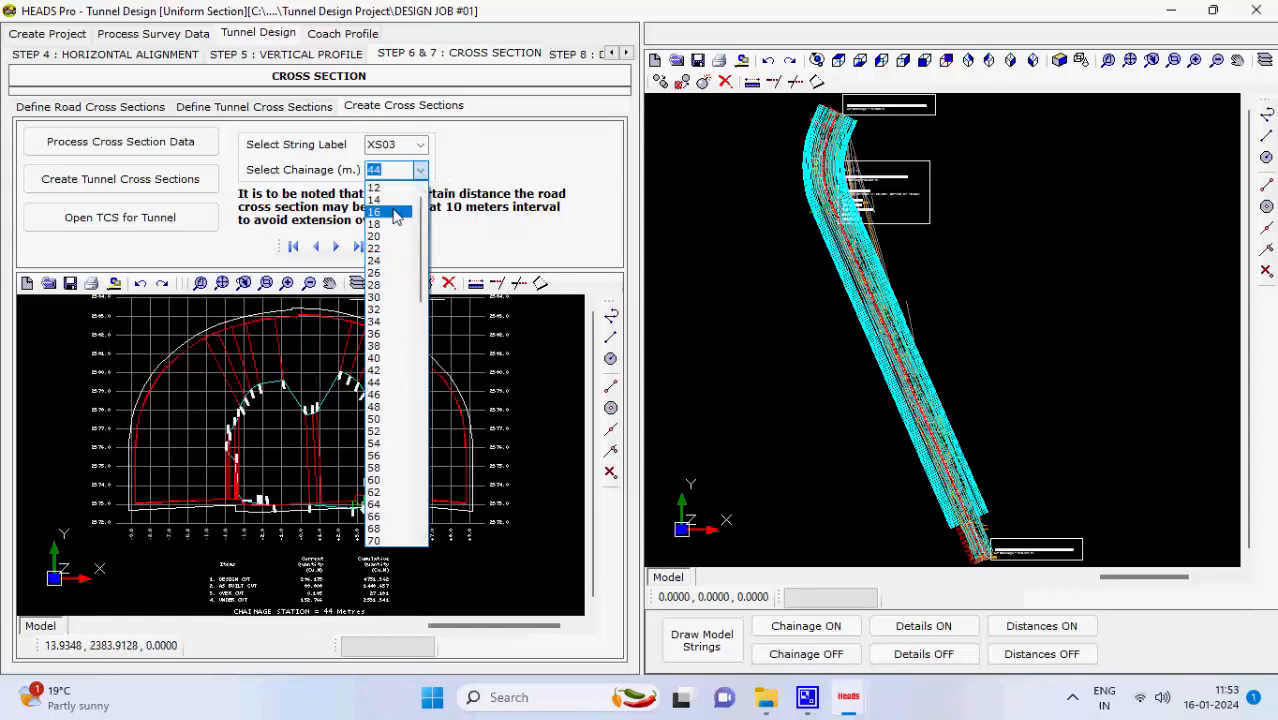
{"action": "left_click", "coordinate": [403, 191]}
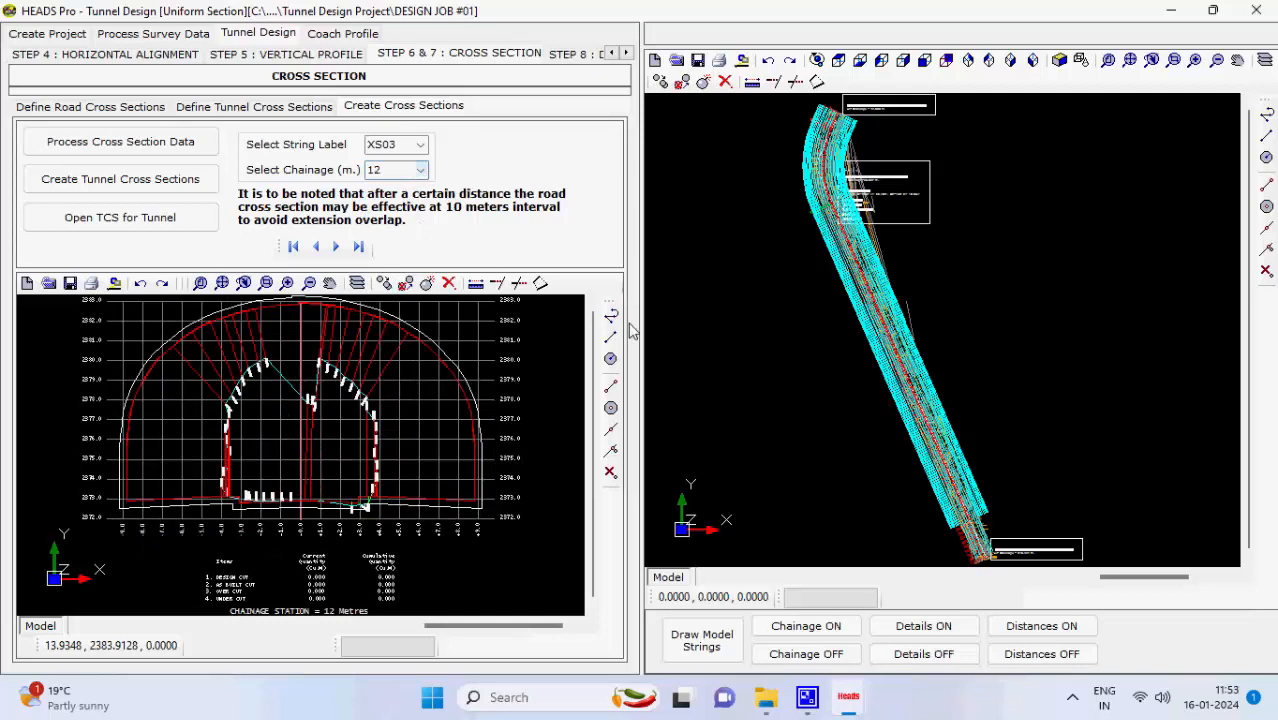
- Process the plan drawing data for the DESIGN model strings and finish the plan processing
{"action": "left_click", "coordinate": [580, 55]}
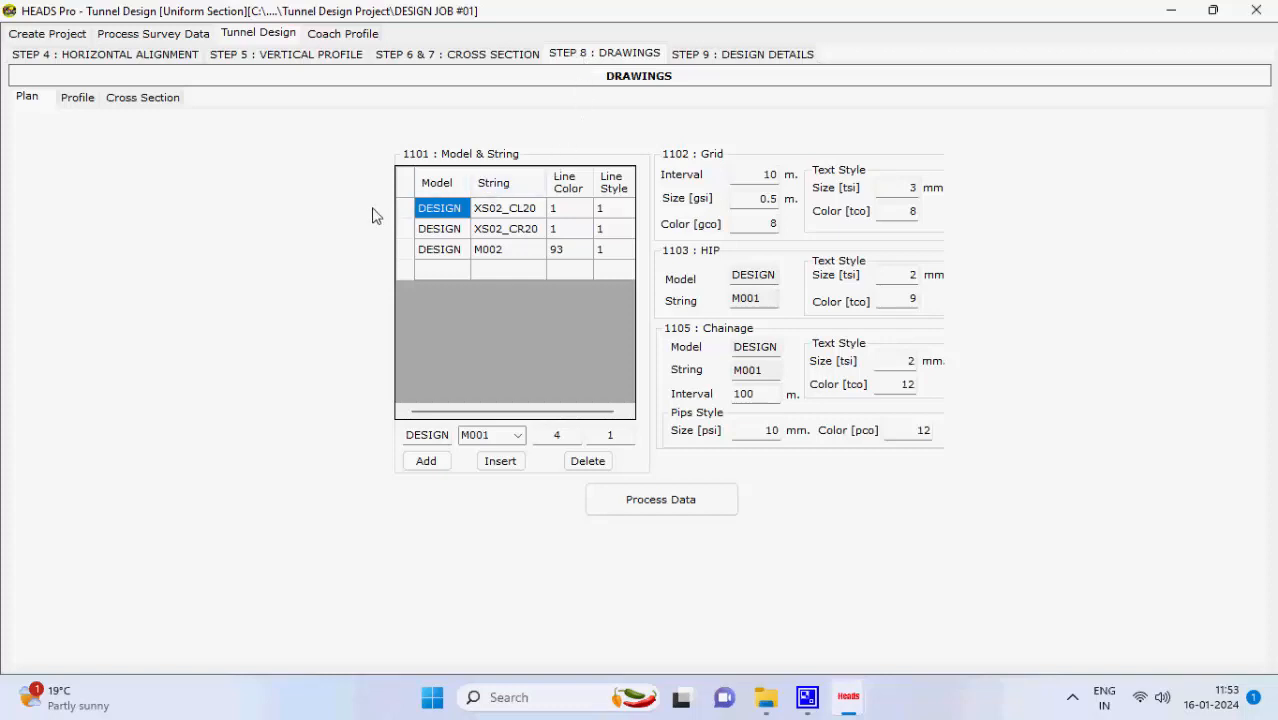
{"action": "left_click", "coordinate": [724, 517]}
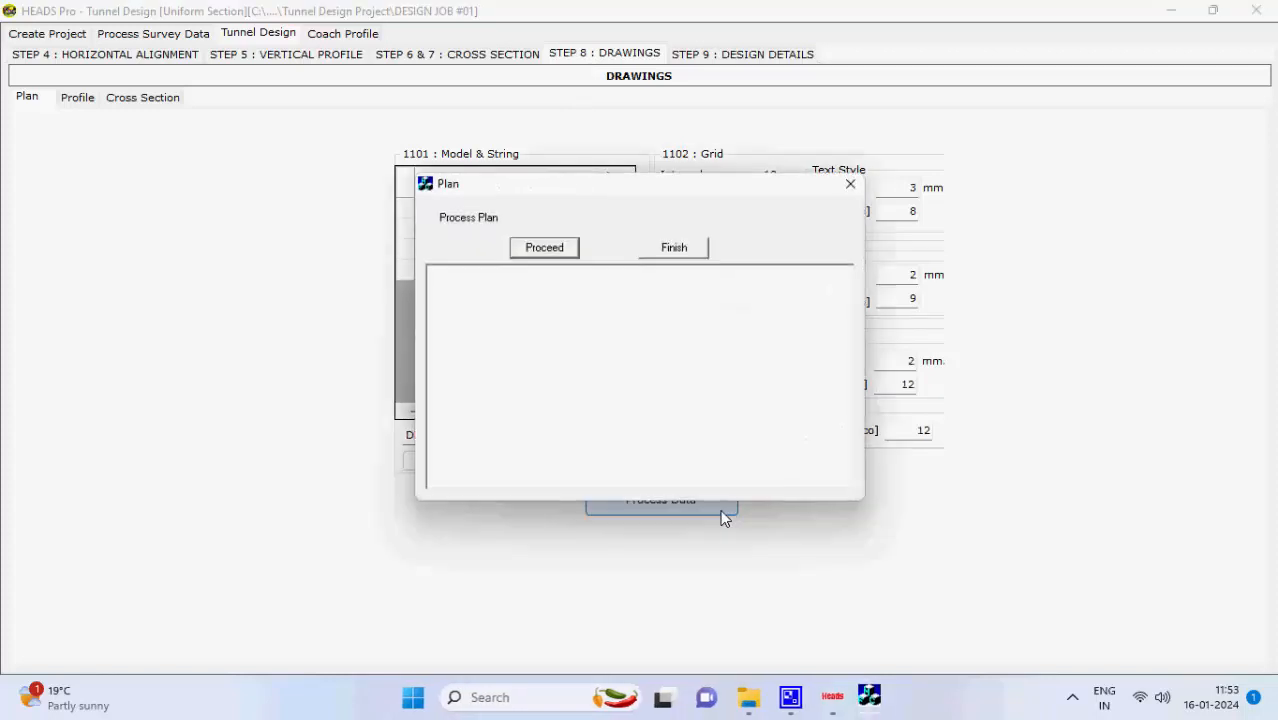
{"action": "left_click", "coordinate": [546, 249]}
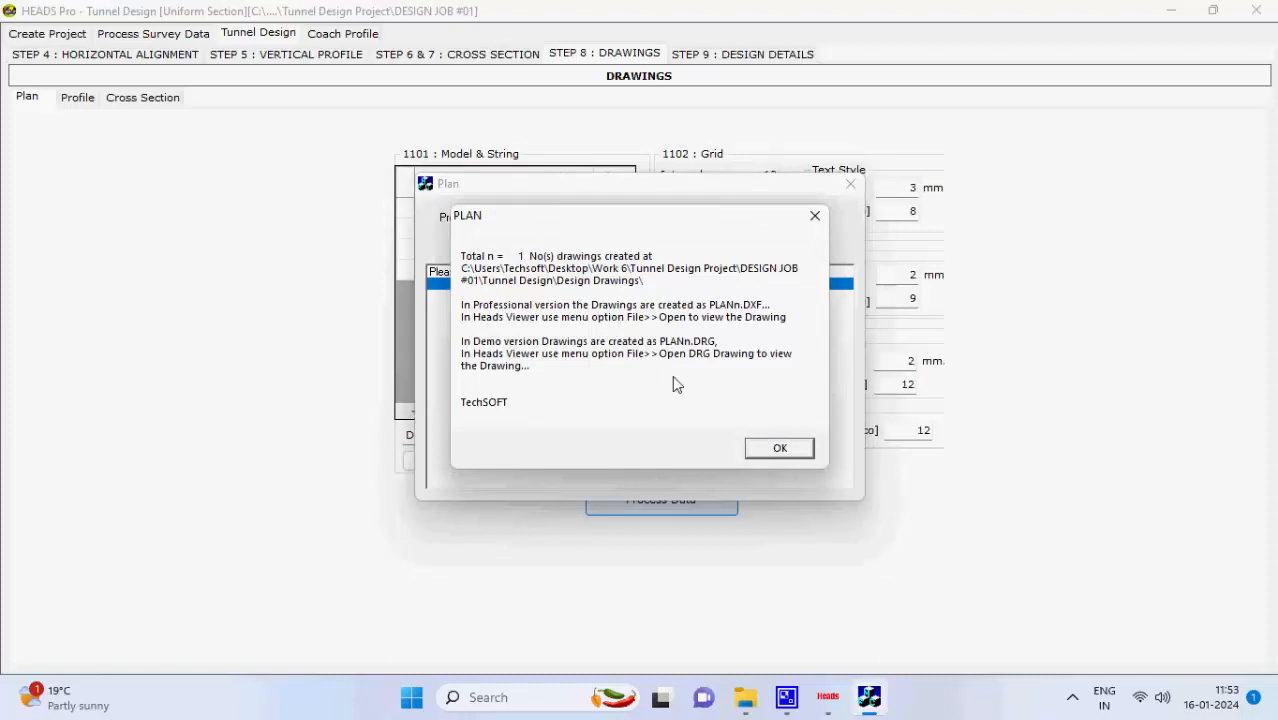
{"action": "left_click", "coordinate": [808, 449]}
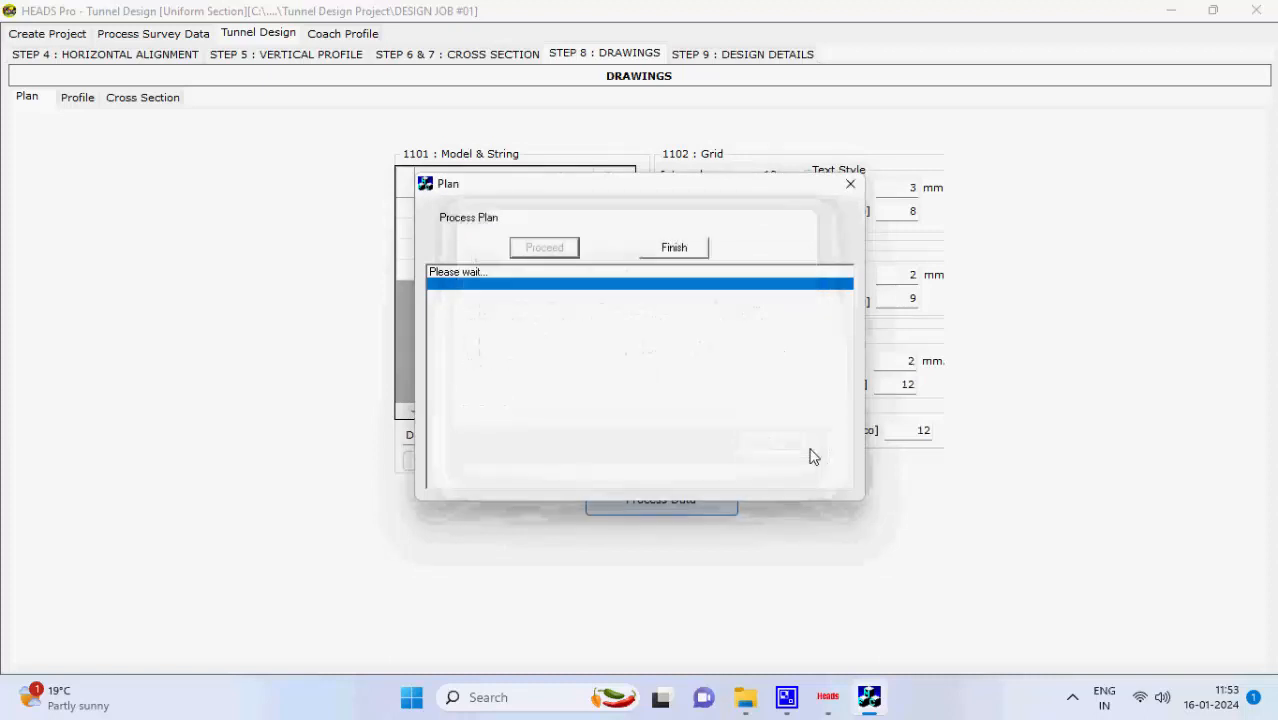
{"action": "left_click", "coordinate": [692, 250]}
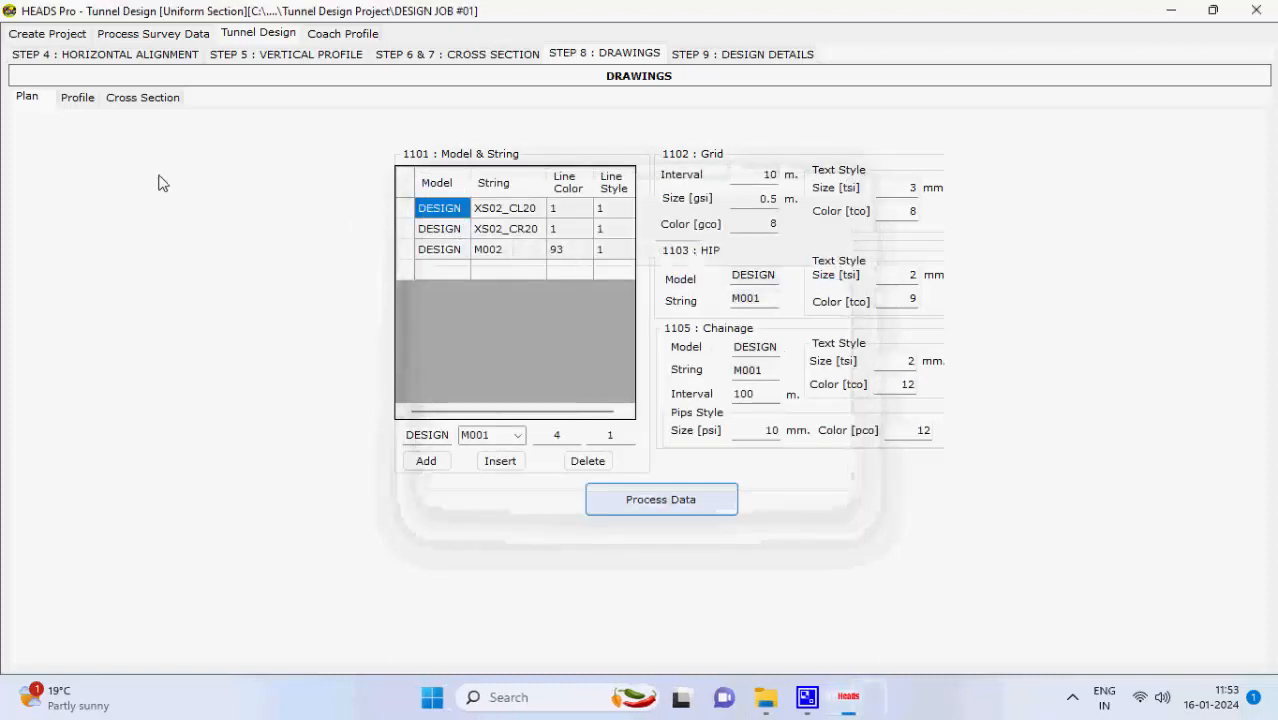
- Process the profile drawing data for chainages 12 to 217 m and finish the profile processing
{"action": "left_click", "coordinate": [81, 103]}
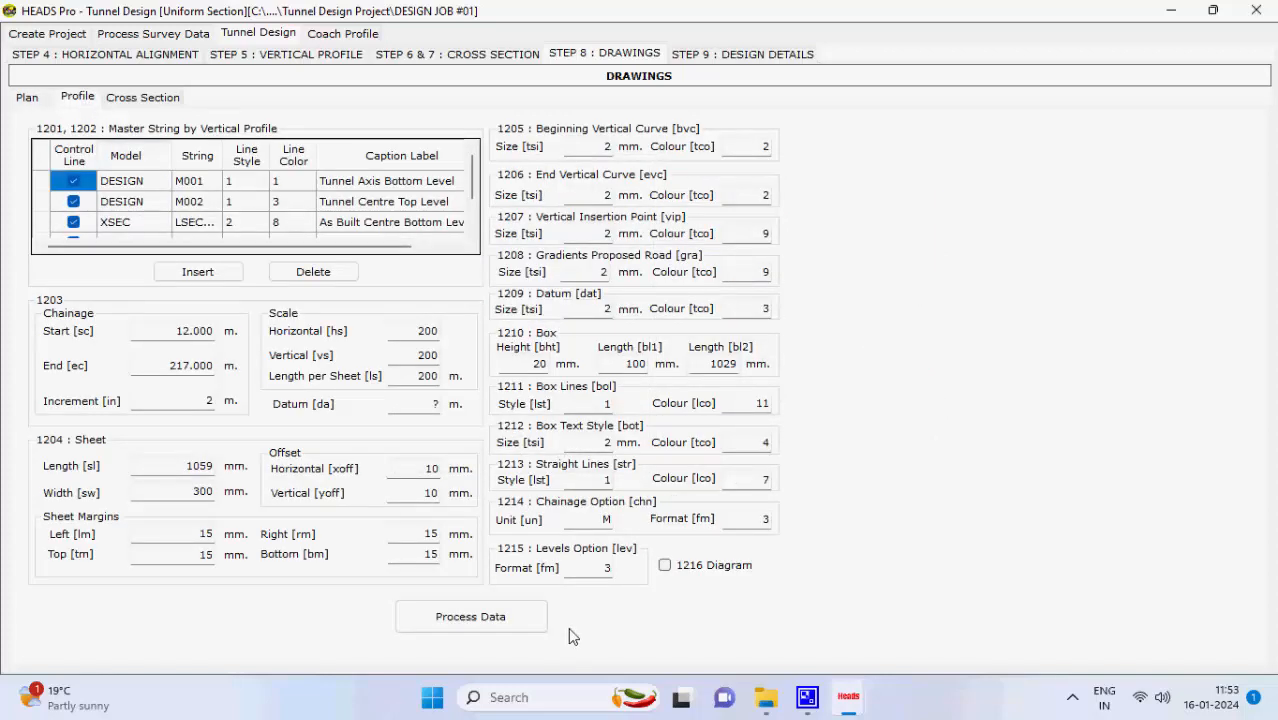
{"action": "left_click", "coordinate": [540, 630]}
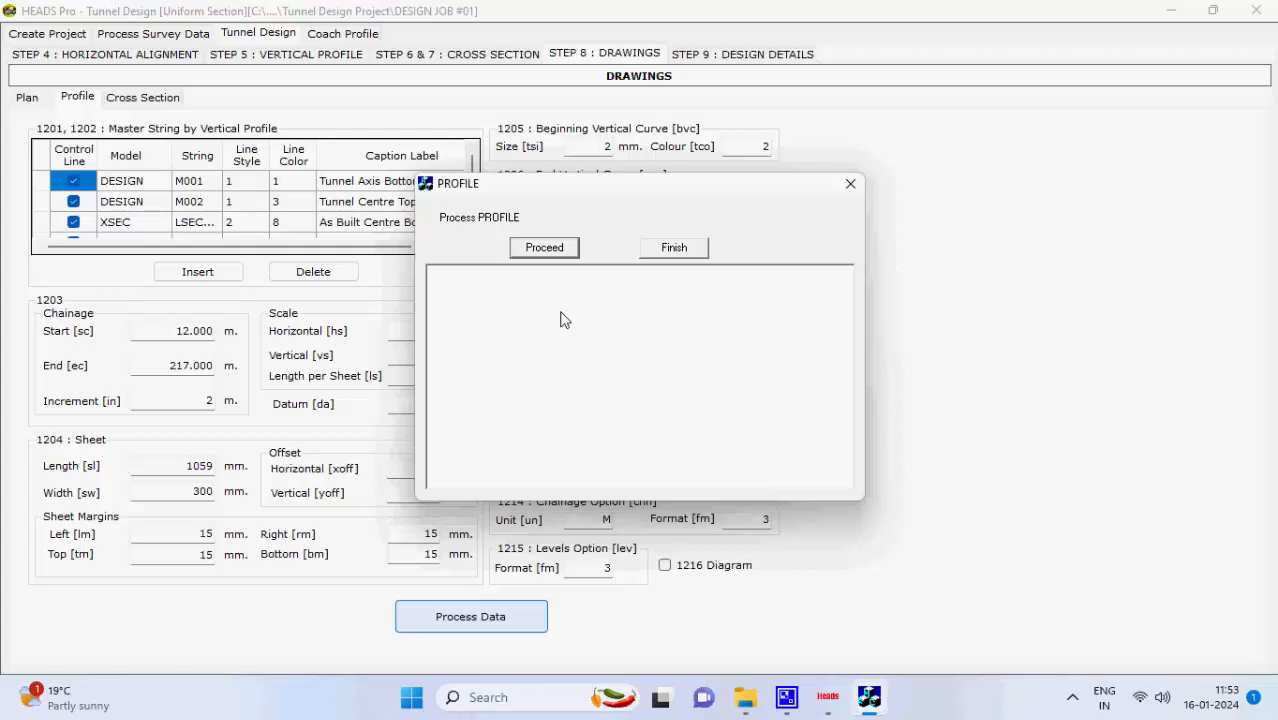
{"action": "left_click", "coordinate": [560, 250]}
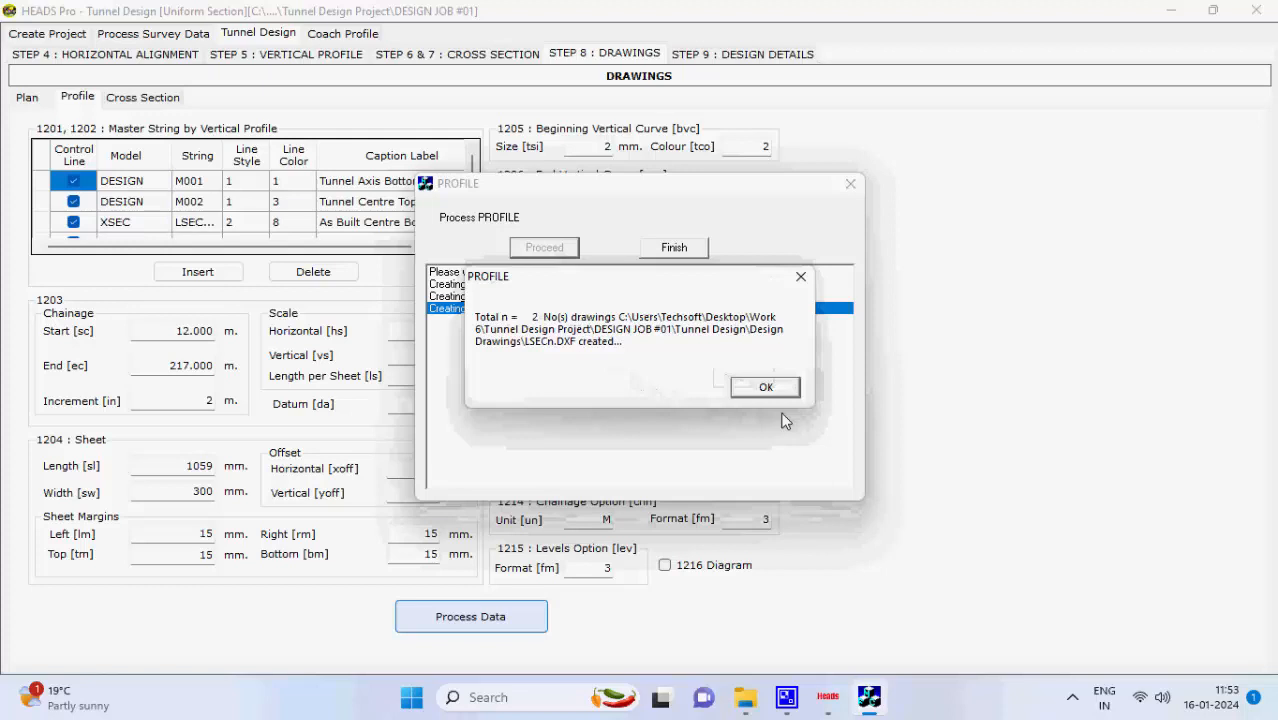
{"action": "left_click", "coordinate": [768, 387]}
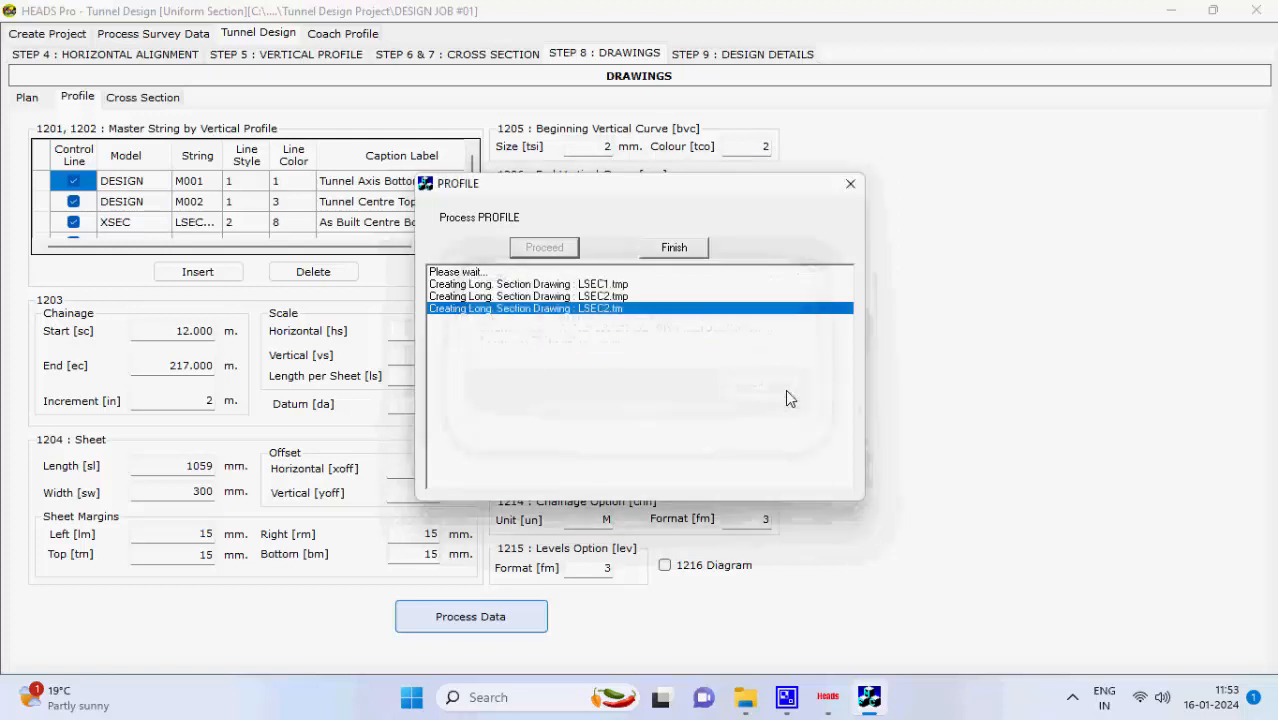
{"action": "left_click", "coordinate": [674, 250]}
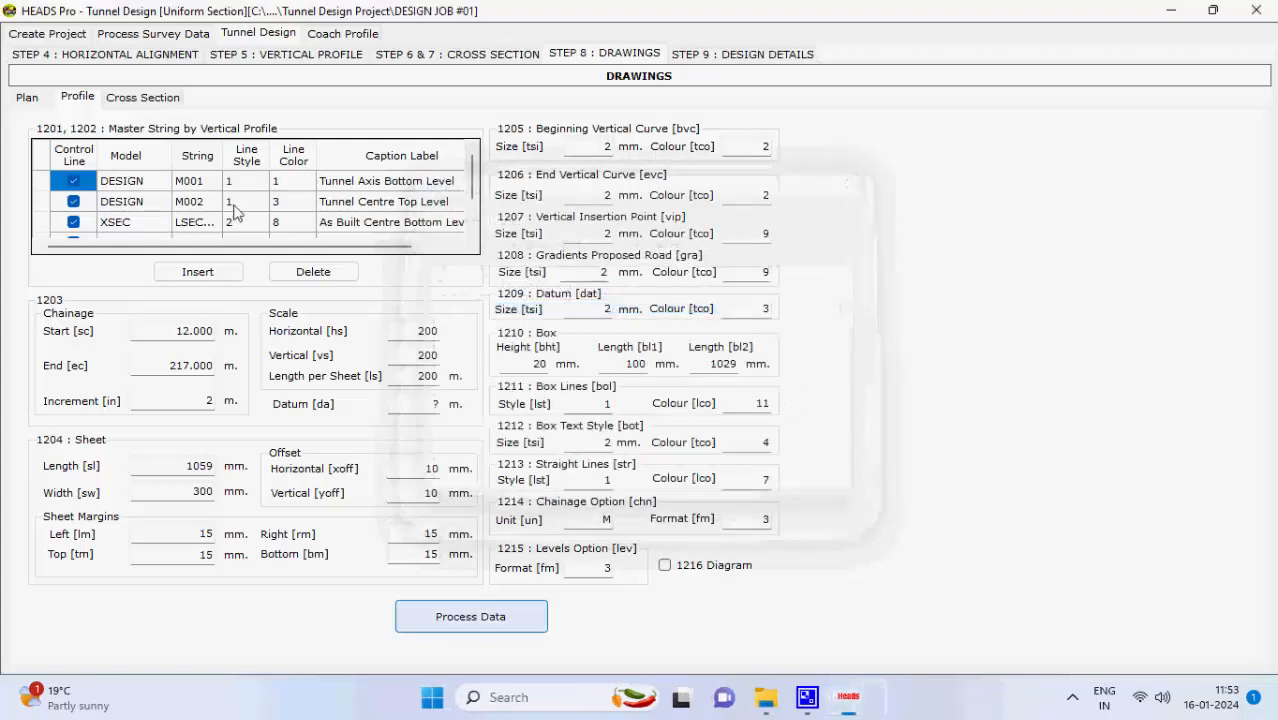
- Create the cross section drawings from the XSEC data with label XS03
{"action": "left_click", "coordinate": [174, 102]}
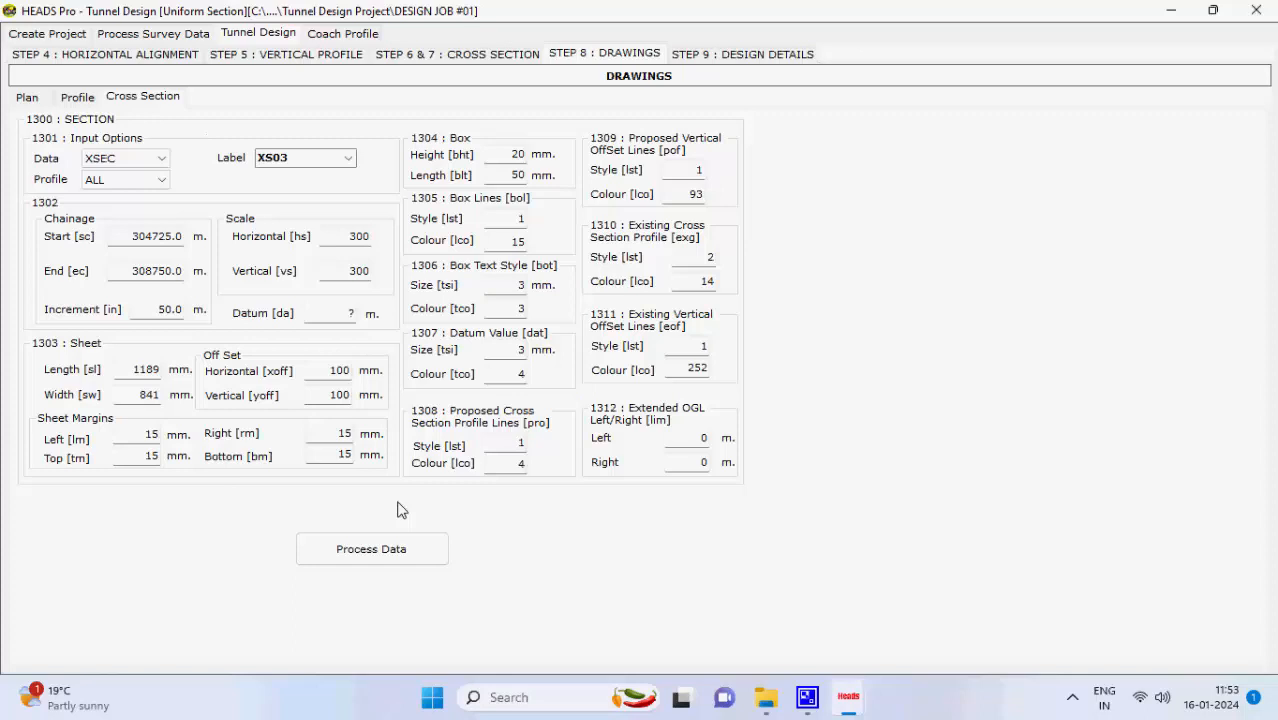
{"action": "left_click", "coordinate": [419, 548]}
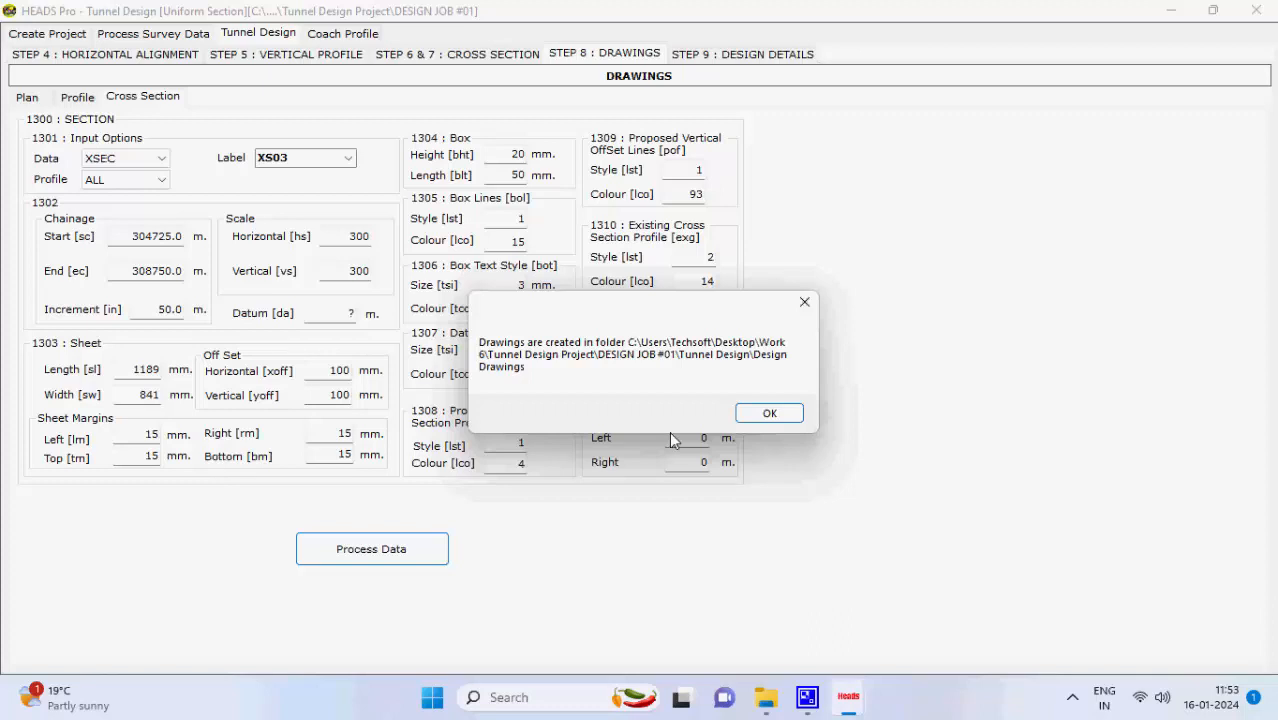
{"action": "left_click", "coordinate": [782, 416]}
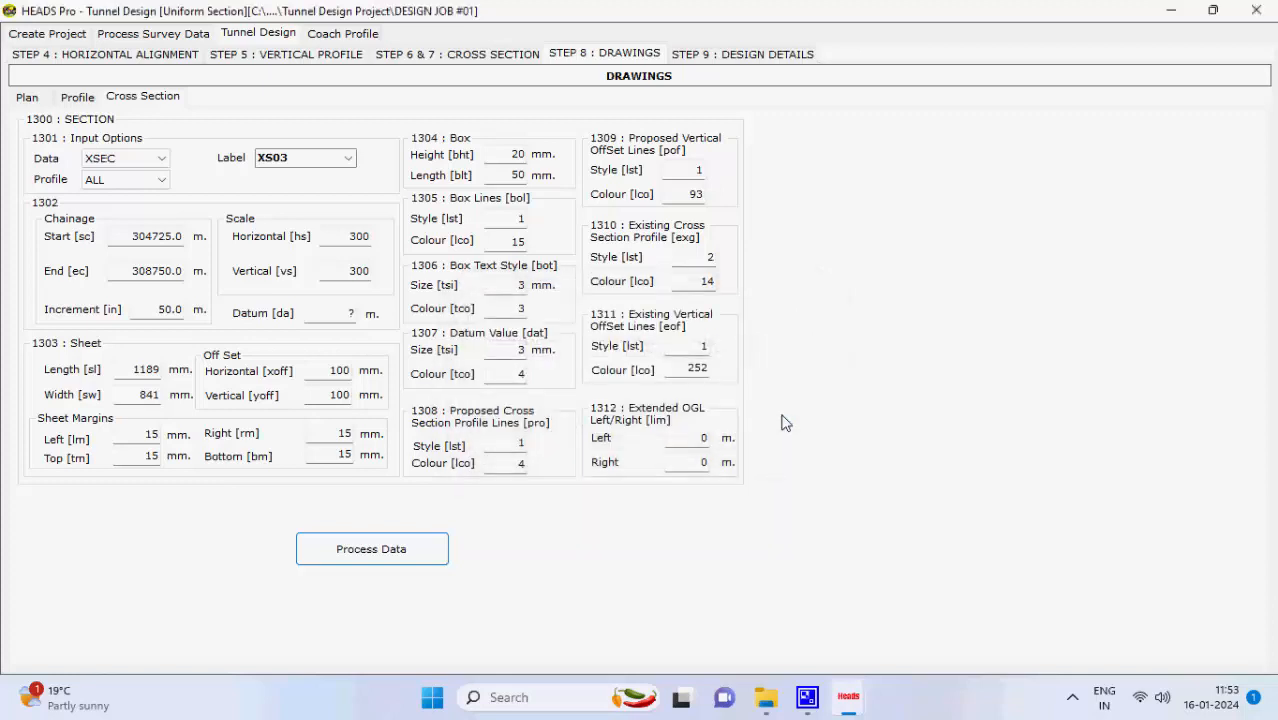
- Create the project data file in the design details step
{"action": "left_click", "coordinate": [740, 55]}
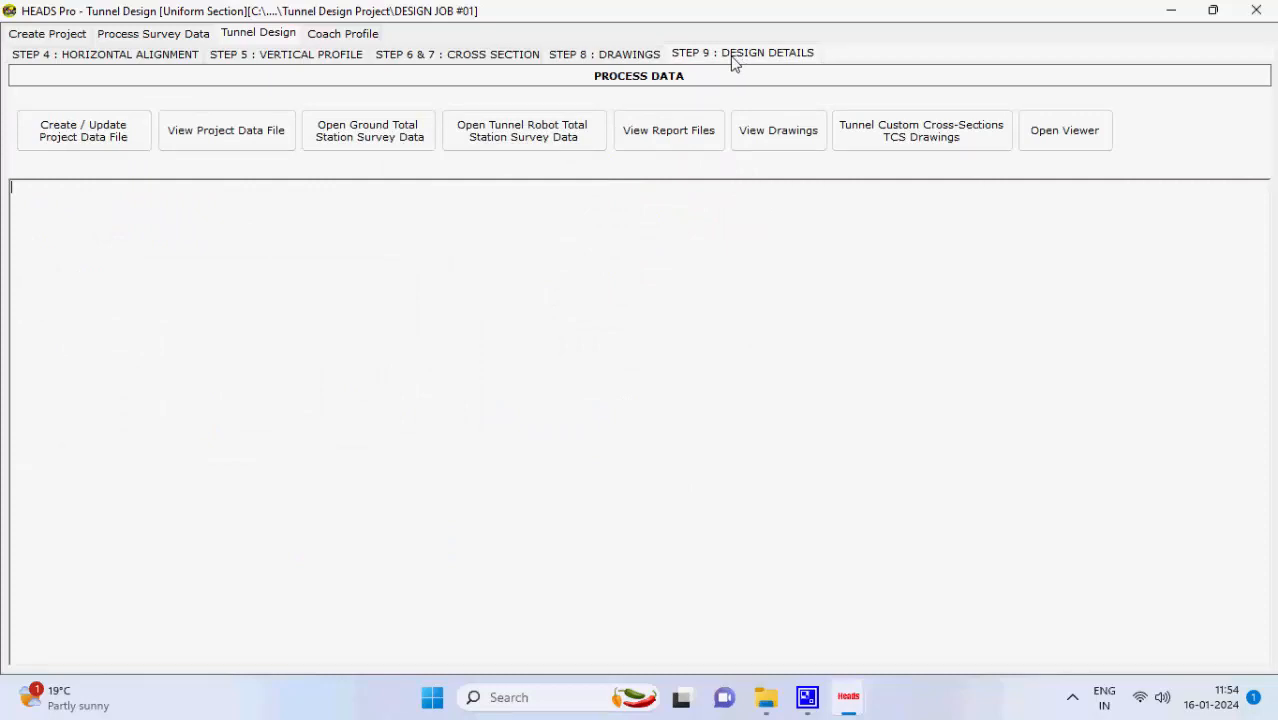
{"action": "left_click", "coordinate": [114, 138]}
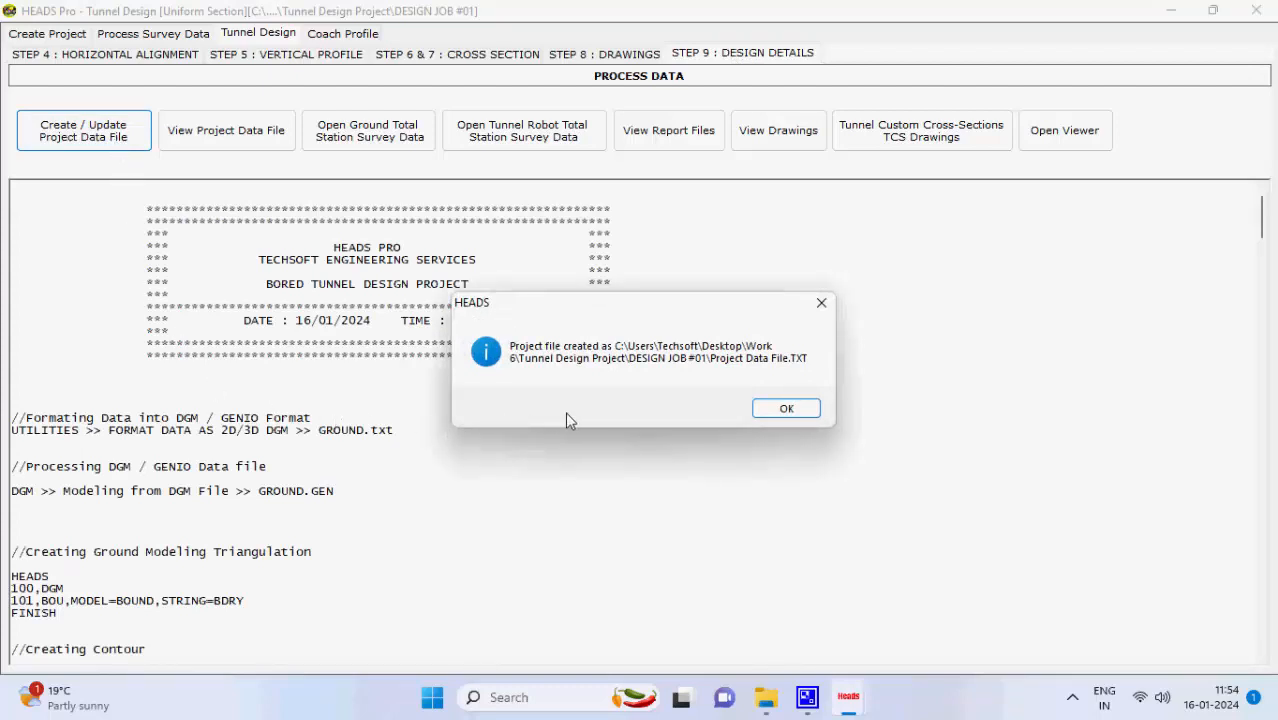
{"action": "left_click", "coordinate": [794, 414]}
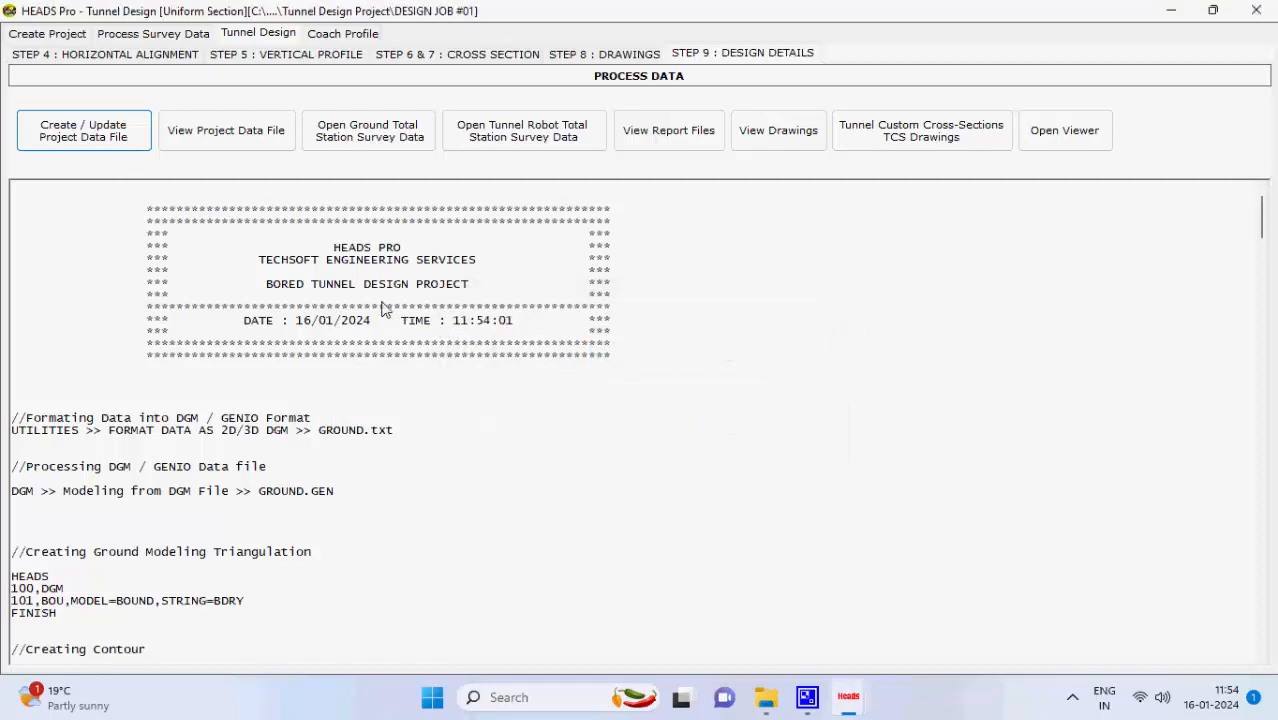
- Open the project data file and look through its recorded processing commands, returning to the beginning
{"action": "left_click", "coordinate": [276, 150]}
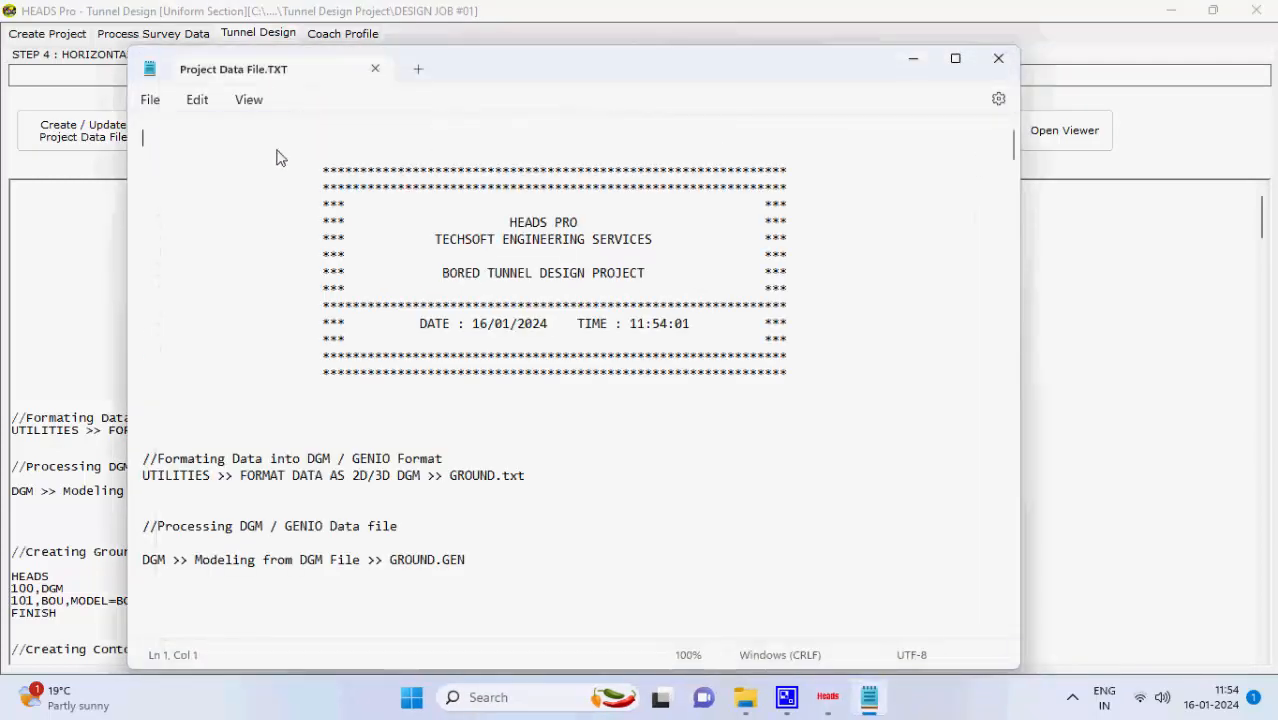
{"action": "scroll", "coordinate": [343, 270], "scroll_direction": "down", "scroll_amount": 20}
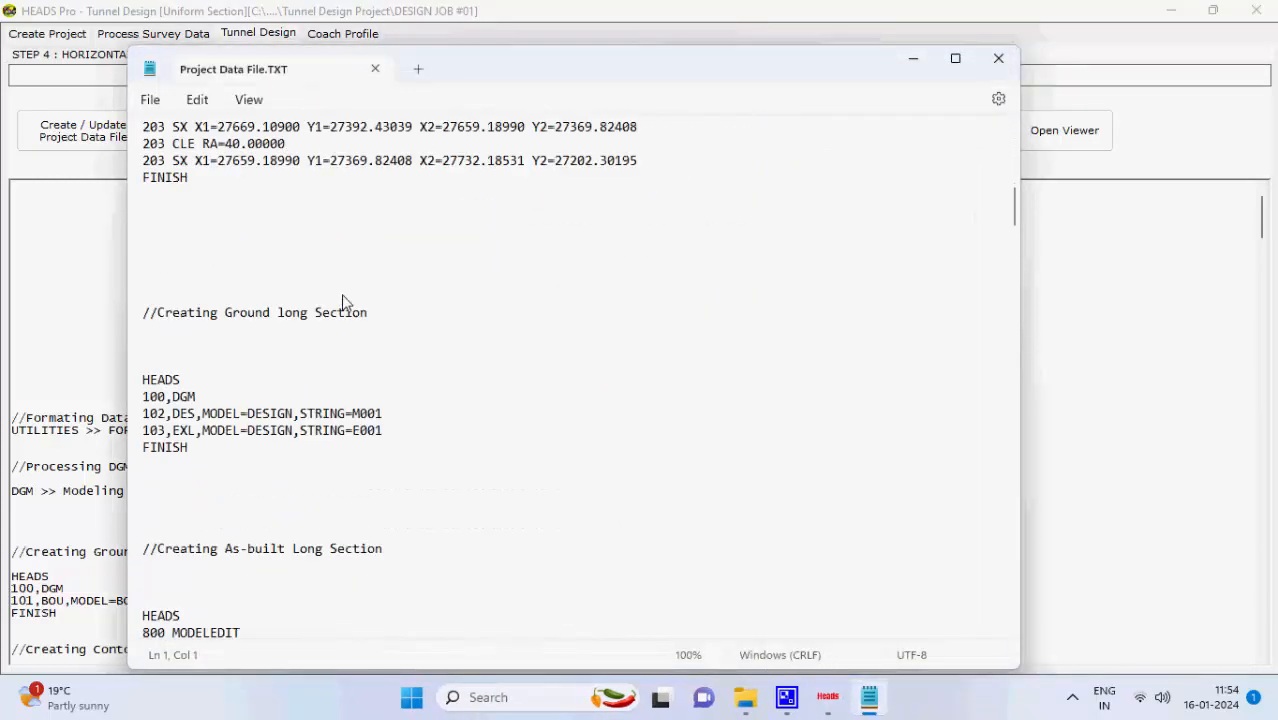
{"action": "scroll", "coordinate": [343, 290], "scroll_direction": "up", "scroll_amount": 14}
{"action": "scroll", "coordinate": [343, 300], "scroll_direction": "up", "scroll_amount": 6}
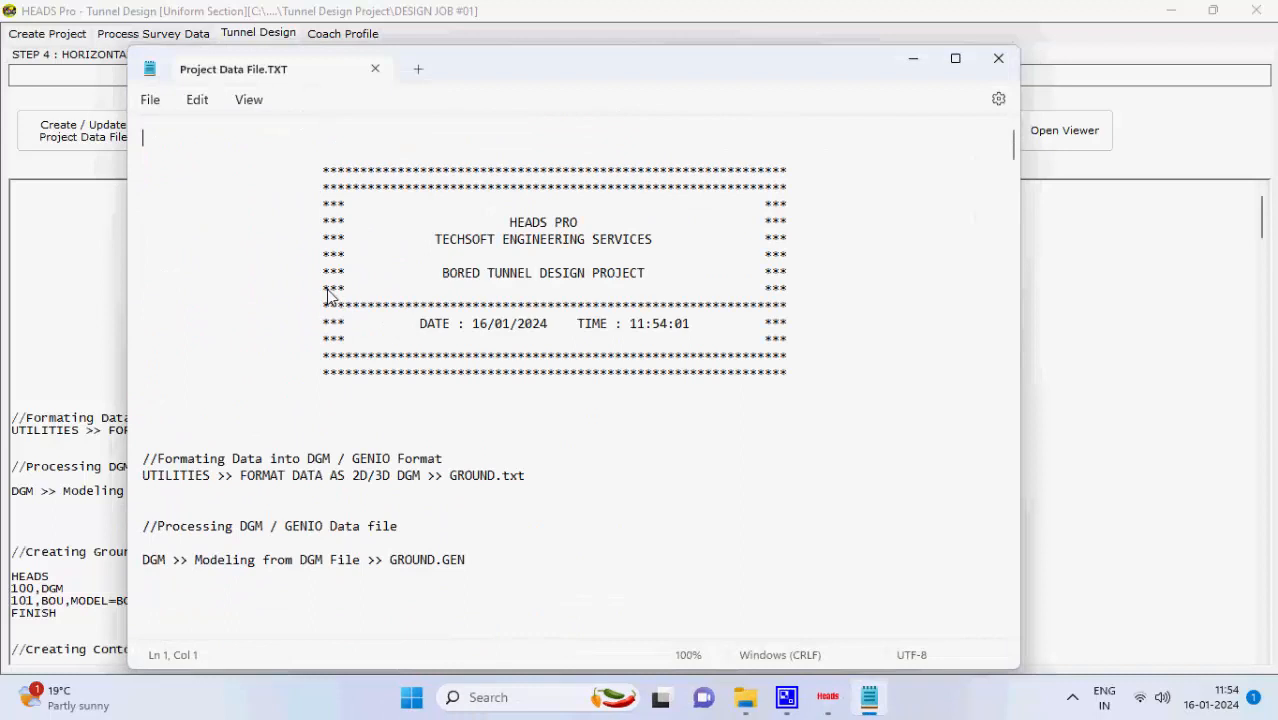
- Close the project data file, and look through the ground total station survey data in GROUND.txt
{"action": "left_click", "coordinate": [375, 70]}
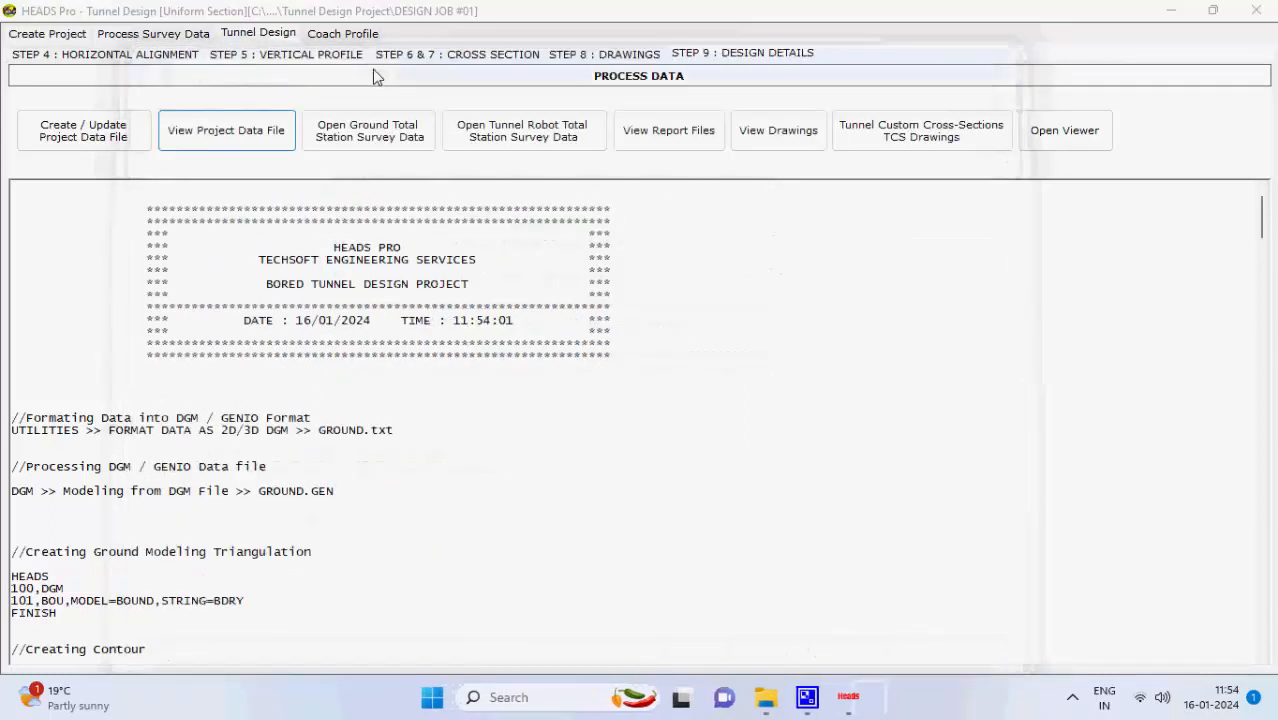
{"action": "left_click", "coordinate": [421, 151]}
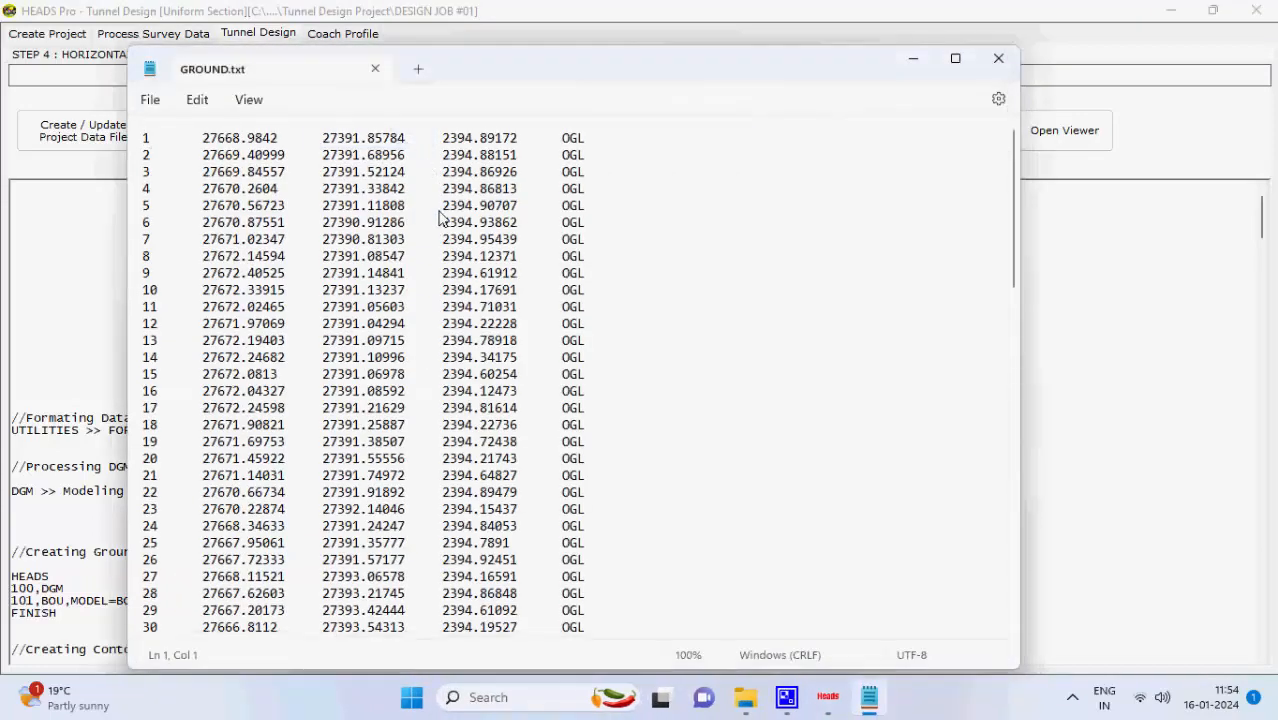
{"action": "scroll", "coordinate": [448, 283], "scroll_direction": "down", "scroll_amount": 4}
{"action": "scroll", "coordinate": [448, 283], "scroll_direction": "down", "scroll_amount": 12}
{"action": "scroll", "coordinate": [435, 288], "scroll_direction": "up", "scroll_amount": 16}
{"action": "left_click", "coordinate": [375, 71]}
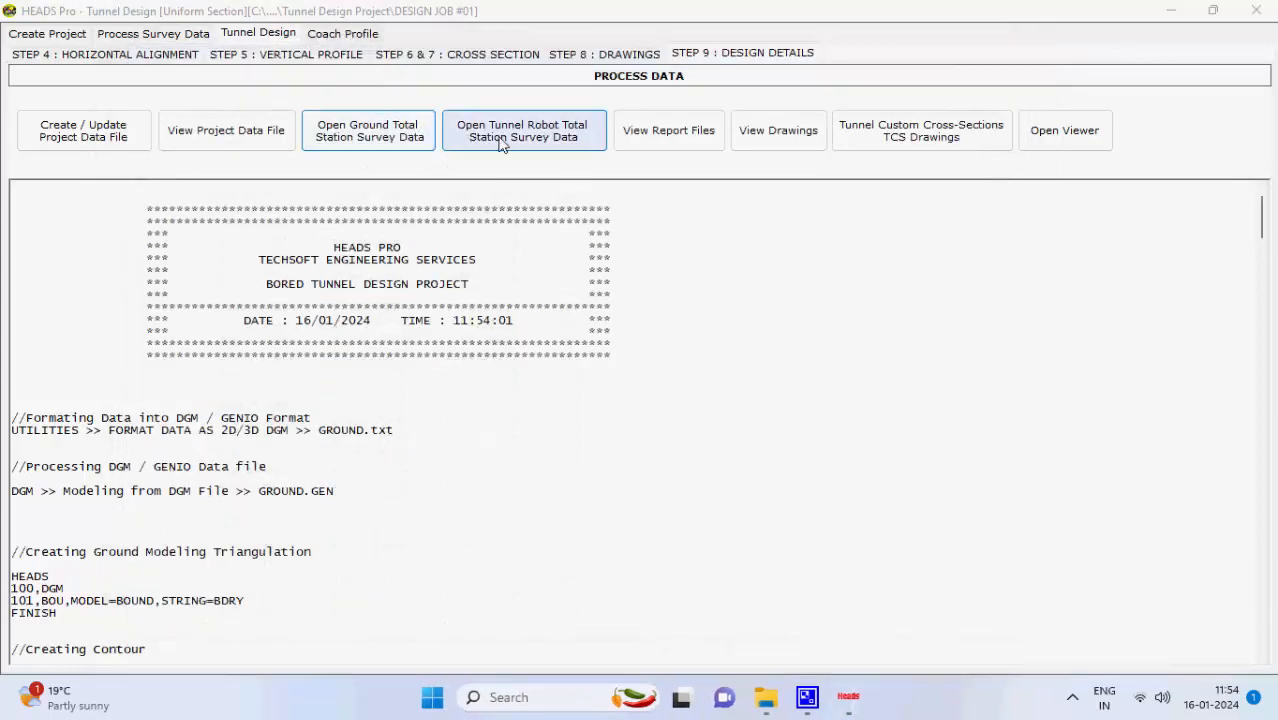
- Open the tunnel robot total station survey data, look through its point lists and close the file
{"action": "left_click", "coordinate": [578, 152]}
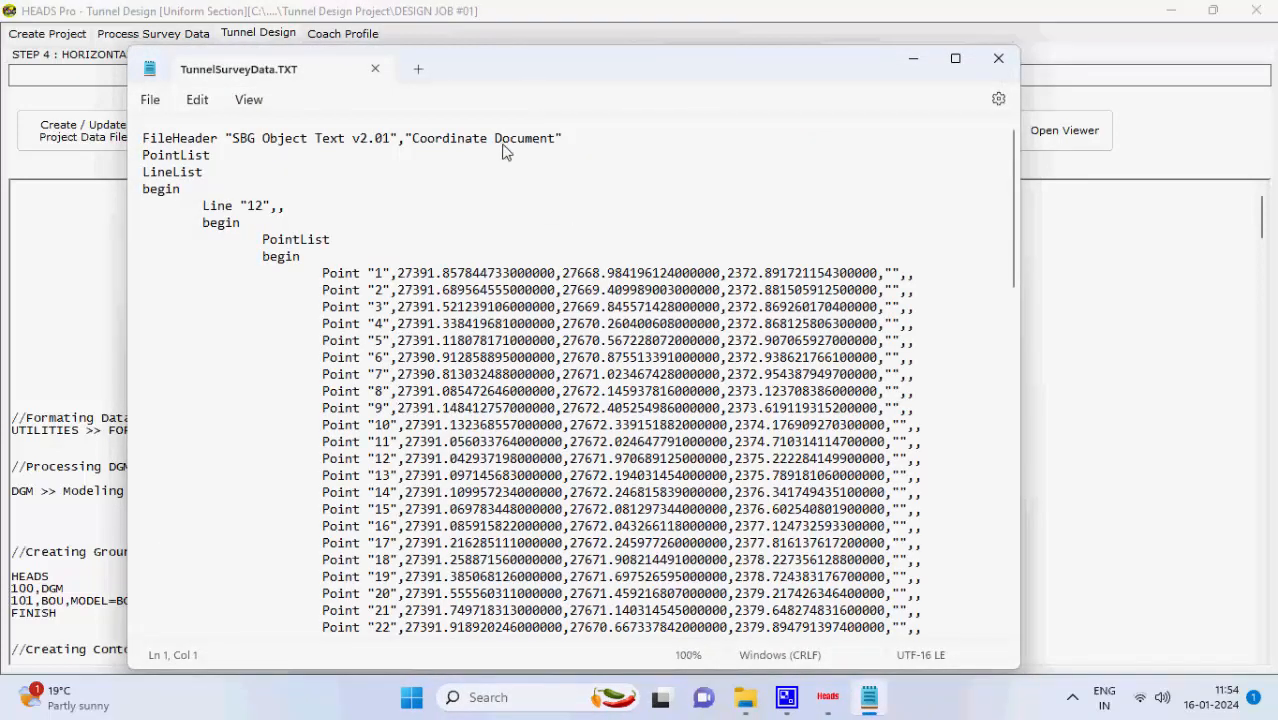
{"action": "scroll", "coordinate": [440, 245], "scroll_direction": "down", "scroll_amount": 13}
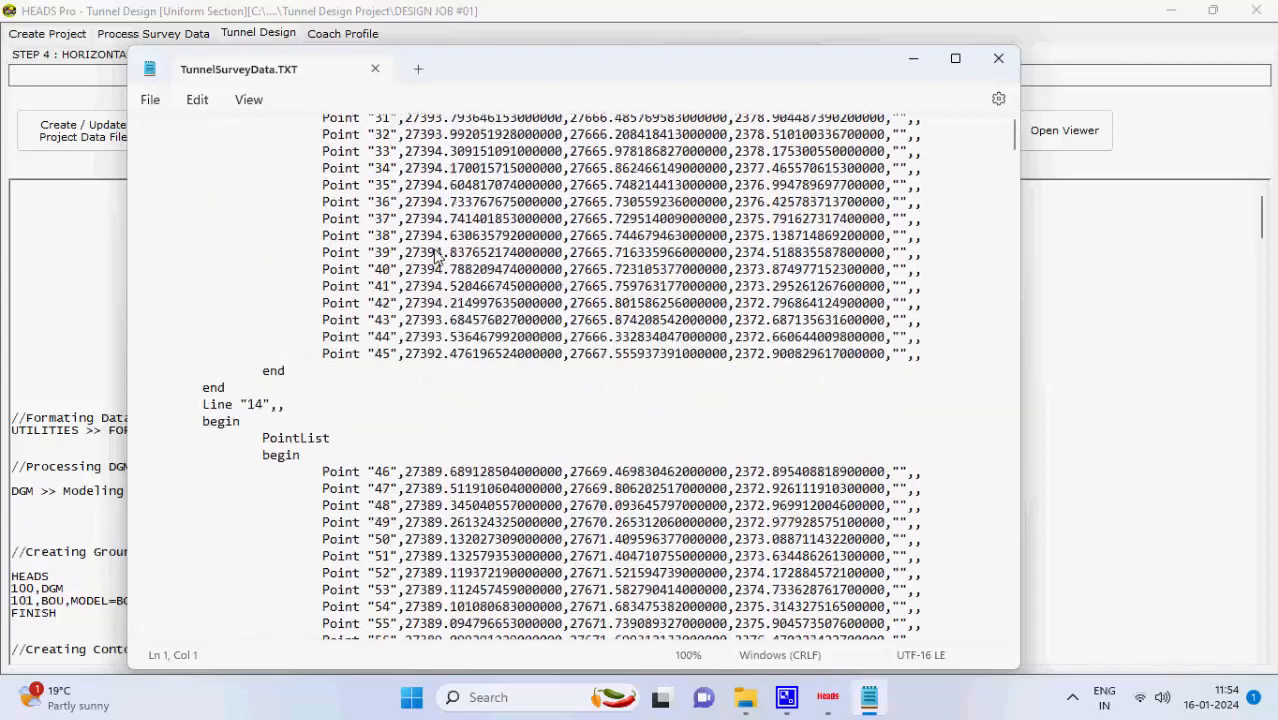
{"action": "scroll", "coordinate": [436, 255], "scroll_direction": "up", "scroll_amount": 13}
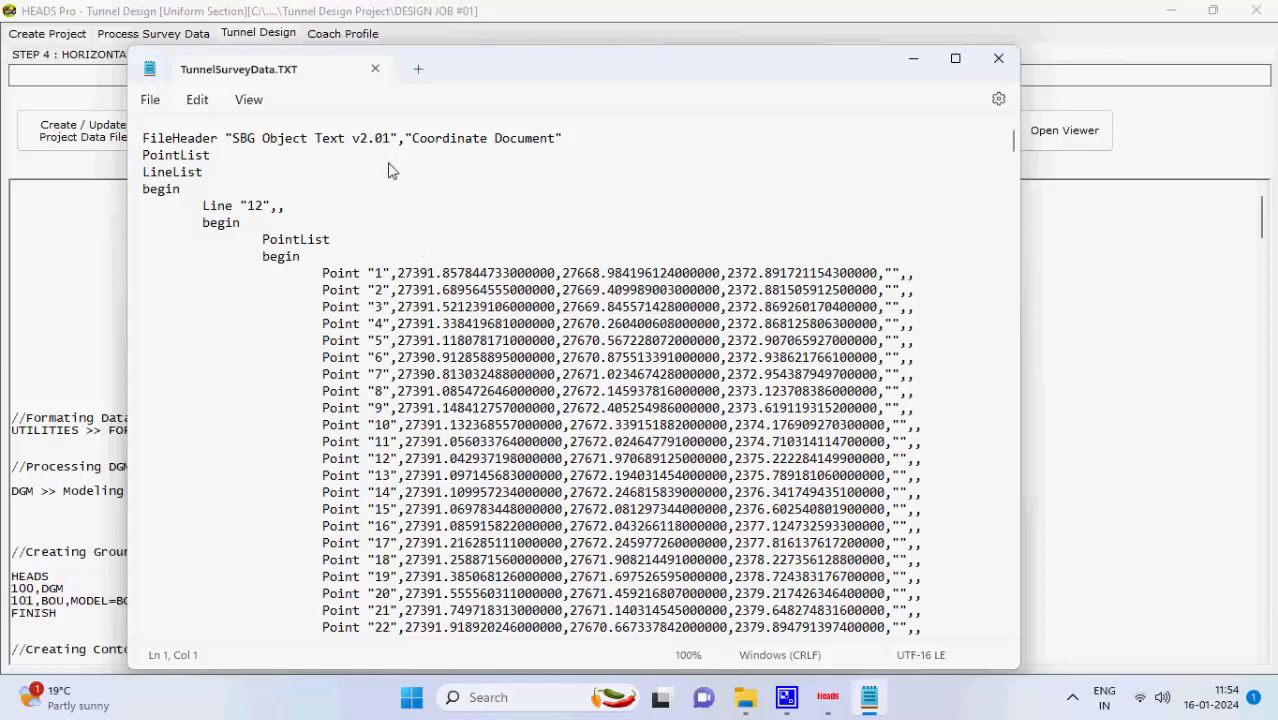
{"action": "left_click", "coordinate": [376, 70]}
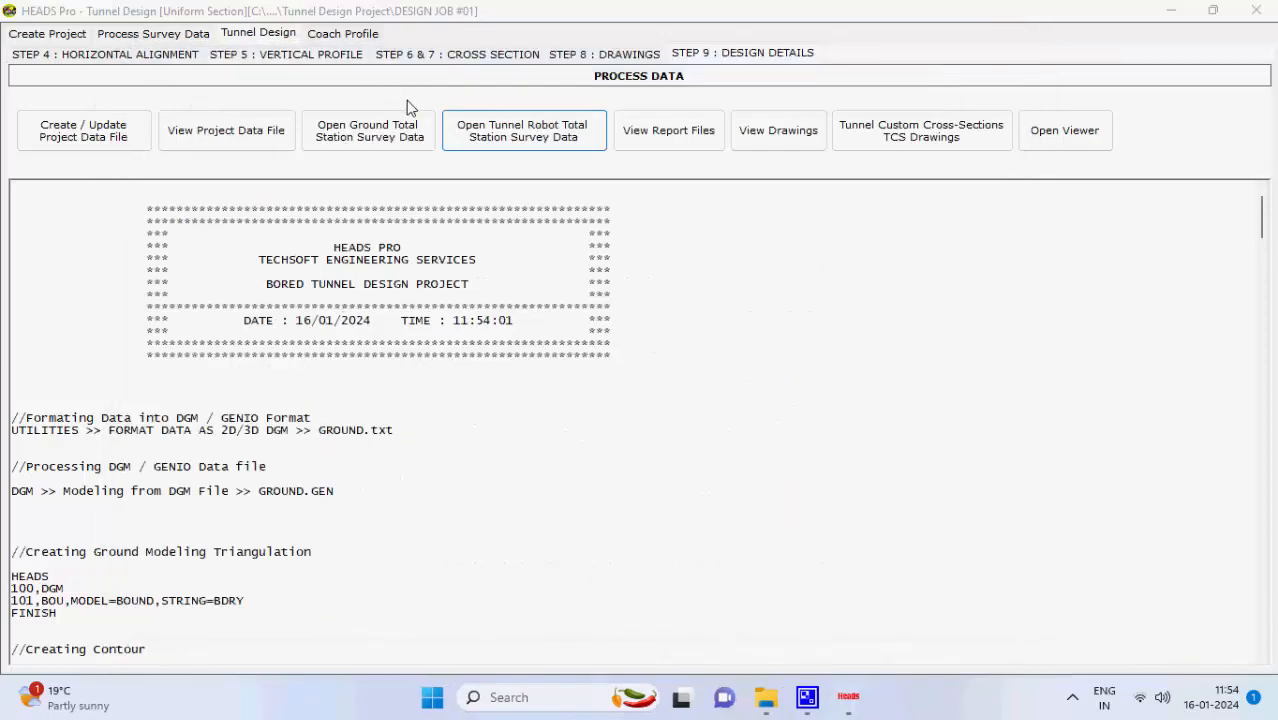
- Browse the processed MODEL, OFFSET, OFFSETS, VALIGNMENT, XSECTION and HALIGNMENT reports and close the report viewer
{"action": "left_click", "coordinate": [686, 141]}
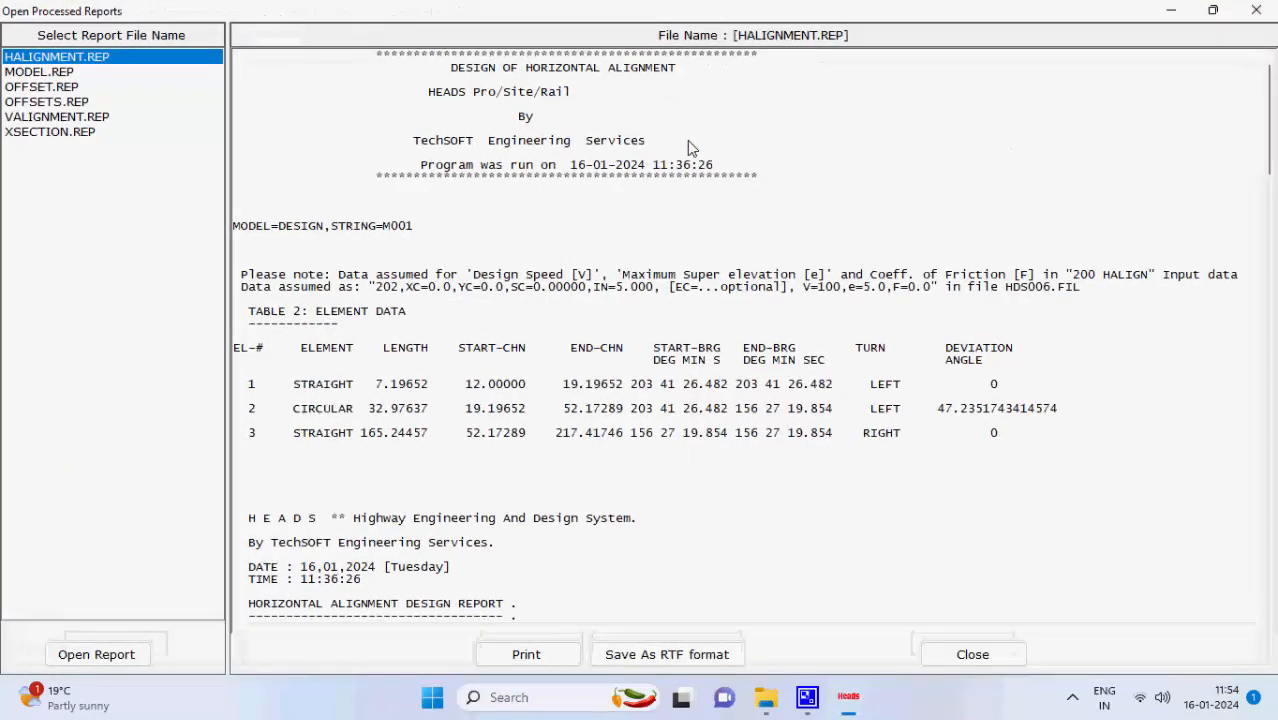
{"action": "left_click", "coordinate": [64, 76]}
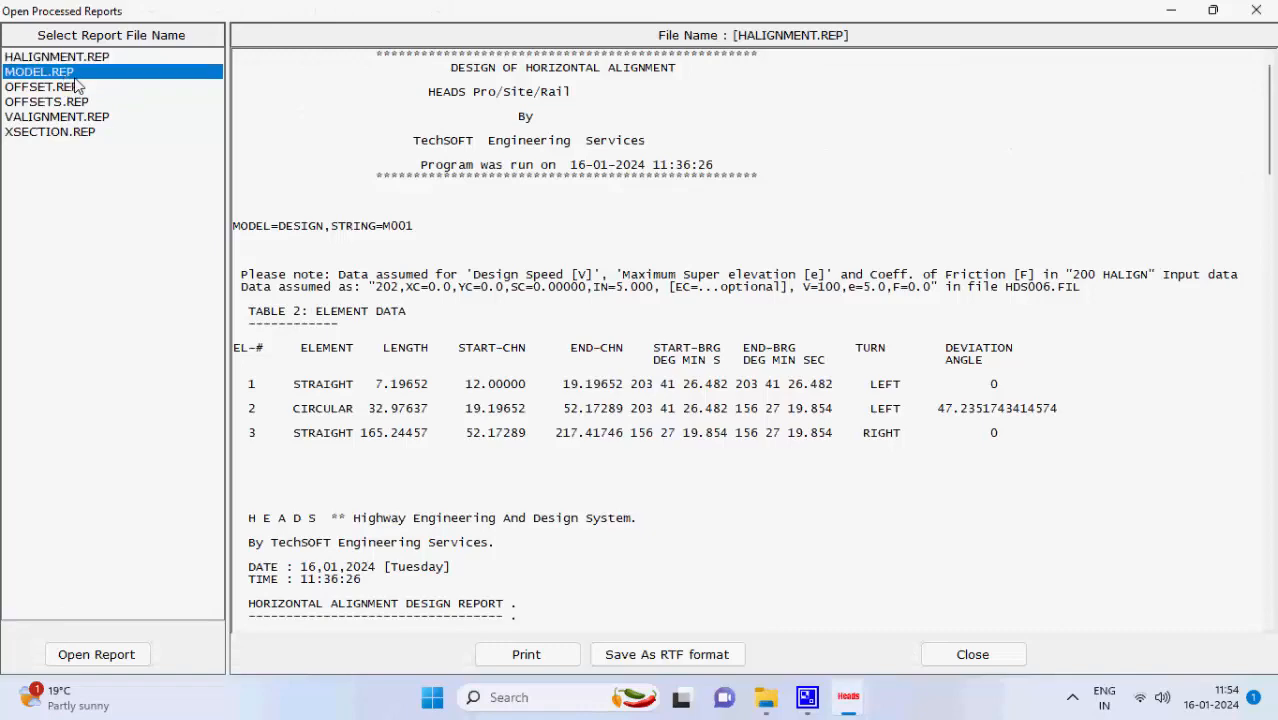
{"action": "left_click", "coordinate": [76, 87]}
{"action": "left_click", "coordinate": [76, 102]}
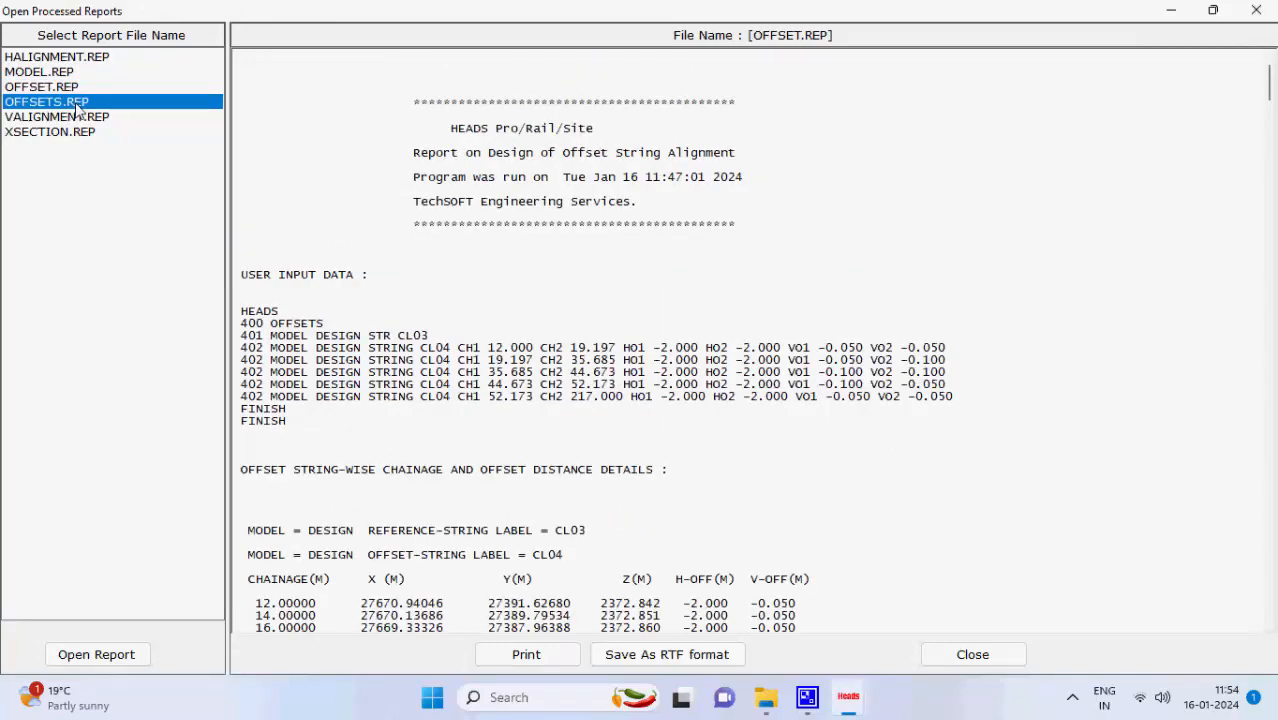
{"action": "left_click", "coordinate": [82, 117]}
{"action": "left_click", "coordinate": [84, 131]}
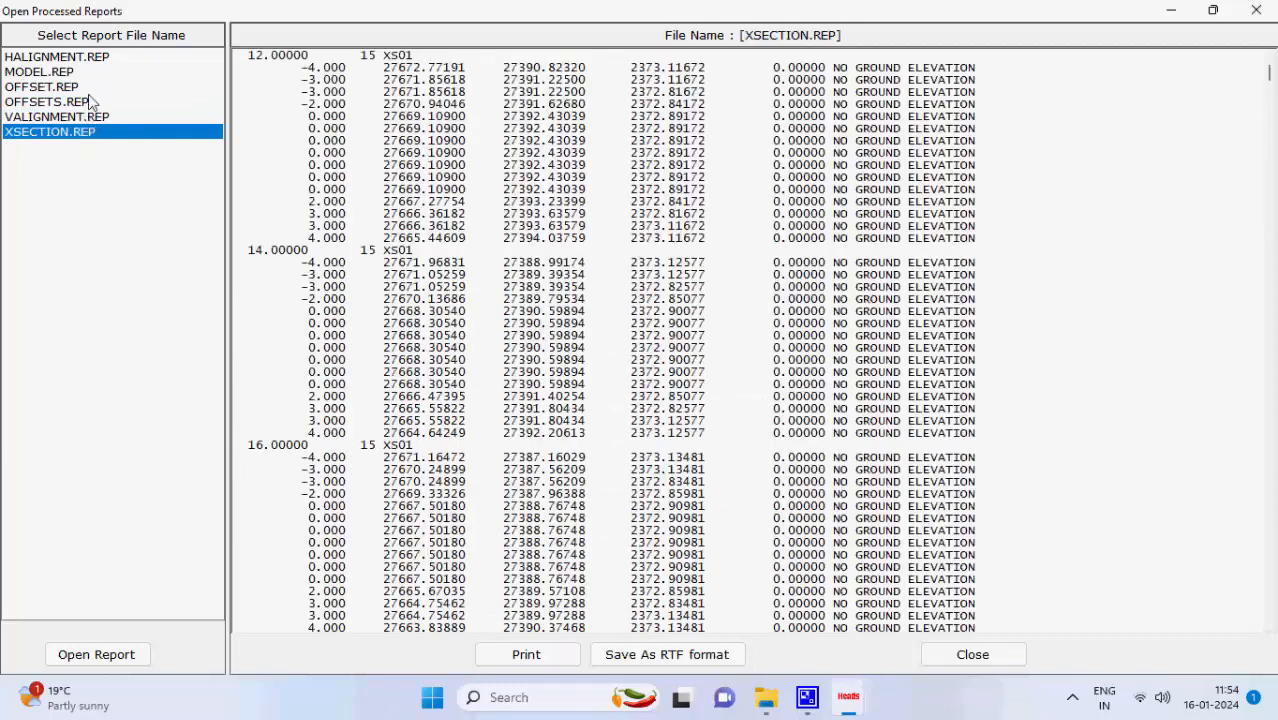
{"action": "left_click", "coordinate": [96, 57]}
{"action": "left_click", "coordinate": [1256, 12]}
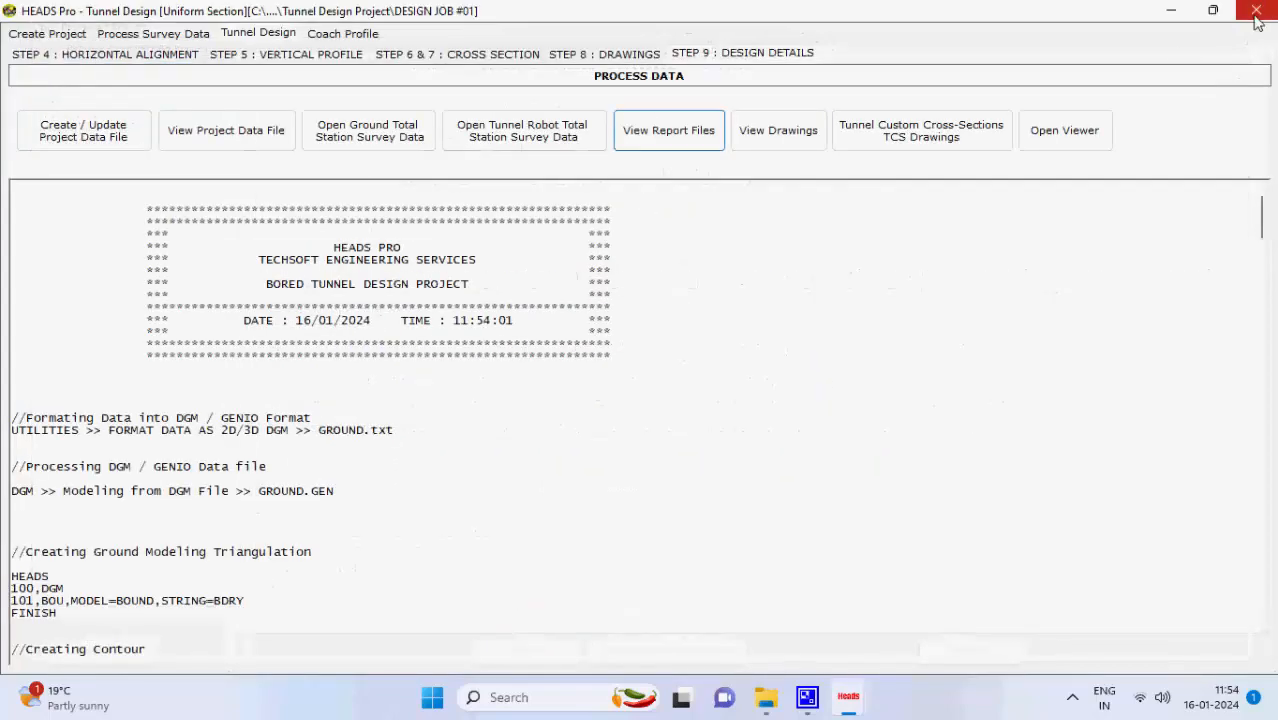
- Open all the design drawings and browse the XS03 cross sections from chainage 12 m to 148 m
{"action": "left_click", "coordinate": [811, 146]}
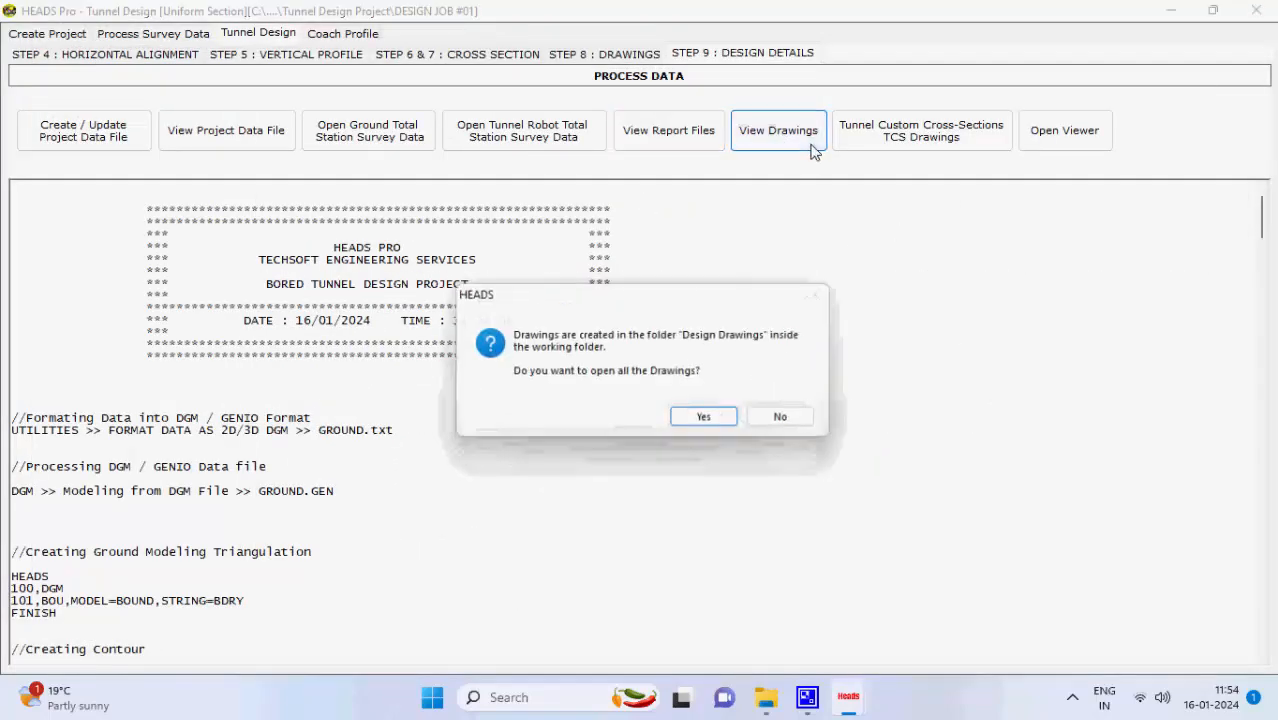
{"action": "left_click", "coordinate": [733, 419]}
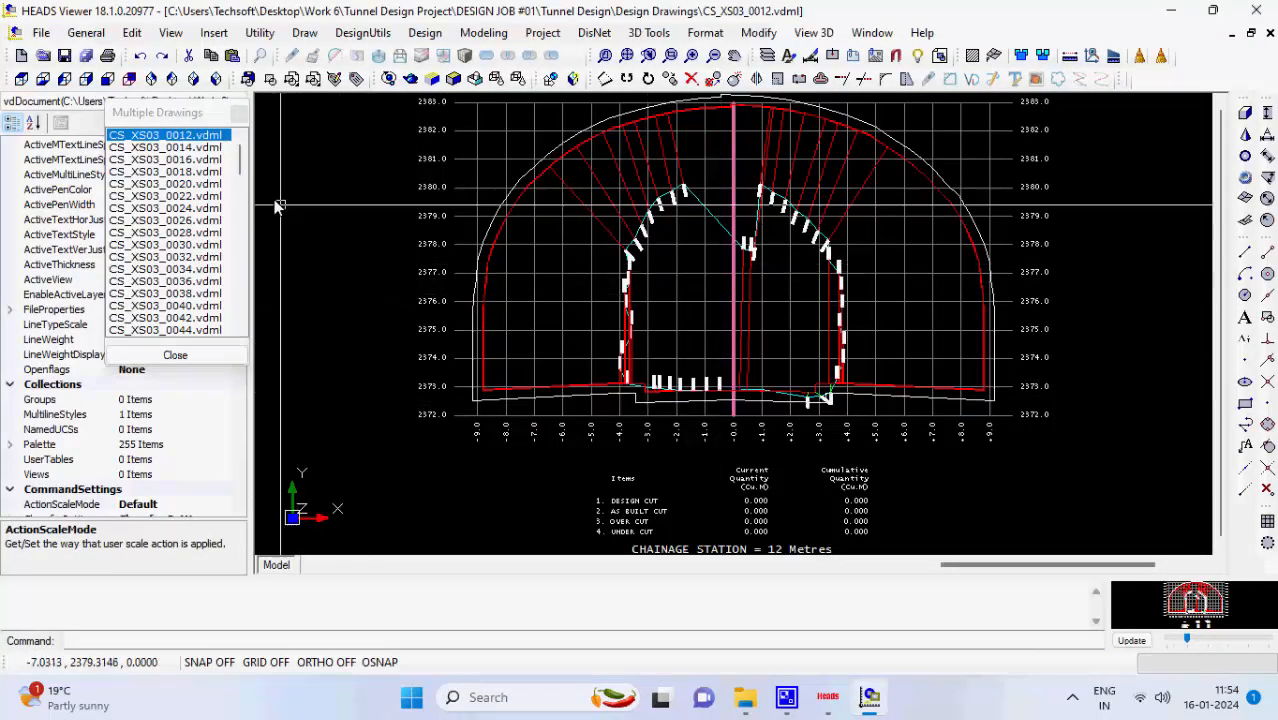
{"action": "left_click", "coordinate": [211, 150]}
{"action": "left_click", "coordinate": [212, 162]}
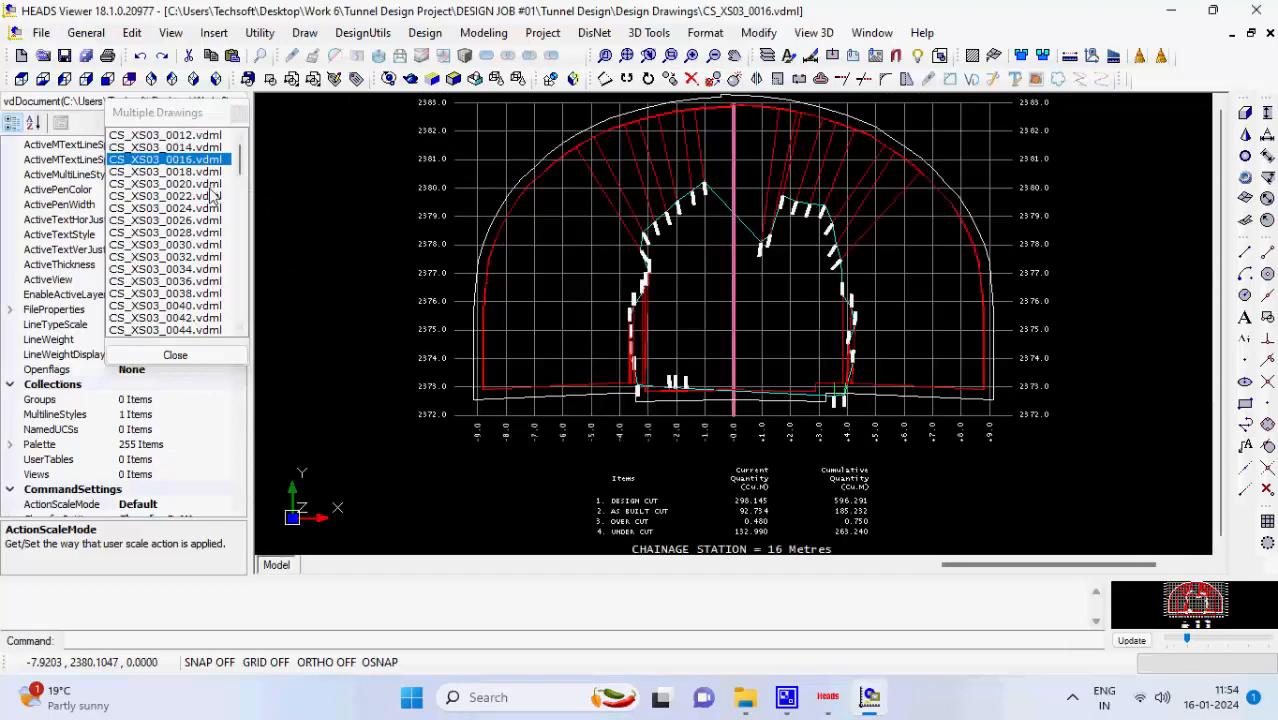
{"action": "left_click", "coordinate": [212, 196]}
{"action": "left_click", "coordinate": [205, 221]}
{"action": "left_click", "coordinate": [205, 245]}
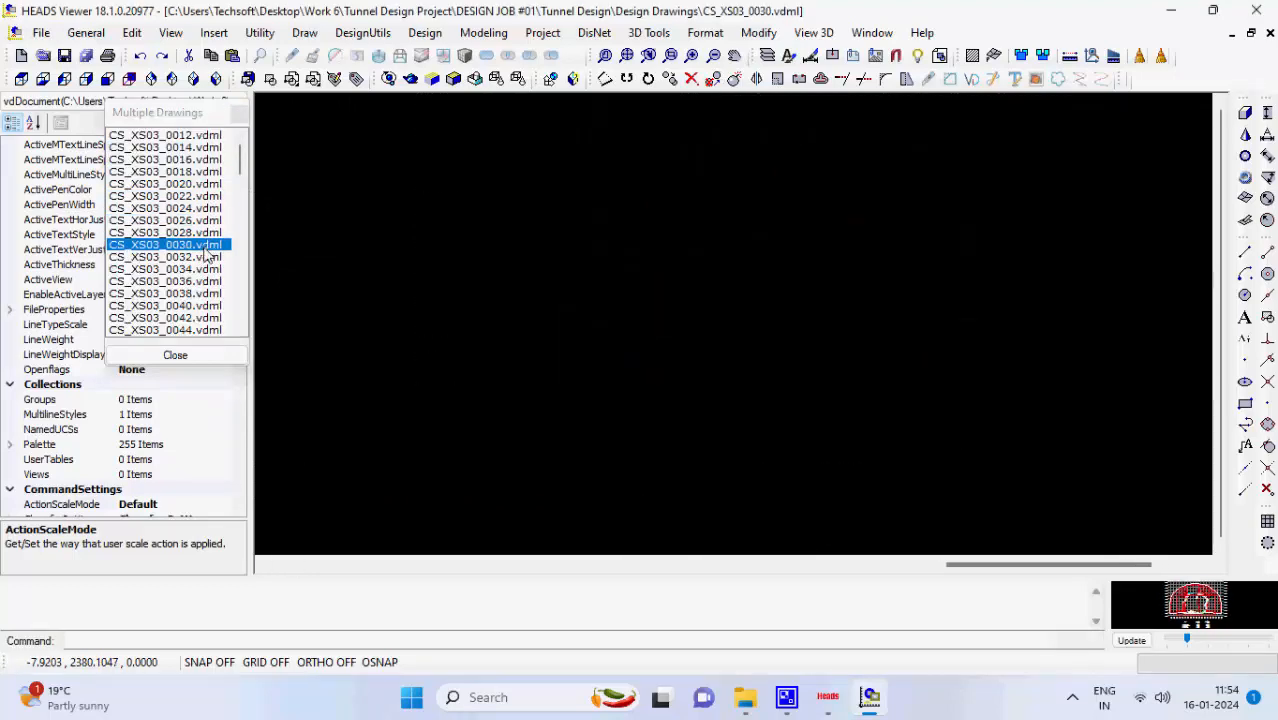
{"action": "left_click", "coordinate": [206, 257]}
{"action": "left_click", "coordinate": [203, 293]}
{"action": "scroll", "coordinate": [200, 293], "scroll_direction": "down", "scroll_amount": 5}
{"action": "left_click", "coordinate": [185, 294]}
{"action": "left_click", "coordinate": [178, 306]}
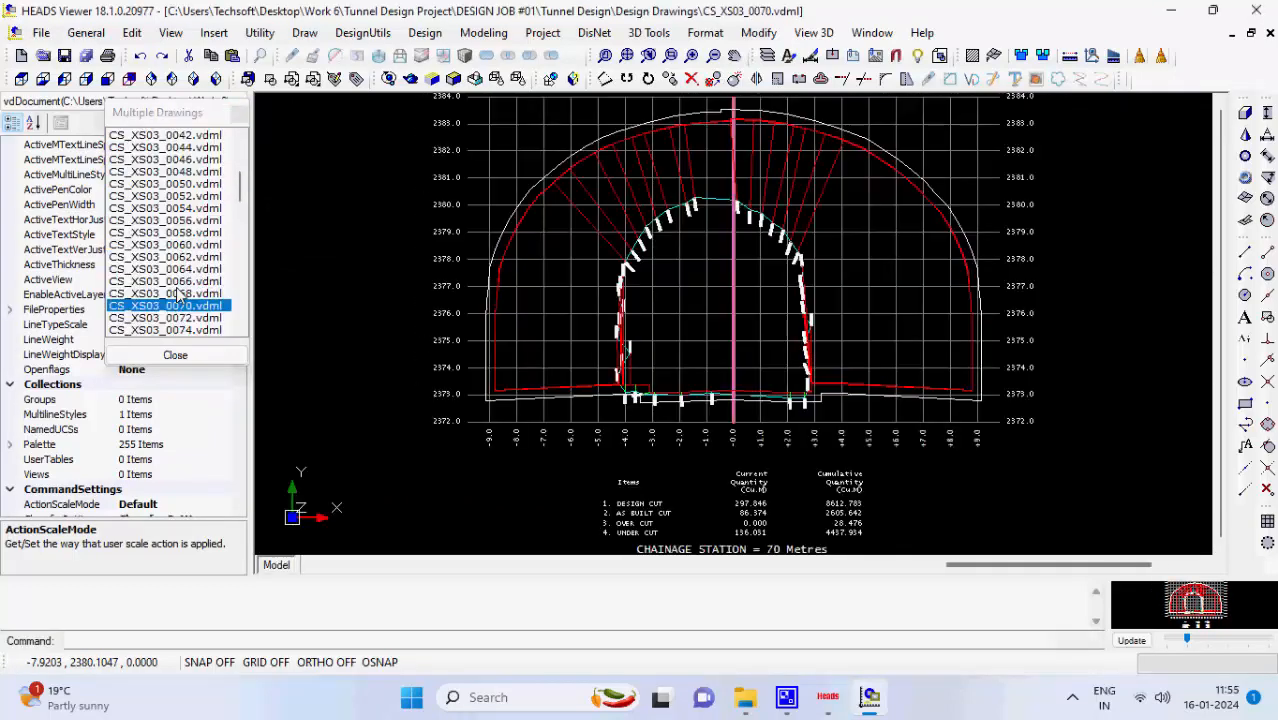
{"action": "scroll", "coordinate": [178, 287], "scroll_direction": "down", "scroll_amount": 7}
{"action": "scroll", "coordinate": [178, 292], "scroll_direction": "down", "scroll_amount": 6}
{"action": "left_click", "coordinate": [178, 292]}
{"action": "scroll", "coordinate": [178, 292], "scroll_direction": "down", "scroll_amount": 9}
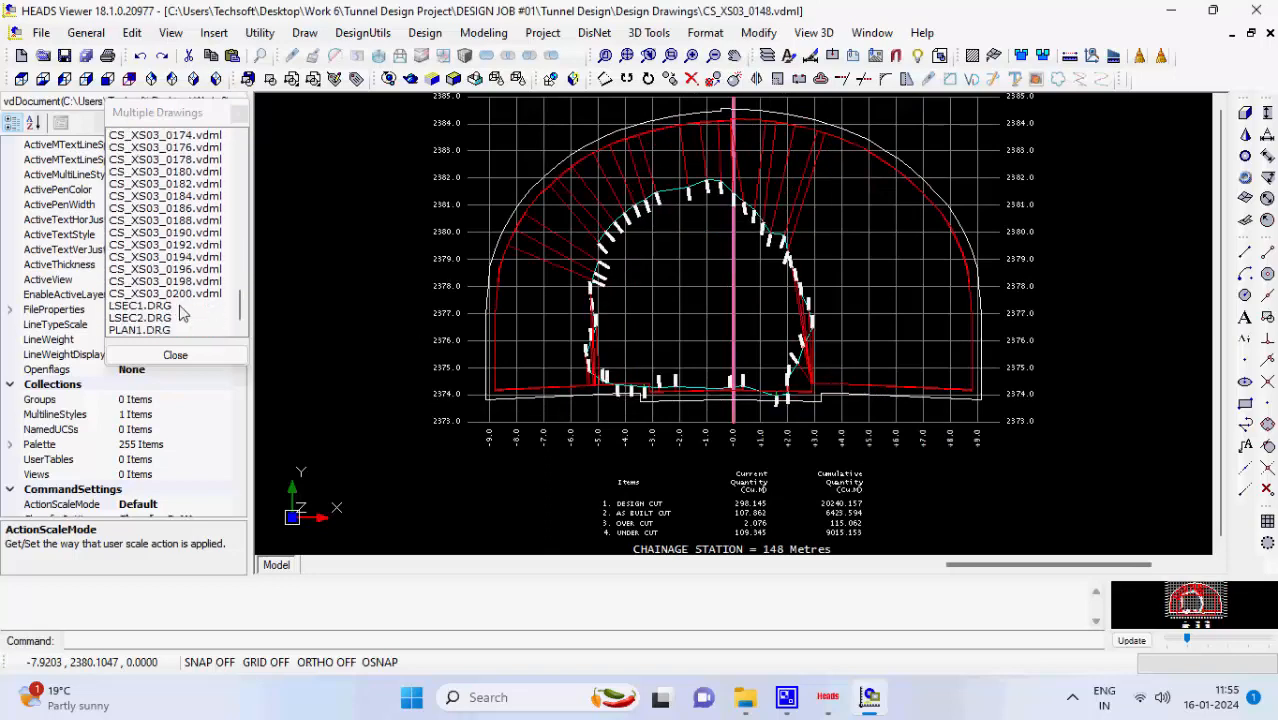
- View the LSEC1.DRG and PLAN1.DRG drawings, and close the drawing set and viewer without saving
{"action": "left_click", "coordinate": [168, 306]}
{"action": "left_click", "coordinate": [166, 331]}
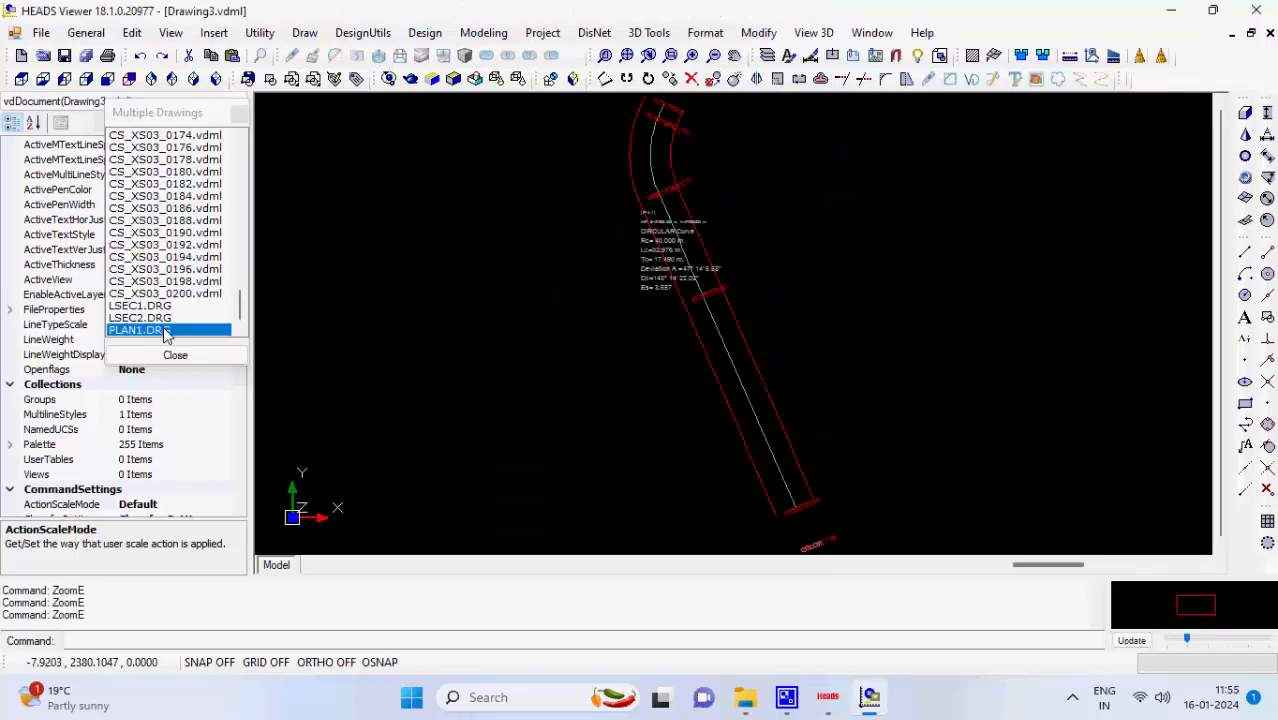
{"action": "left_click", "coordinate": [177, 354]}
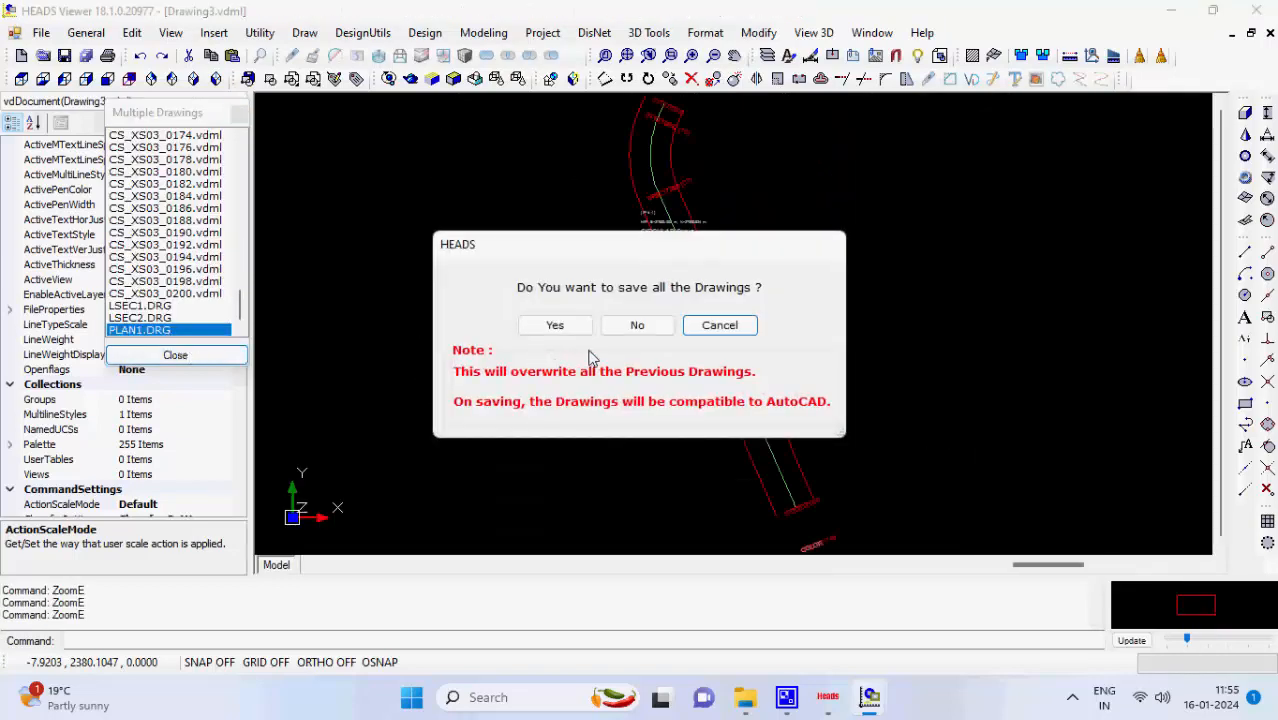
{"action": "left_click", "coordinate": [634, 328]}
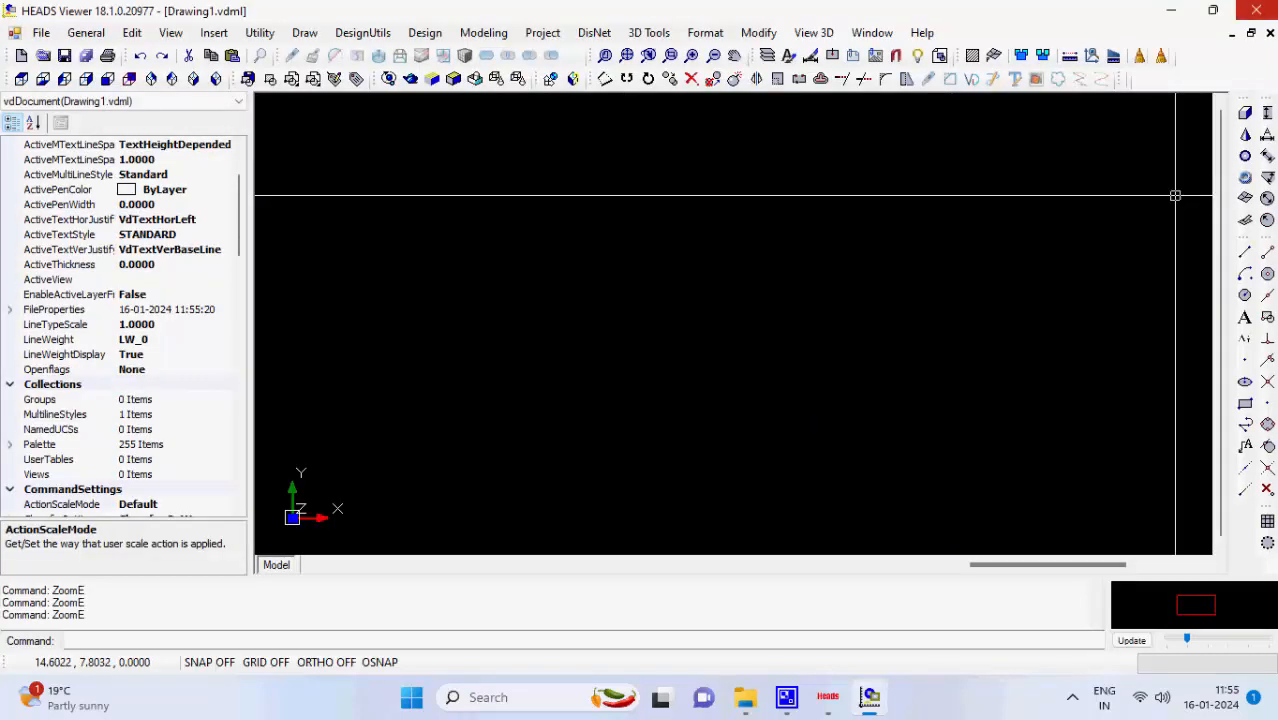
{"action": "left_click", "coordinate": [1256, 10]}
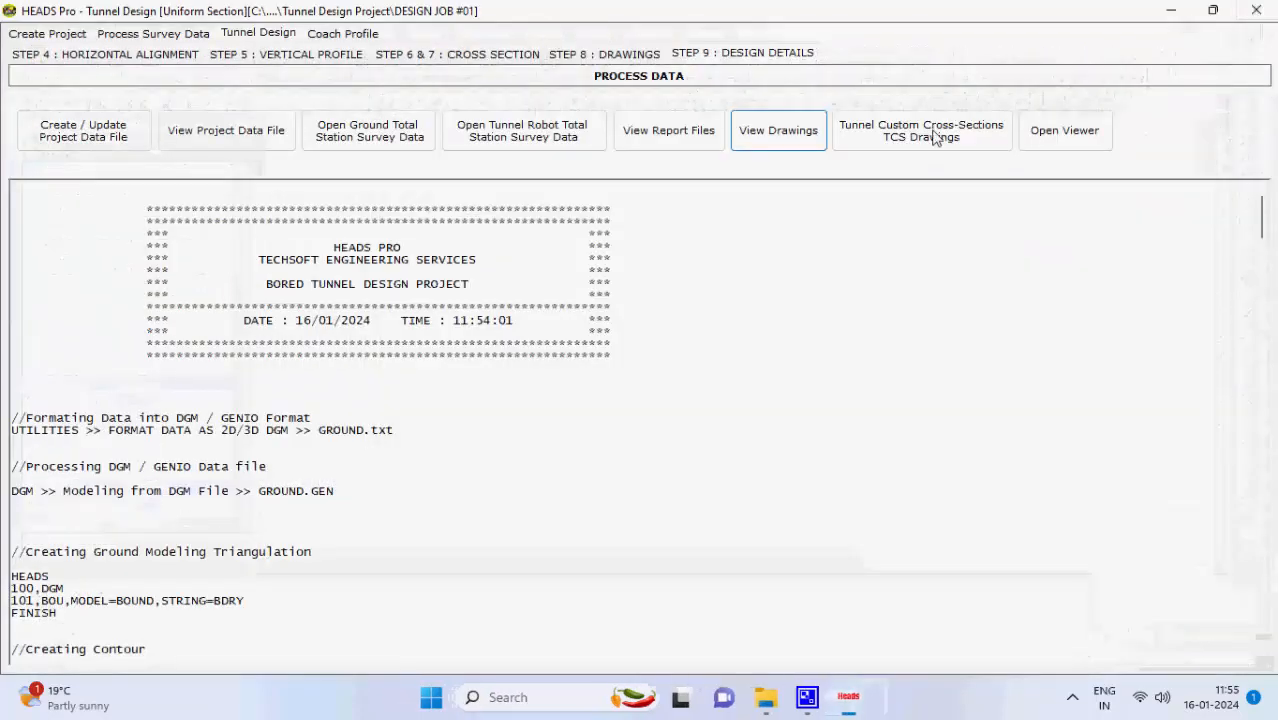
- Open the tunnel custom cross-section (TCS) drawings, browse through them and close the viewer without saving
{"action": "left_click", "coordinate": [1003, 149]}
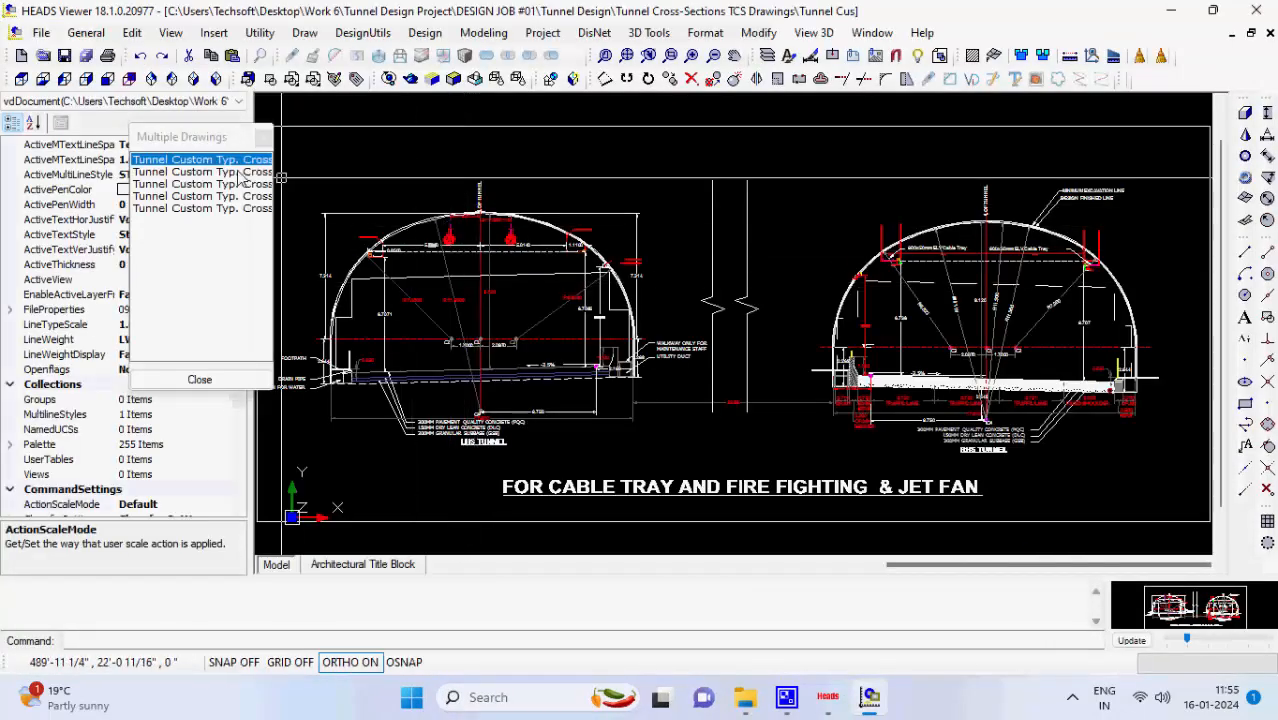
{"action": "left_click", "coordinate": [232, 172]}
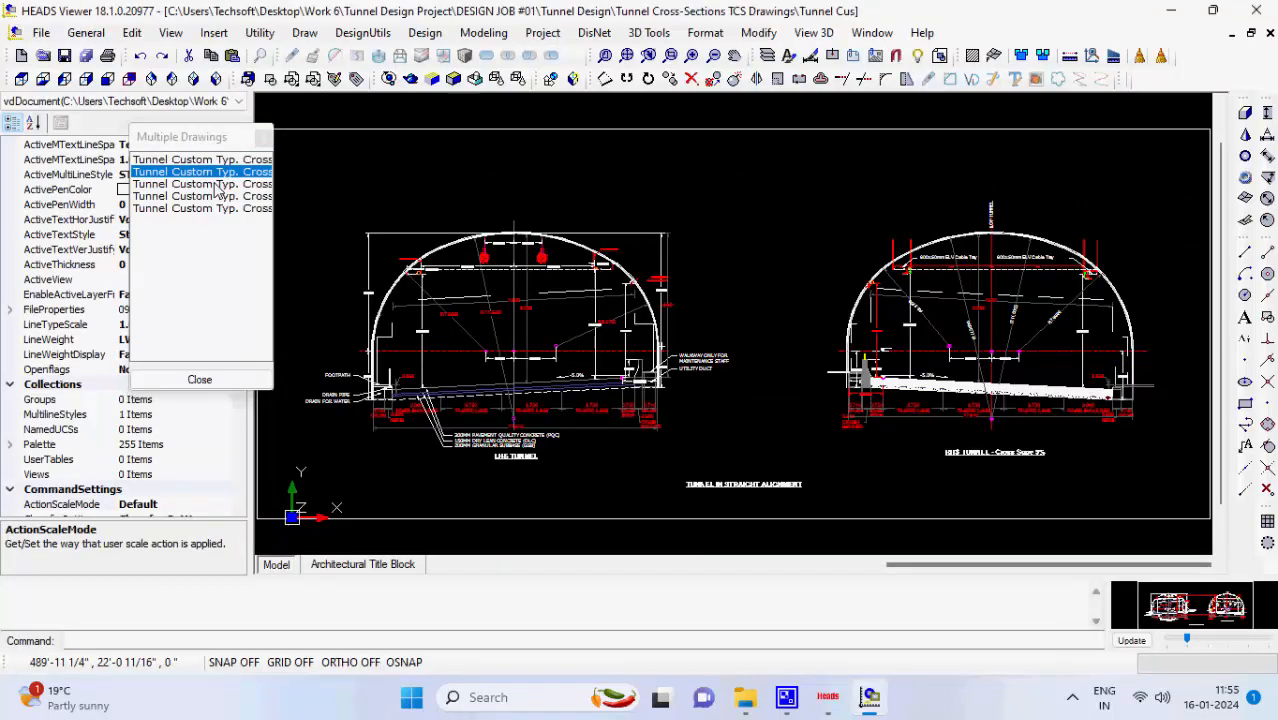
{"action": "left_click", "coordinate": [215, 196]}
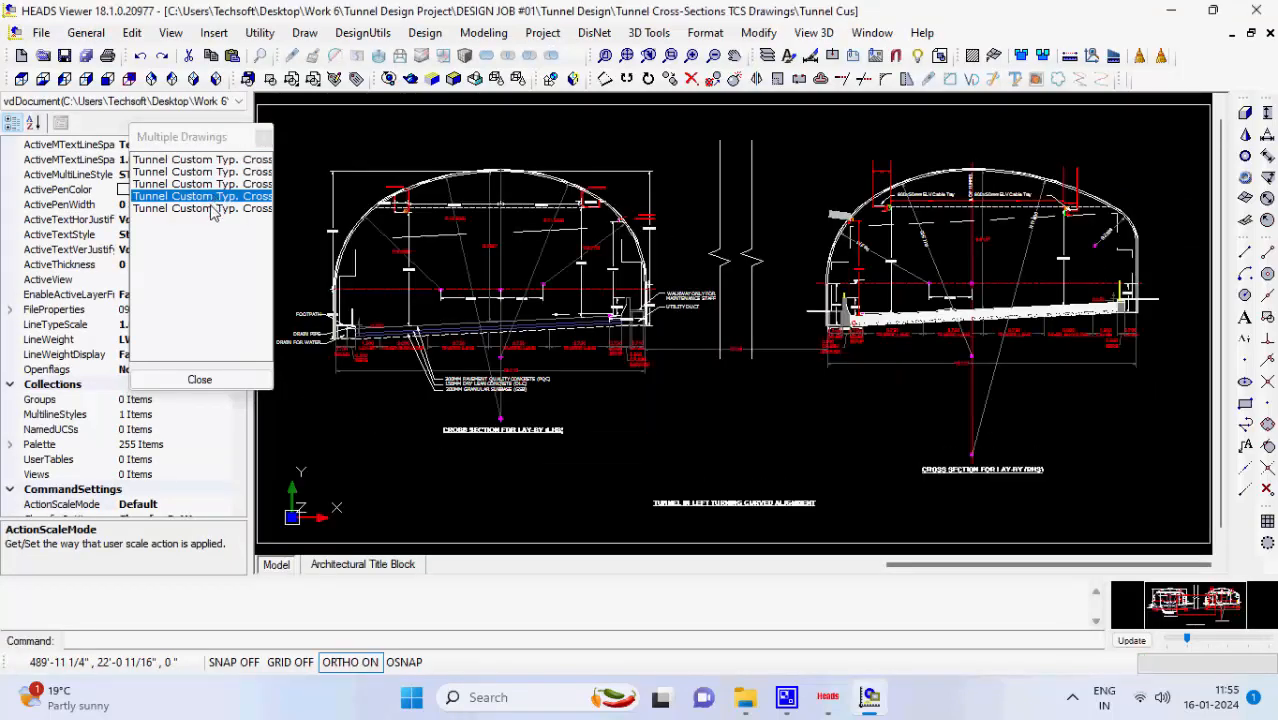
{"action": "left_click", "coordinate": [212, 208]}
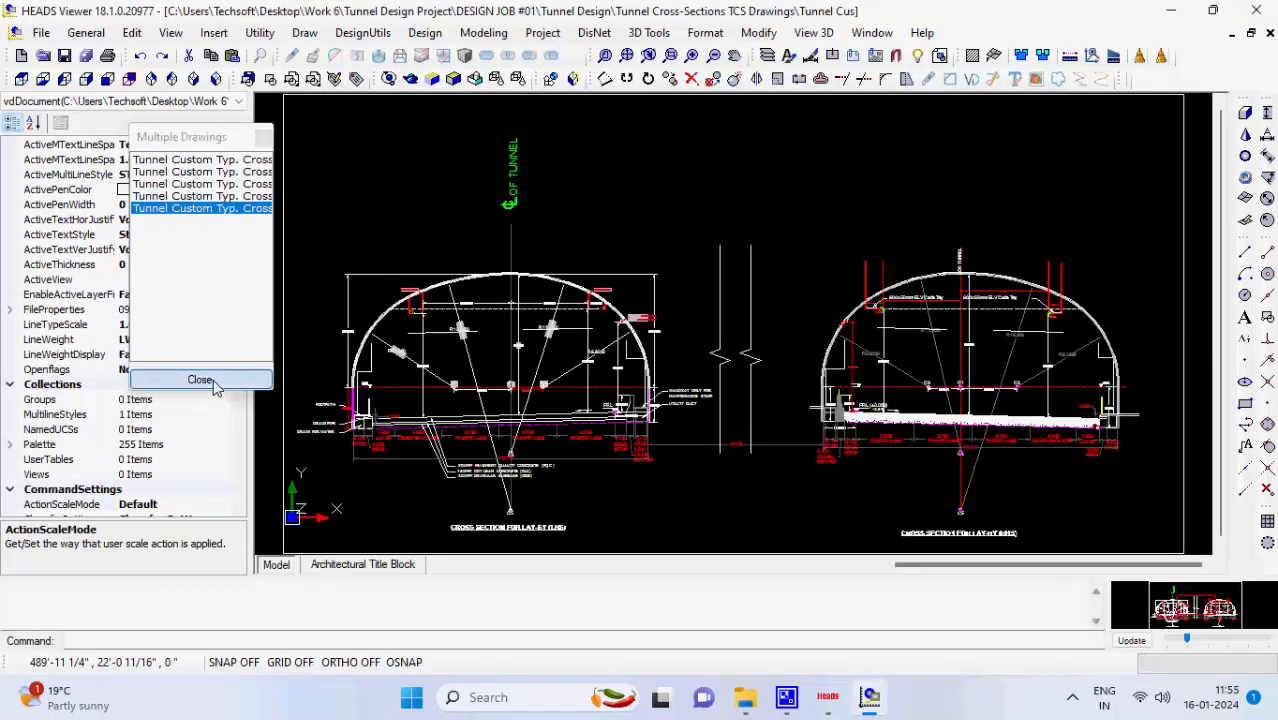
{"action": "left_click", "coordinate": [200, 380]}
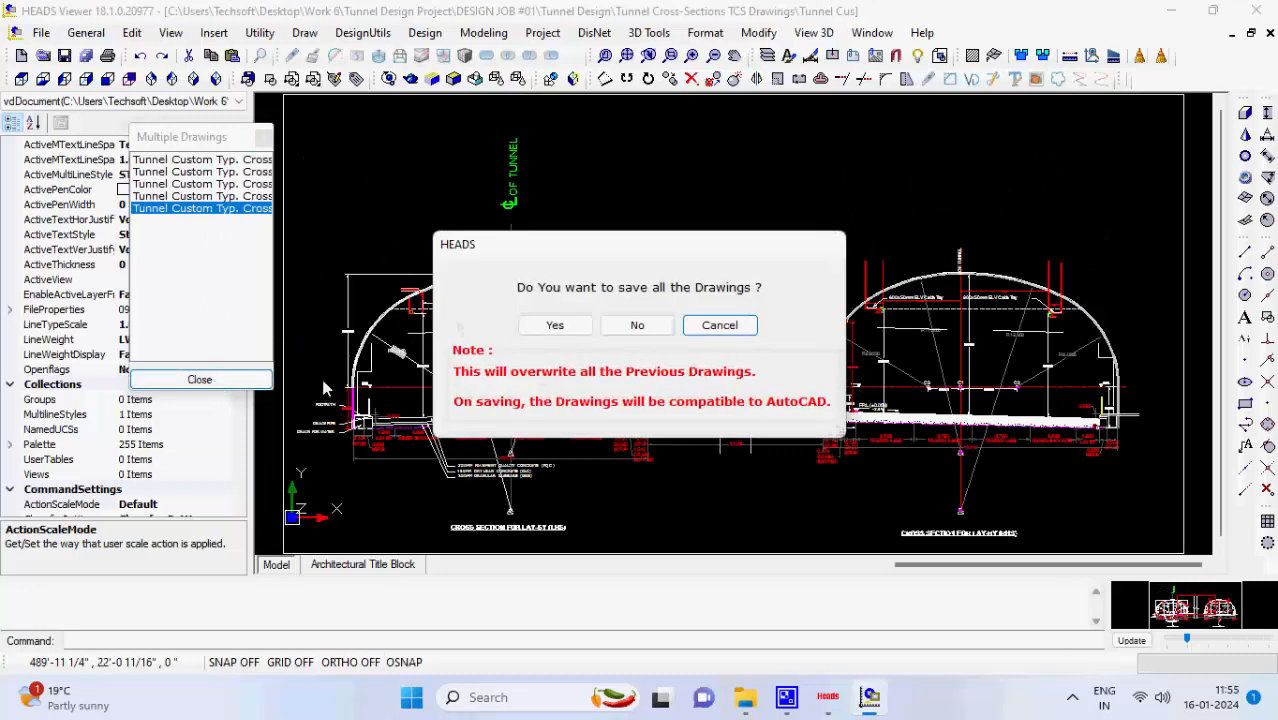
{"action": "left_click", "coordinate": [663, 330]}
{"action": "left_click", "coordinate": [1256, 10]}
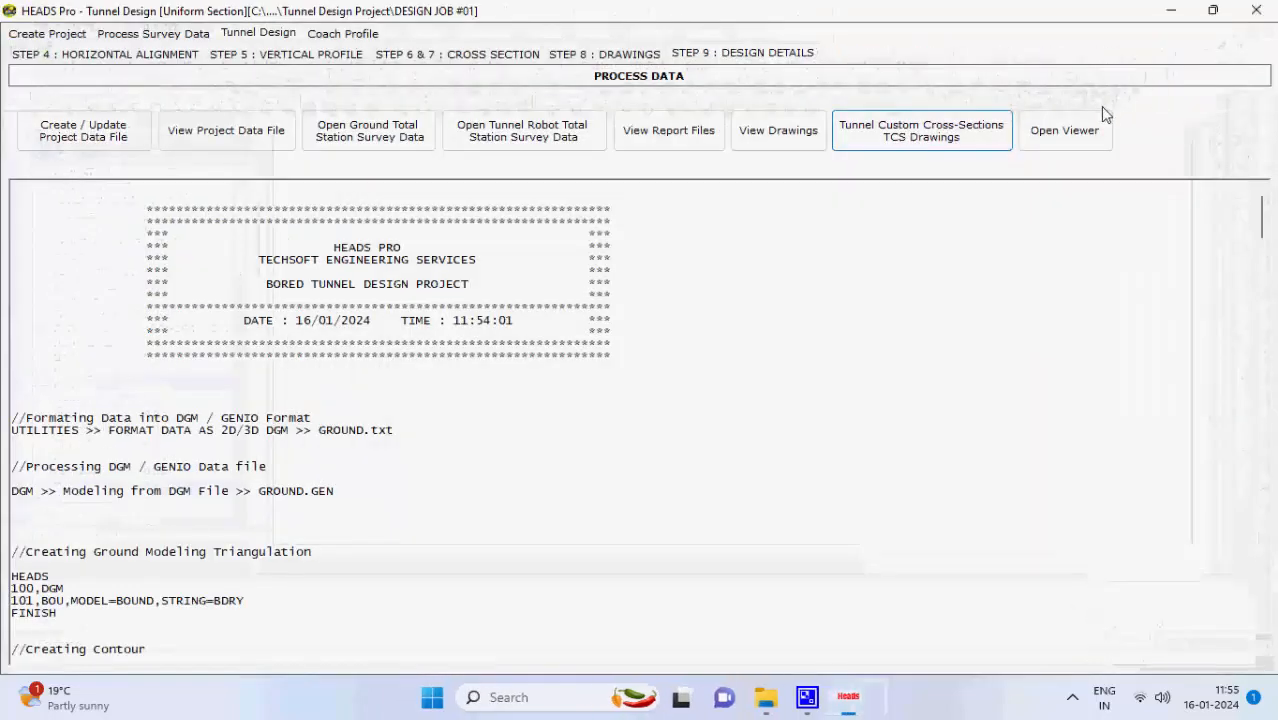
- Open the HEADS Viewer with an empty drawing and close it again
{"action": "left_click", "coordinate": [1102, 140]}
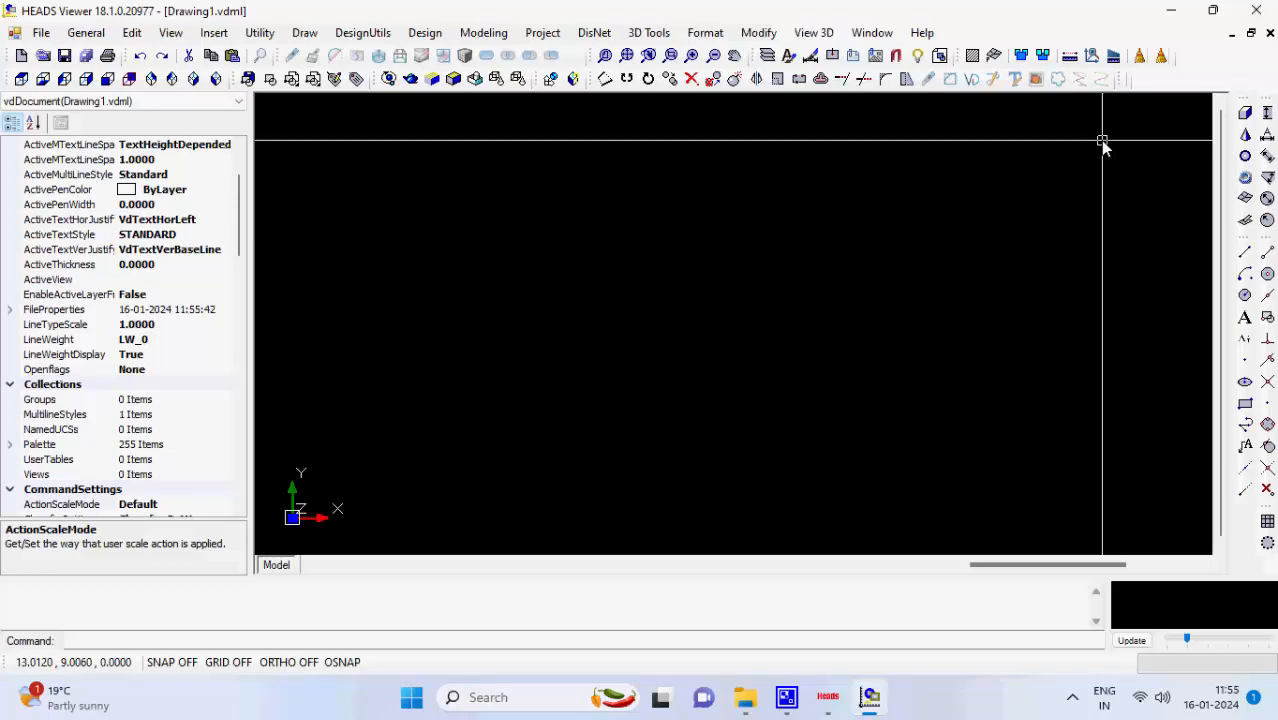
{"action": "left_click", "coordinate": [1266, 9]}
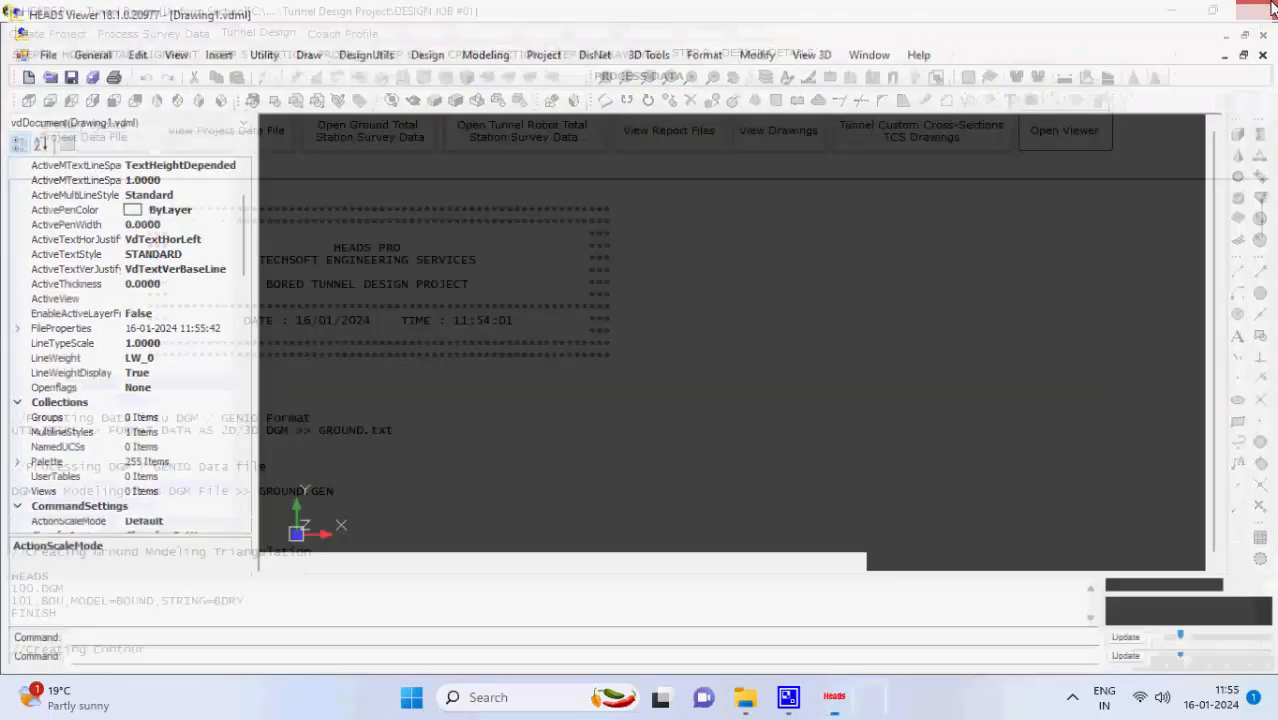
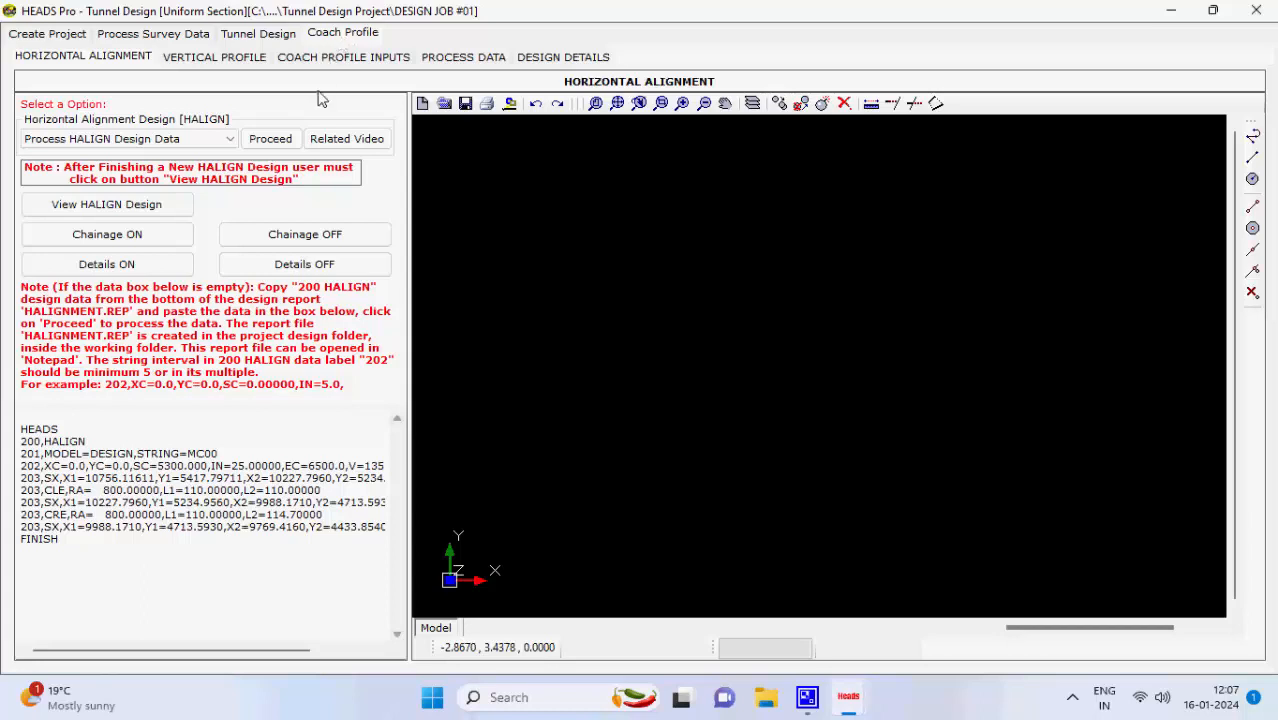
- Process the HALIGN design data for the coach profile's string MC00 and display the horizontal alignment design
{"action": "left_click", "coordinate": [292, 144]}
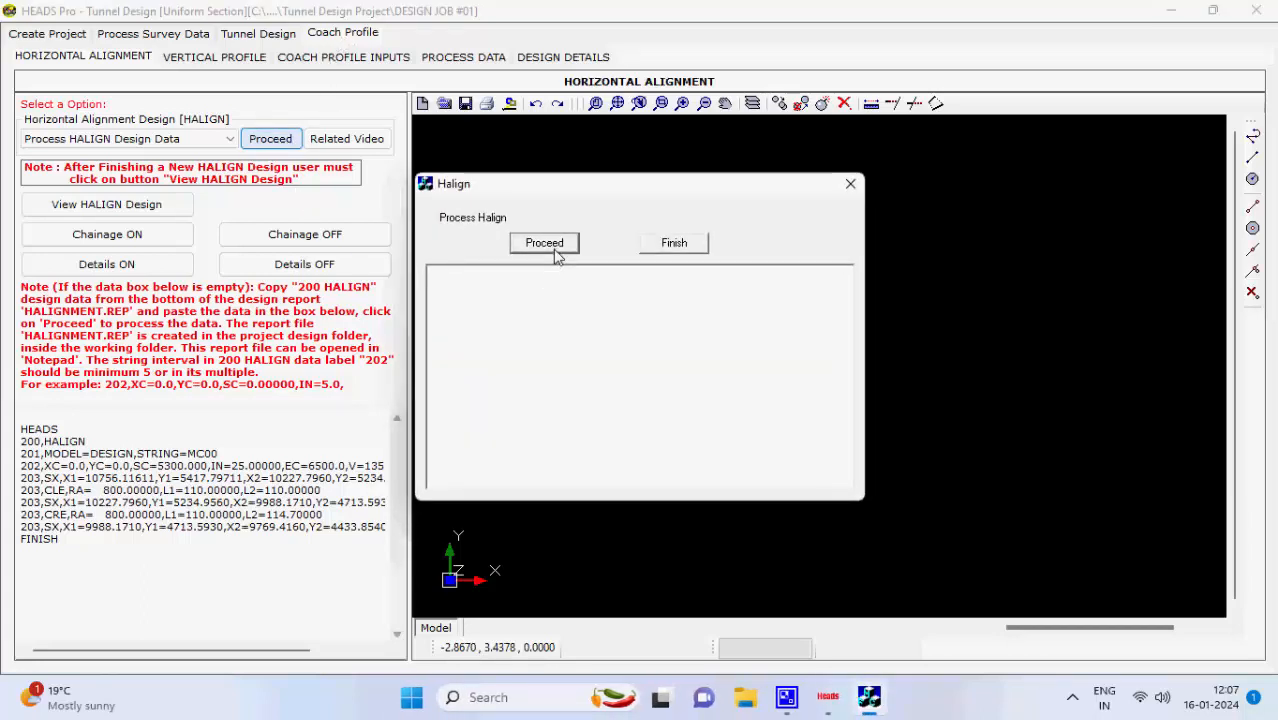
{"action": "left_click", "coordinate": [555, 253]}
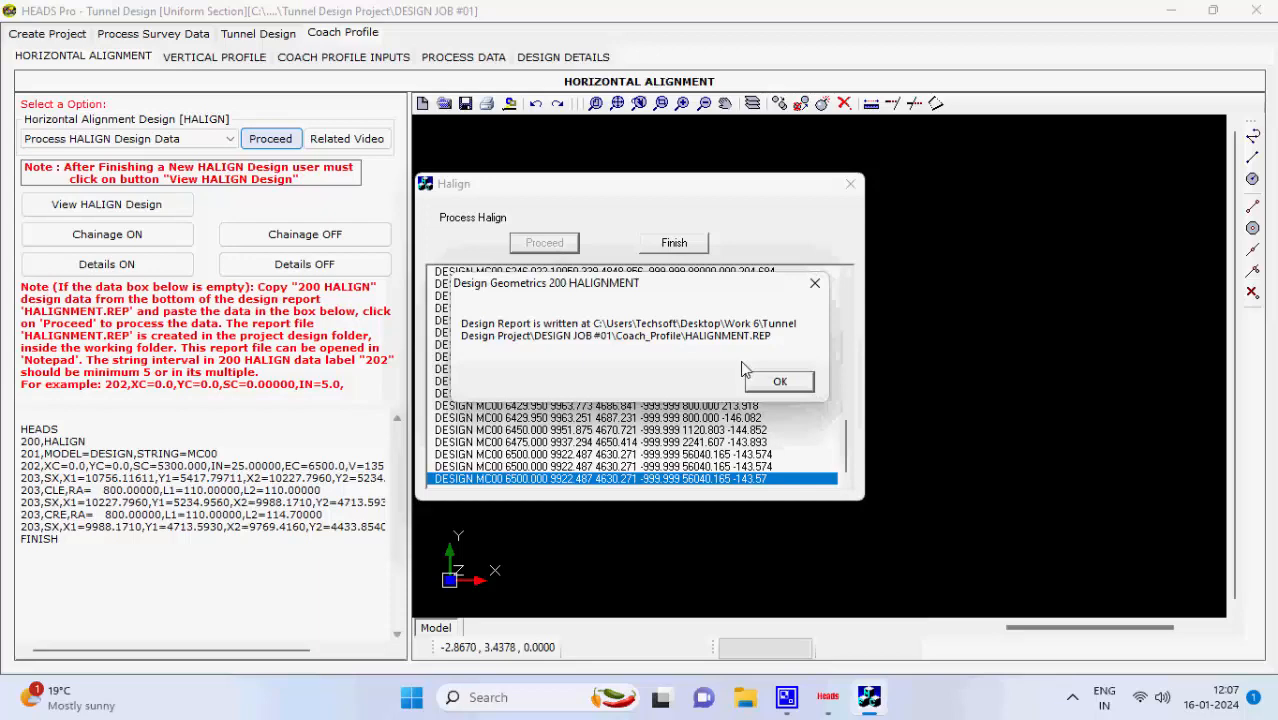
{"action": "left_click", "coordinate": [803, 382]}
{"action": "left_click", "coordinate": [678, 243]}
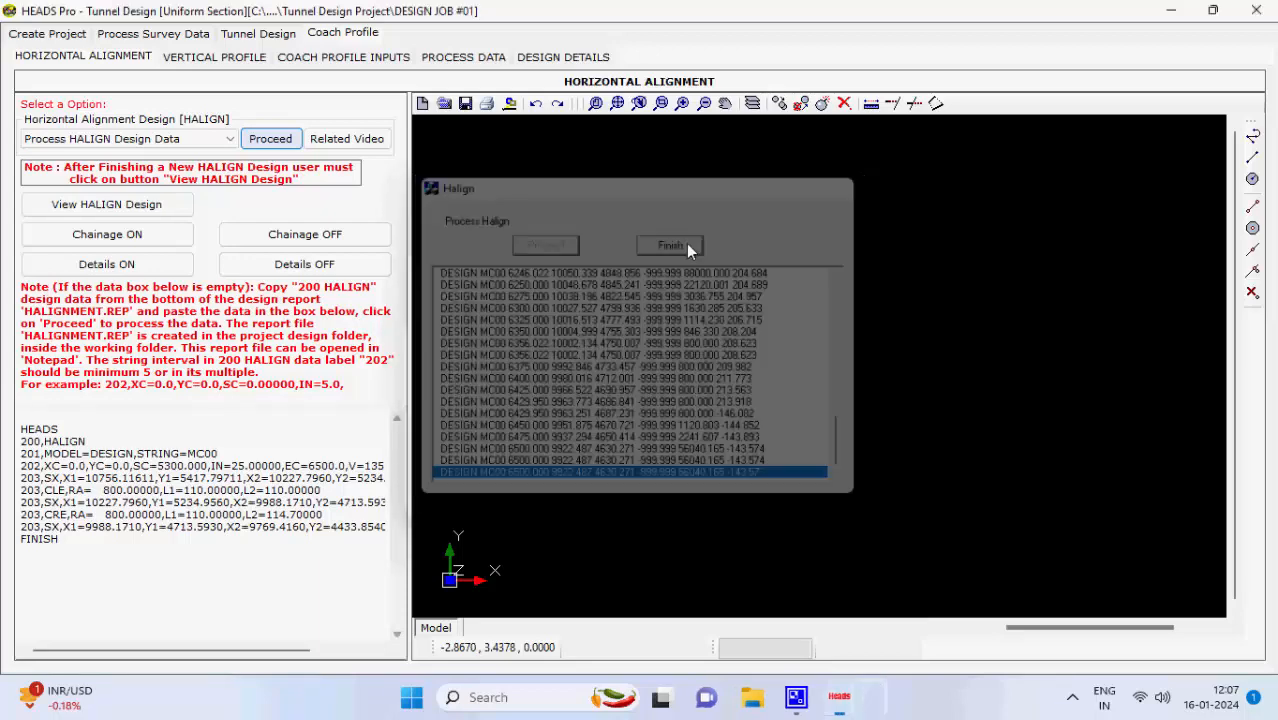
{"action": "left_click", "coordinate": [190, 208]}
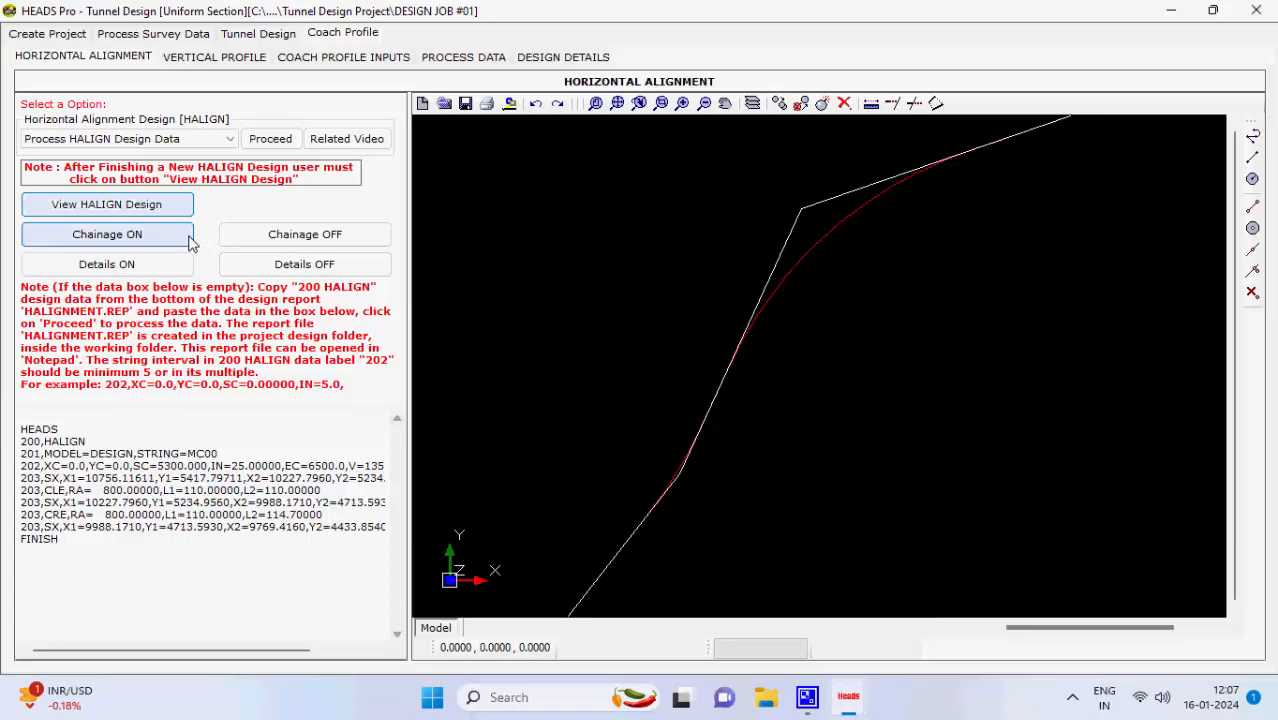
- Turn on chainage labels for string MC00 with interval 2, text size 1 mm and the XXXX+YYY on Right Side format, and inspect them
{"action": "left_click", "coordinate": [190, 237]}
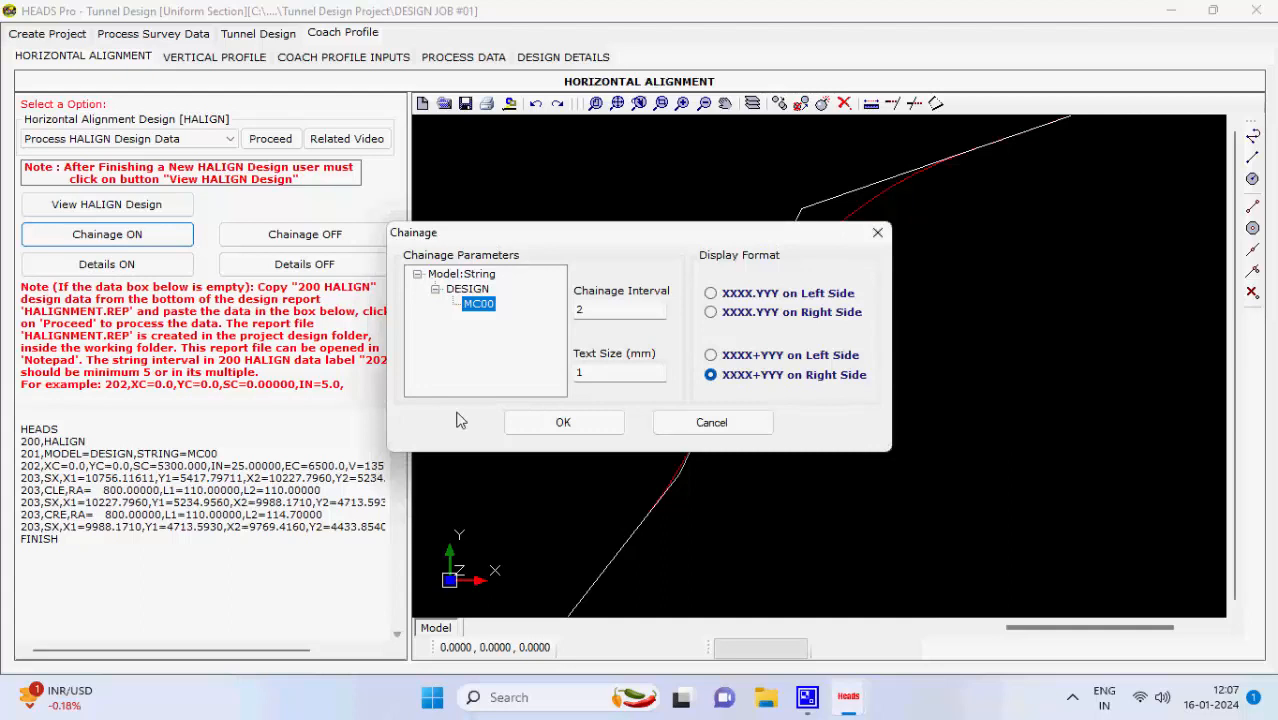
{"action": "left_click", "coordinate": [582, 430]}
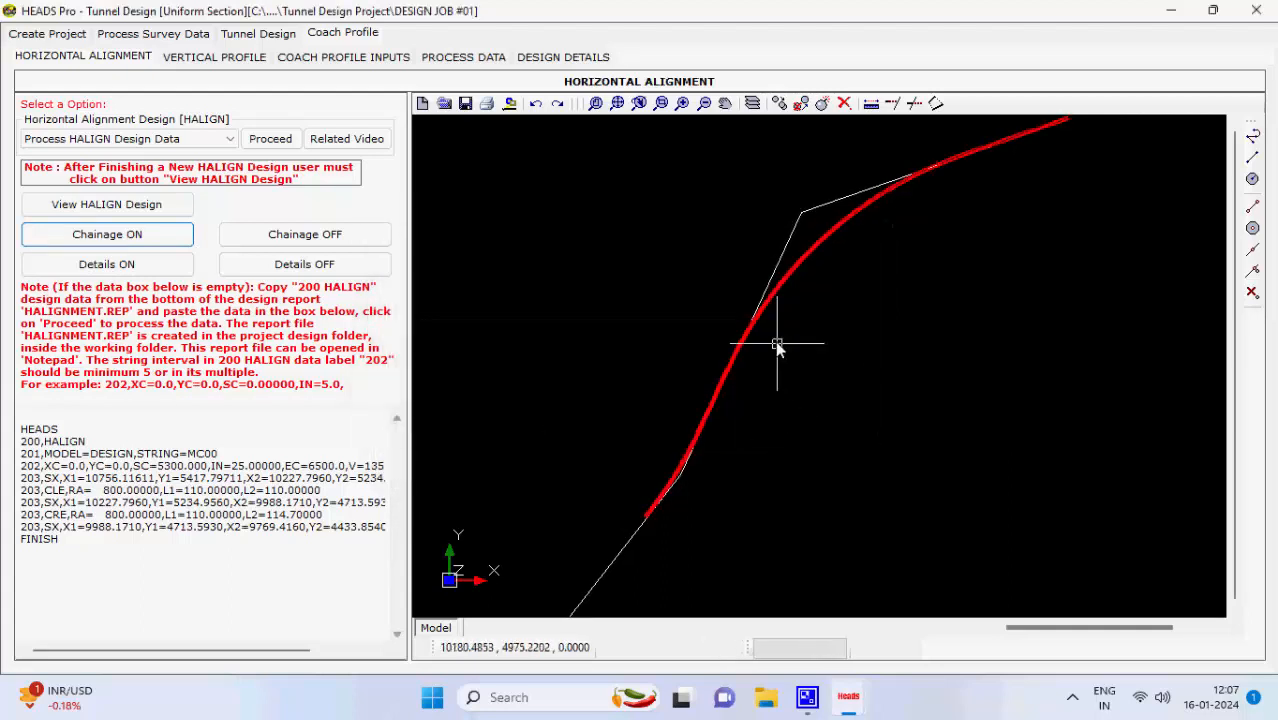
{"action": "scroll", "coordinate": [770, 337], "scroll_direction": "up", "scroll_amount": 4}
{"action": "scroll", "coordinate": [719, 304], "scroll_direction": "up", "scroll_amount": 2}
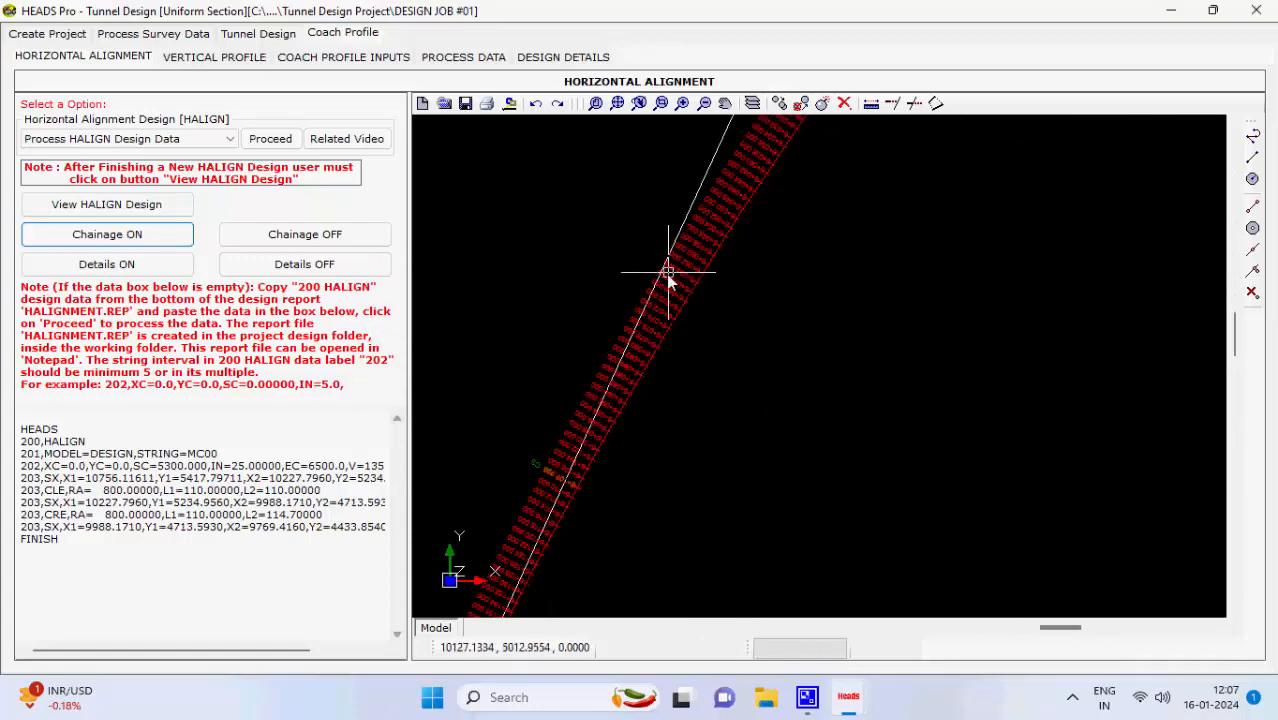
{"action": "scroll", "coordinate": [665, 279], "scroll_direction": "up", "scroll_amount": 2}
{"action": "scroll", "coordinate": [664, 284], "scroll_direction": "down", "scroll_amount": 3}
{"action": "scroll", "coordinate": [664, 287], "scroll_direction": "down", "scroll_amount": 4}
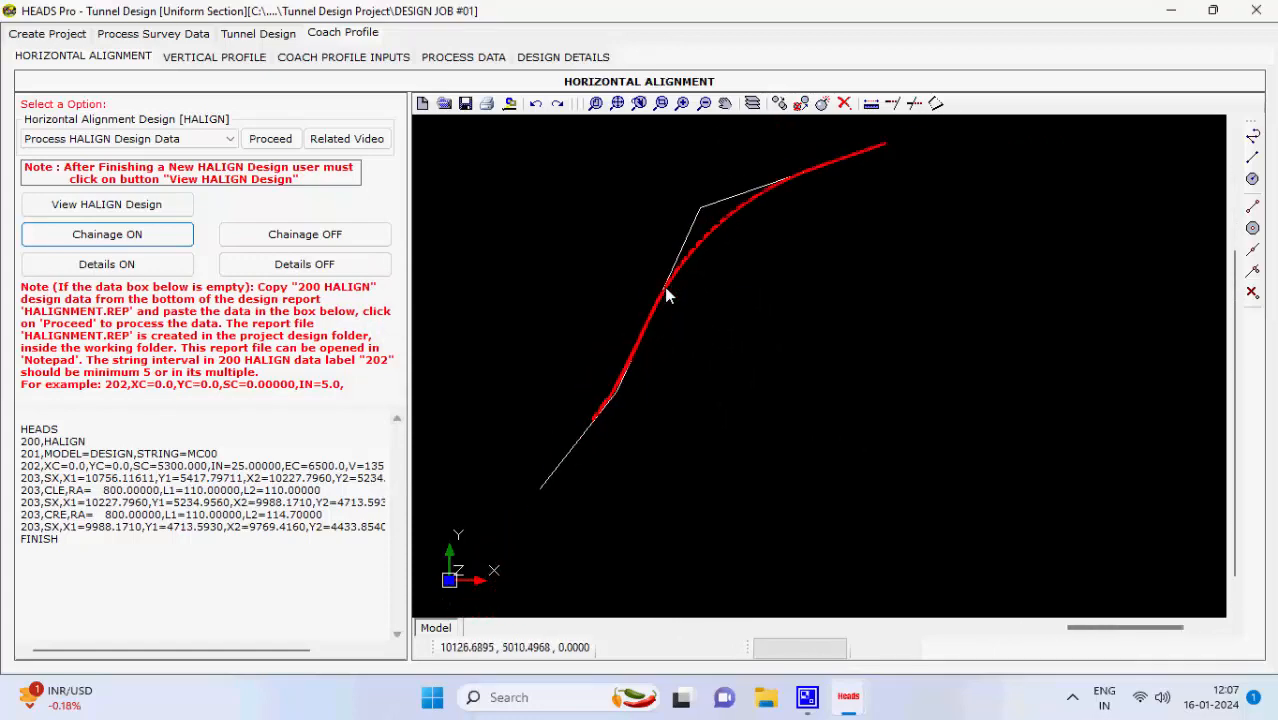
{"action": "scroll", "coordinate": [667, 291], "scroll_direction": "up", "scroll_amount": 1}
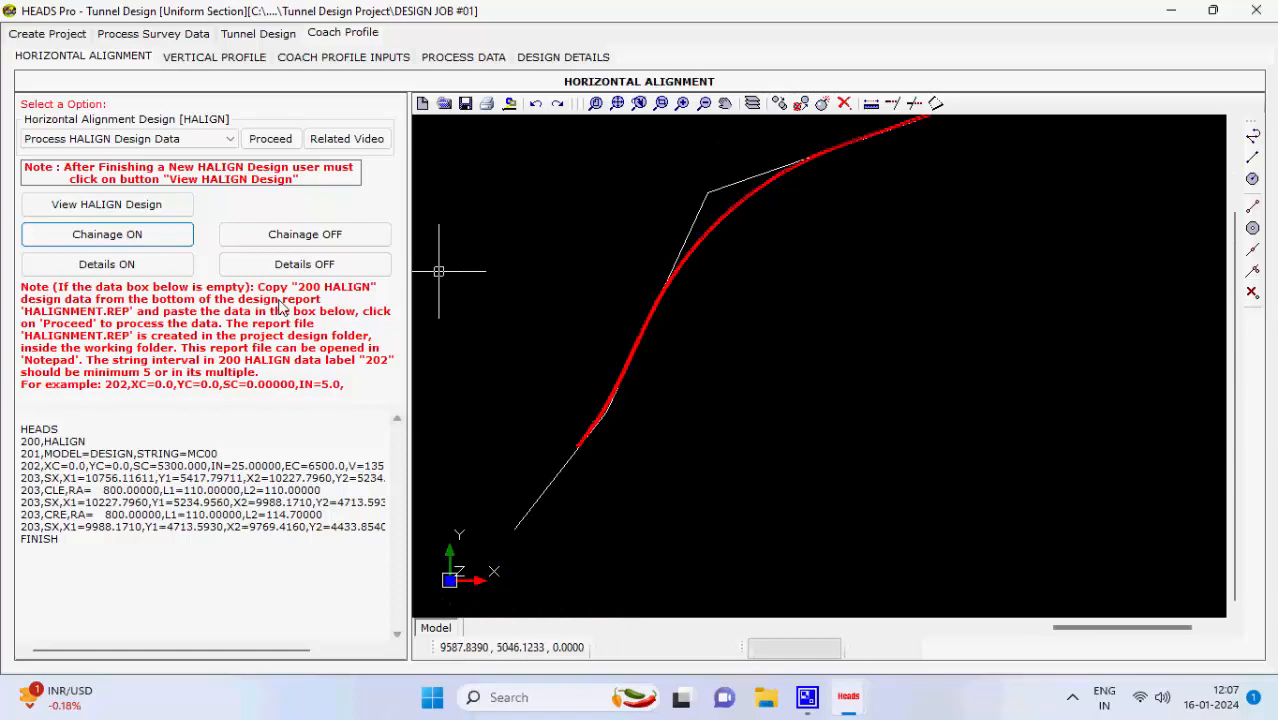
- Turn on all horizontal alignment details for string MC00 at text size 1 mm and inspect the curve data box at IP 1
{"action": "left_click", "coordinate": [191, 271]}
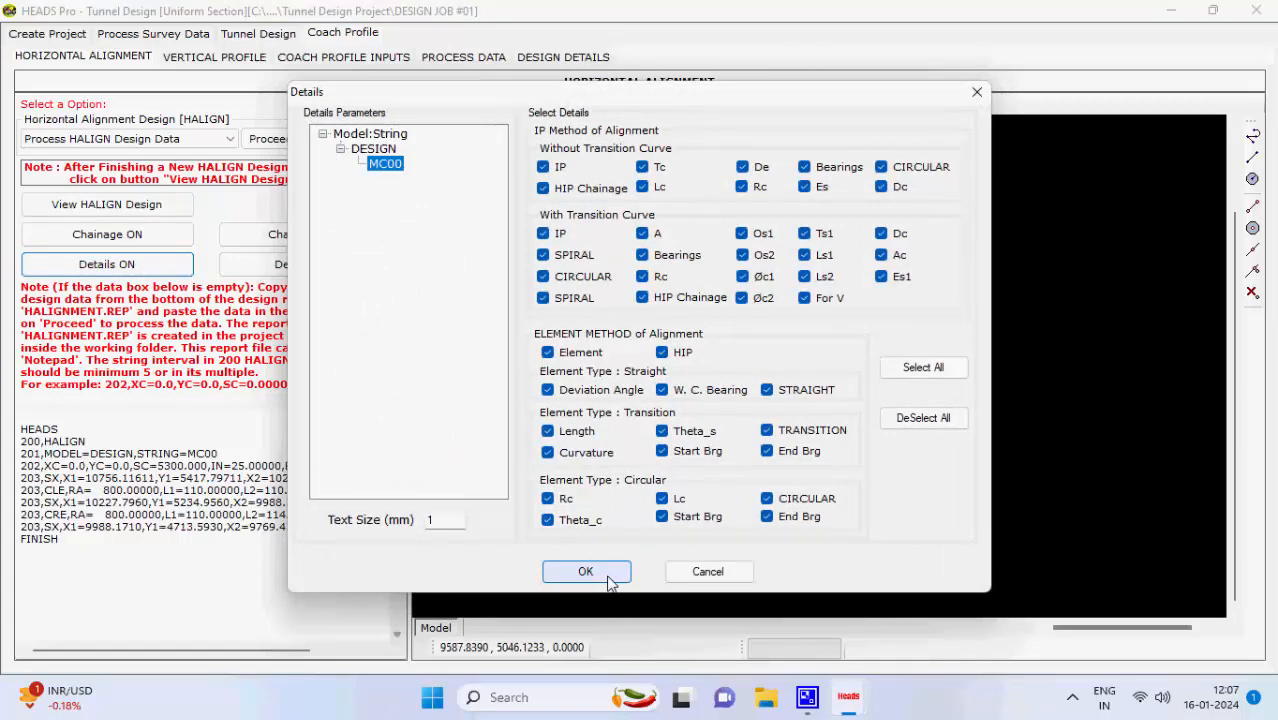
{"action": "left_click", "coordinate": [609, 581]}
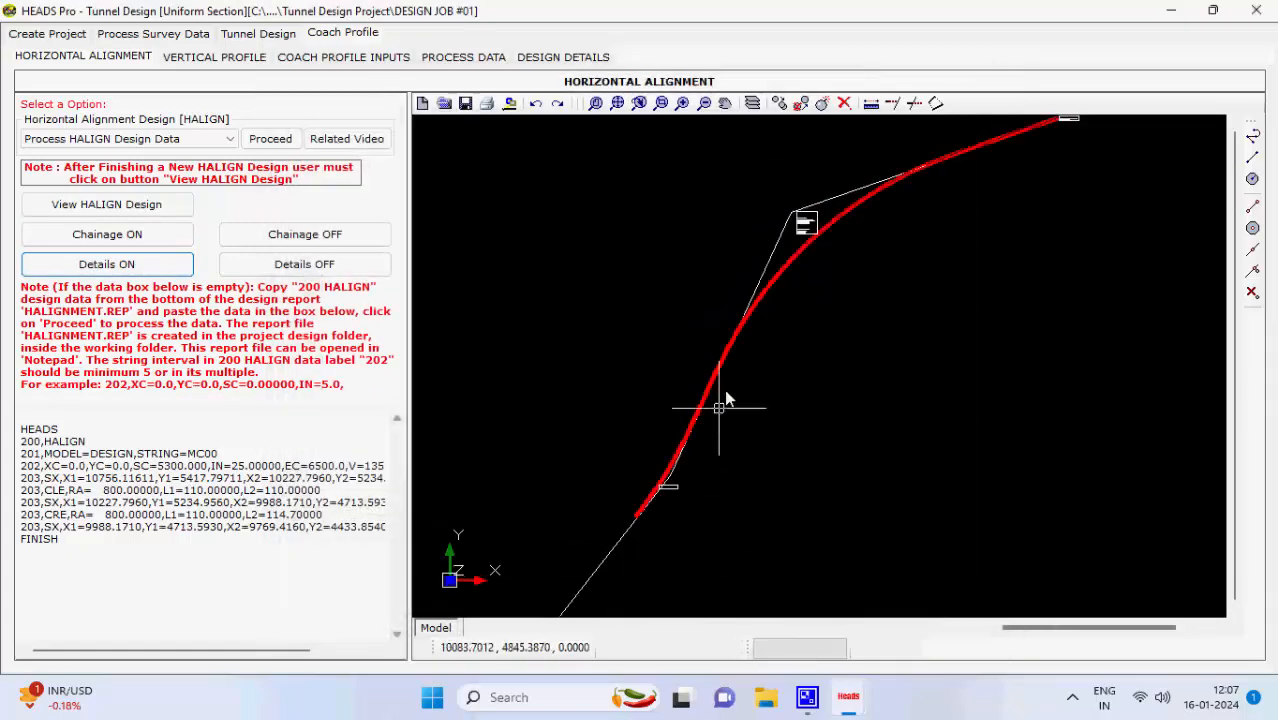
{"action": "scroll", "coordinate": [805, 210], "scroll_direction": "up", "scroll_amount": 3}
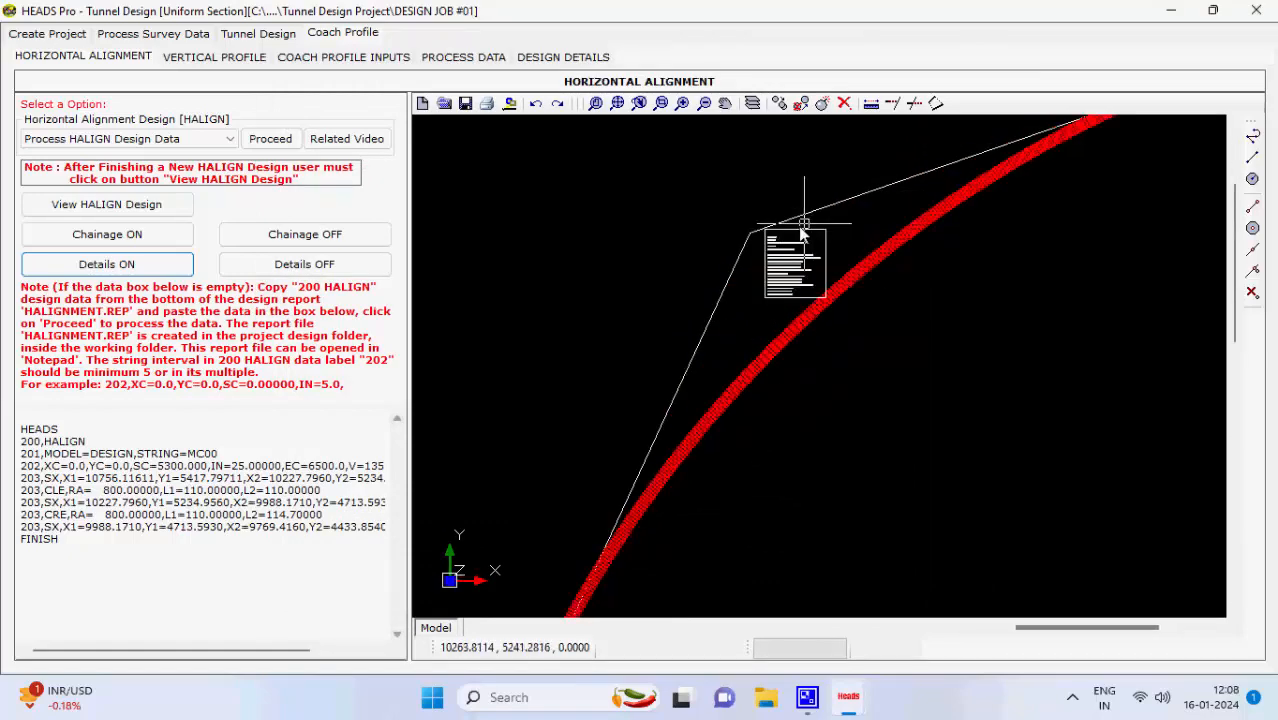
{"action": "scroll", "coordinate": [800, 230], "scroll_direction": "up", "scroll_amount": 5}
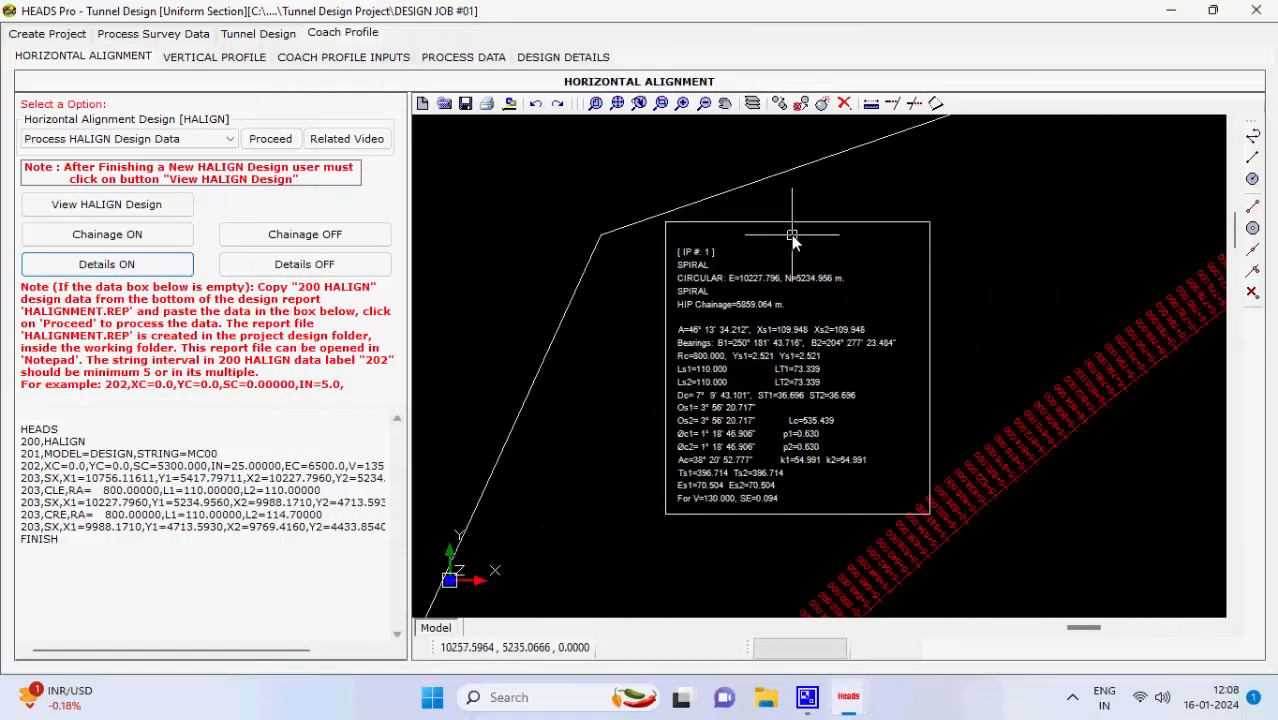
{"action": "left_click", "coordinate": [617, 103]}
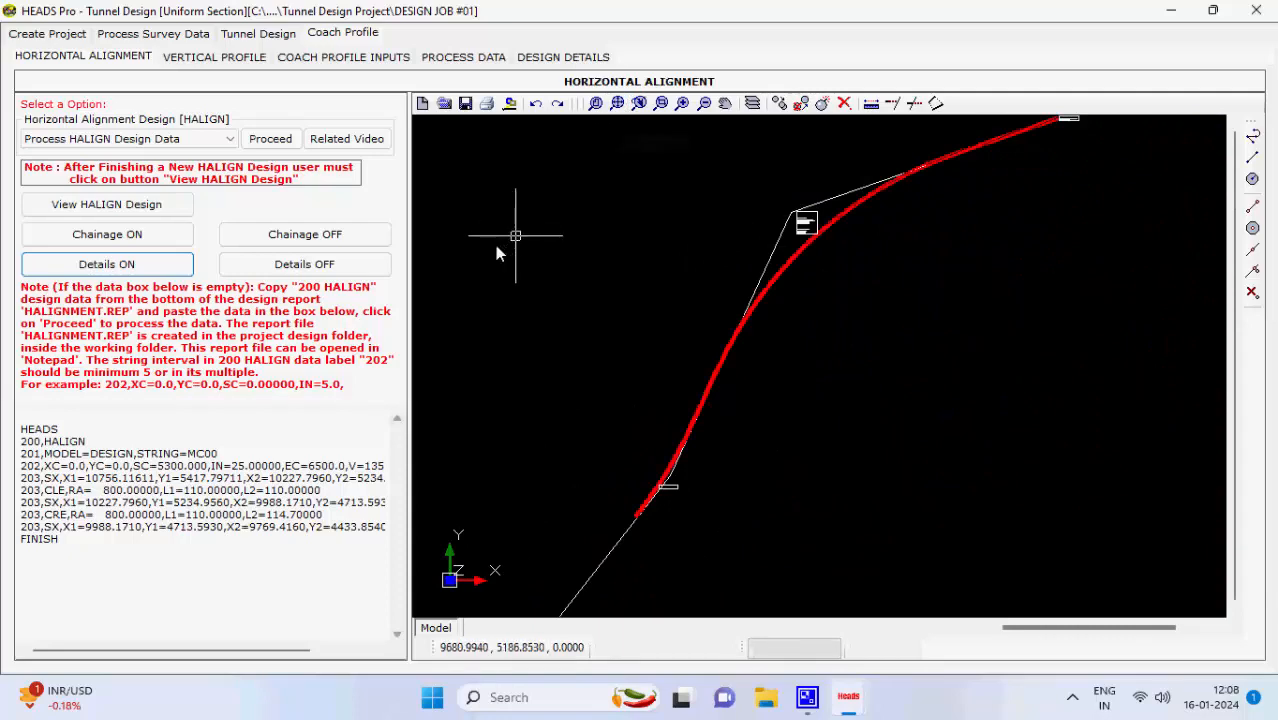
- Process the VALIGN design data for string MC00 and draw the vertical profile at scale 1 in X and 10 in Y
{"action": "left_click", "coordinate": [216, 57]}
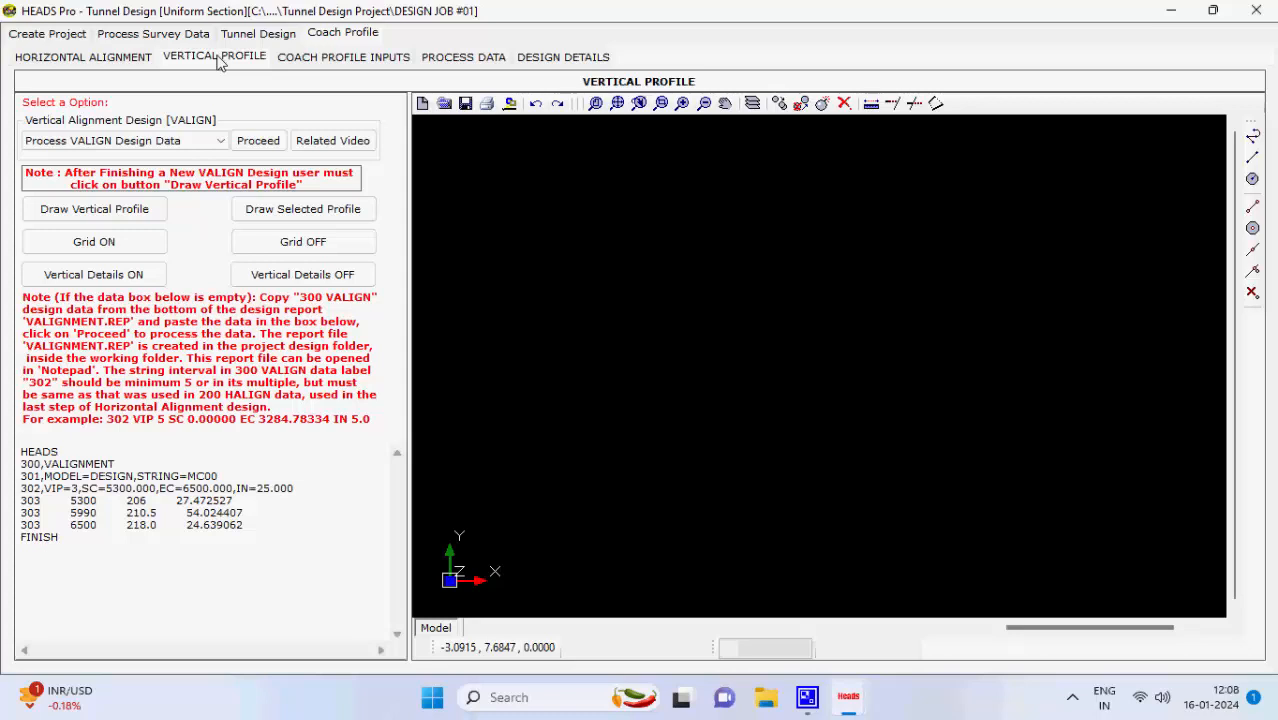
{"action": "left_click", "coordinate": [261, 148]}
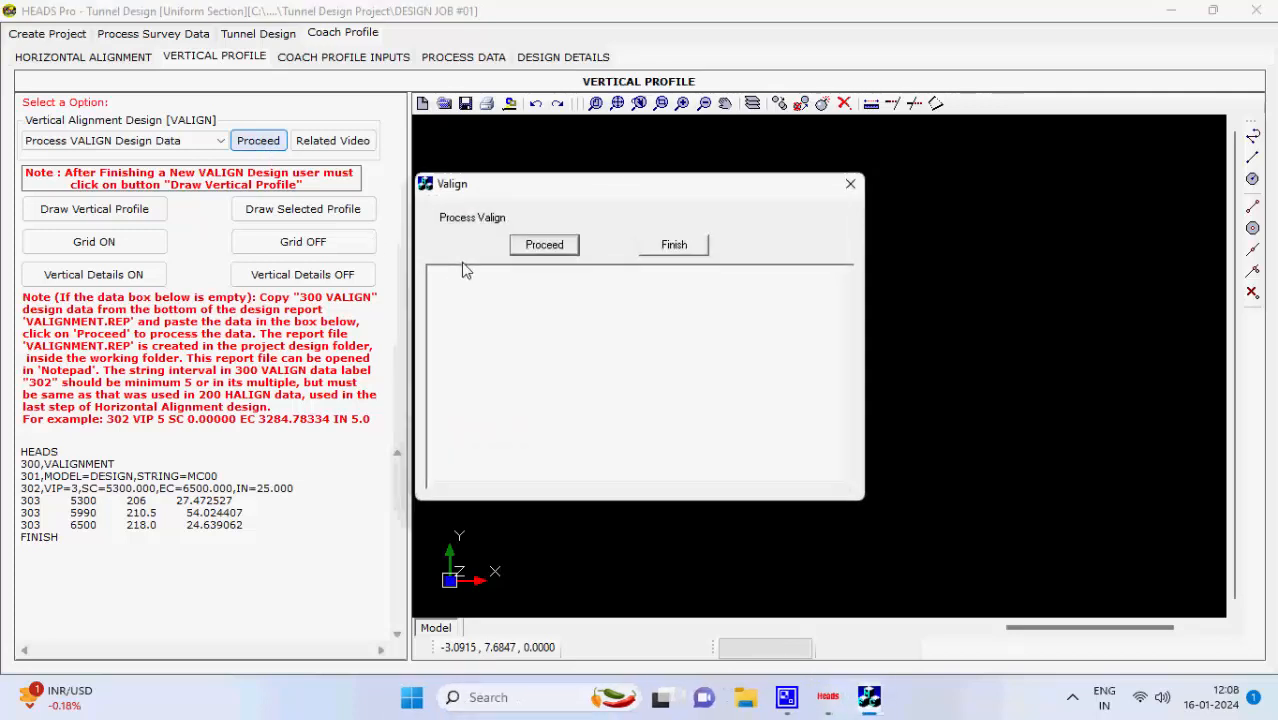
{"action": "left_click", "coordinate": [546, 246]}
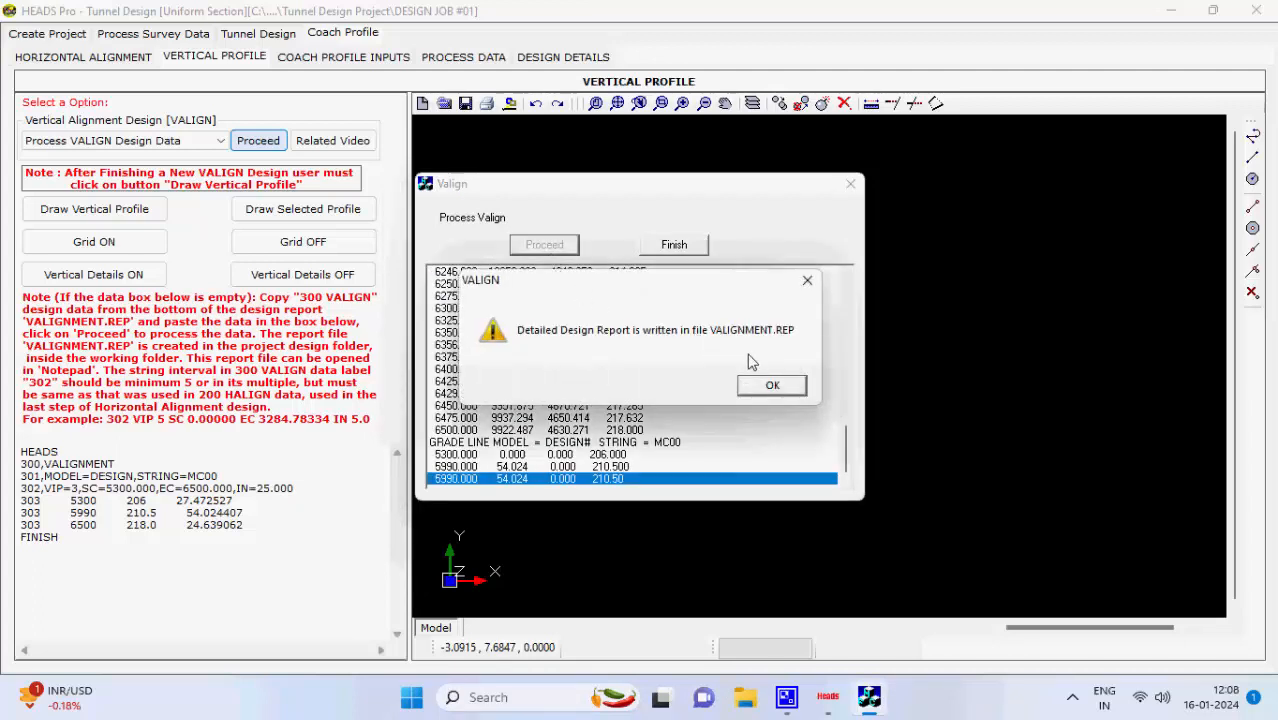
{"action": "left_click", "coordinate": [772, 386]}
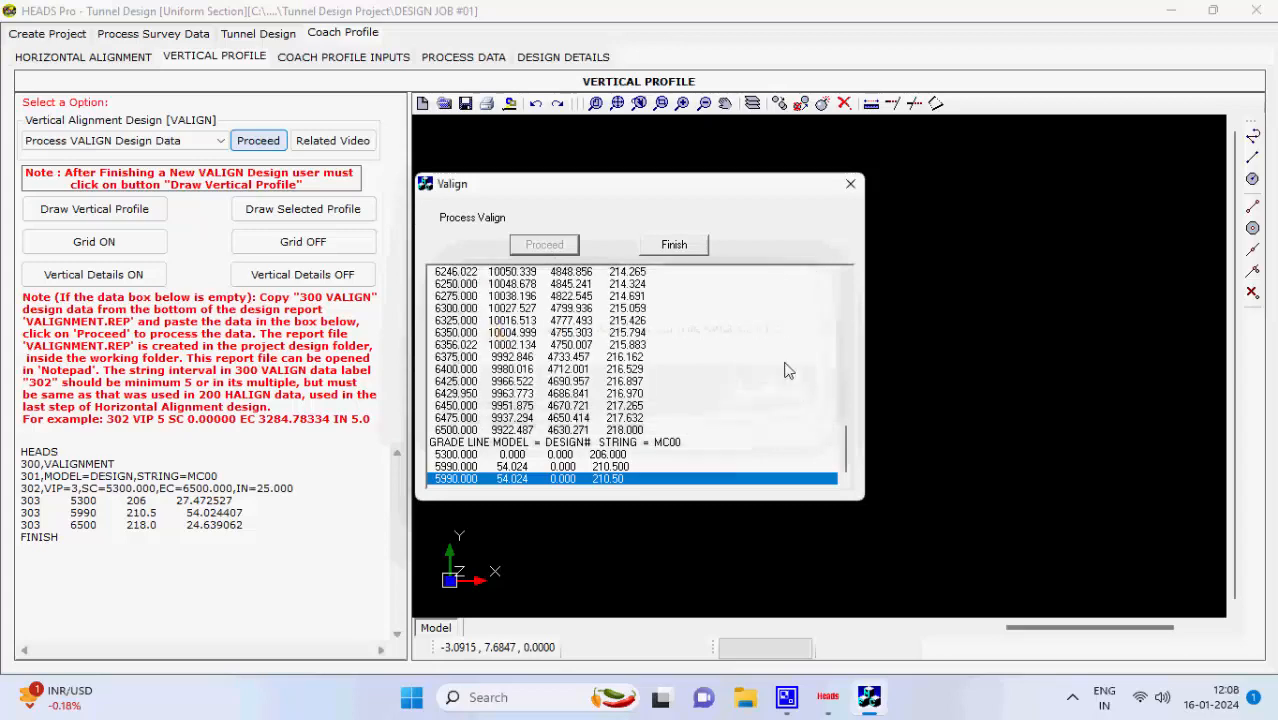
{"action": "left_click", "coordinate": [675, 246]}
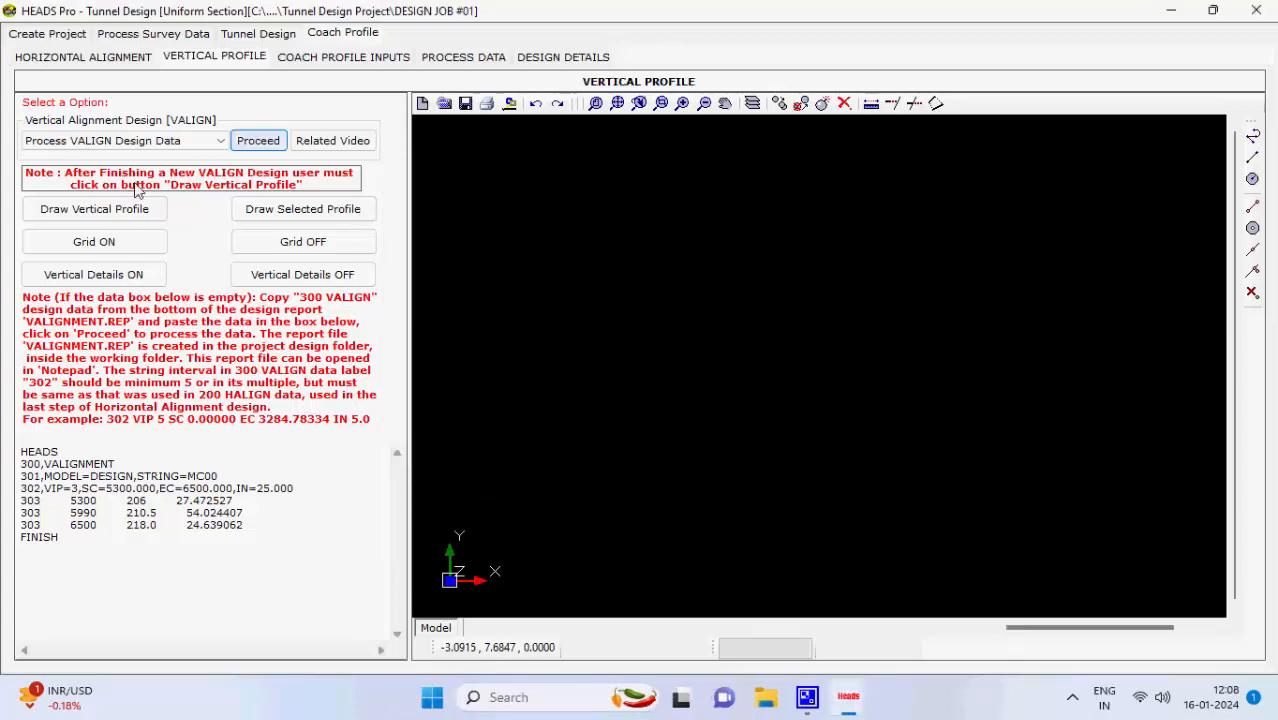
{"action": "left_click", "coordinate": [94, 209]}
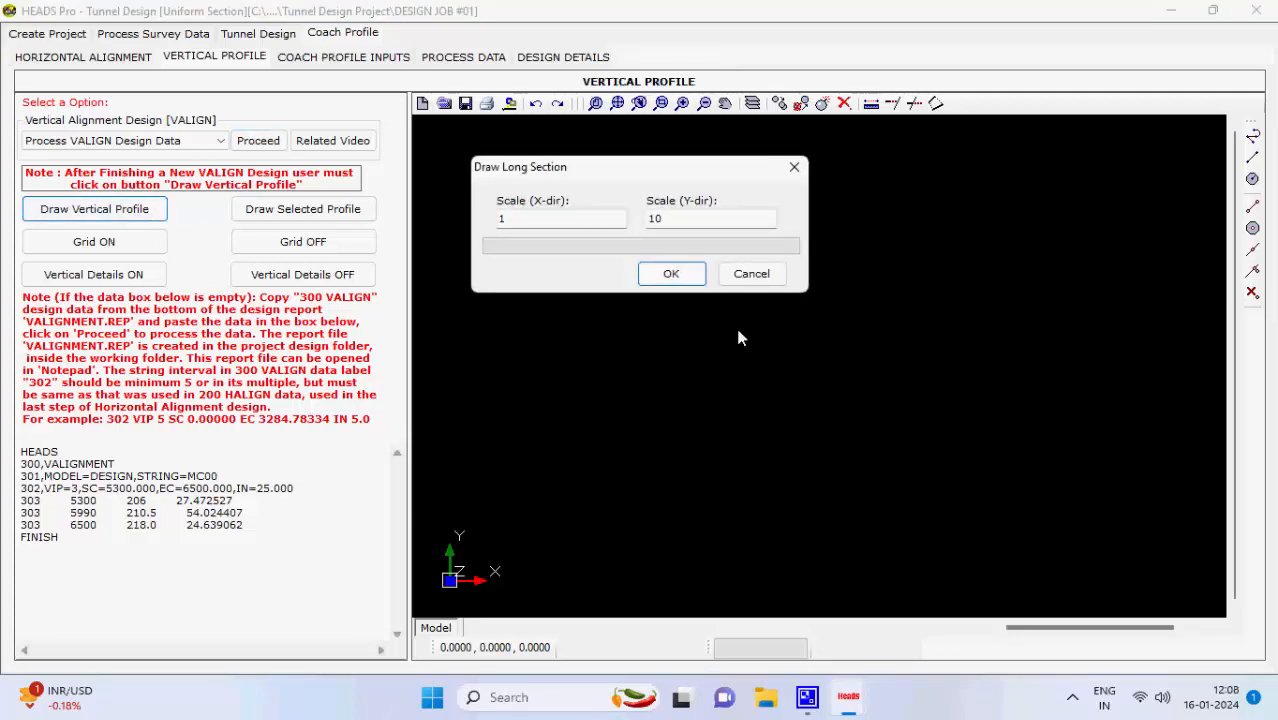
{"action": "left_click", "coordinate": [678, 276]}
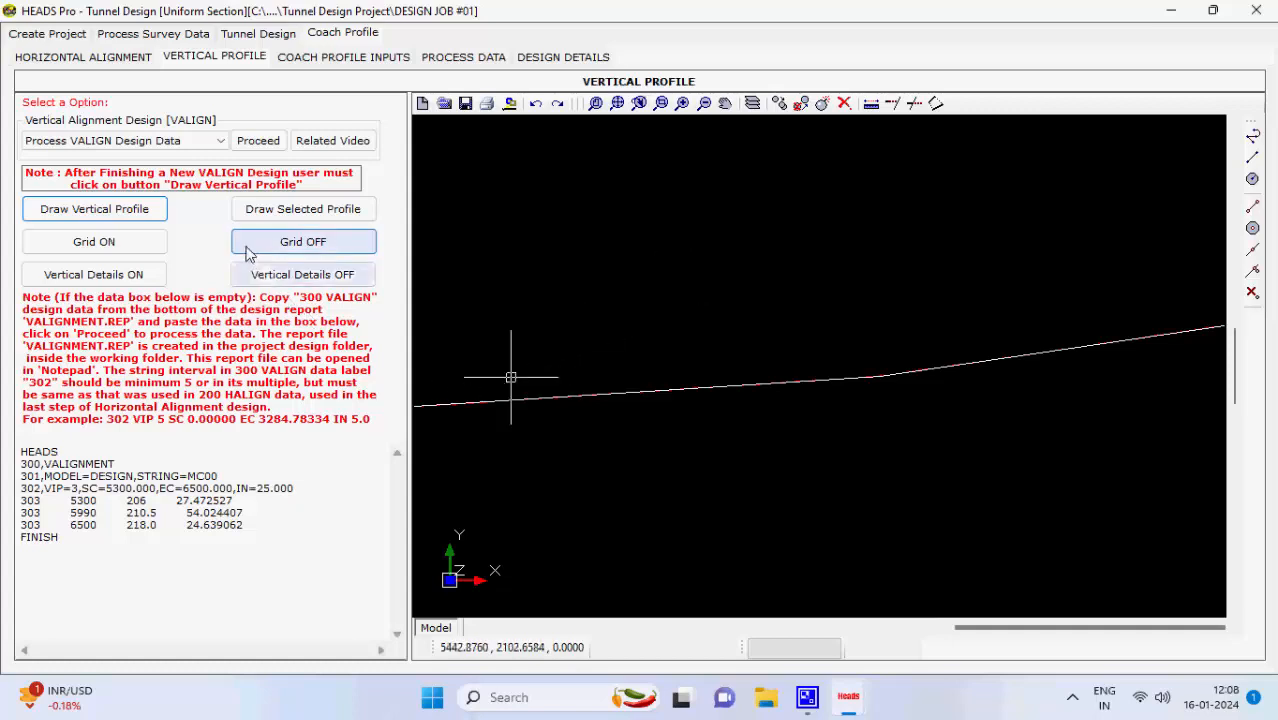
- Add a grid with chainage interval 50, level interval 5 and text size 5 mm to the vertical profile, plus MC00's vertical details
{"action": "left_click", "coordinate": [163, 245]}
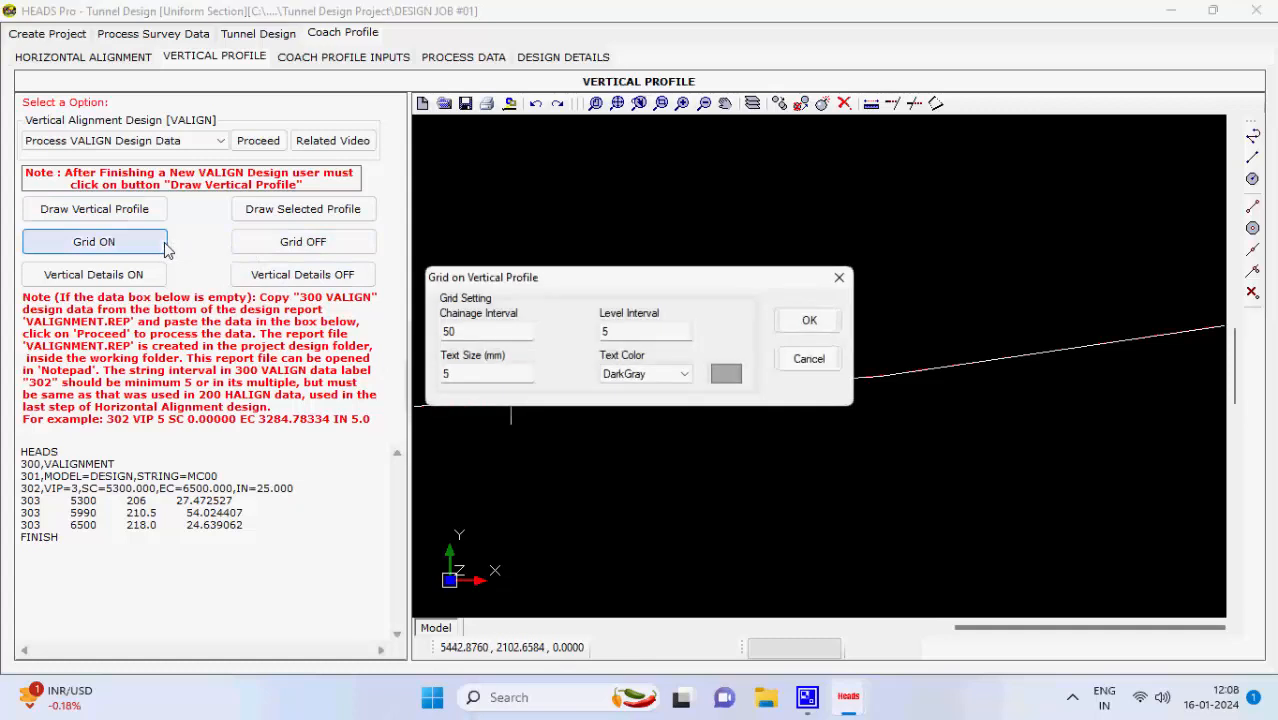
{"action": "left_click", "coordinate": [810, 321]}
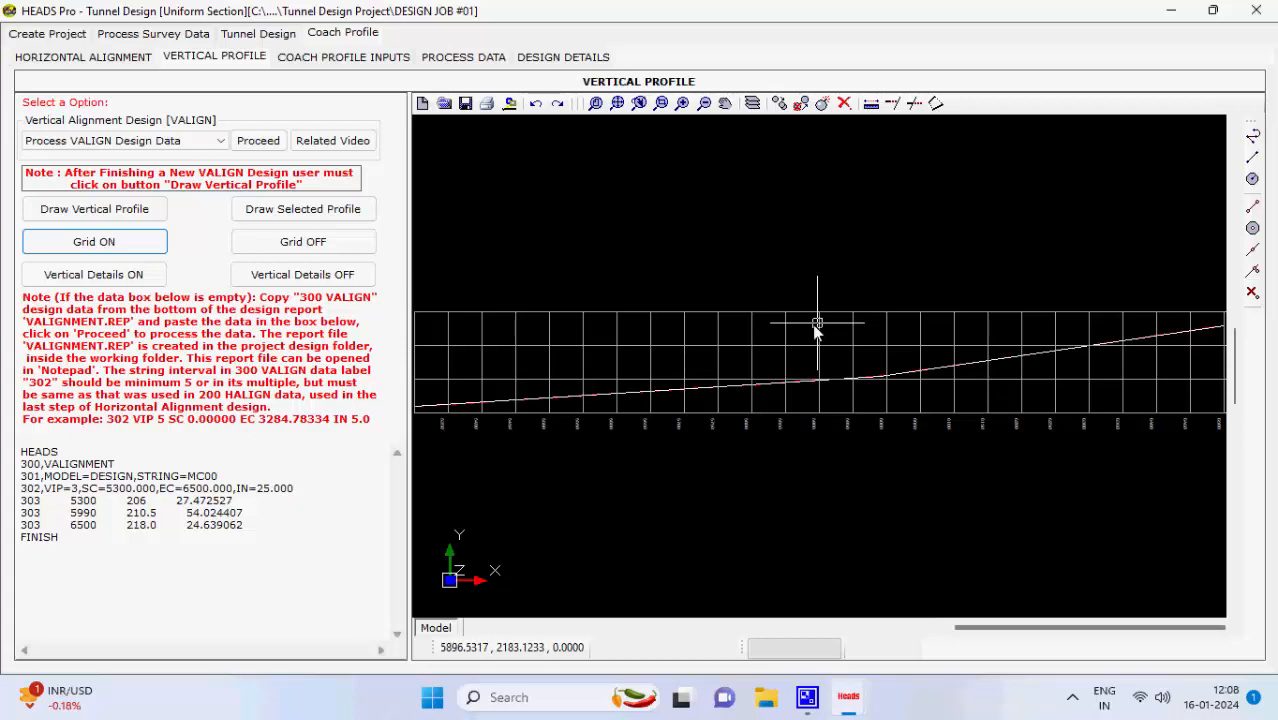
{"action": "left_click", "coordinate": [163, 278]}
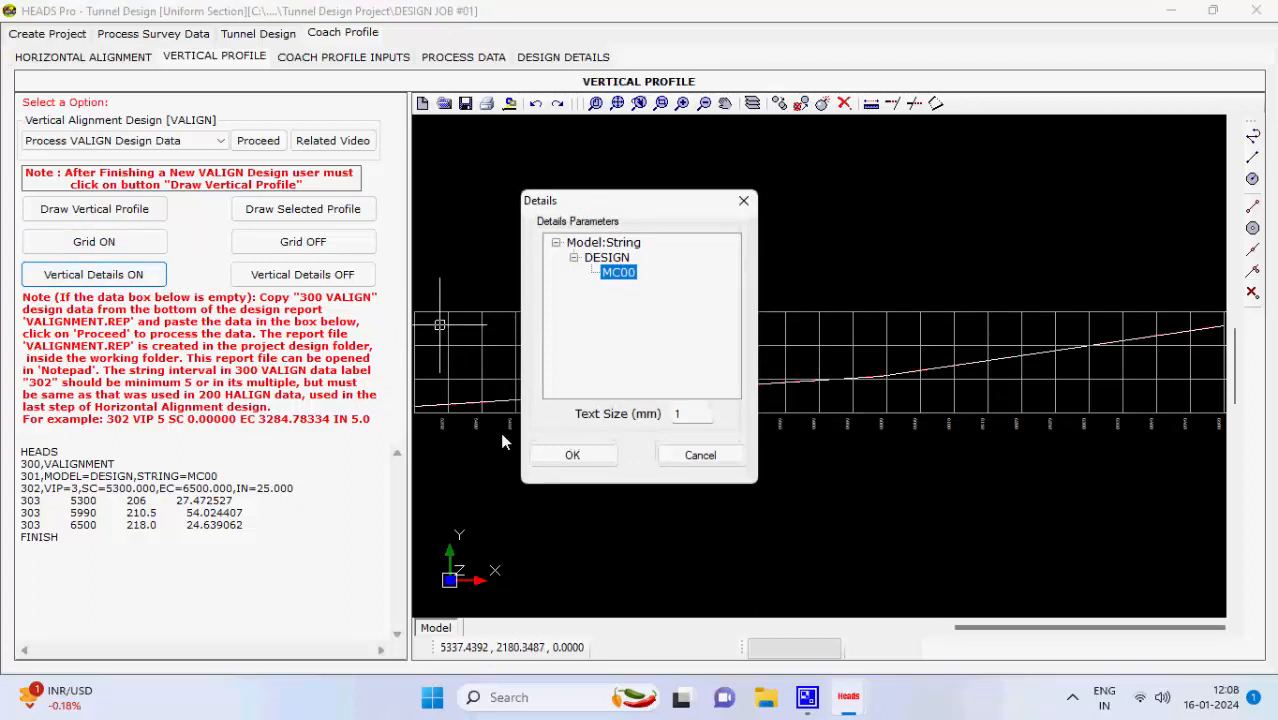
{"action": "left_click", "coordinate": [600, 460]}
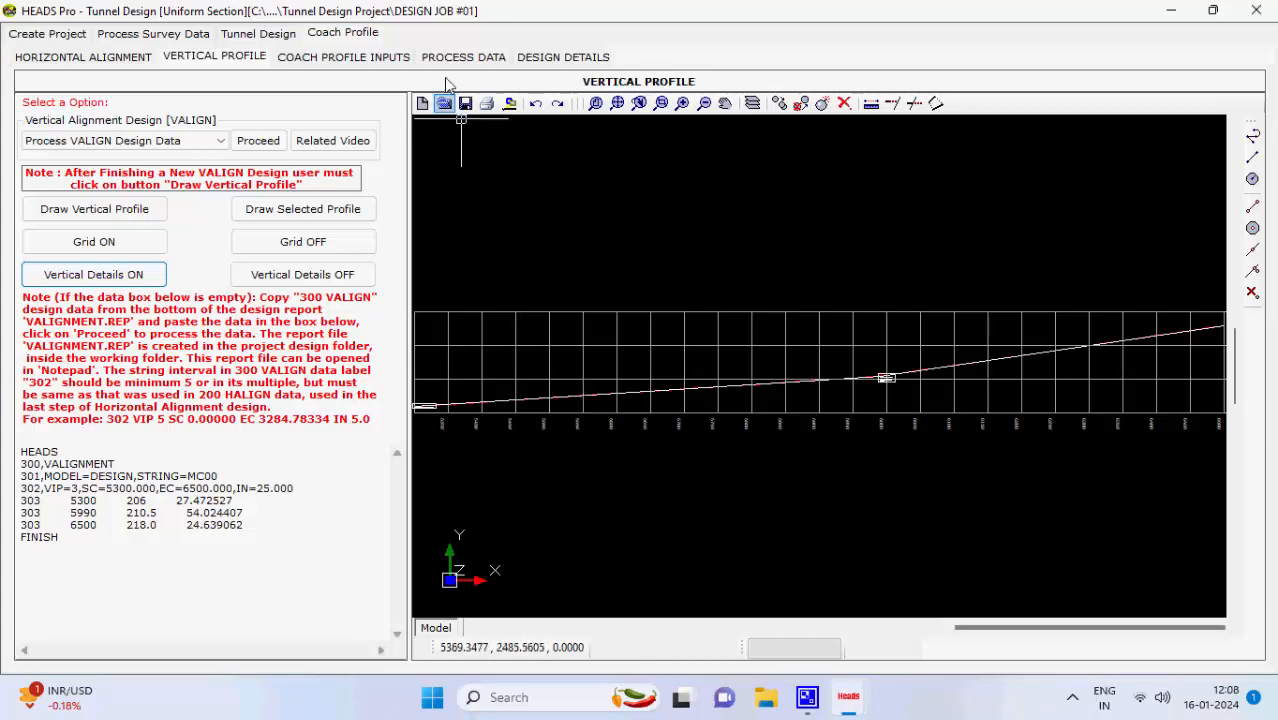
- Open the coach profile process data with all items set to run, and process the OFFSET cross section strings
{"action": "left_click", "coordinate": [394, 60]}
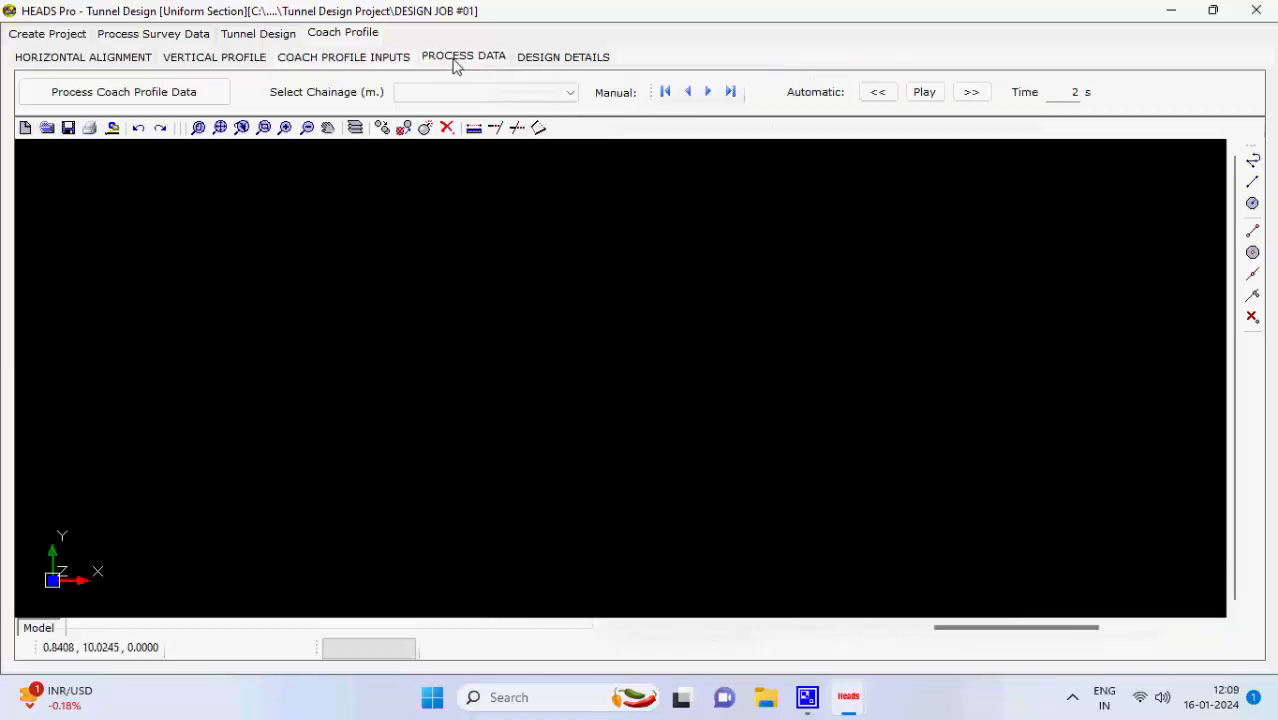
{"action": "left_click", "coordinate": [457, 62]}
{"action": "left_click", "coordinate": [224, 104]}
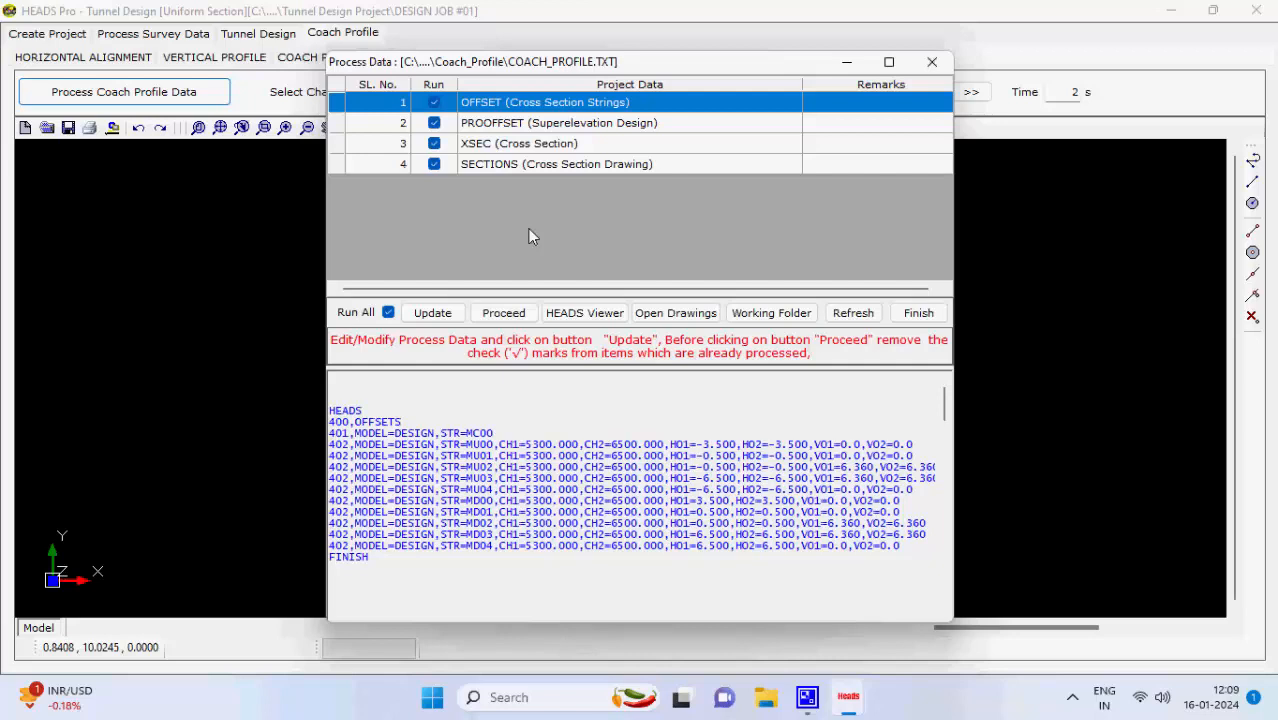
{"action": "left_click", "coordinate": [503, 313]}
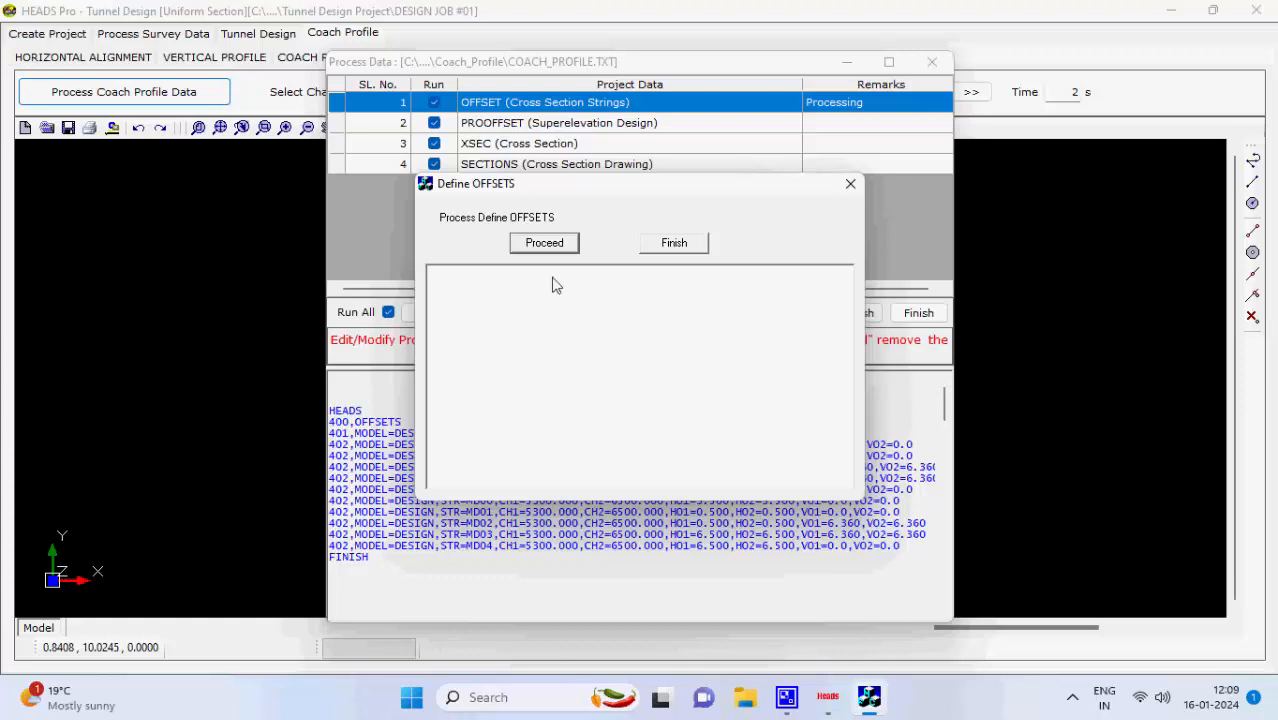
{"action": "left_click", "coordinate": [565, 249]}
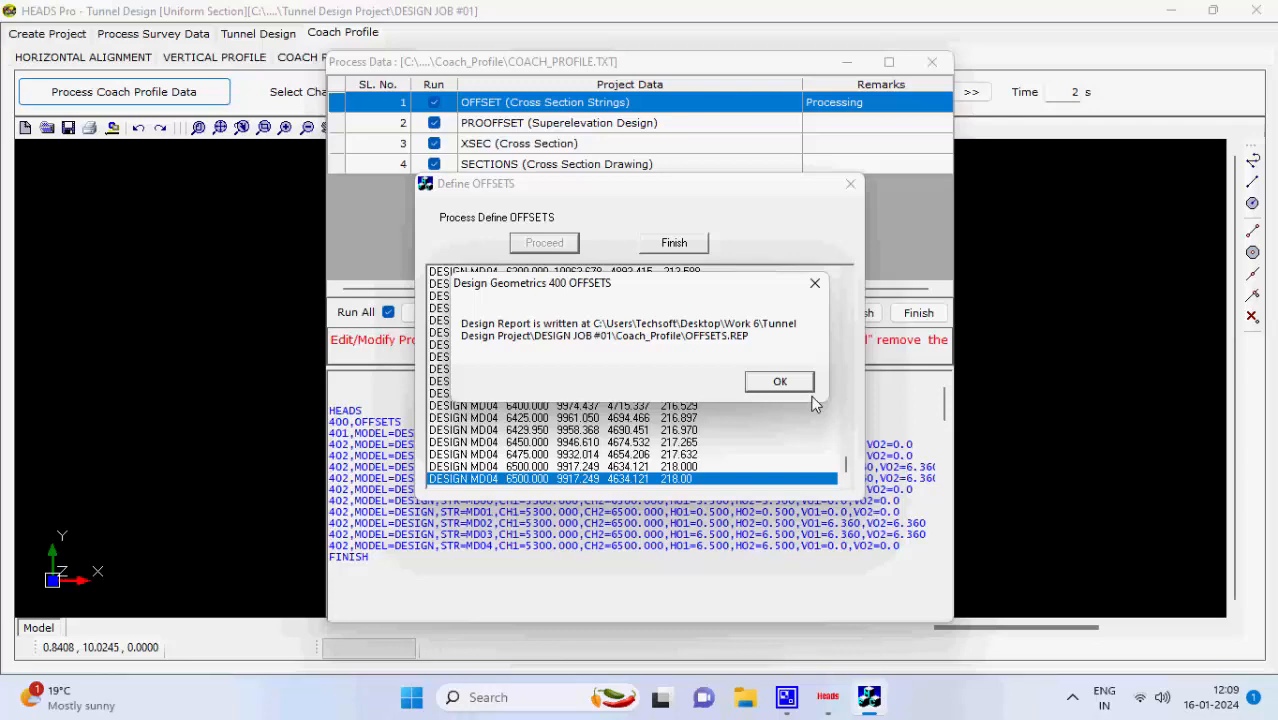
{"action": "left_click", "coordinate": [778, 381]}
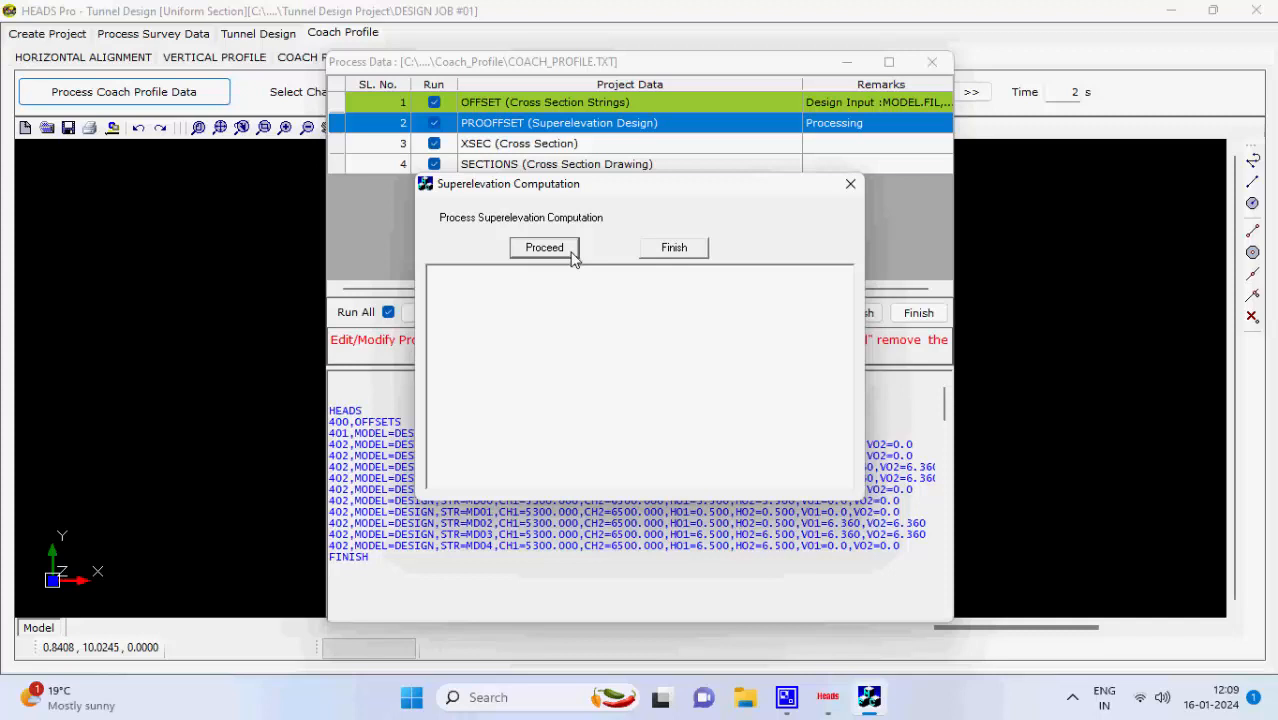
- Process the PROOFFSET superelevation design for the coach profile and finish the computation
{"action": "left_click", "coordinate": [571, 255]}
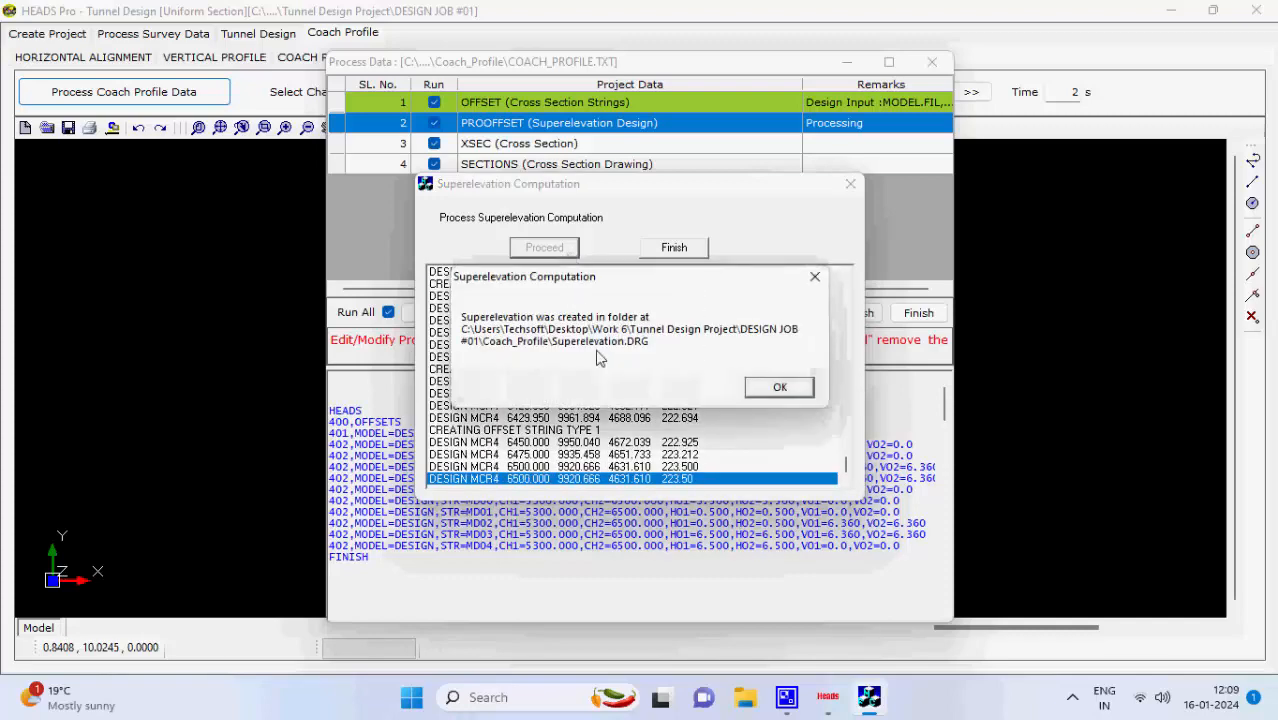
{"action": "left_click", "coordinate": [785, 388]}
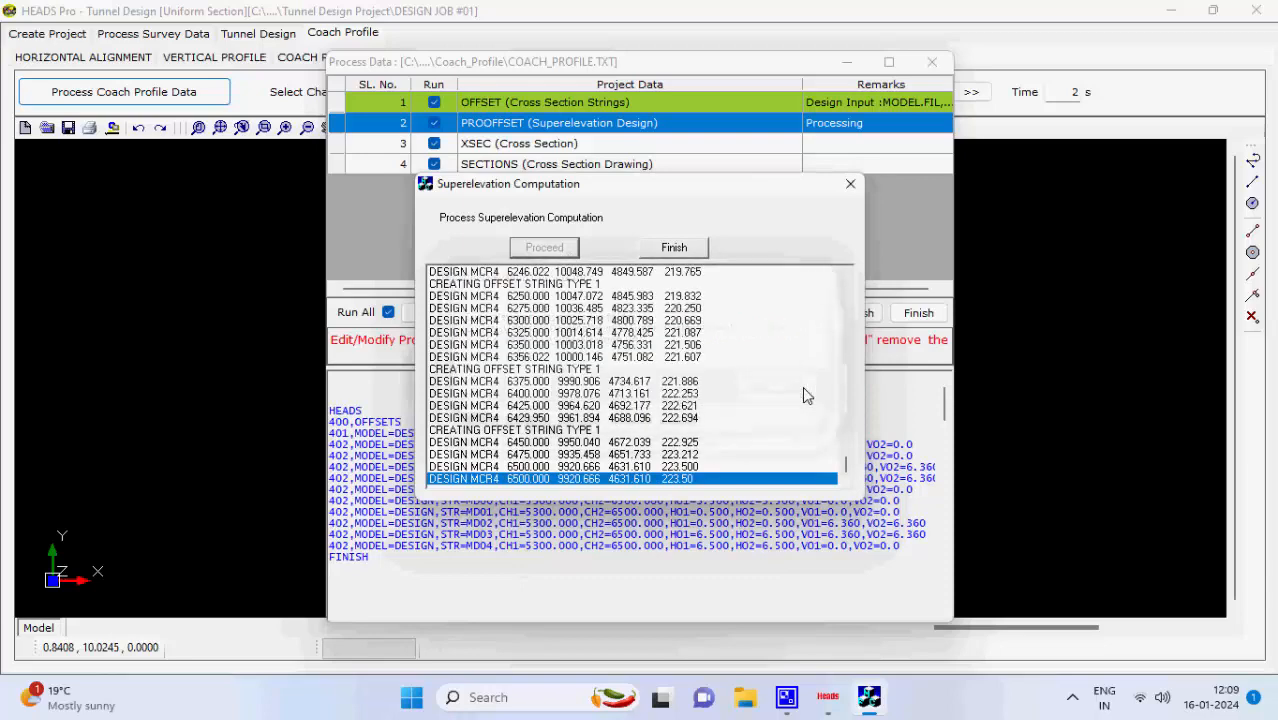
{"action": "left_click", "coordinate": [686, 246]}
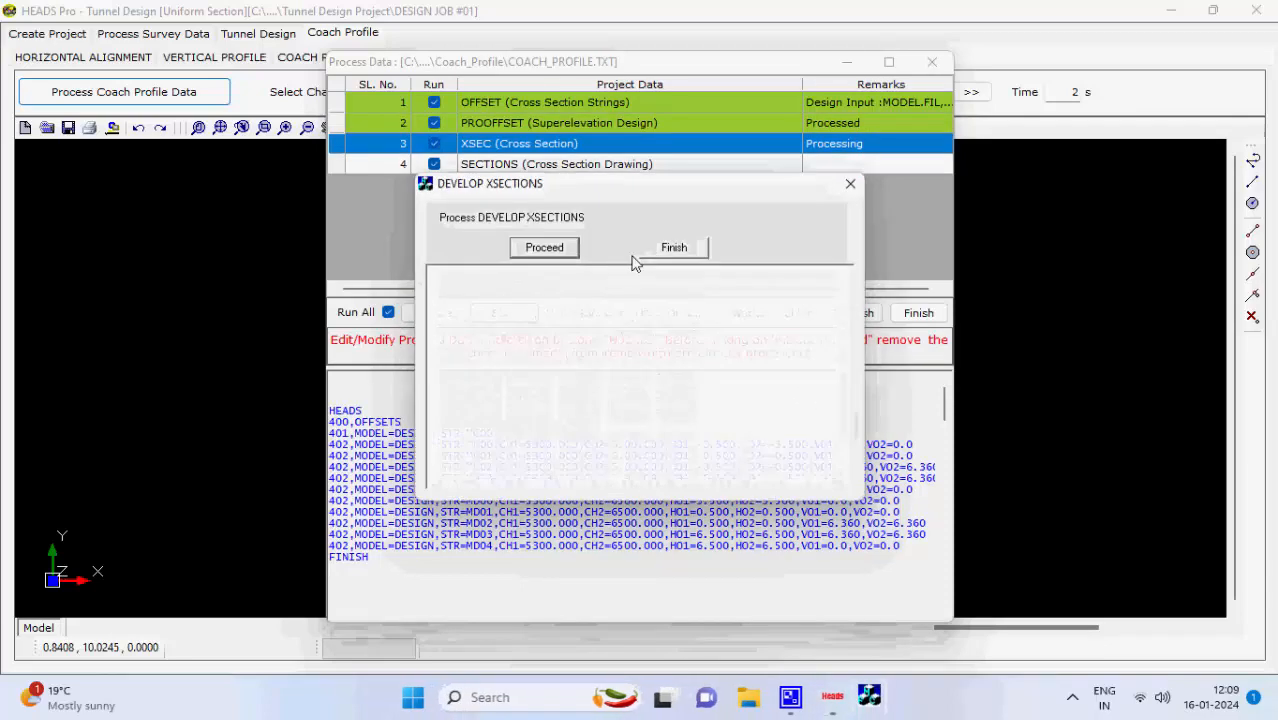
- Process the XSEC cross sections for the coach profile, accepting the notices, and finish the computation
{"action": "left_click", "coordinate": [564, 252]}
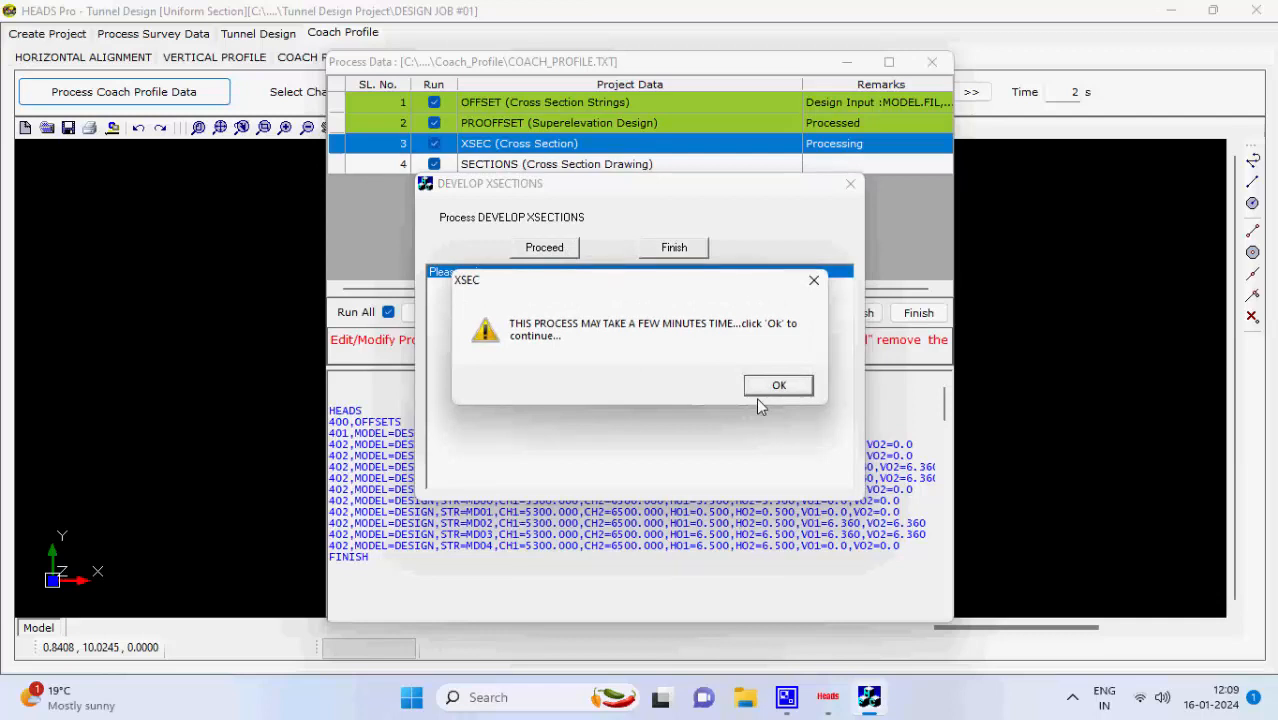
{"action": "left_click", "coordinate": [809, 389]}
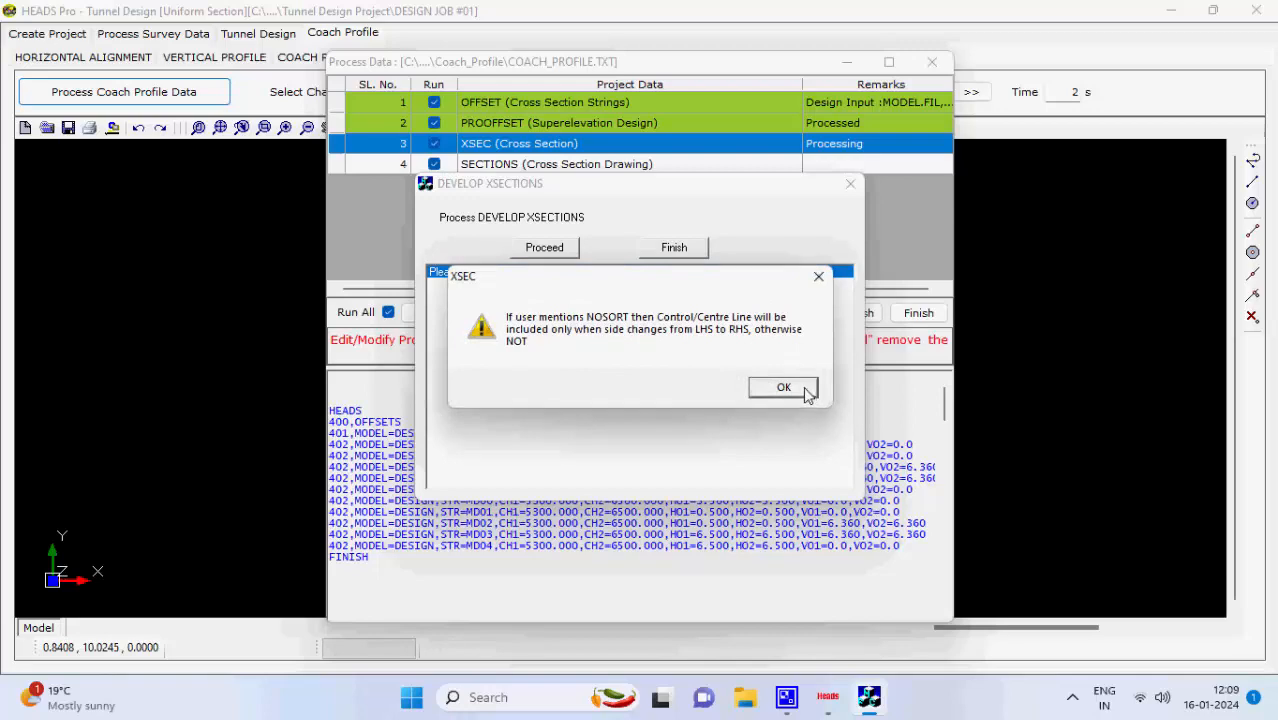
{"action": "left_click", "coordinate": [783, 388]}
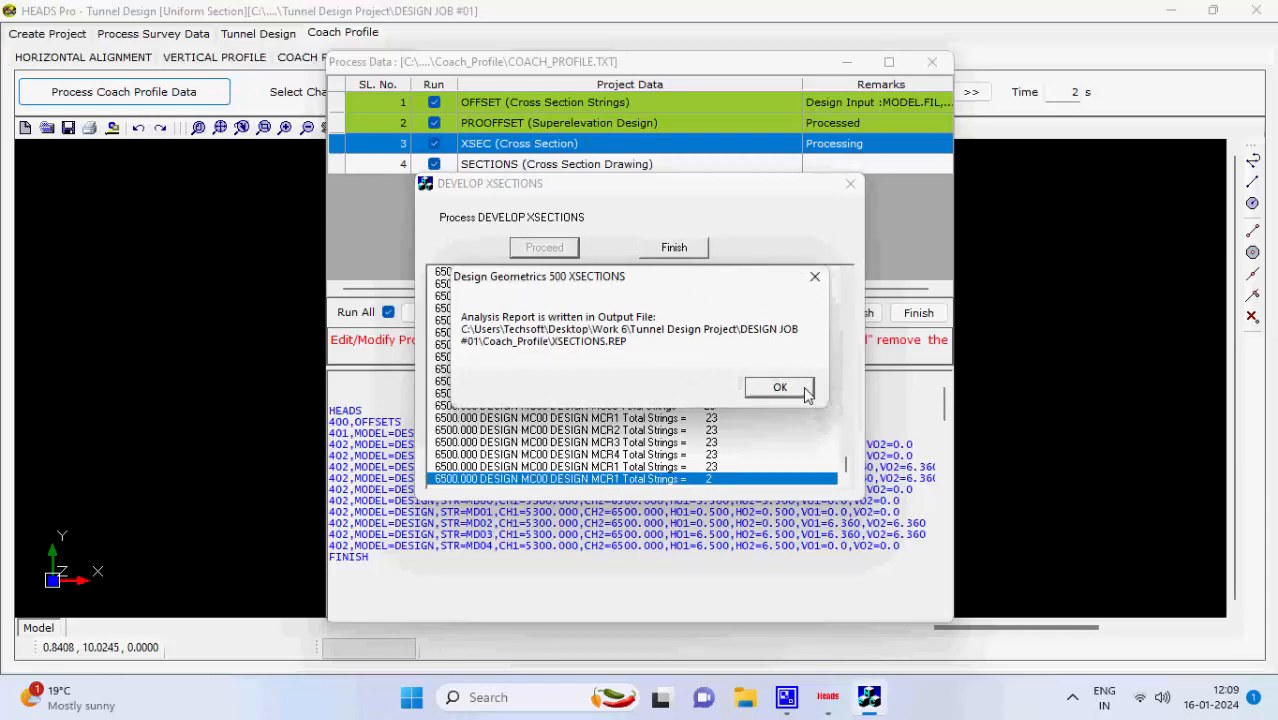
{"action": "left_click", "coordinate": [780, 387]}
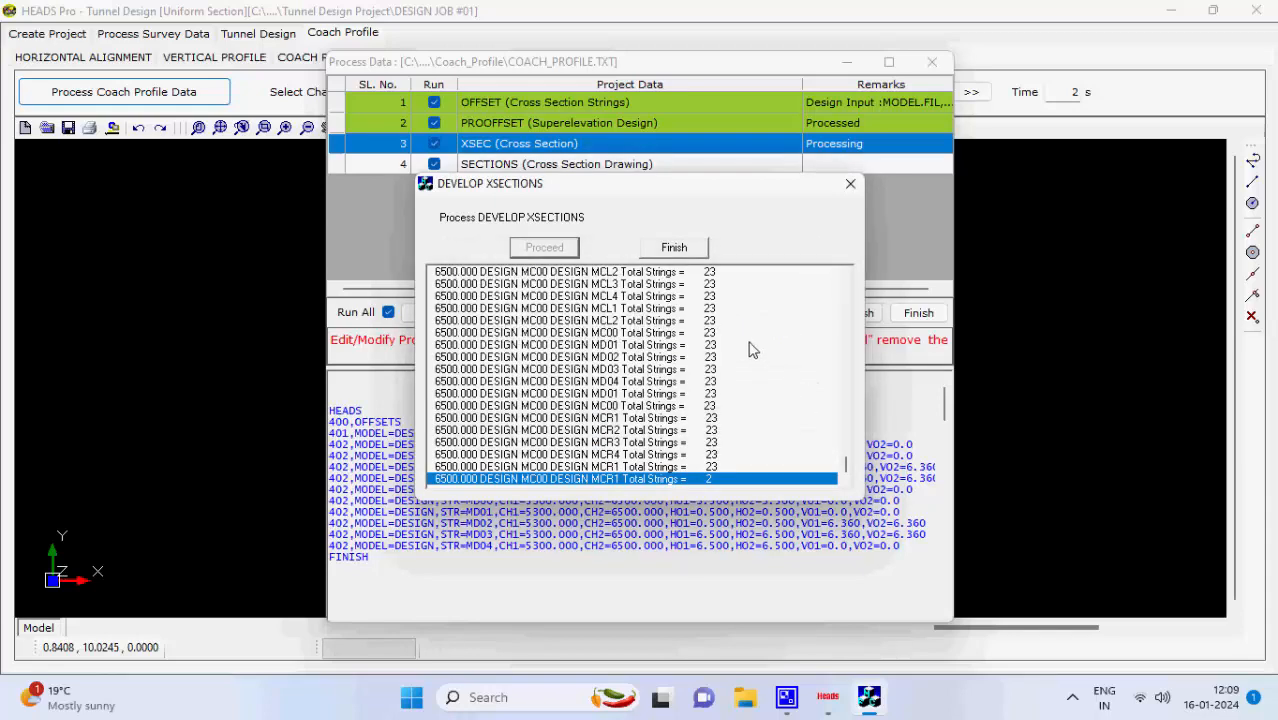
{"action": "left_click", "coordinate": [692, 249]}
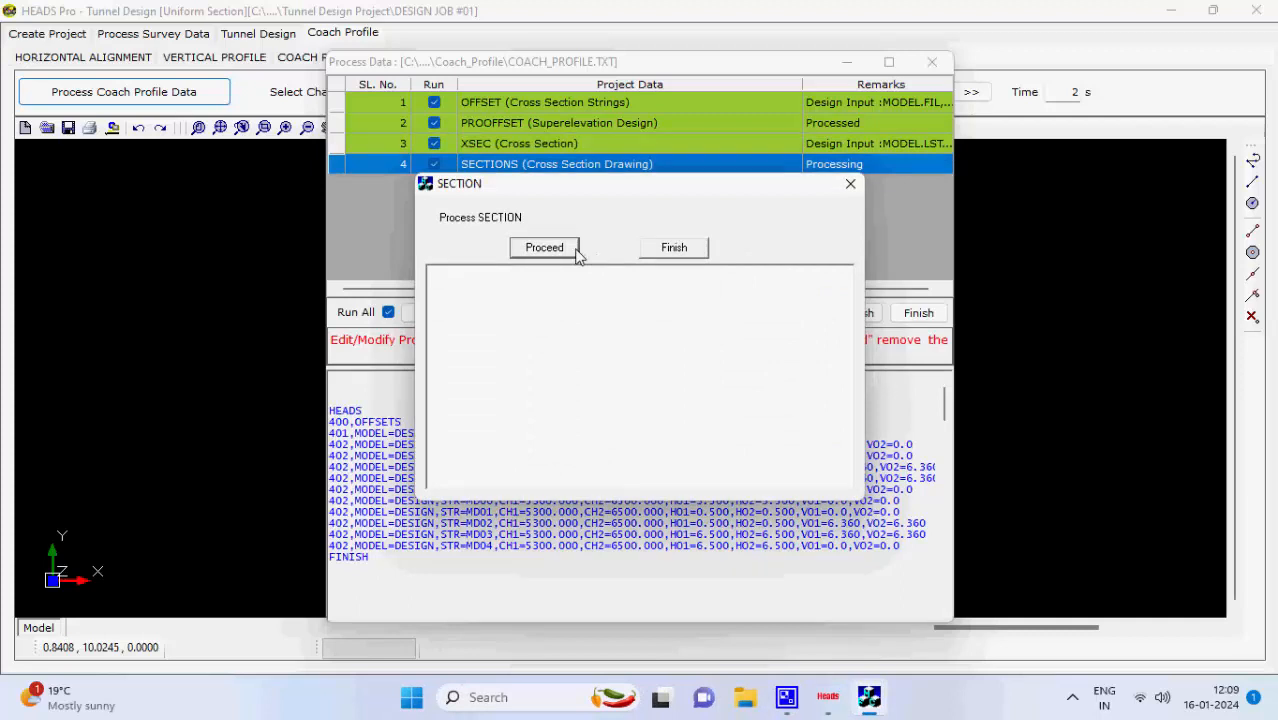
- Process the SECTIONS cross section drawings for the coach profile, finish the computation and the process data, and accept the notices
{"action": "left_click", "coordinate": [574, 252]}
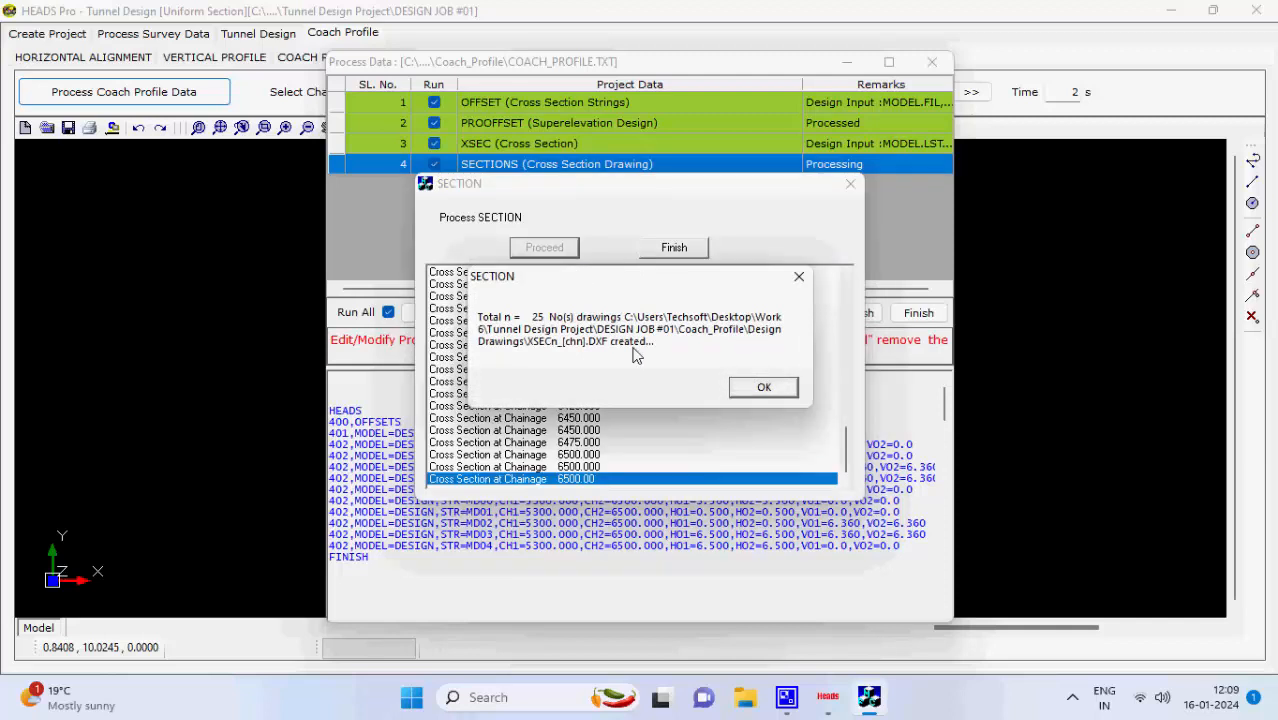
{"action": "left_click", "coordinate": [773, 387]}
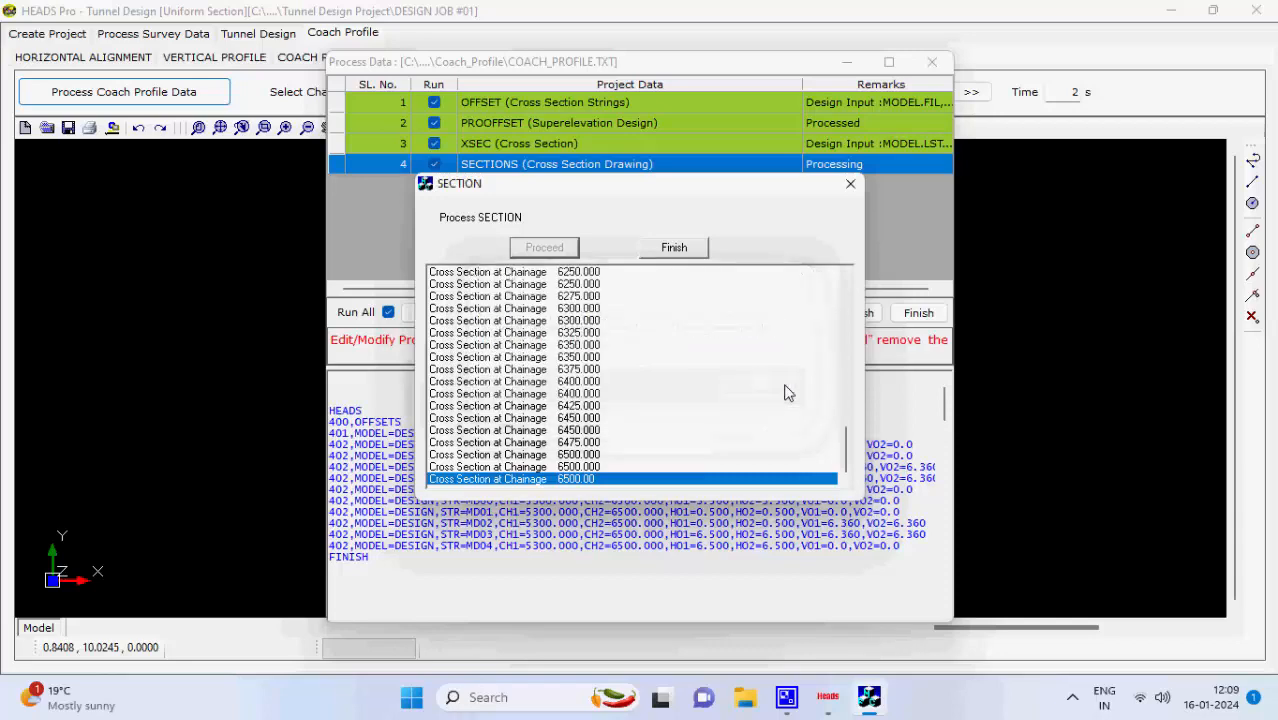
{"action": "left_click", "coordinate": [703, 247]}
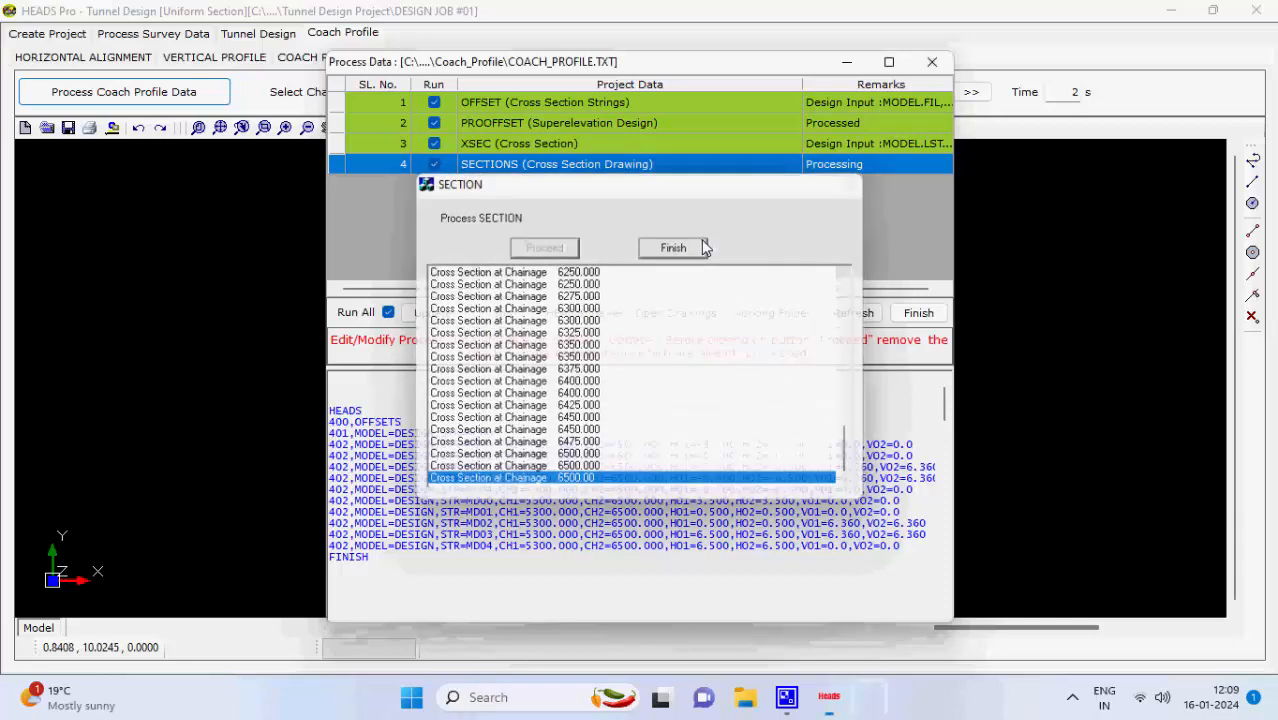
{"action": "left_click", "coordinate": [915, 313]}
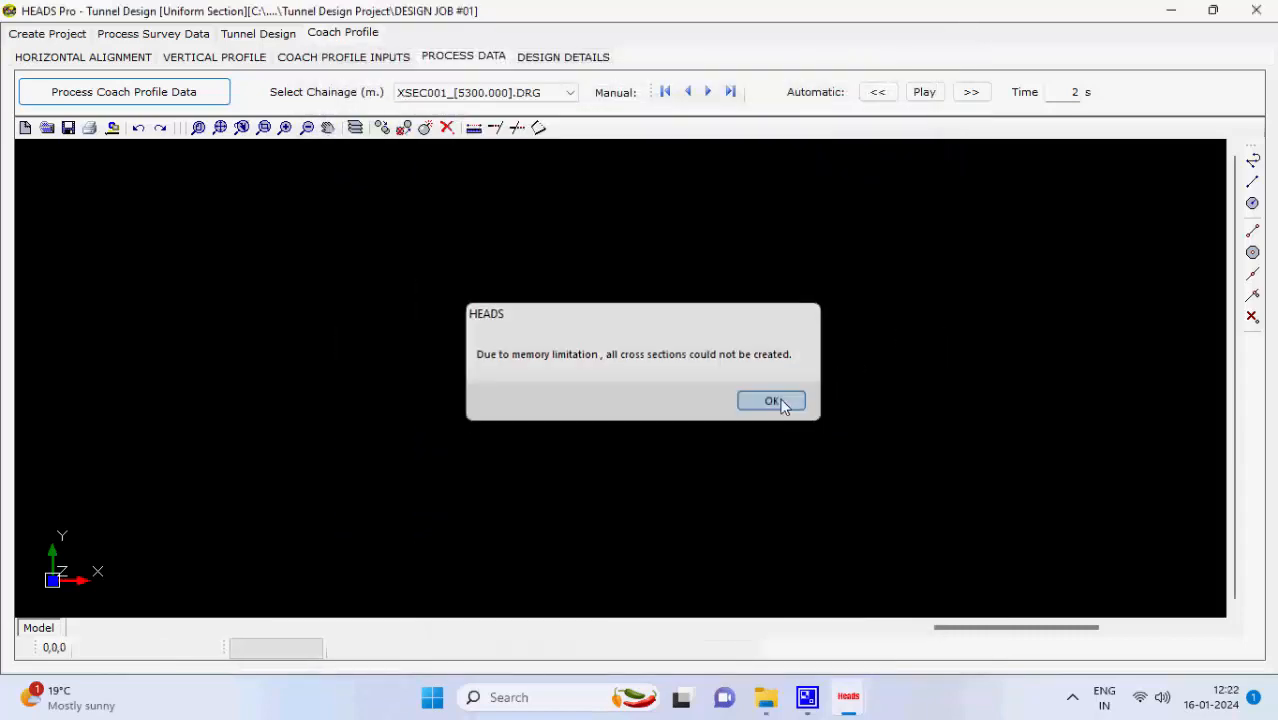
{"action": "left_click", "coordinate": [780, 400]}
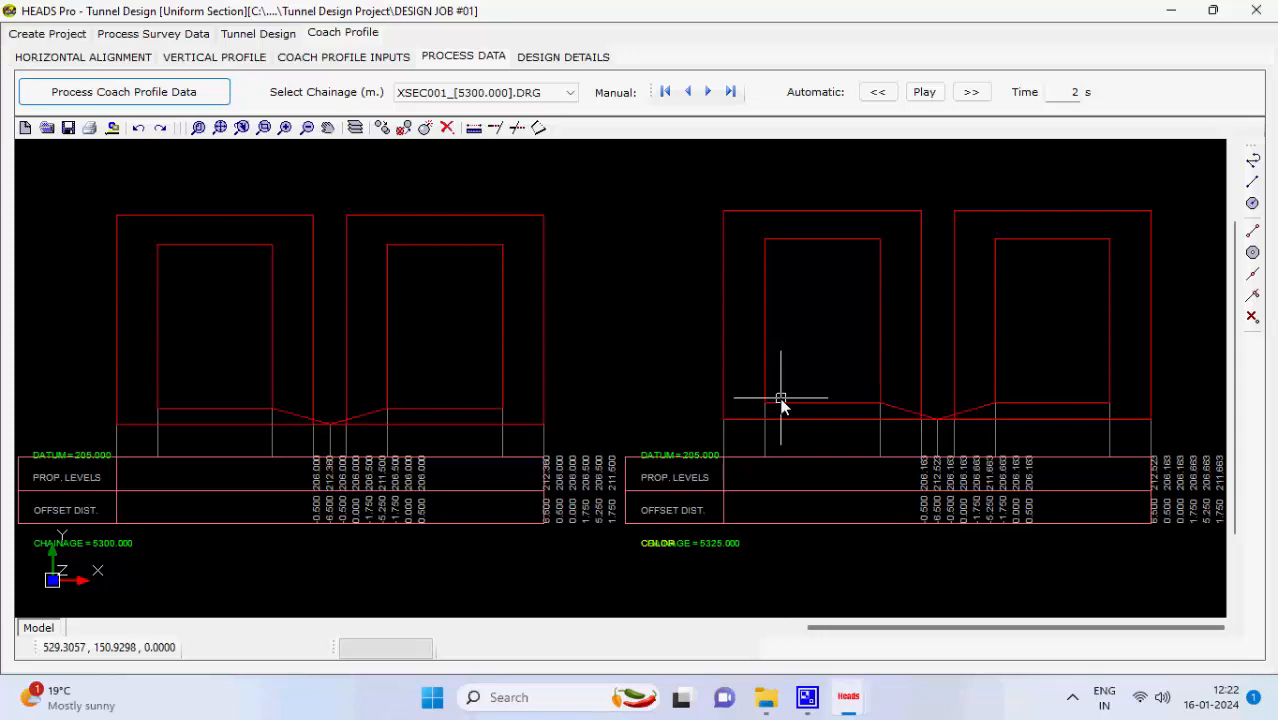
- Browse the coach profile cross sections along the chainages, ending on XSEC001_[5300.000].DRG
{"action": "left_click", "coordinate": [707, 91]}
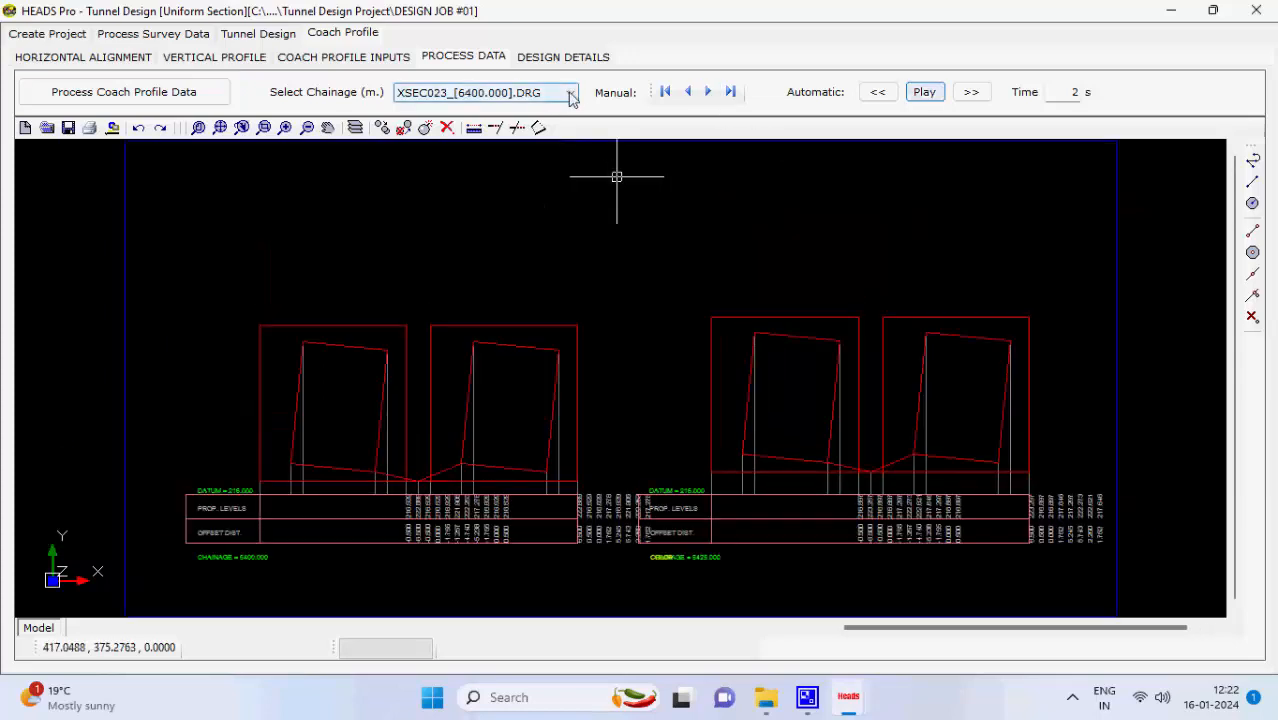
{"action": "left_click", "coordinate": [571, 93]}
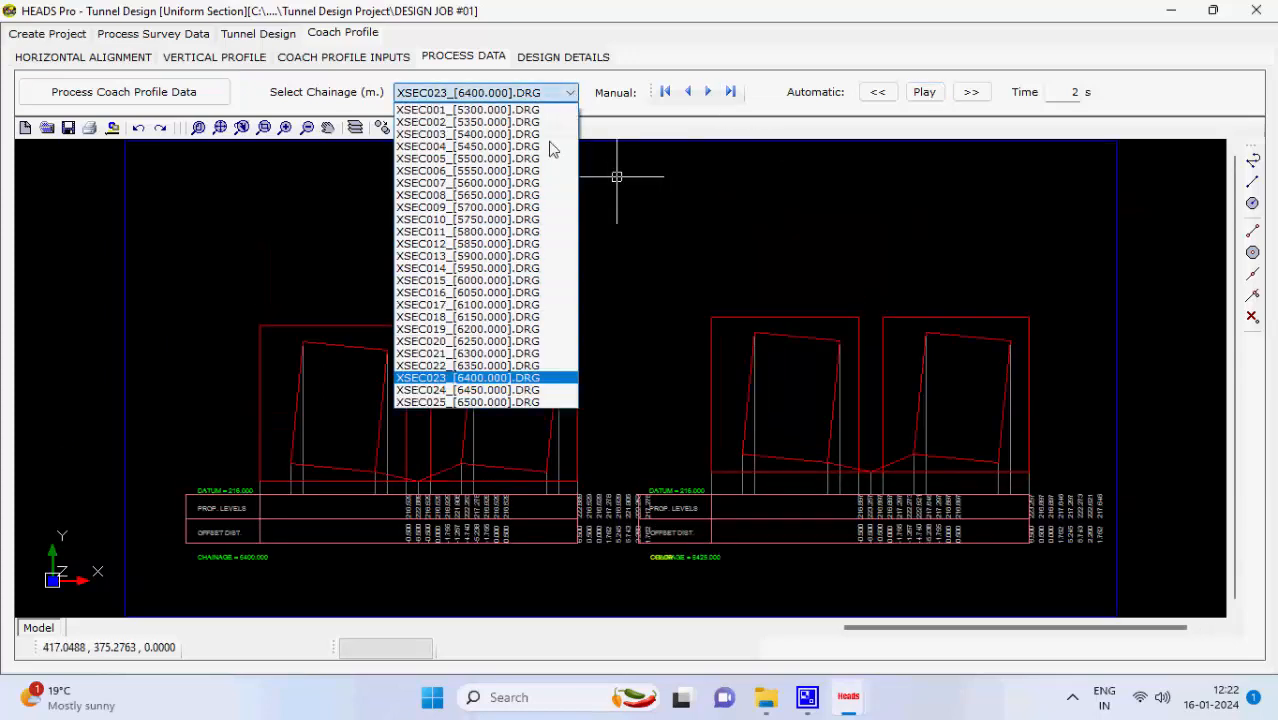
{"action": "left_click", "coordinate": [484, 111]}
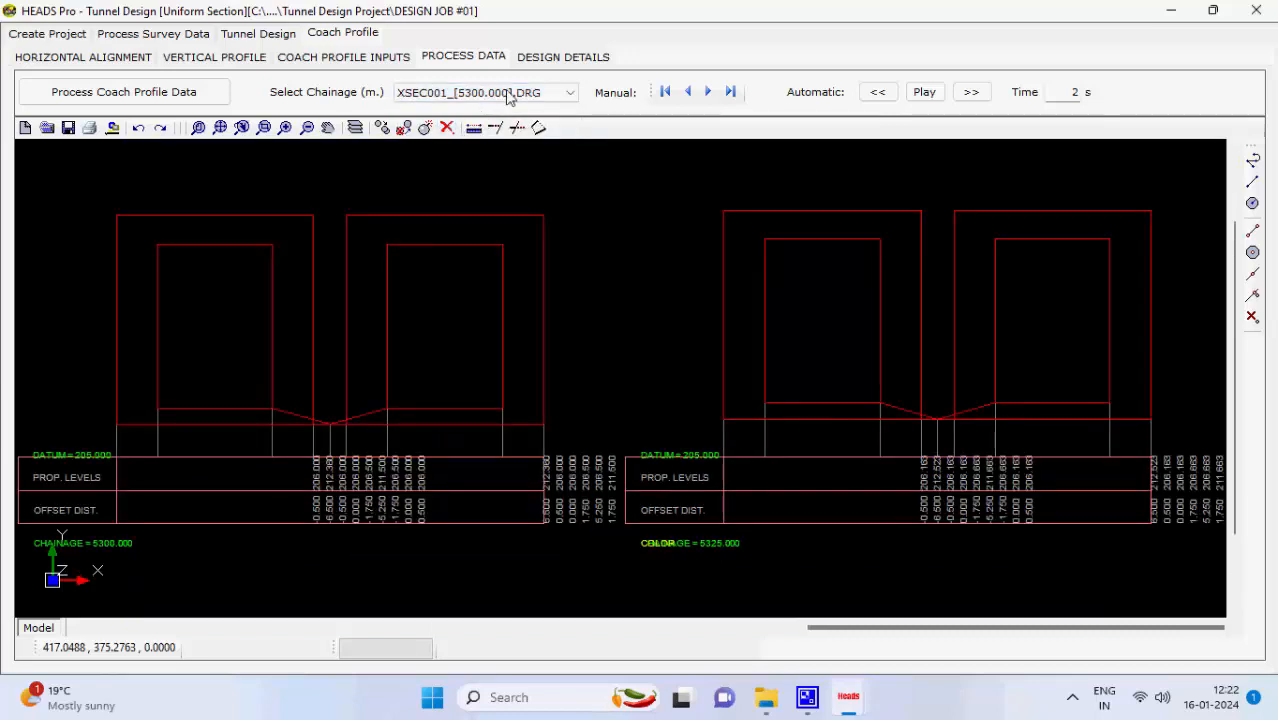
- Create the coach profile's project data file from the design details and accept the notice
{"action": "left_click", "coordinate": [553, 62]}
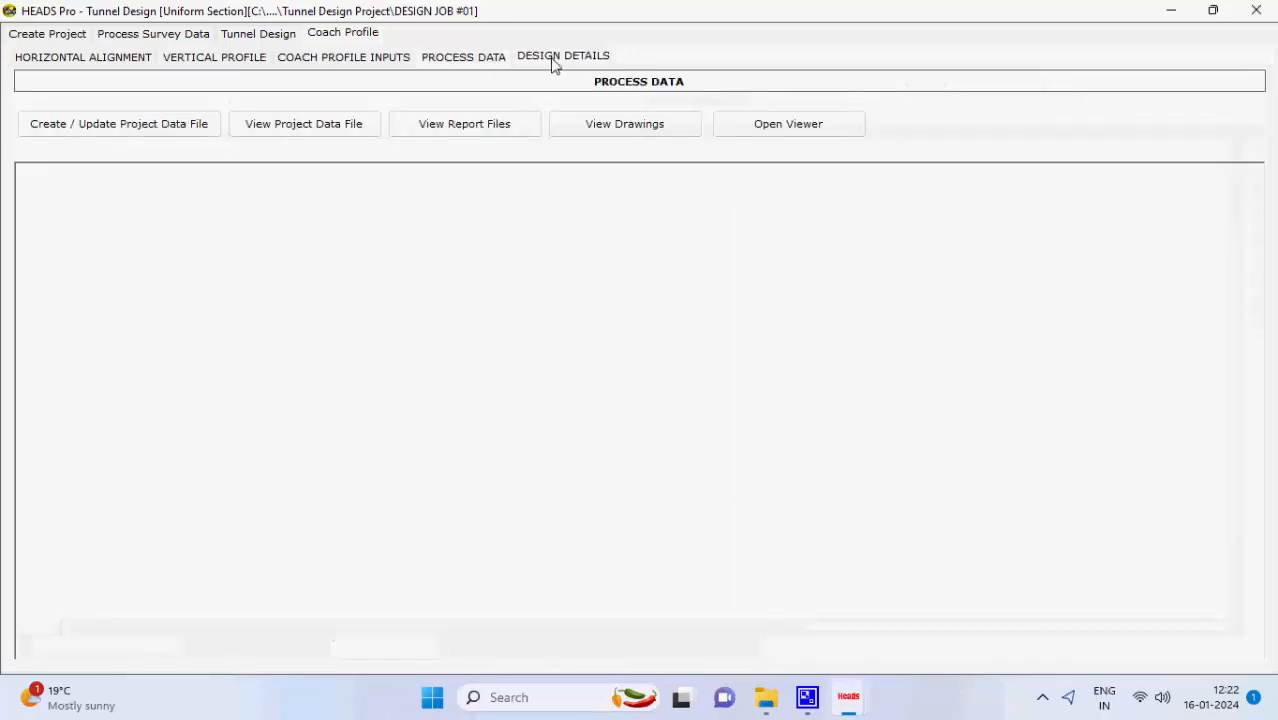
{"action": "left_click", "coordinate": [110, 134]}
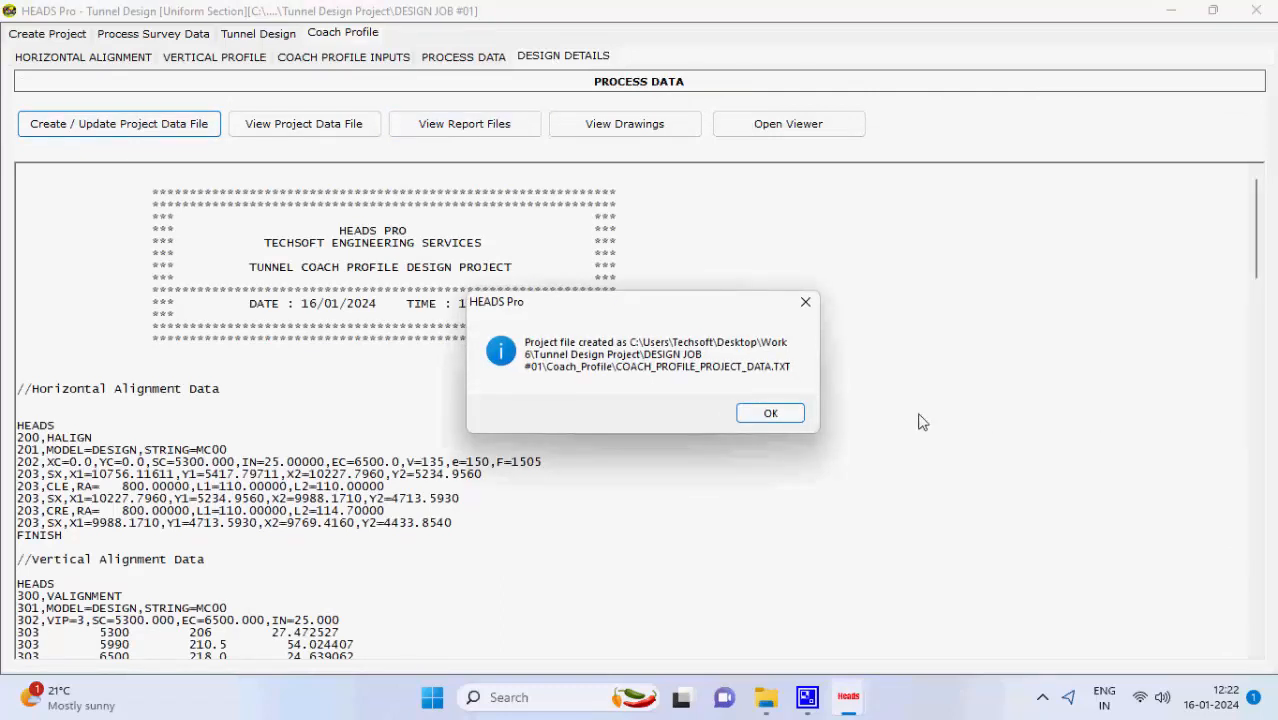
{"action": "left_click", "coordinate": [770, 414]}
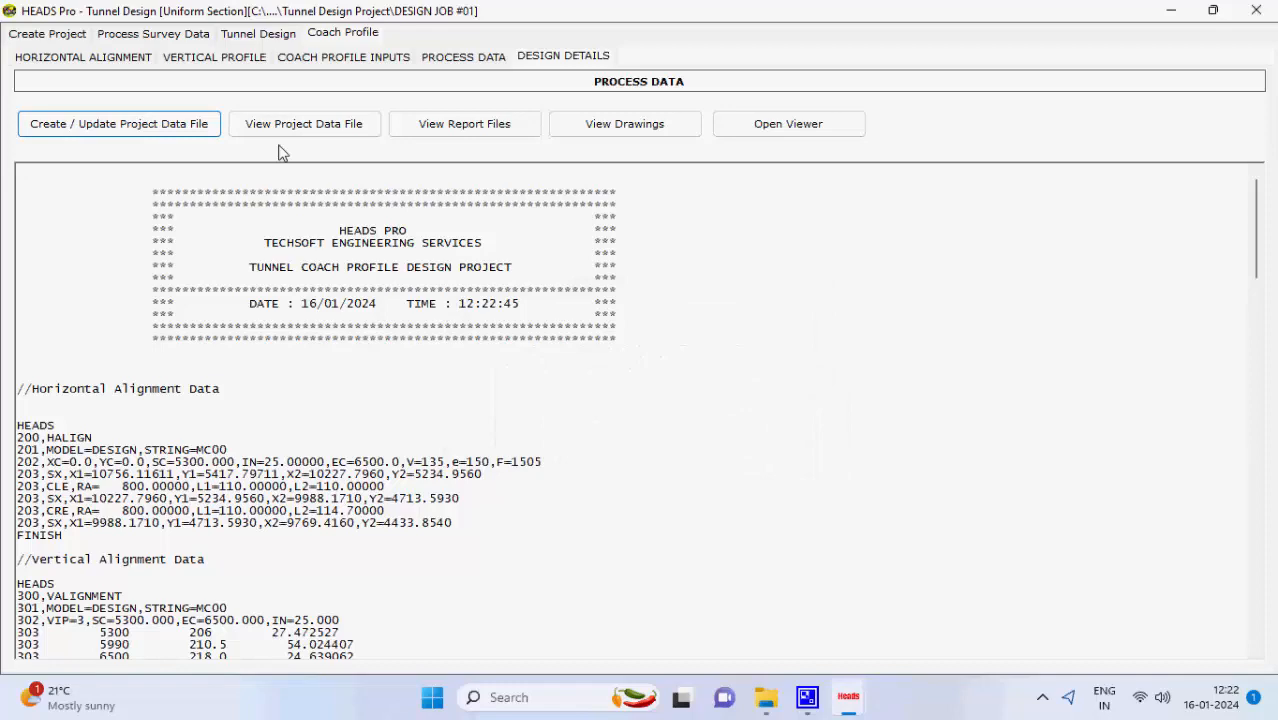
- Open the coach profile's project data file, read through its alignment, offset and section data, and close it
{"action": "left_click", "coordinate": [346, 124]}
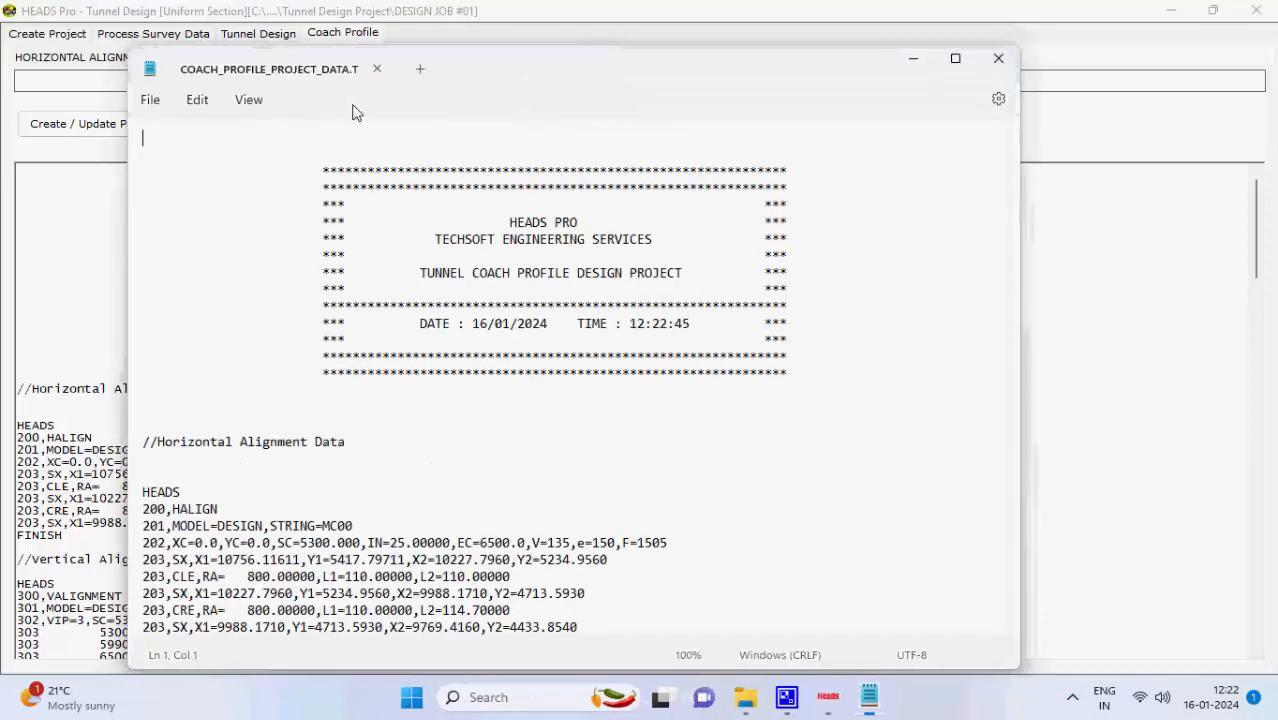
{"action": "scroll", "coordinate": [418, 318], "scroll_direction": "down", "scroll_amount": 15}
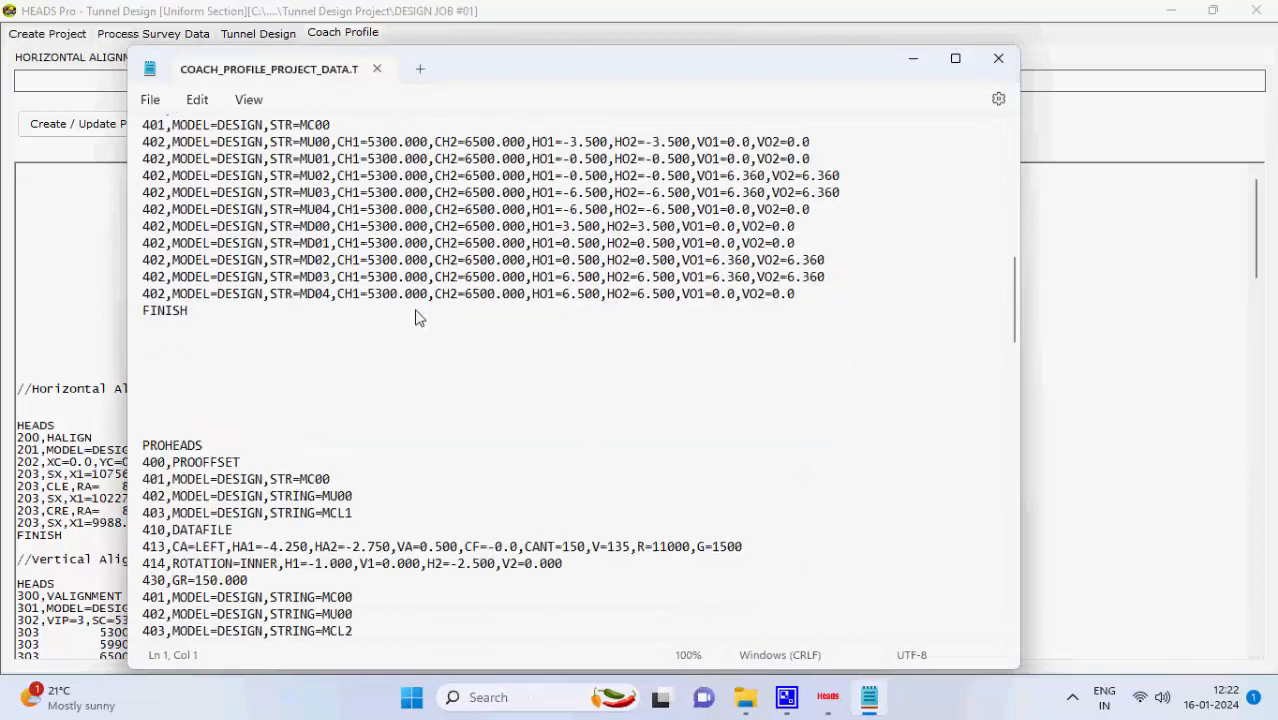
{"action": "scroll", "coordinate": [418, 318], "scroll_direction": "down", "scroll_amount": 20}
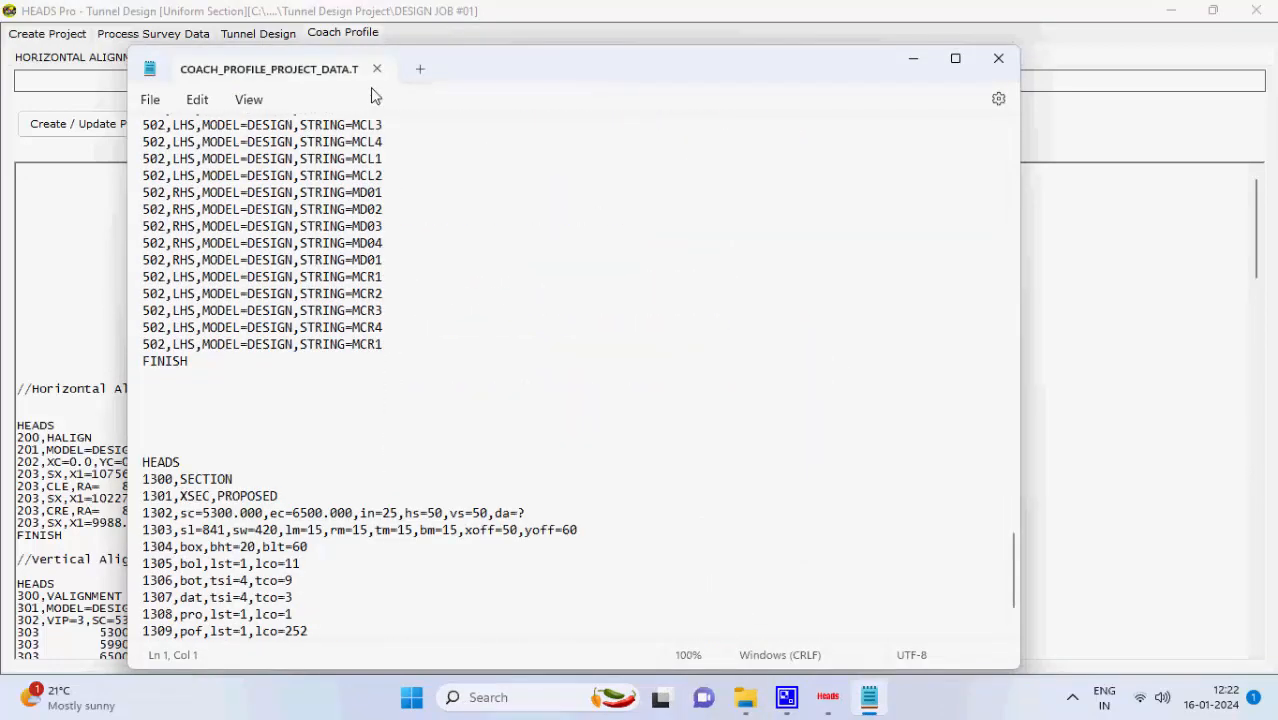
{"action": "scroll", "coordinate": [399, 208], "scroll_direction": "up", "scroll_amount": 20}
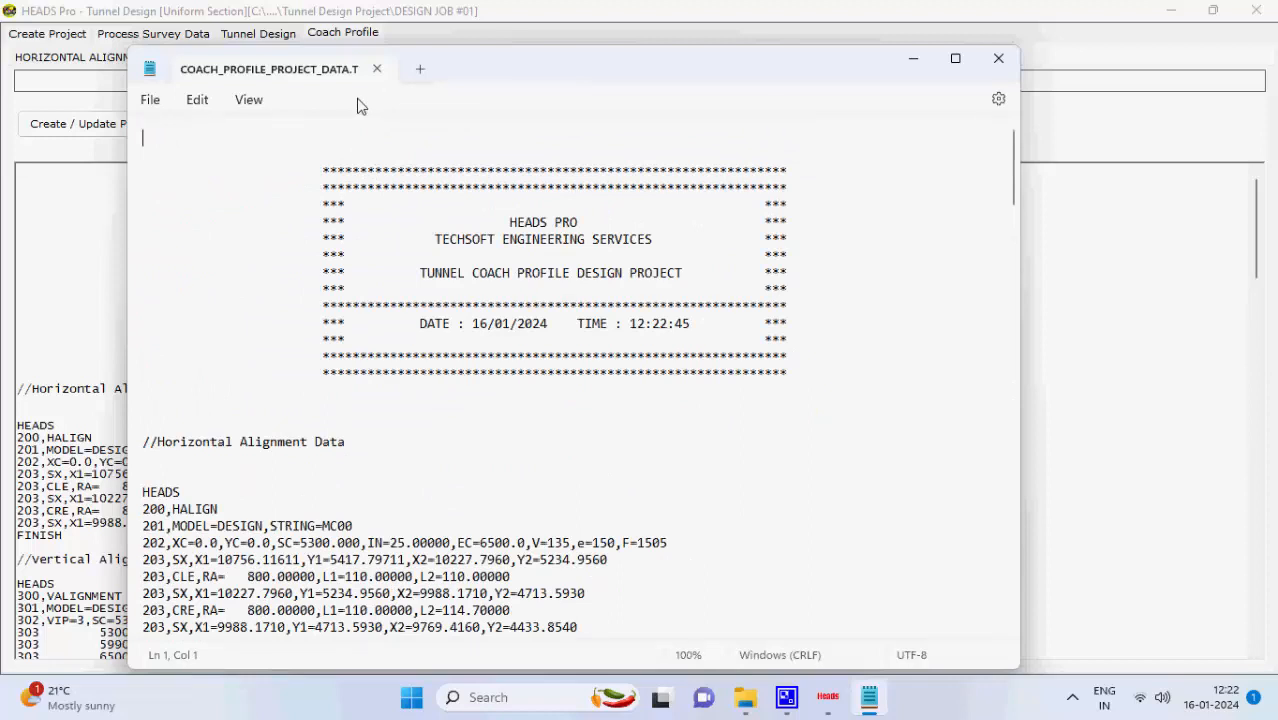
{"action": "left_click", "coordinate": [376, 69]}
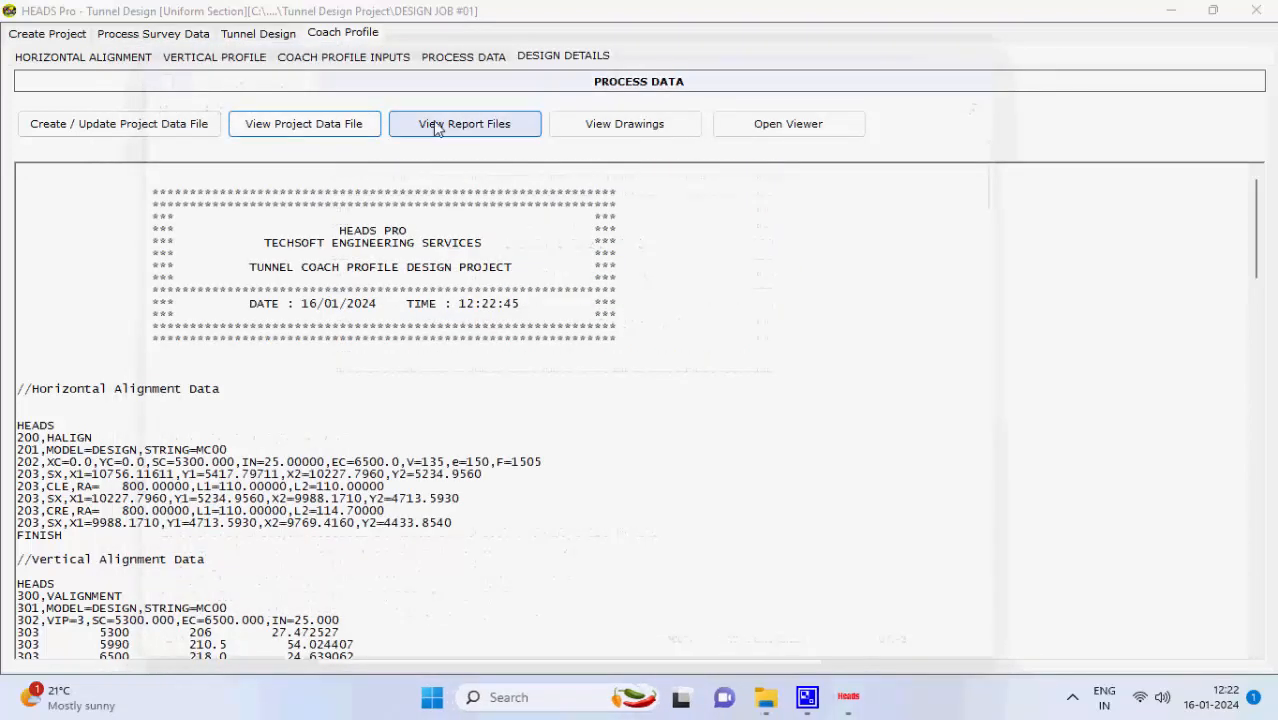
- Examine the processed coach profile reports for horizontal alignment, offsets, vertical alignment and cross sections, and close the report viewer
{"action": "left_click", "coordinate": [504, 133]}
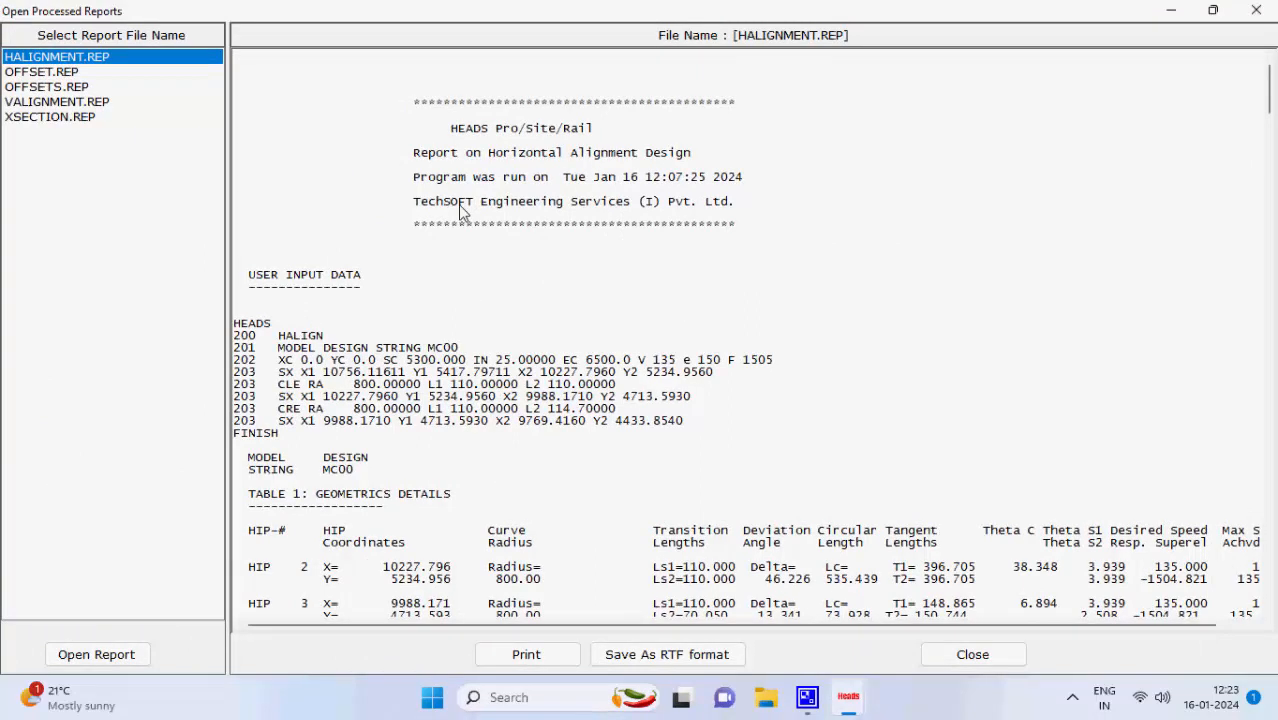
{"action": "left_click", "coordinate": [78, 73]}
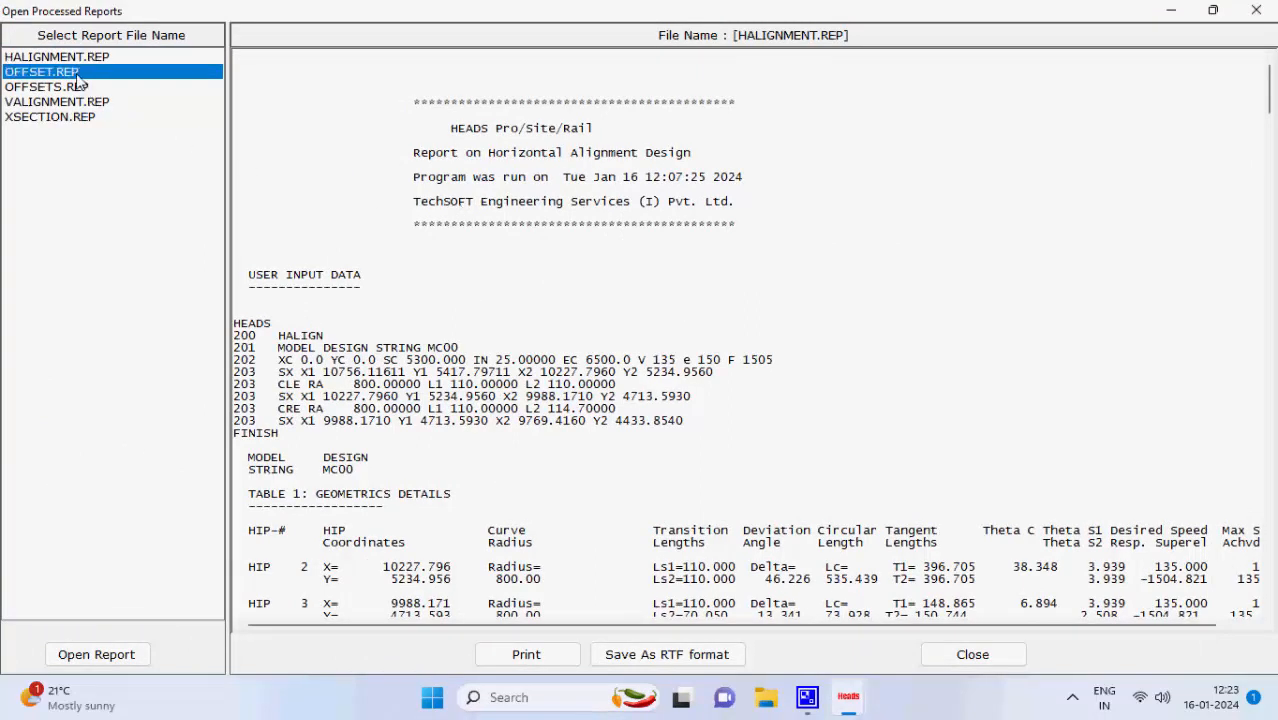
{"action": "left_click", "coordinate": [78, 88]}
{"action": "left_click", "coordinate": [78, 102]}
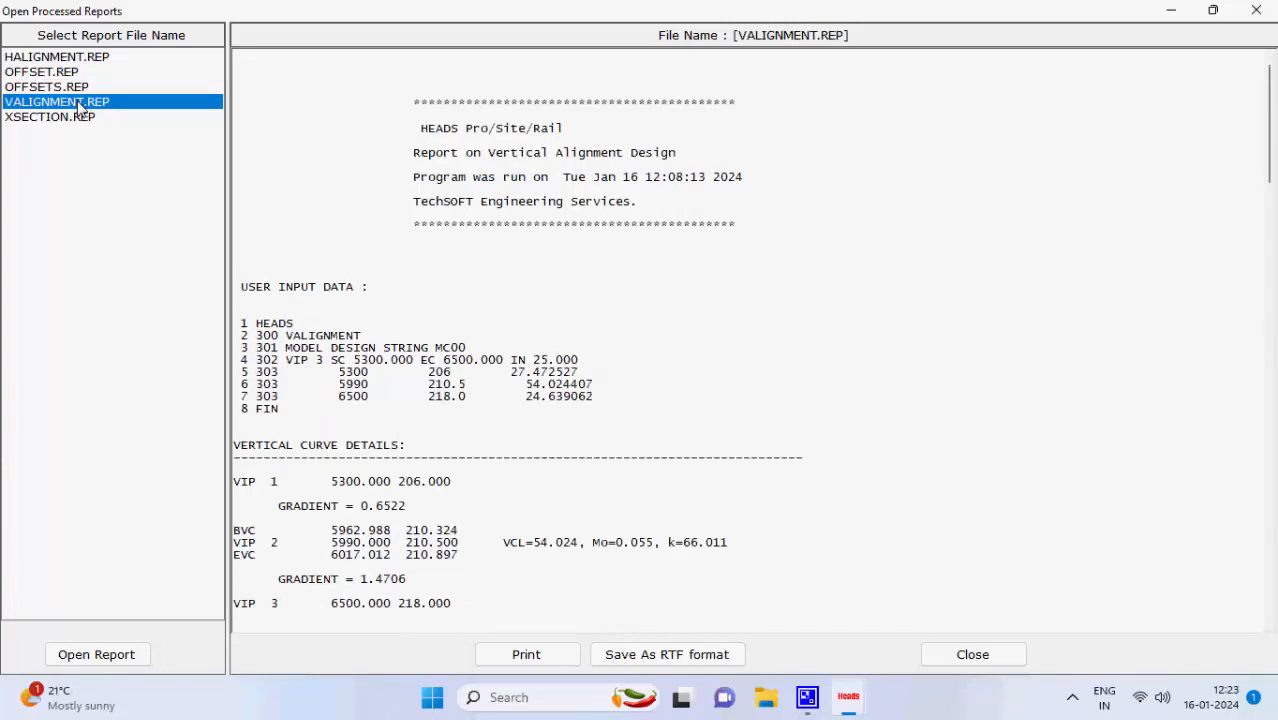
{"action": "left_click", "coordinate": [80, 117]}
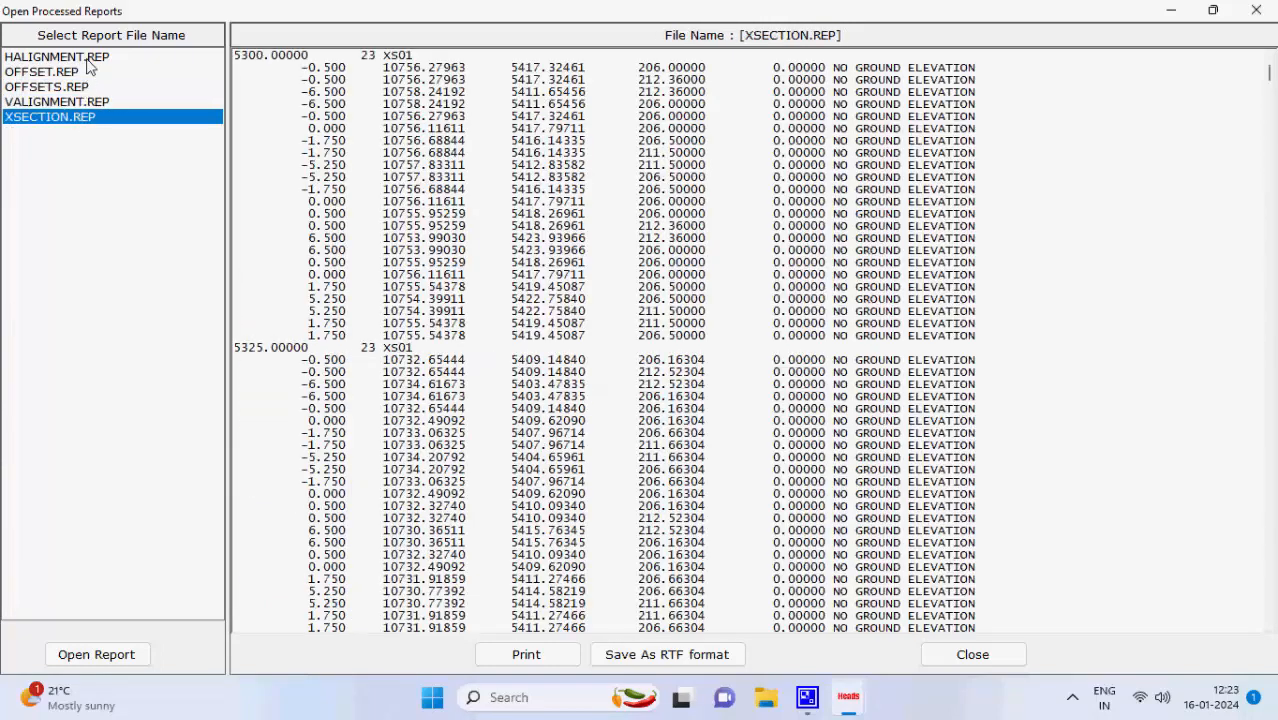
{"action": "left_click", "coordinate": [88, 57]}
{"action": "left_click", "coordinate": [1256, 10]}
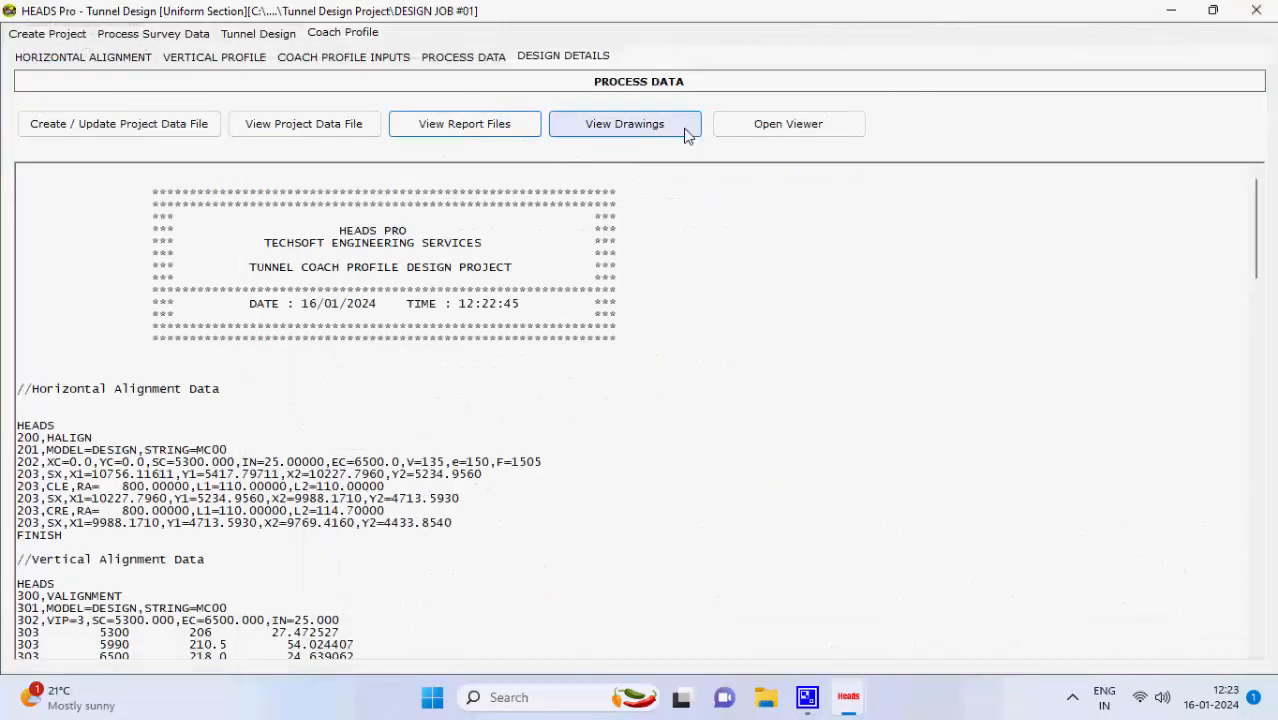
- Open all coach profile drawings in HEADS Viewer and examine XSEC002, XSEC004, XSEC006, XSEC008 and XSEC010
{"action": "left_click", "coordinate": [625, 123]}
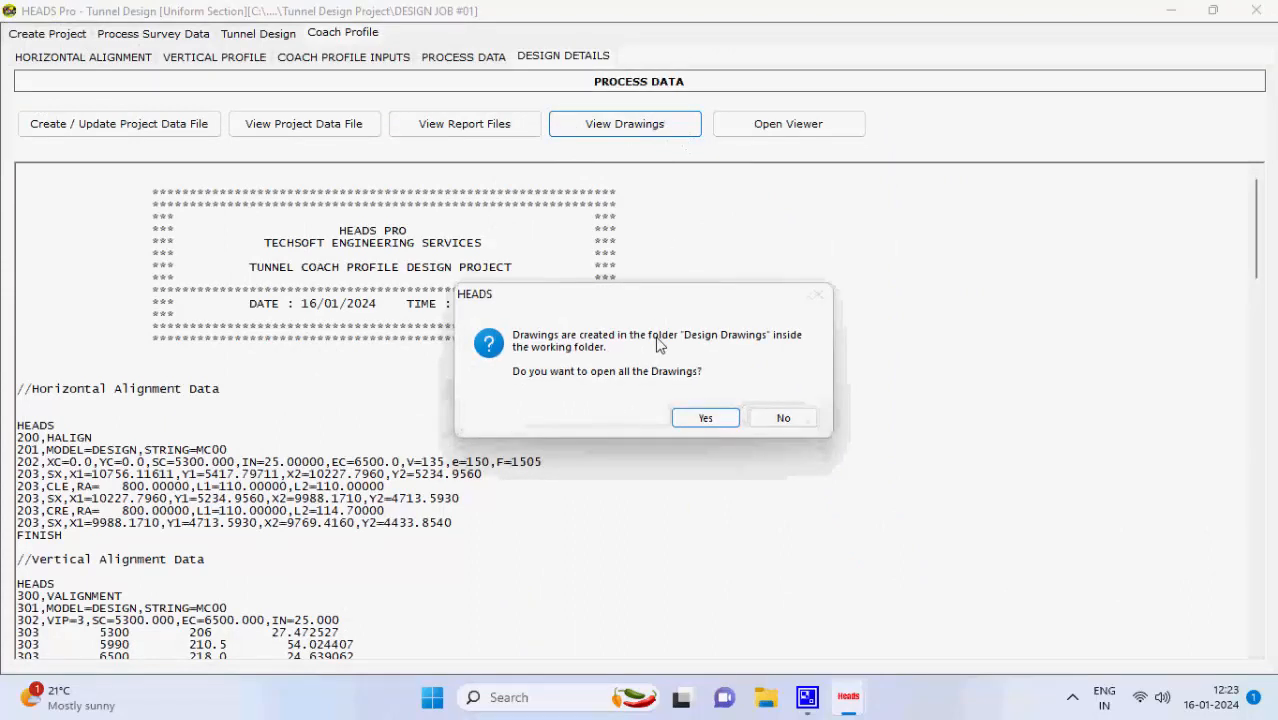
{"action": "left_click", "coordinate": [710, 421]}
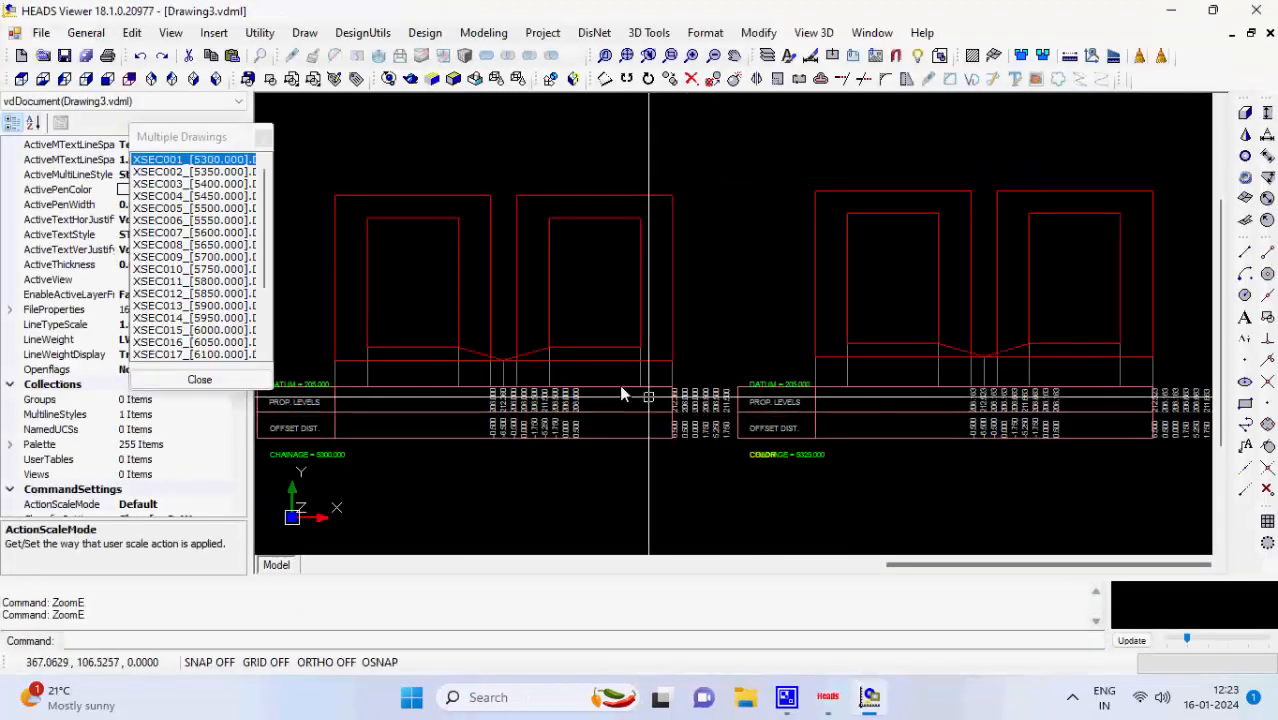
{"action": "left_click", "coordinate": [224, 172]}
{"action": "left_click", "coordinate": [222, 195]}
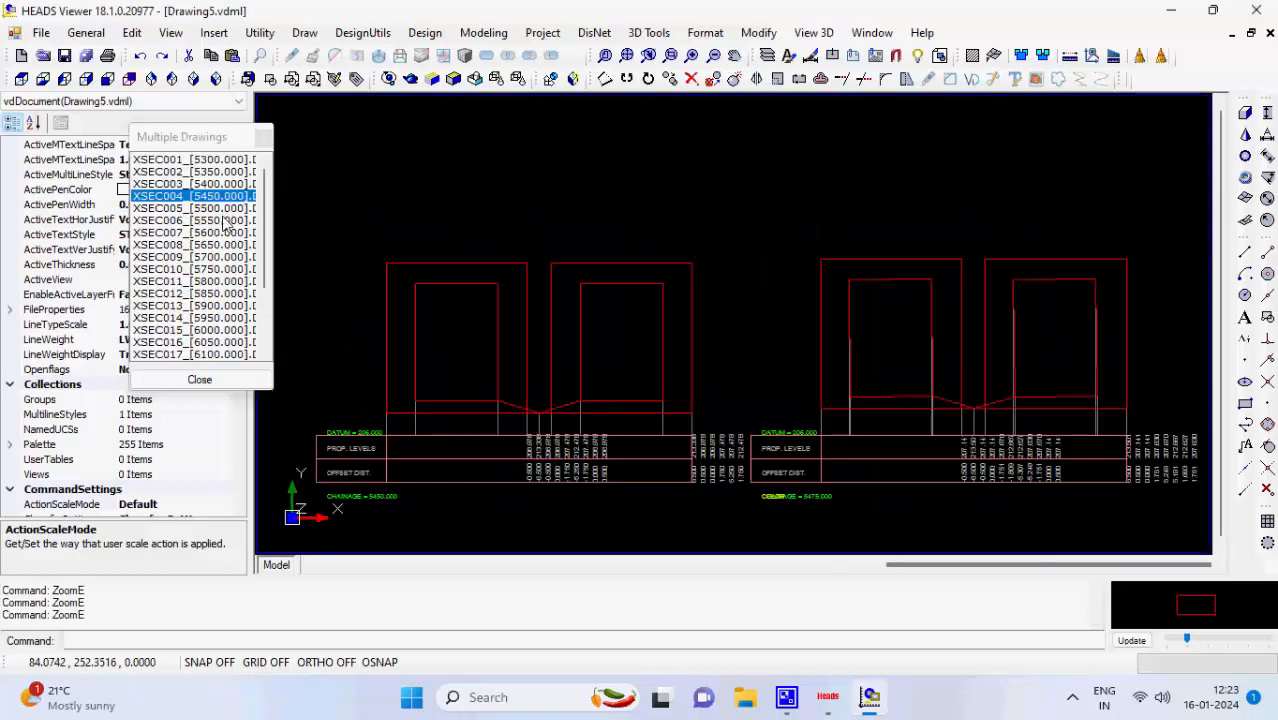
{"action": "left_click", "coordinate": [225, 220]}
{"action": "left_click", "coordinate": [223, 244]}
{"action": "left_click", "coordinate": [220, 269]}
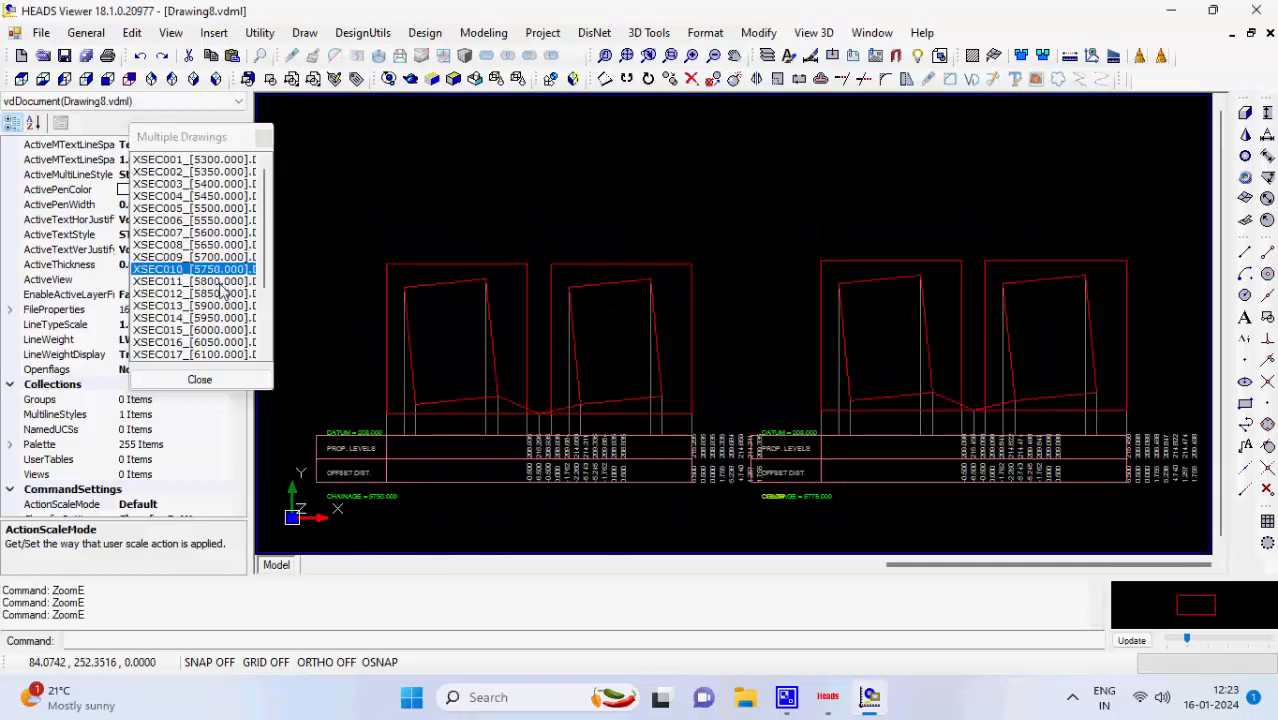
- Examine the cross section drawings XSEC011, XSEC013, XSEC015, XSEC017, XSEC022 and XSEC025
{"action": "left_click", "coordinate": [222, 282]}
{"action": "left_click", "coordinate": [220, 305]}
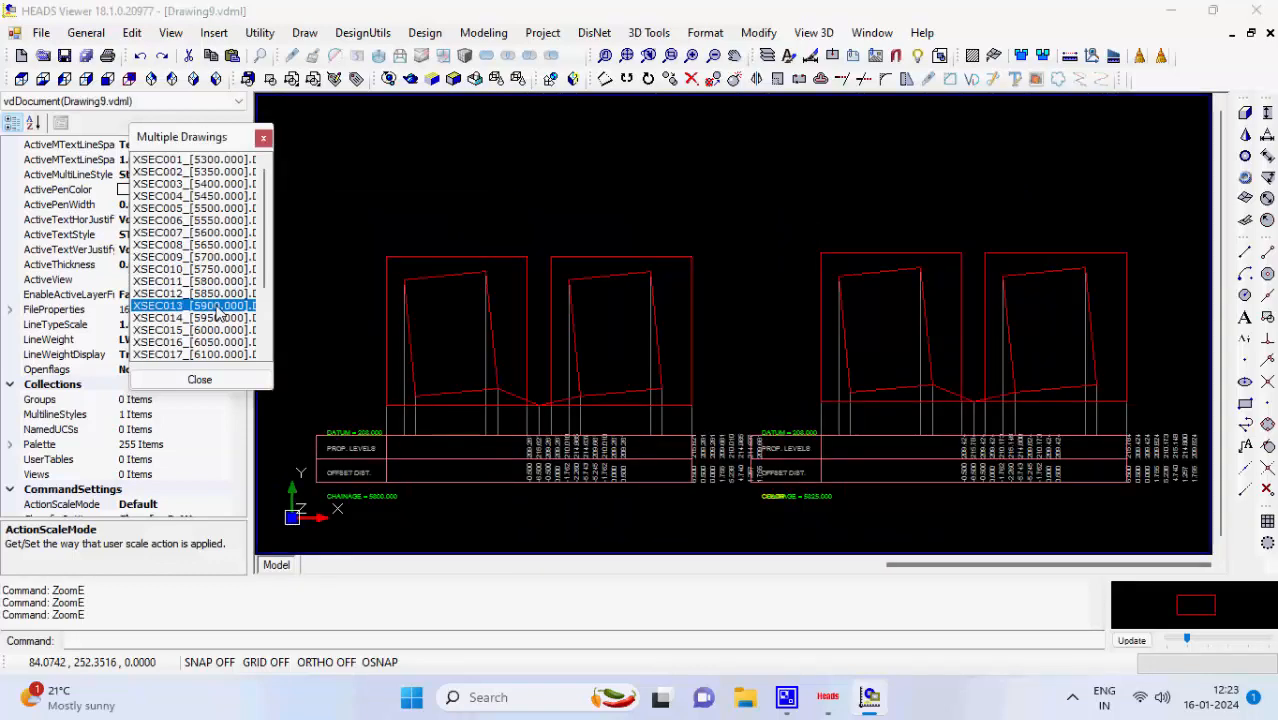
{"action": "left_click", "coordinate": [213, 330]}
{"action": "left_click", "coordinate": [212, 355]}
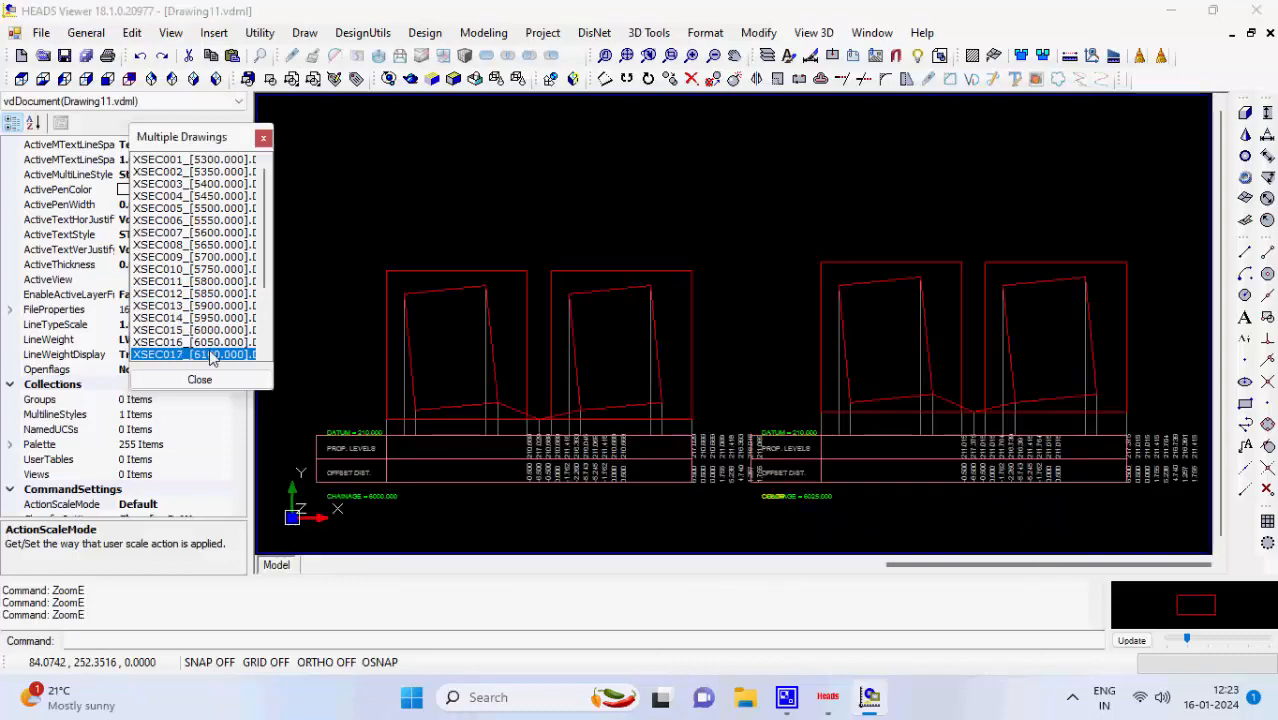
{"action": "scroll", "coordinate": [202, 326], "scroll_direction": "down", "scroll_amount": 3}
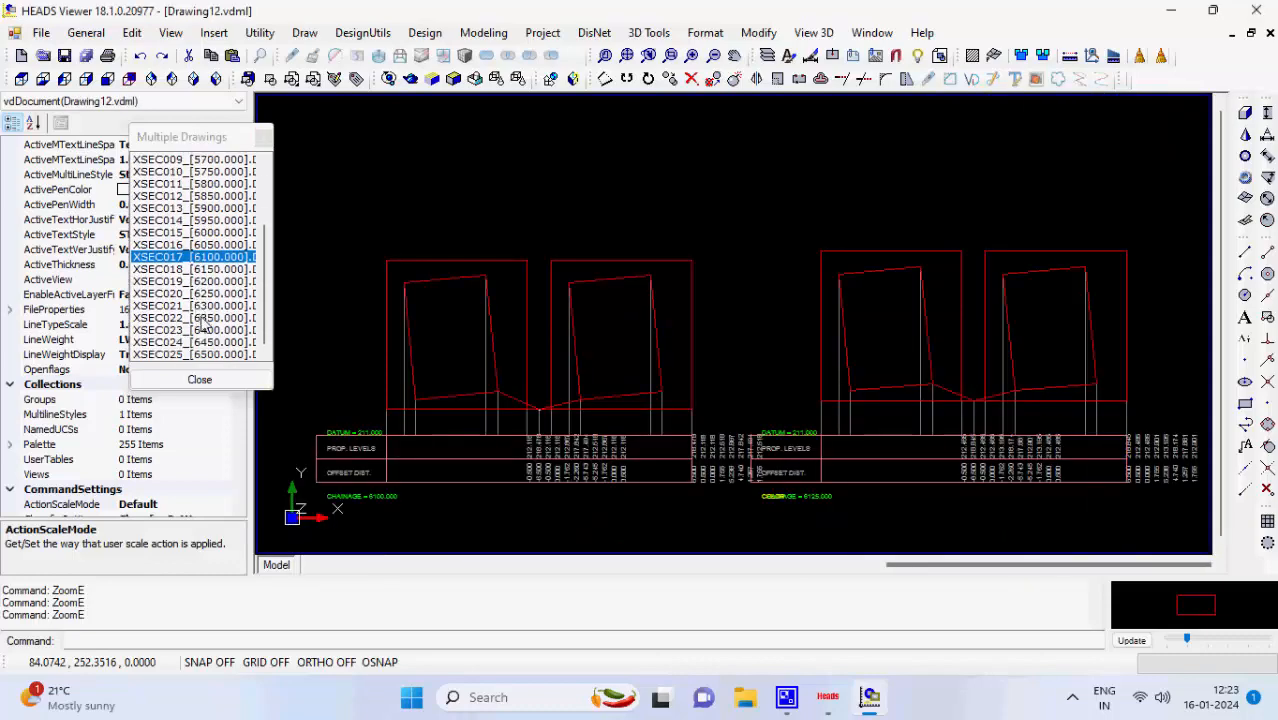
{"action": "left_click", "coordinate": [200, 319]}
{"action": "left_click", "coordinate": [201, 353]}
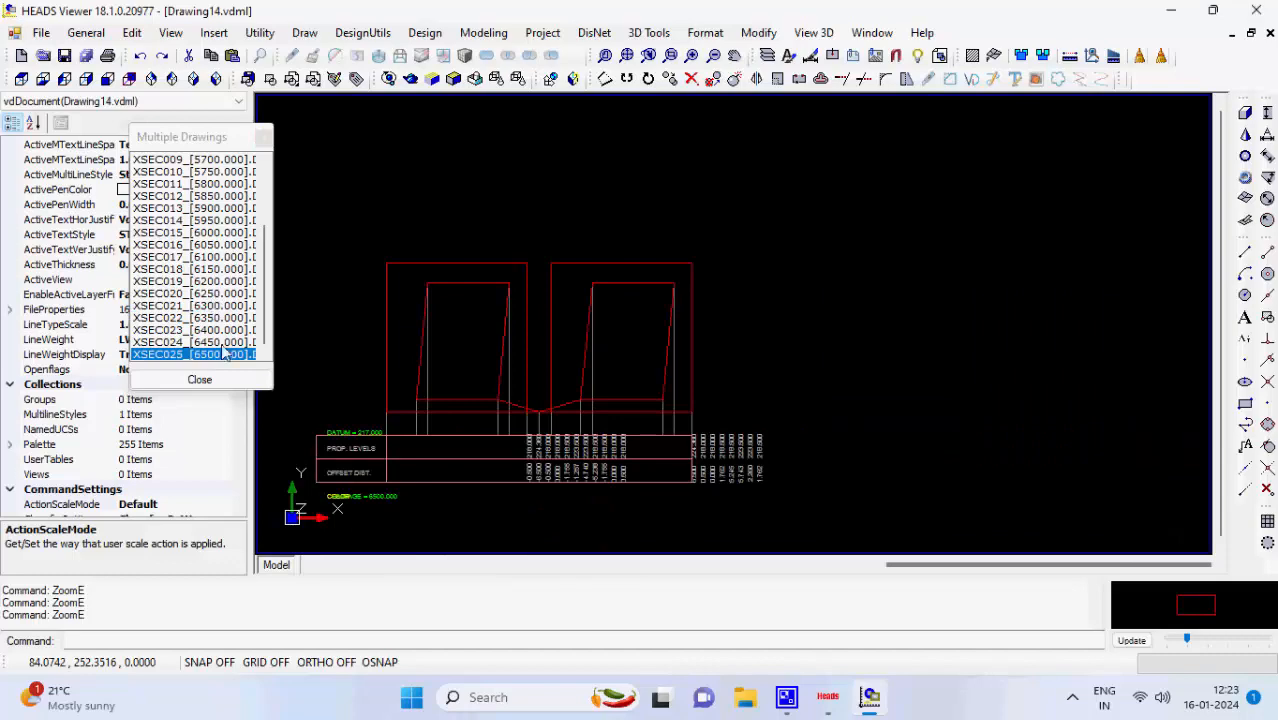
- Close the multiple drawings list and HEADS Viewer, and briefly open a blank viewer from the design details
{"action": "left_click", "coordinate": [200, 379]}
{"action": "left_click", "coordinate": [636, 324]}
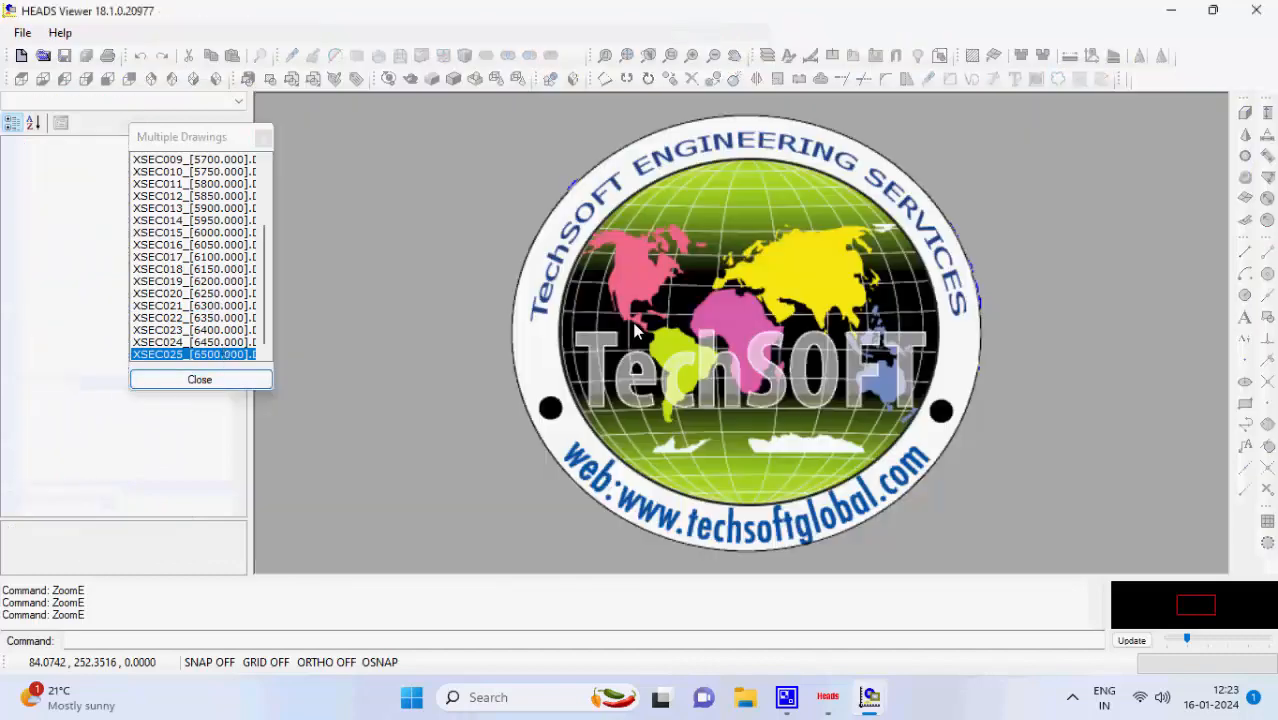
{"action": "left_click", "coordinate": [1256, 10]}
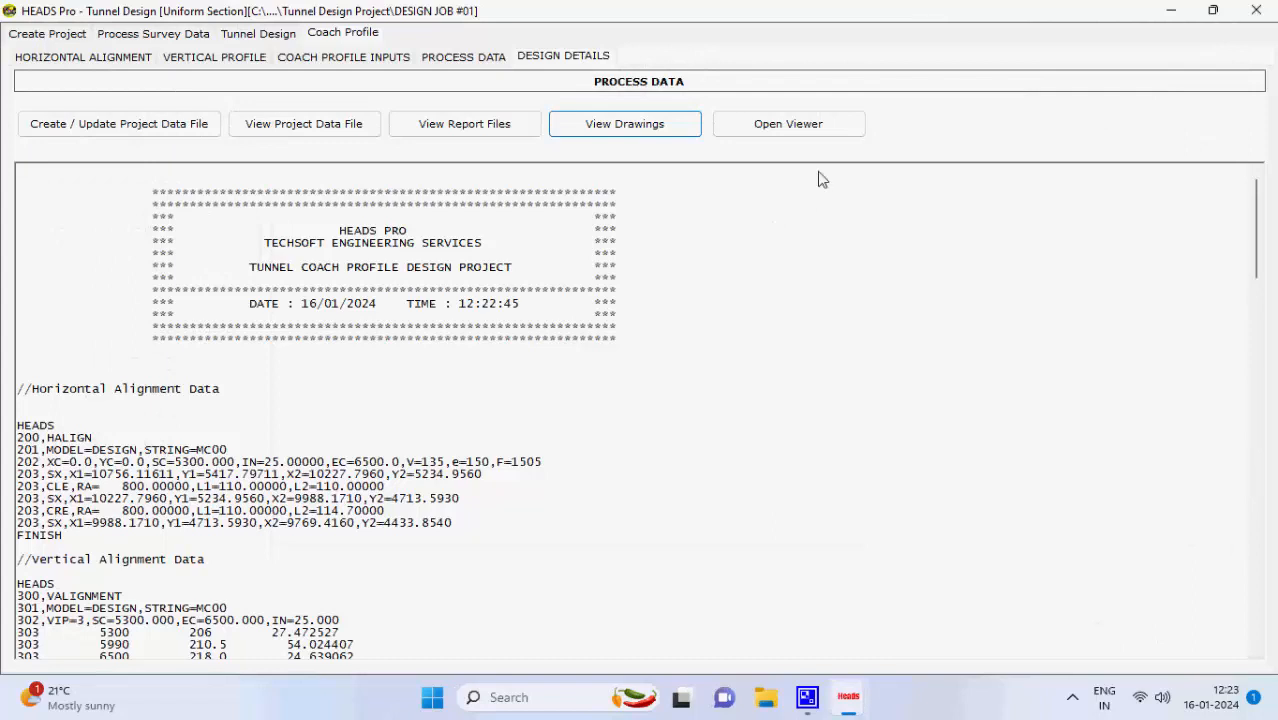
{"action": "left_click", "coordinate": [855, 130]}
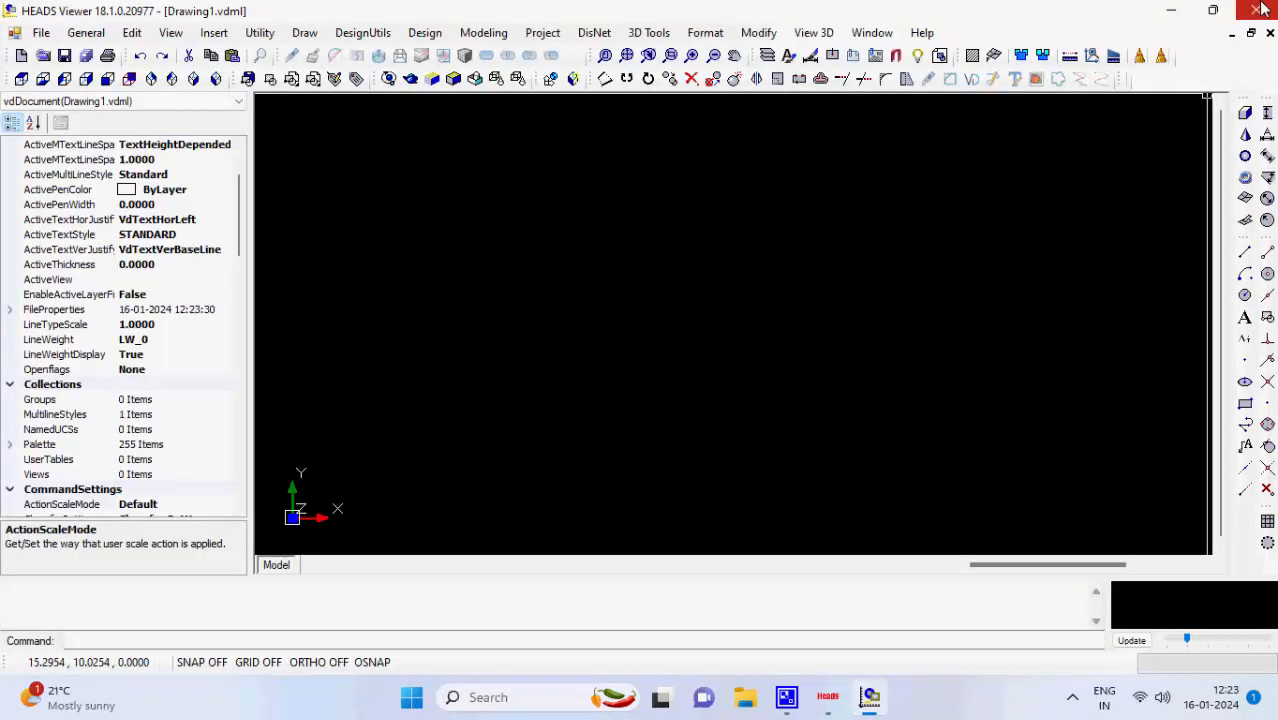
{"action": "left_click", "coordinate": [1256, 10]}
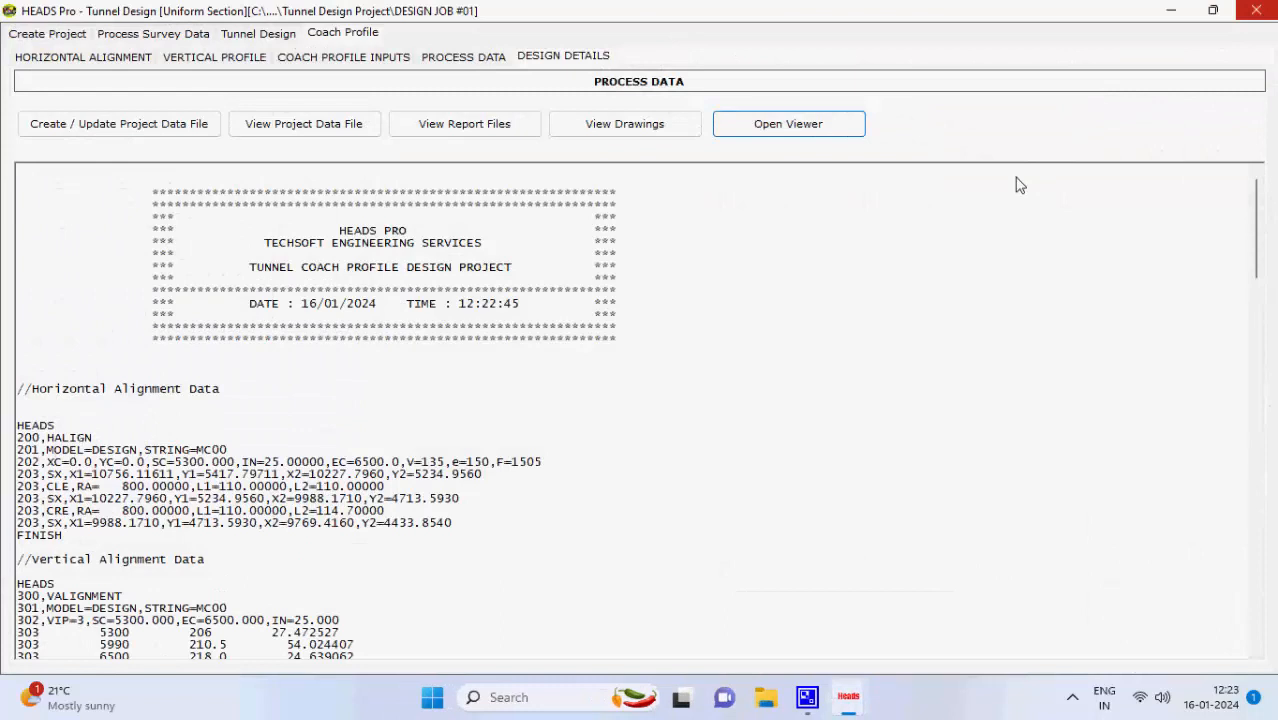
- Exit the tunnel design project, saving the tunnel and coach profile project data files
{"action": "left_click", "coordinate": [1255, 12]}
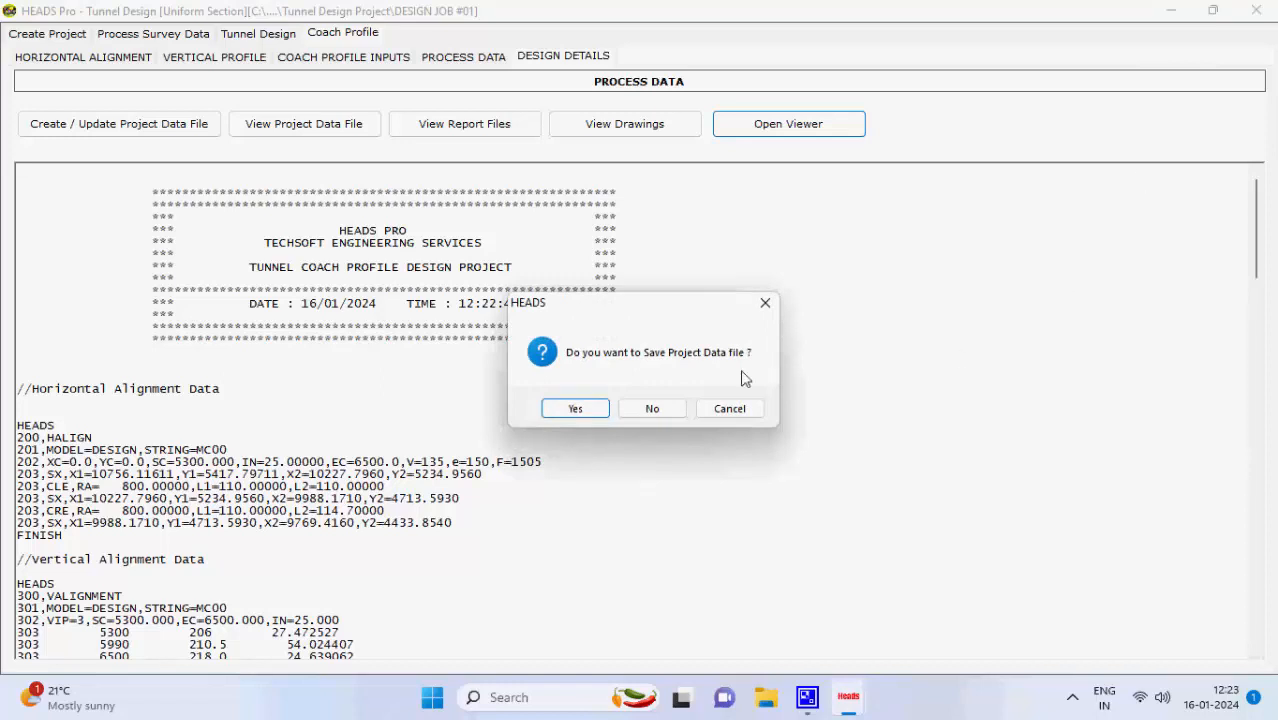
{"action": "left_click", "coordinate": [598, 407]}
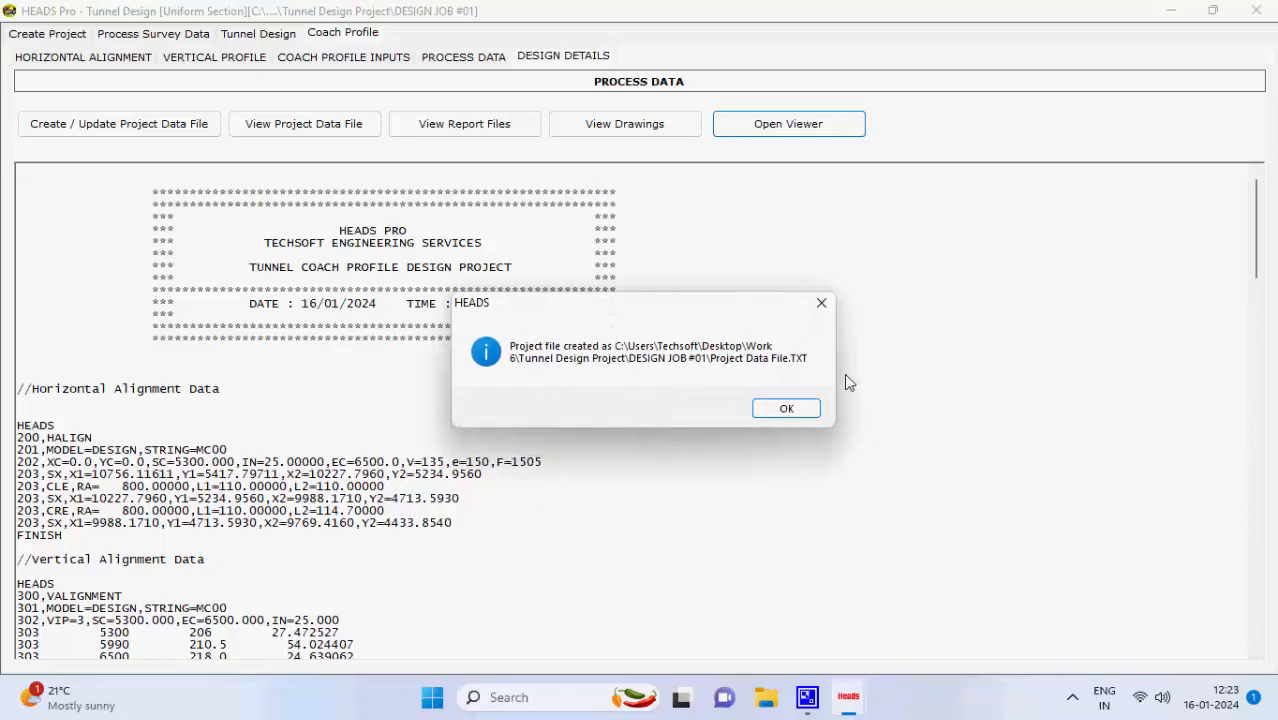
{"action": "left_click", "coordinate": [806, 412]}
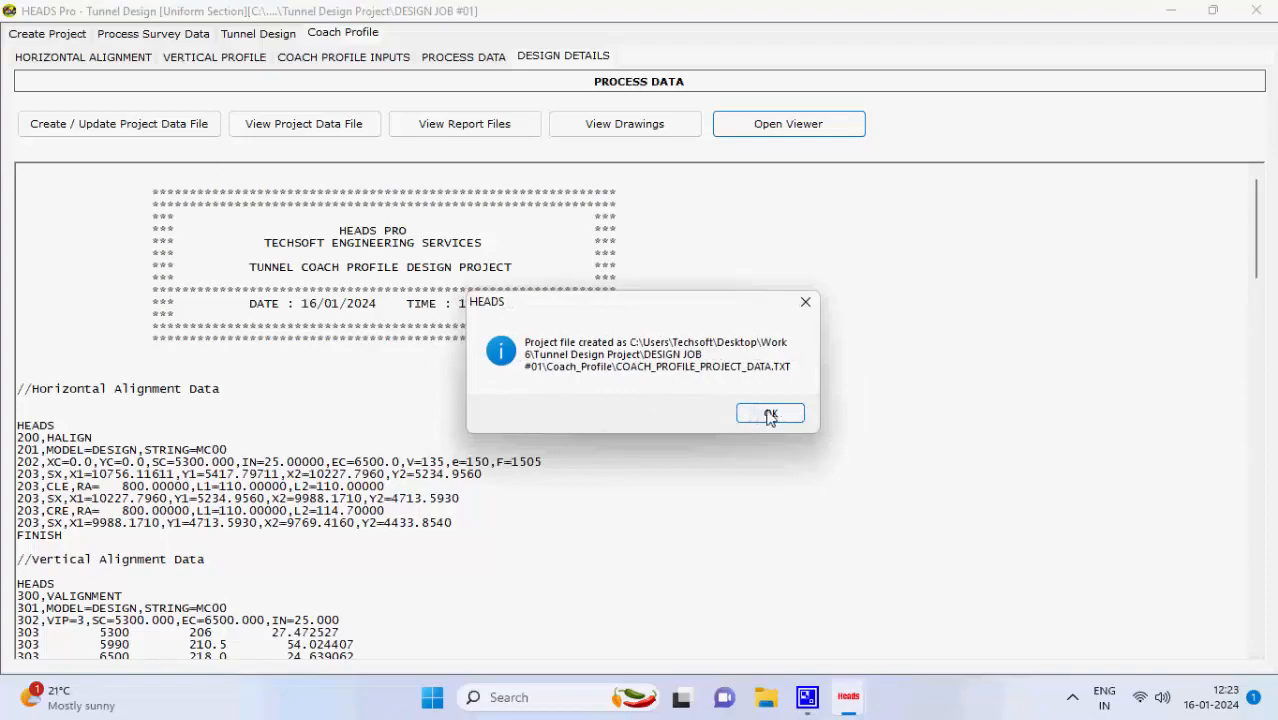
{"action": "left_click", "coordinate": [770, 414]}
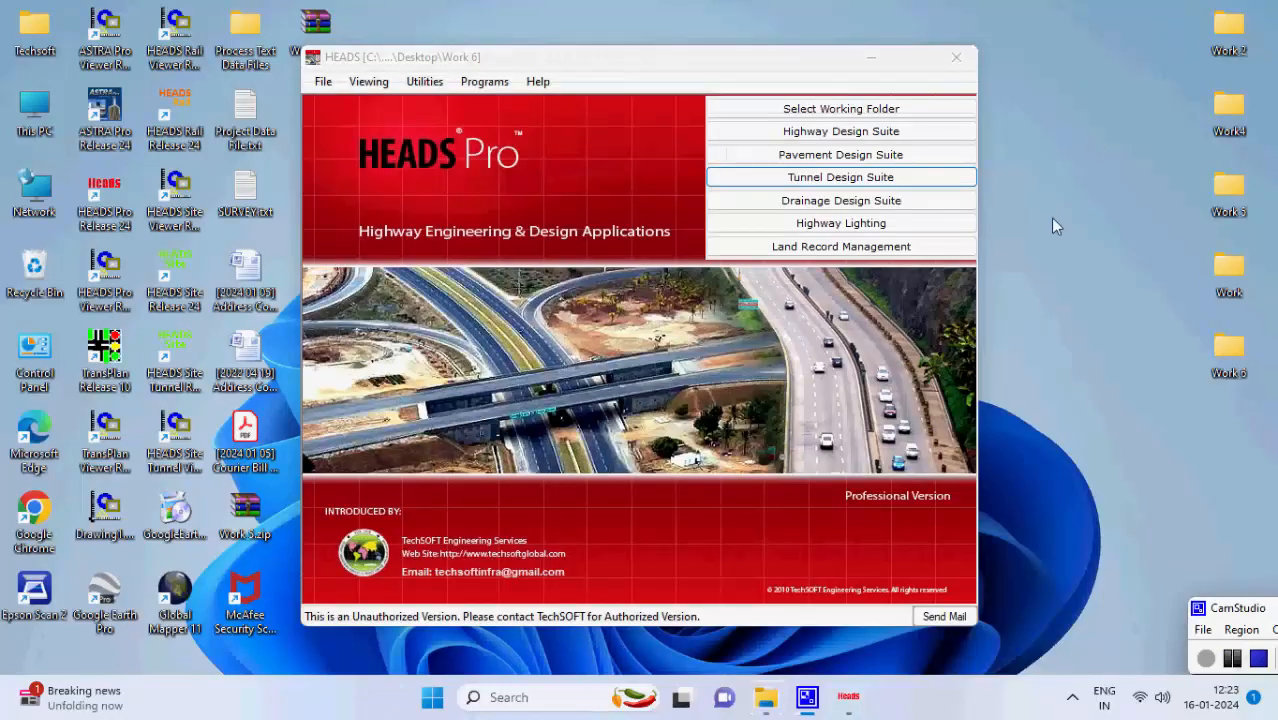